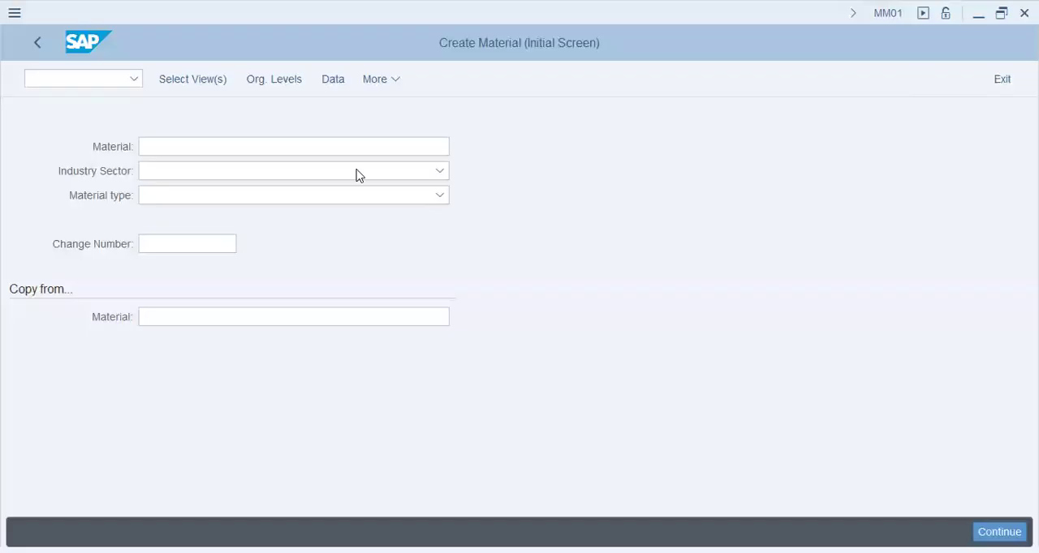
- Start creating a material with industry sector Mechanical engineering and material type Finished Product
{"action": "left_click", "coordinate": [262, 173]}
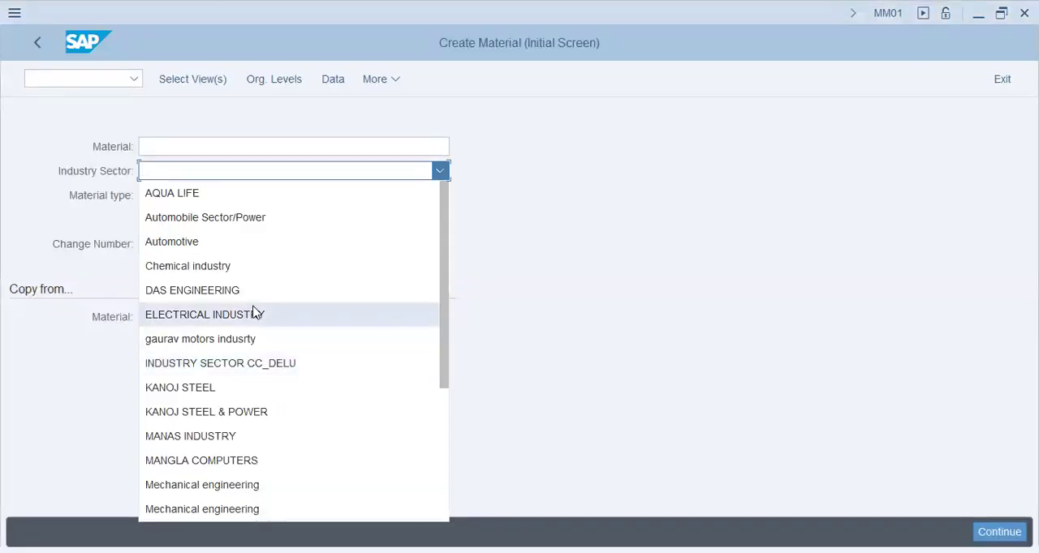
{"action": "left_click", "coordinate": [252, 491]}
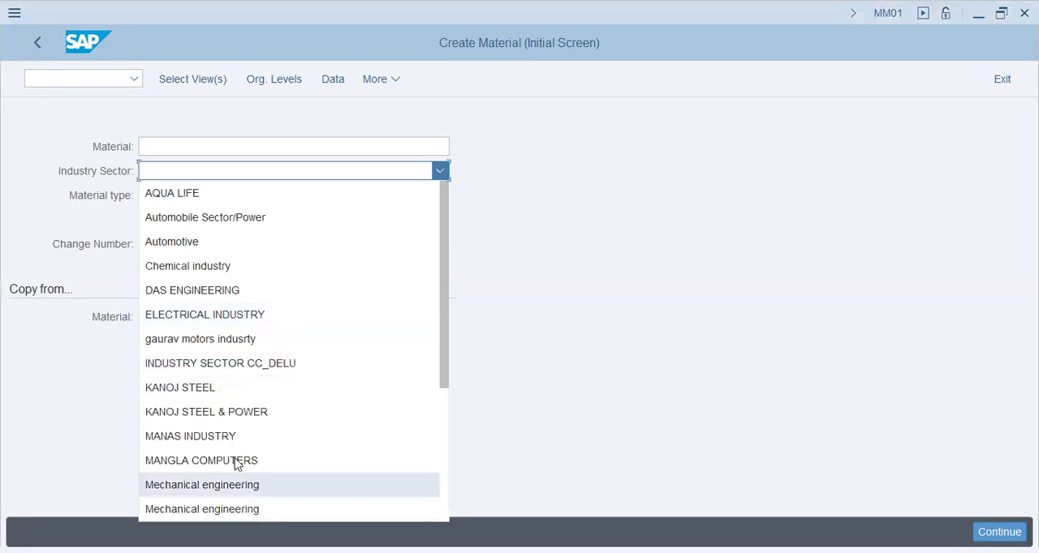
{"action": "left_click", "coordinate": [226, 198]}
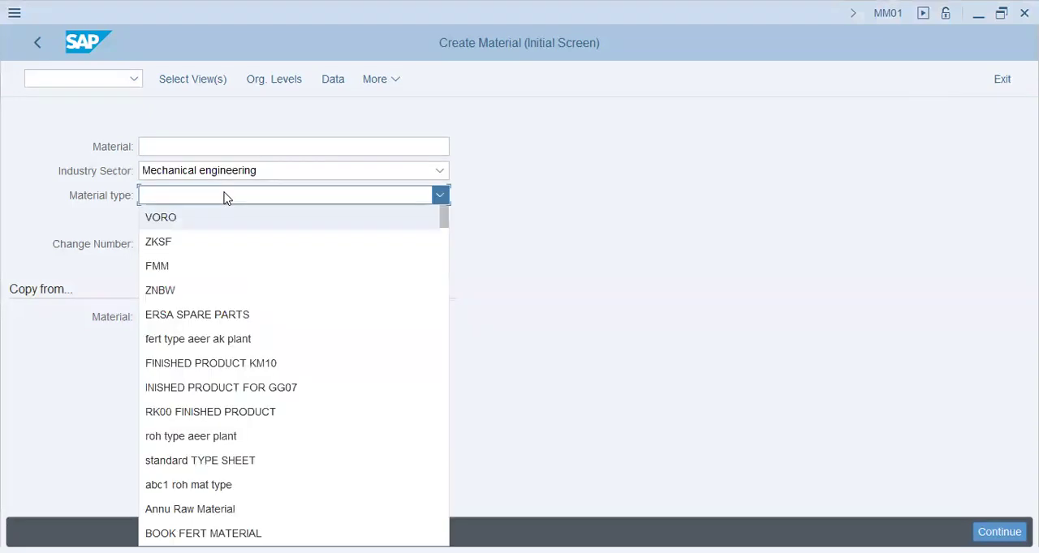
{"action": "scroll", "coordinate": [259, 426], "scroll_direction": "down", "scroll_amount": 10}
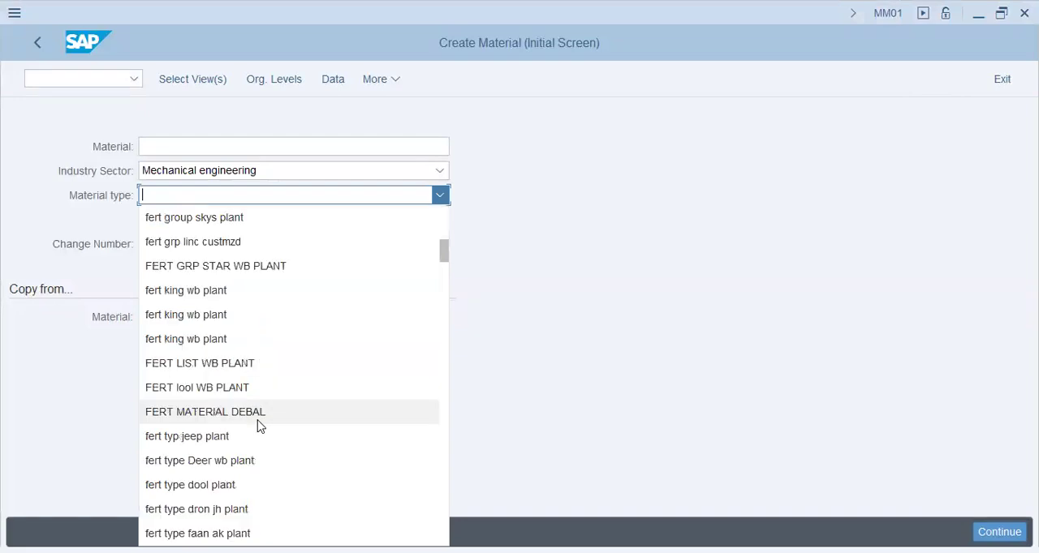
{"action": "scroll", "coordinate": [257, 426], "scroll_direction": "down", "scroll_amount": 5}
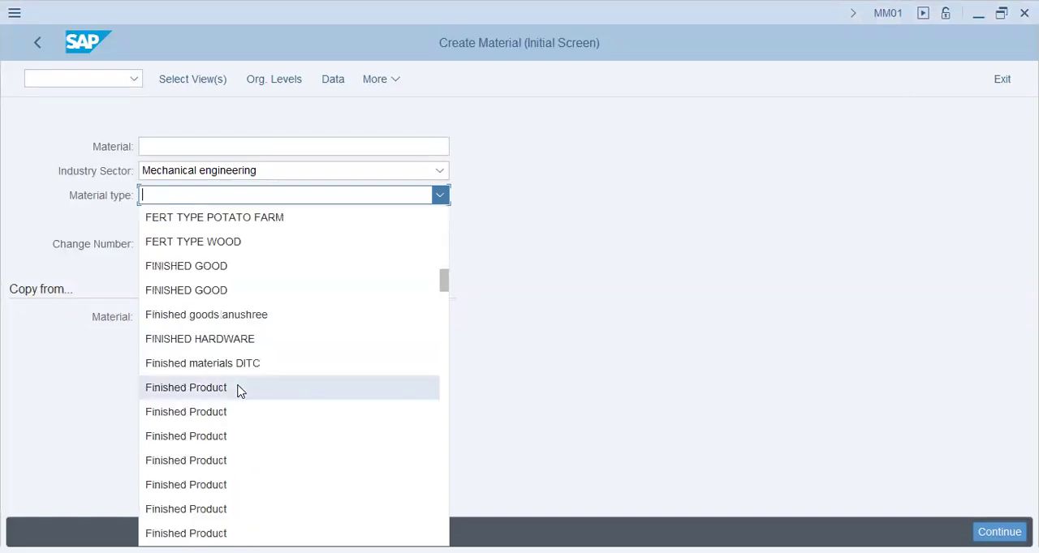
{"action": "left_click", "coordinate": [250, 385]}
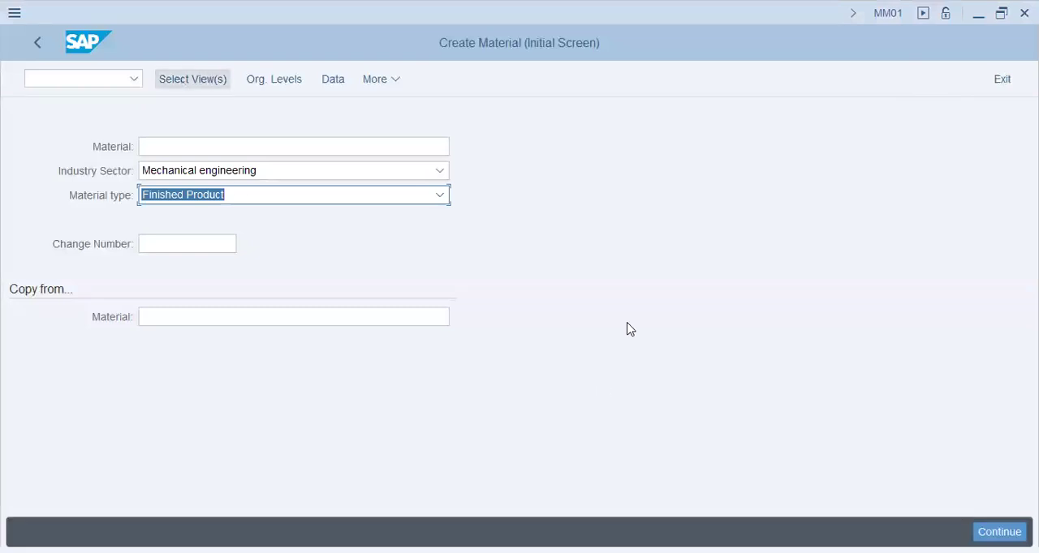
{"action": "key", "text": "Return"}
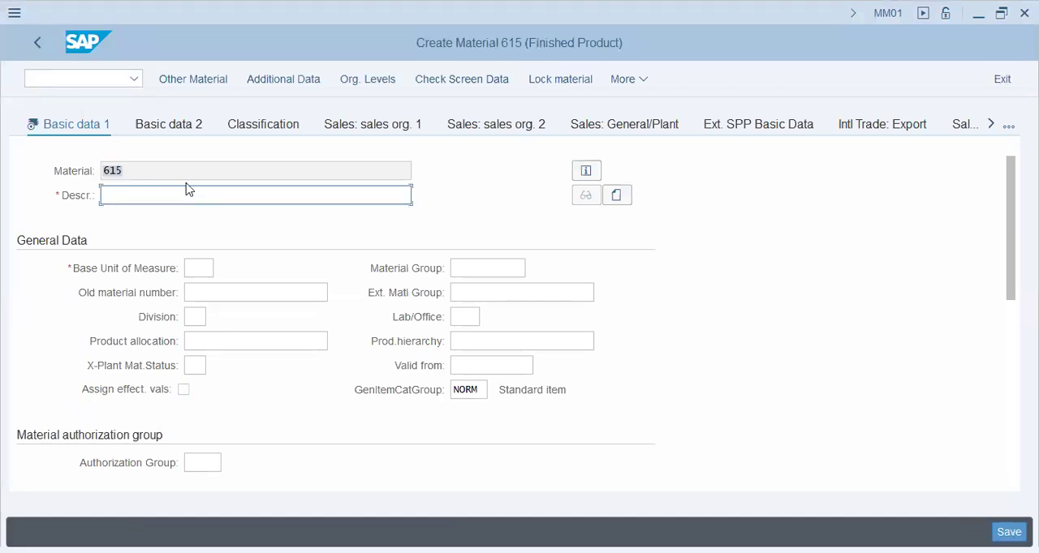
- Enter "YKK - Zips - 10MM" as the material description
{"action": "type", "text": "YKK - Zips - 10MM"}
{"action": "key", "text": "Tab"}
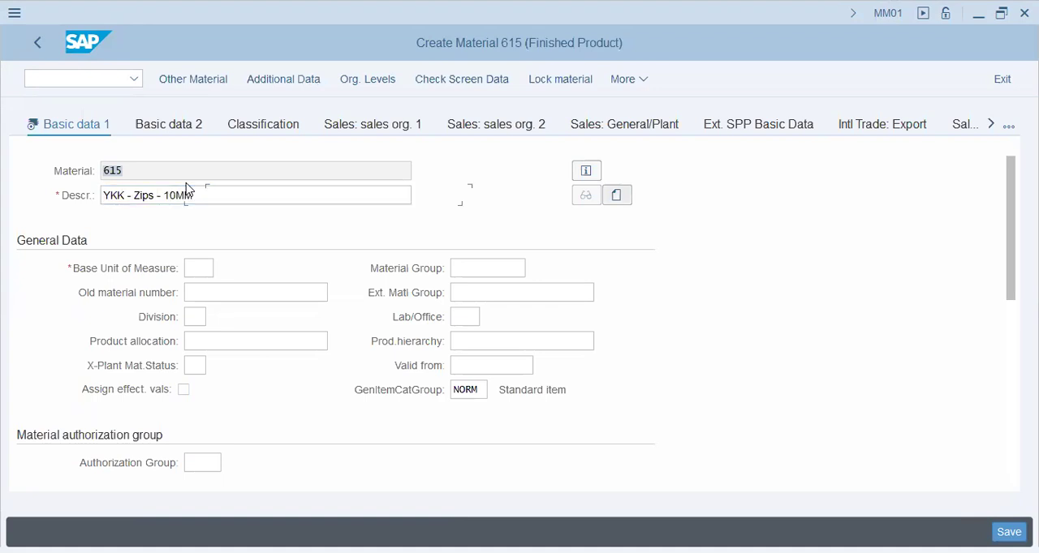
- Set the base unit of measure to ea and the material group to 73946
{"action": "key", "text": "Tab"}
{"action": "type", "text": "ea"}
{"action": "key", "text": "Tab"}
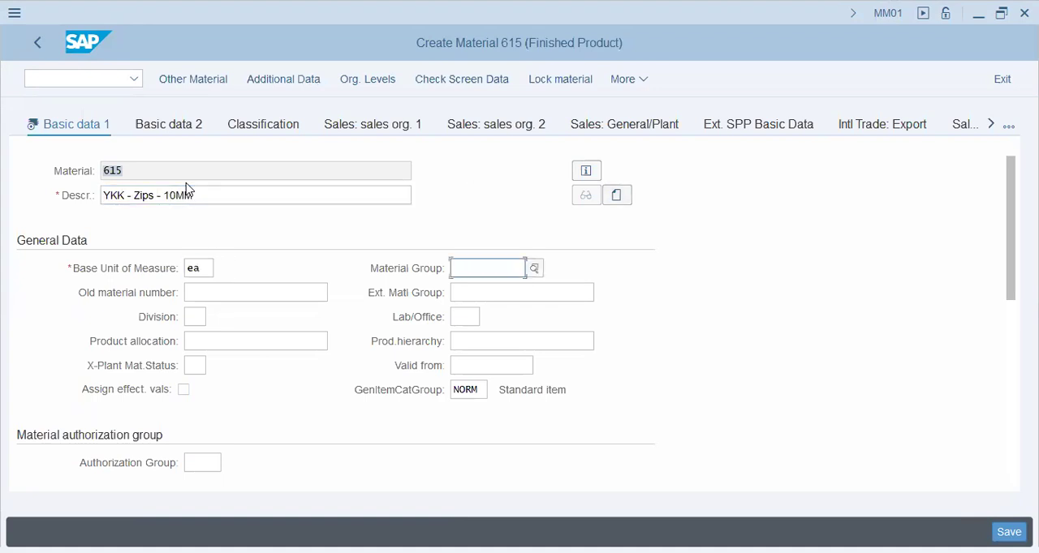
{"action": "key", "text": "space"}
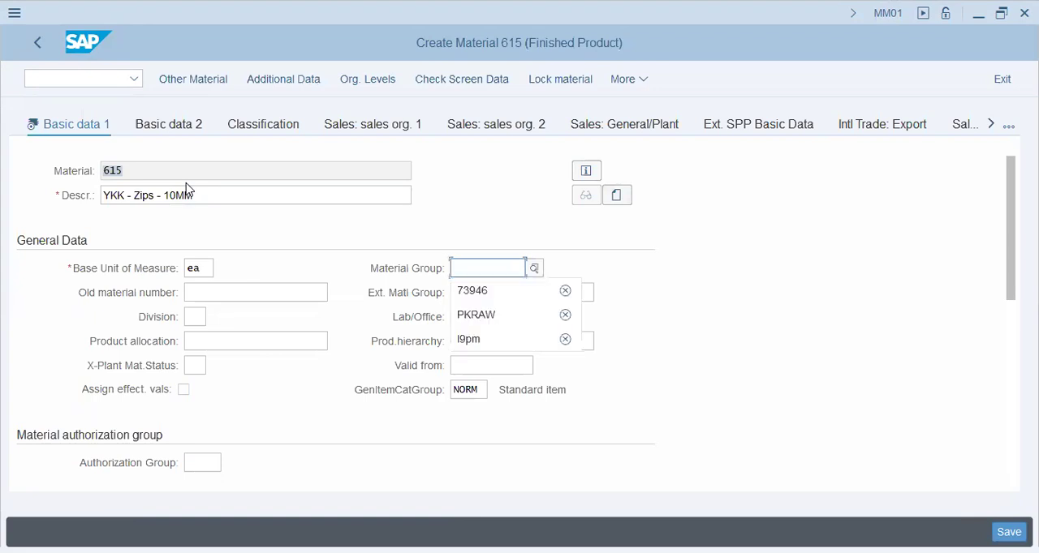
{"action": "key", "text": "Down"}
{"action": "key", "text": "Return"}
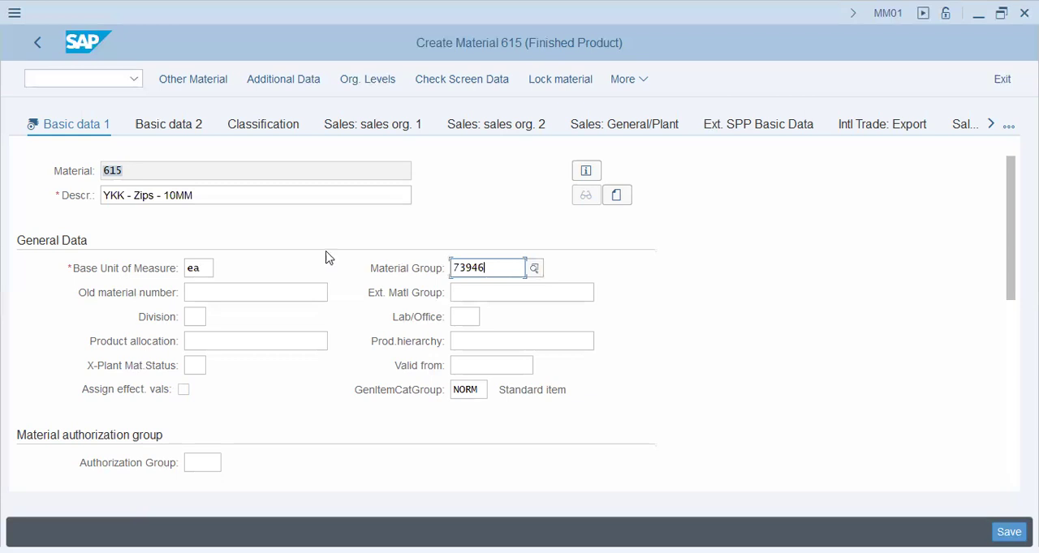
{"action": "left_click", "coordinate": [124, 203]}
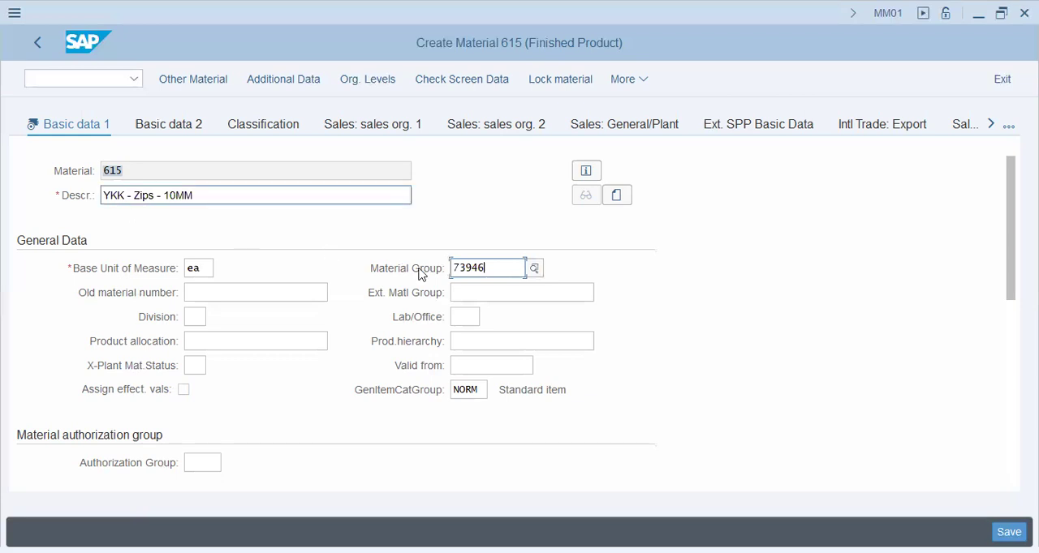
{"action": "left_click", "coordinate": [381, 269]}
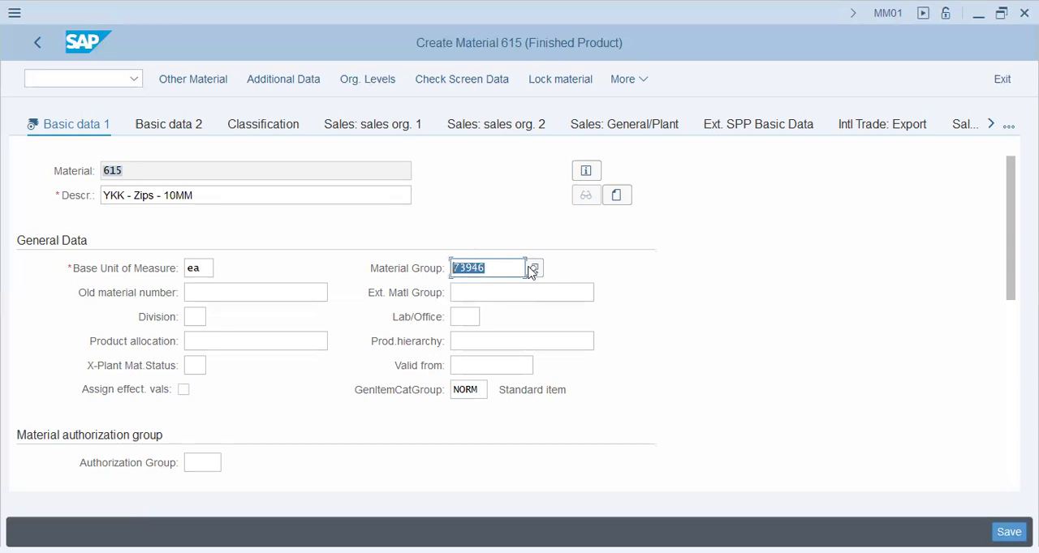
{"action": "left_click", "coordinate": [503, 266]}
- Set the weight unit to kg and the net weight to 1 in the material's dimensions data
{"action": "scroll", "coordinate": [396, 272], "scroll_direction": "down", "scroll_amount": 1}
{"action": "scroll", "coordinate": [365, 317], "scroll_direction": "down", "scroll_amount": 3}
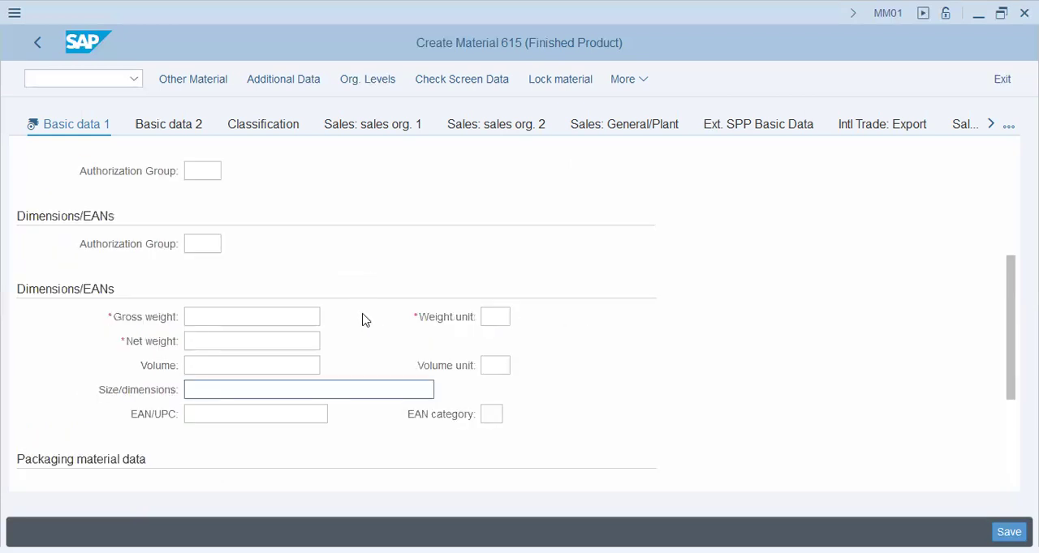
{"action": "left_click", "coordinate": [236, 322]}
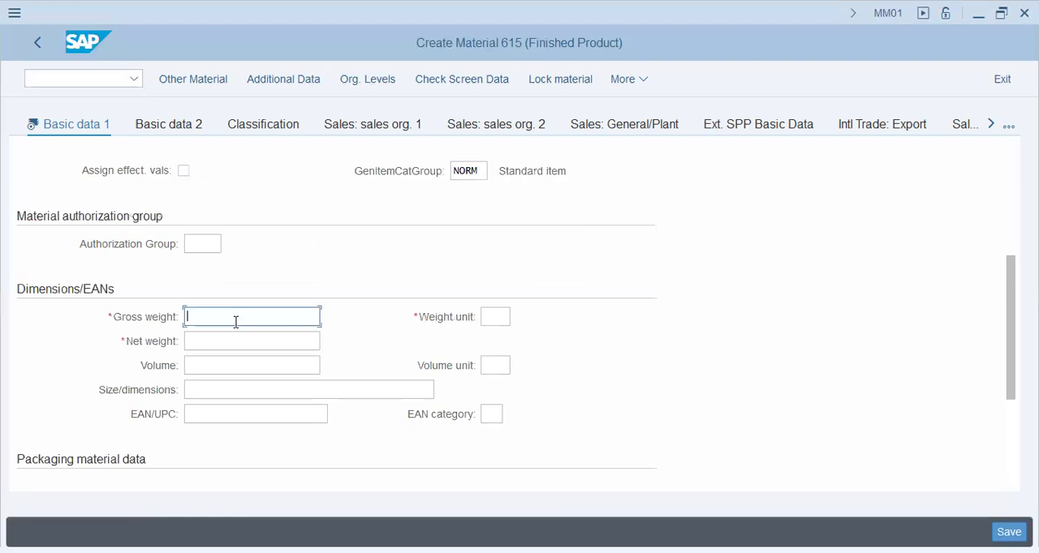
{"action": "key", "text": "Tab"}
{"action": "type", "text": "kg"}
{"action": "key", "text": "Tab"}
{"action": "type", "text": "1"}
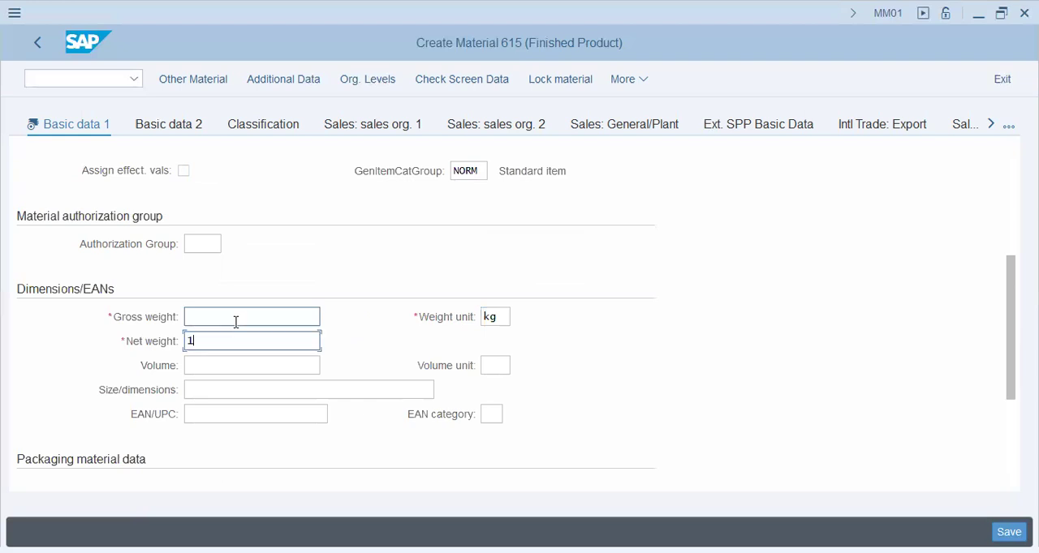
- Set the material's gross weight to 1
{"action": "key", "text": "shift+Tab"}
{"action": "left_click", "coordinate": [235, 318]}
{"action": "type", "text": "1"}
{"action": "key", "text": "Tab"}
- Look through the rest of Basic data 1 and the fields of Basic data 2 down to the product groups
{"action": "scroll", "coordinate": [388, 353], "scroll_direction": "down", "scroll_amount": 2}
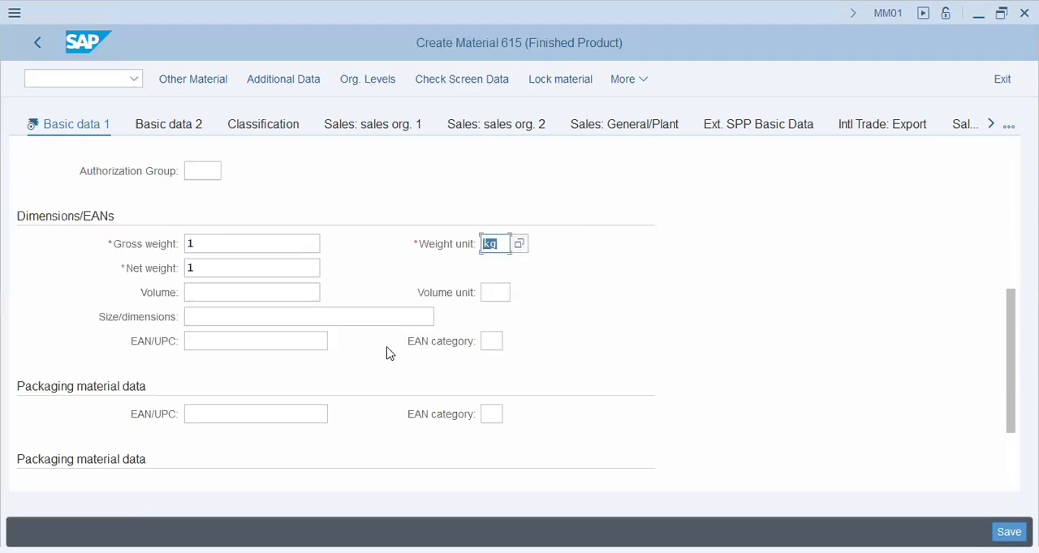
{"action": "scroll", "coordinate": [388, 353], "scroll_direction": "down", "scroll_amount": 2}
{"action": "left_click", "coordinate": [169, 128]}
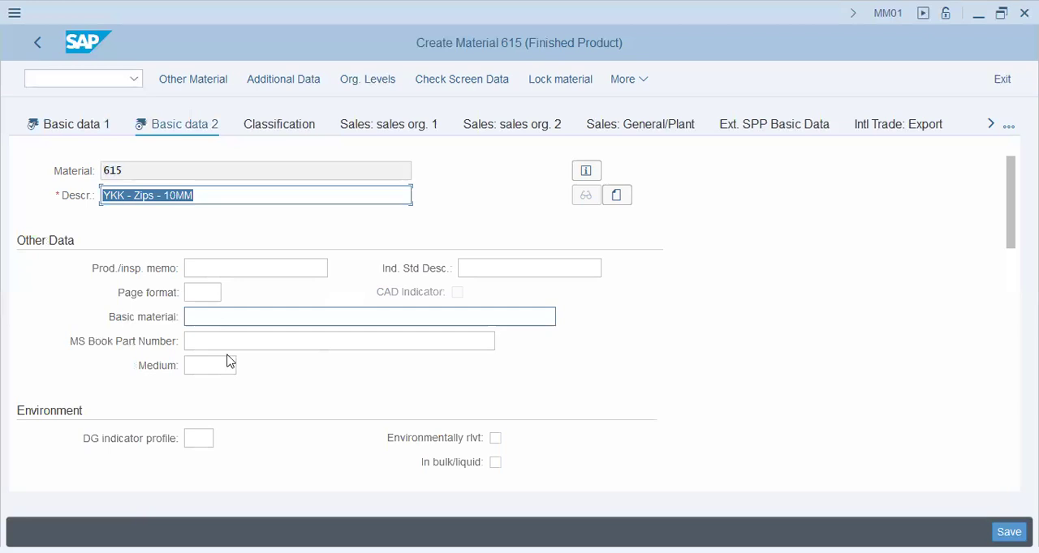
{"action": "left_click", "coordinate": [236, 346]}
{"action": "scroll", "coordinate": [243, 377], "scroll_direction": "down", "scroll_amount": 3}
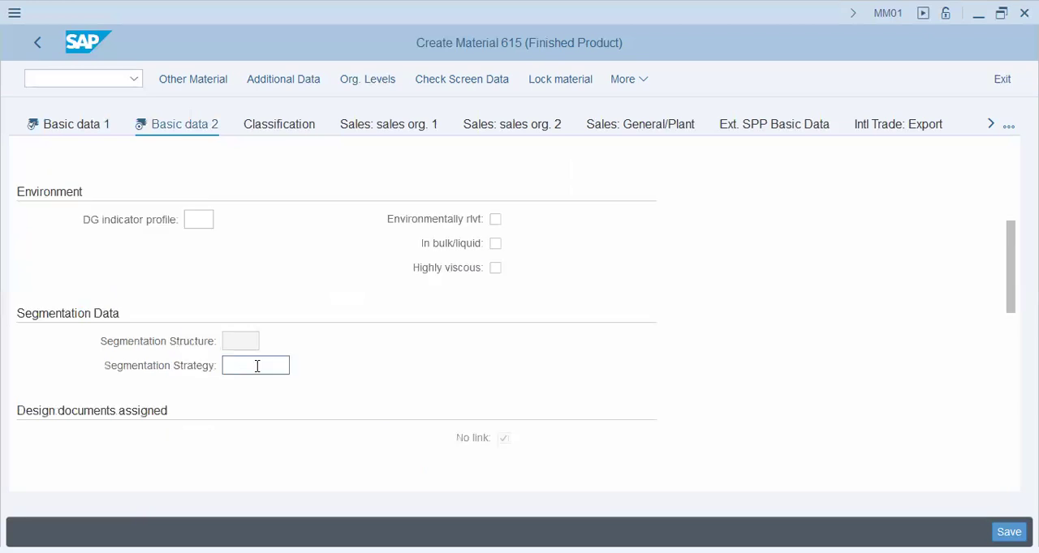
{"action": "scroll", "coordinate": [269, 364], "scroll_direction": "down", "scroll_amount": 3}
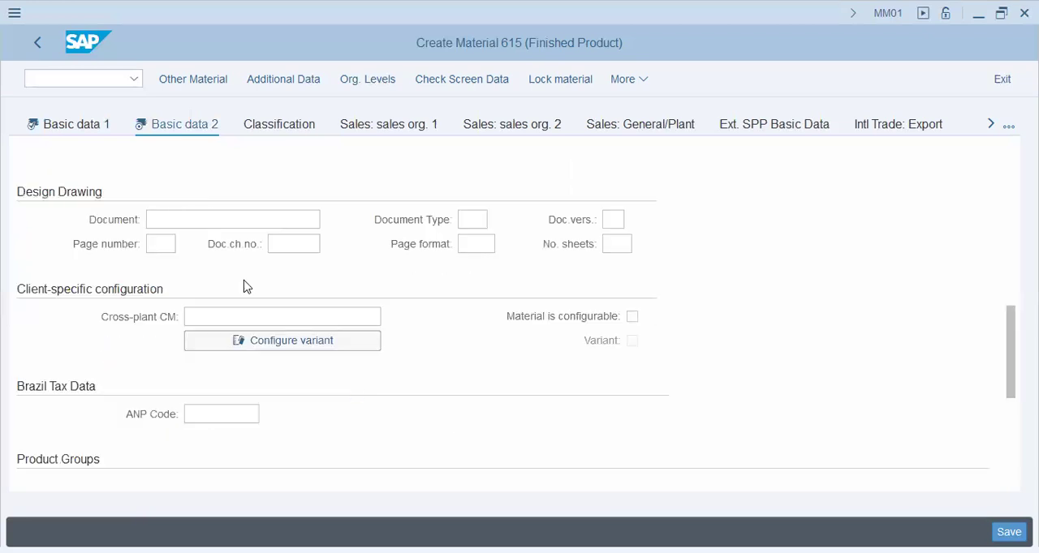
{"action": "left_click", "coordinate": [241, 219]}
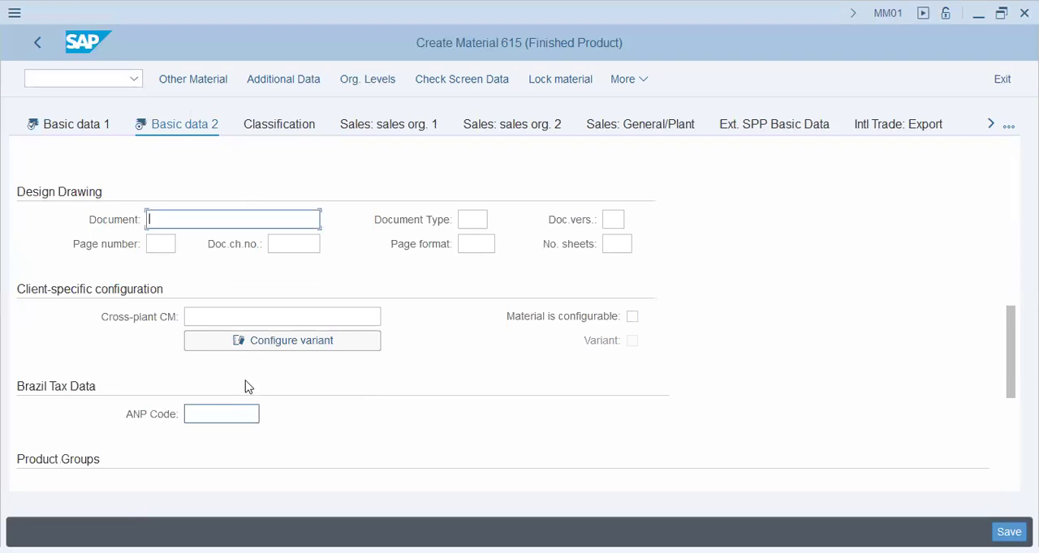
{"action": "scroll", "coordinate": [247, 387], "scroll_direction": "down", "scroll_amount": 3}
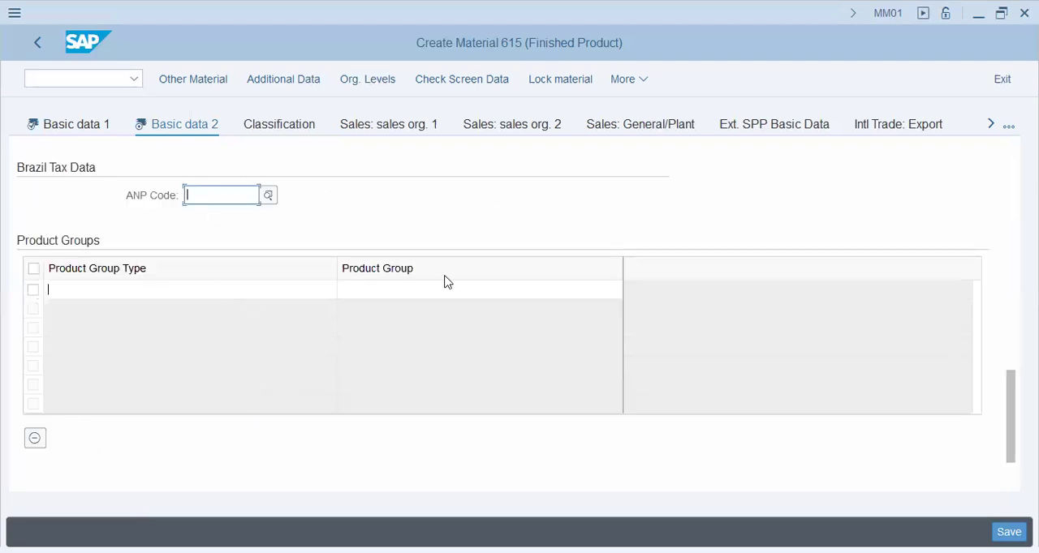
{"action": "left_click", "coordinate": [404, 293]}
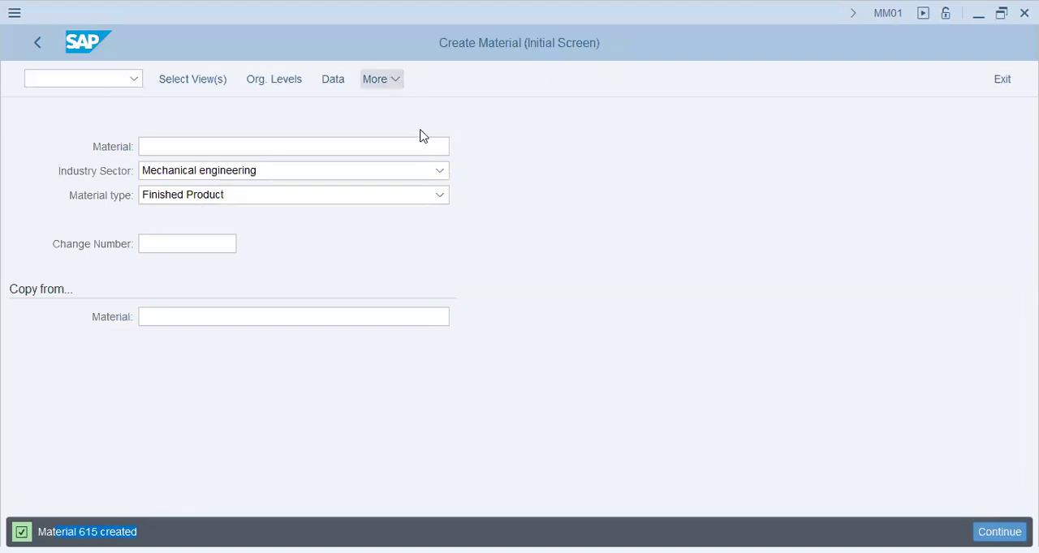
- Display the newly created material with its Basic Data 1 view selected
{"action": "left_click", "coordinate": [381, 79]}
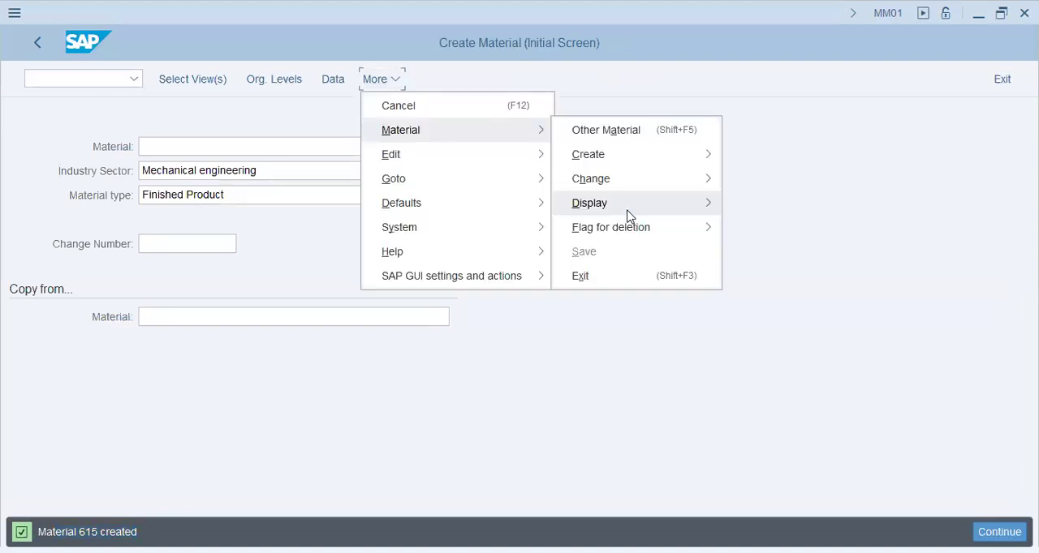
{"action": "left_click", "coordinate": [388, 116]}
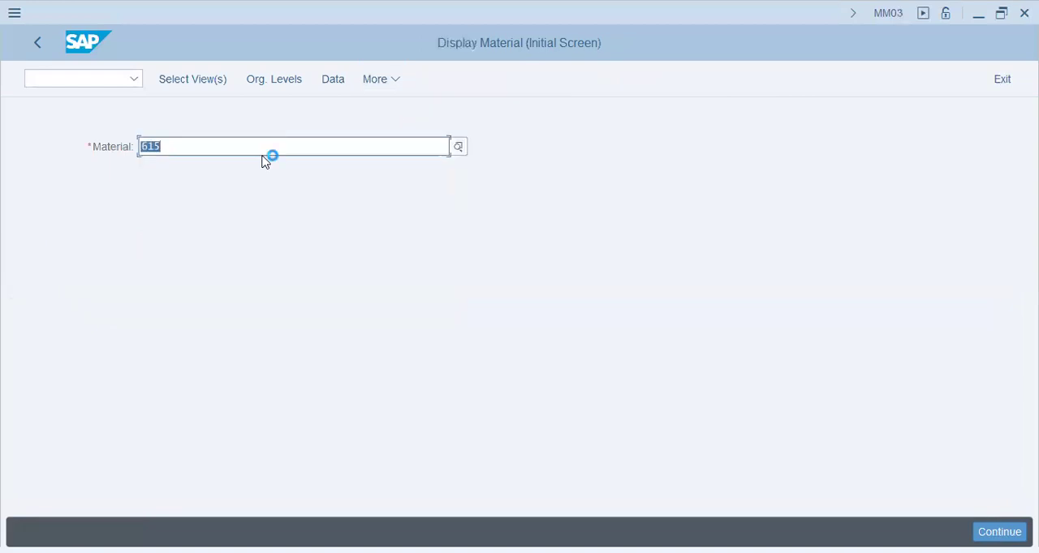
{"action": "key", "text": "Return"}
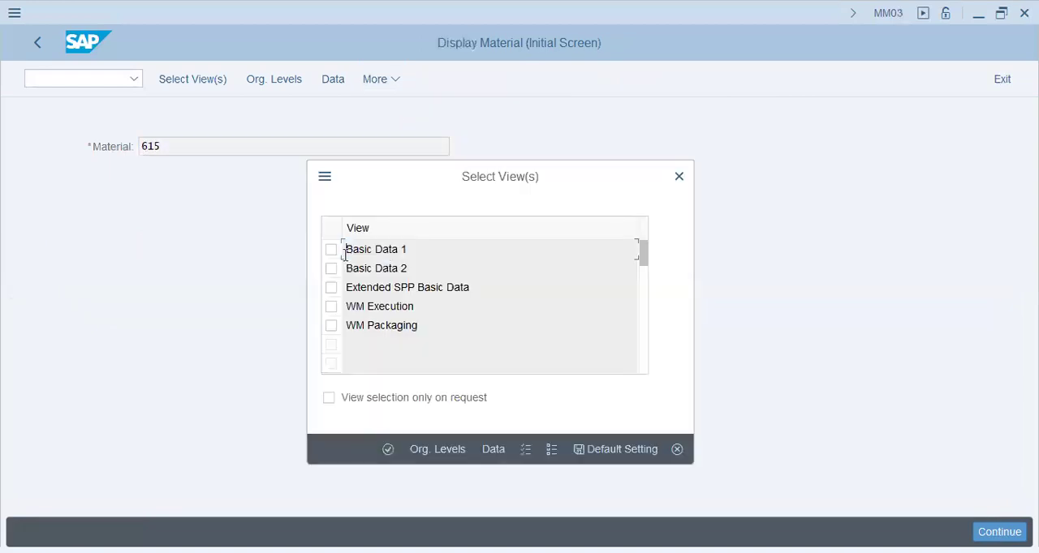
{"action": "key", "text": "space"}
{"action": "key", "text": "Return"}
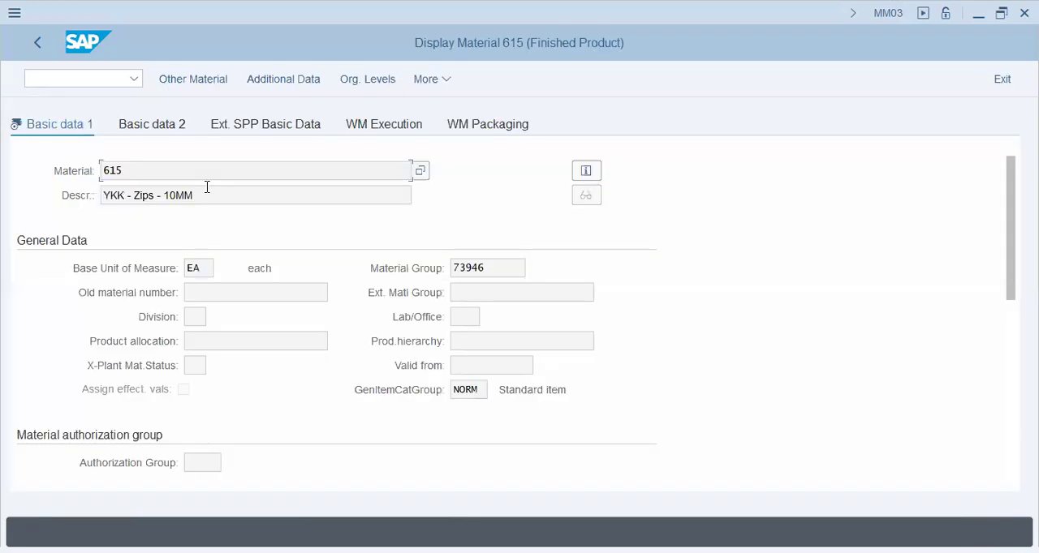
- Examine the displayed material's description and its general data fields
{"action": "key", "text": "Tab"}
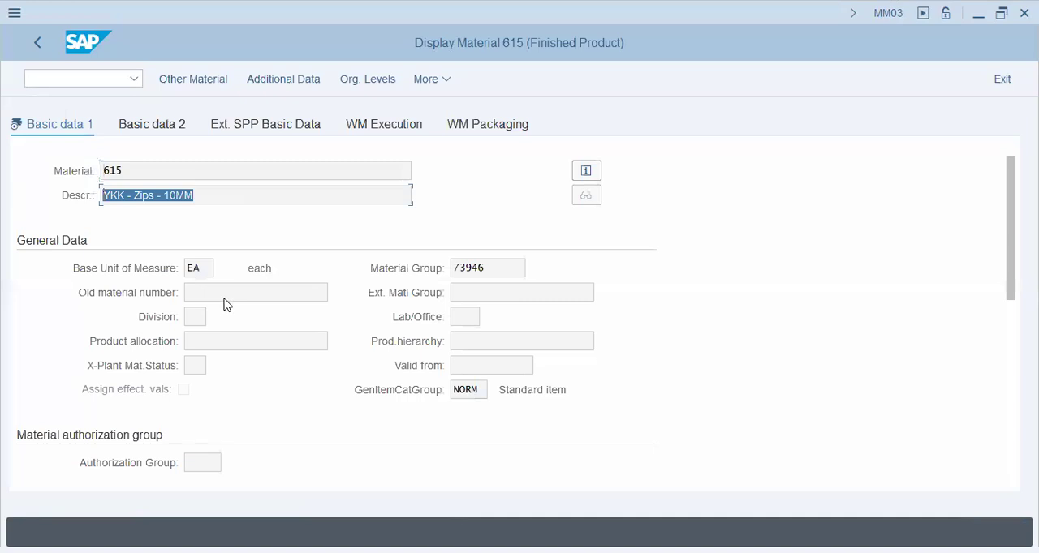
{"action": "left_click", "coordinate": [204, 310]}
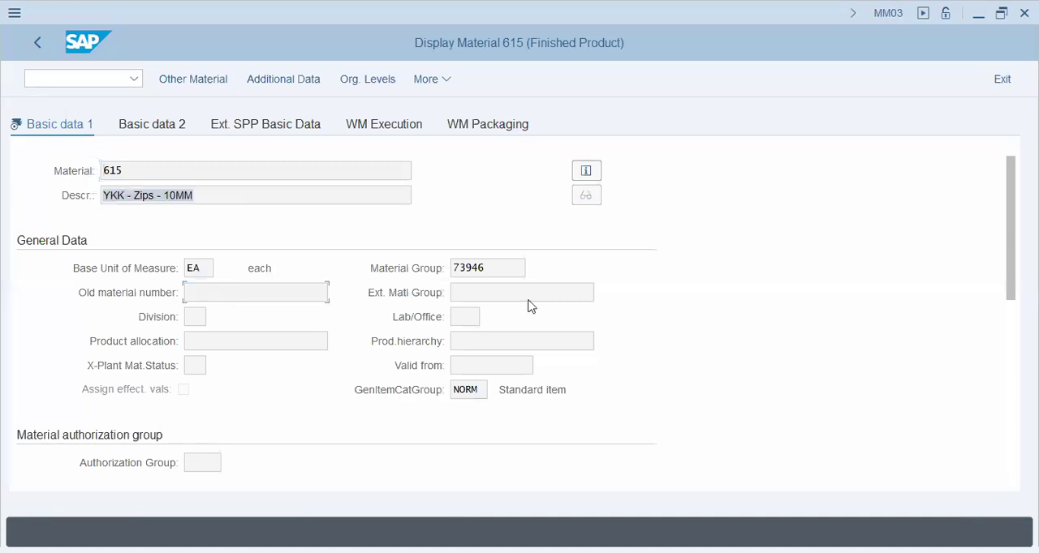
{"action": "left_click", "coordinate": [477, 295]}
{"action": "left_click", "coordinate": [476, 346]}
- Examine the gross weight, net weight, volume and packaging data of the displayed material
{"action": "scroll", "coordinate": [515, 335], "scroll_direction": "down", "scroll_amount": 1}
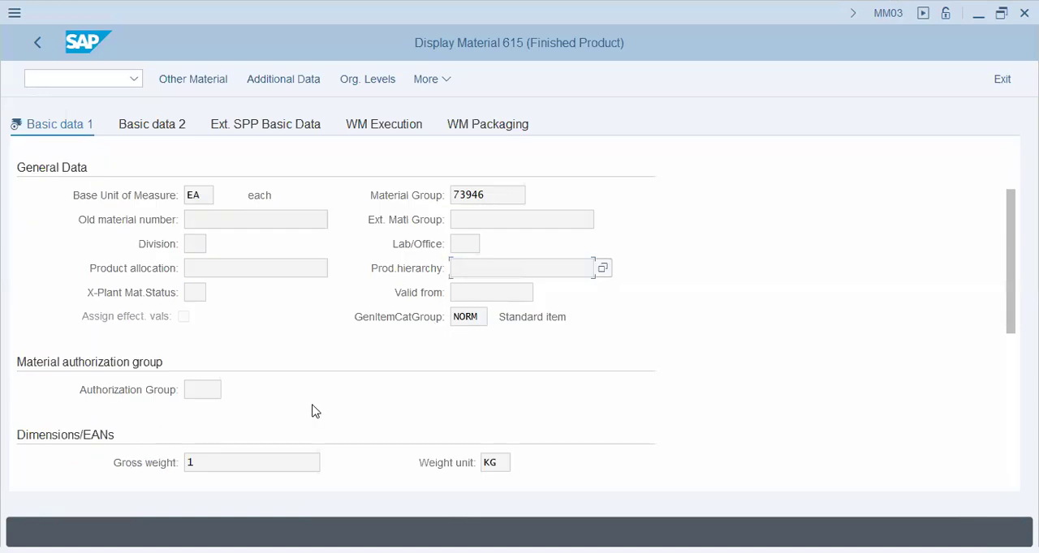
{"action": "scroll", "coordinate": [312, 405], "scroll_direction": "down", "scroll_amount": 3}
{"action": "scroll", "coordinate": [245, 212], "scroll_direction": "down", "scroll_amount": 1}
{"action": "left_click", "coordinate": [245, 214]}
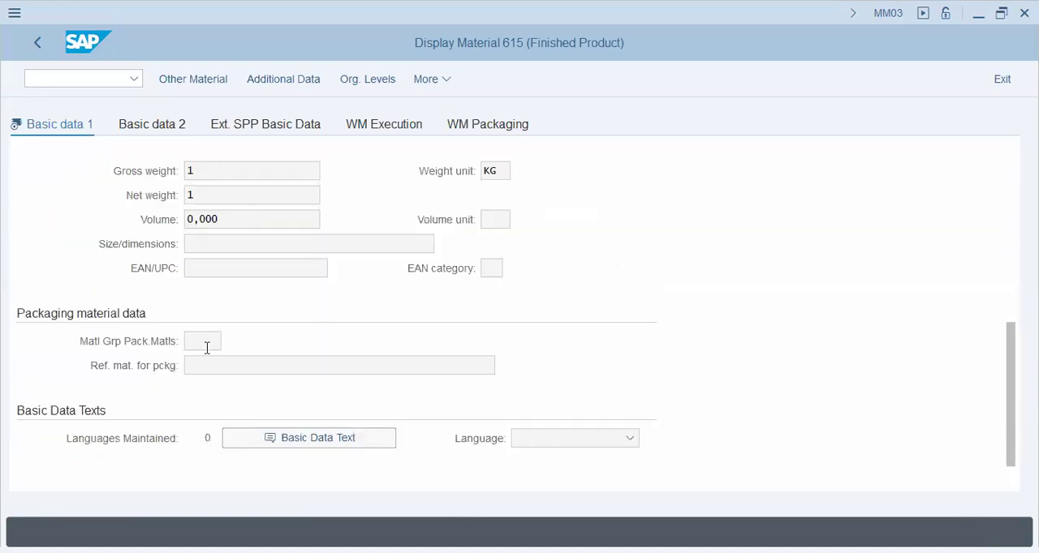
{"action": "scroll", "coordinate": [206, 349], "scroll_direction": "down", "scroll_amount": 1}
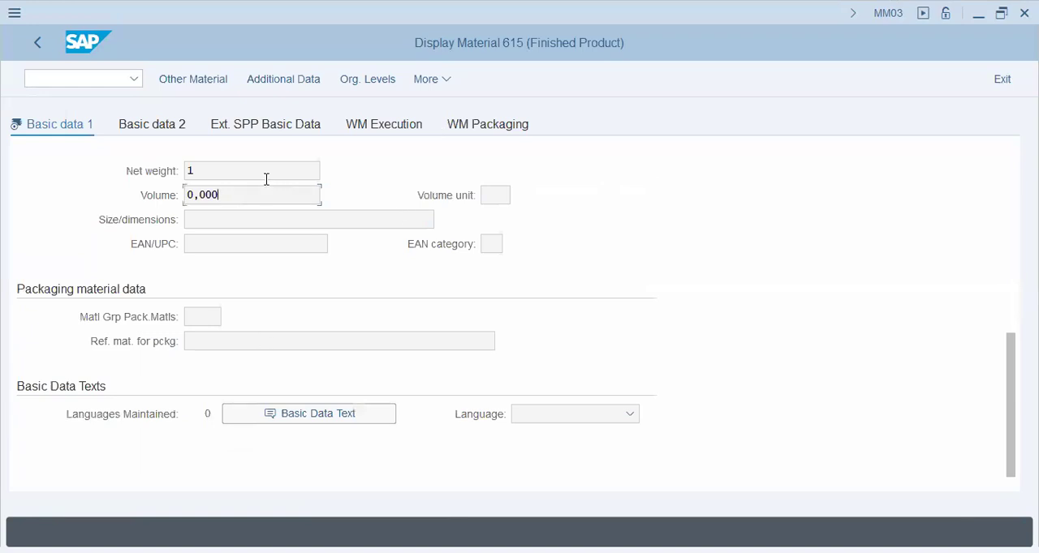
{"action": "left_click", "coordinate": [238, 167]}
{"action": "scroll", "coordinate": [222, 215], "scroll_direction": "up", "scroll_amount": 3}
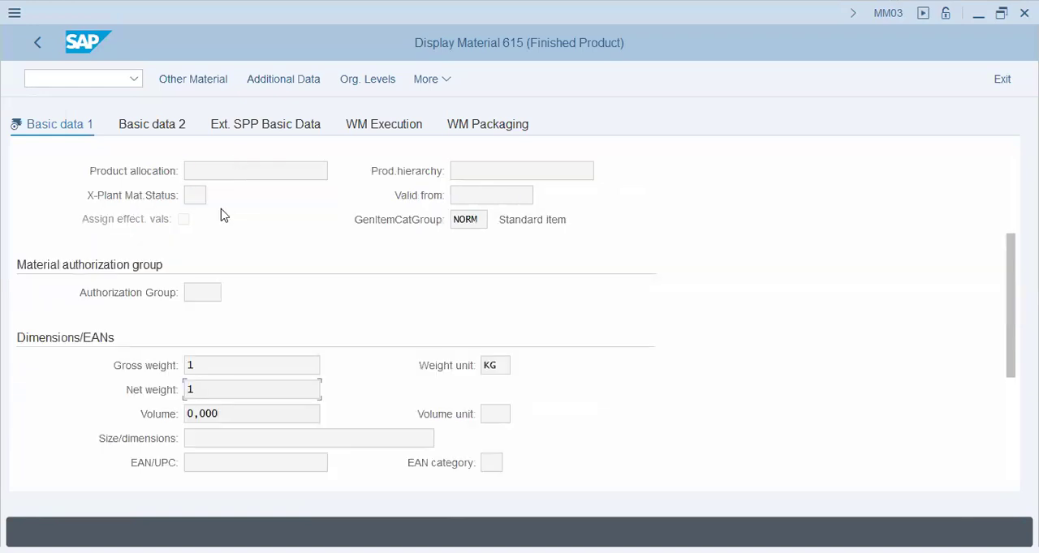
- Check the material number and the base unit of measure in the displayed record
{"action": "scroll", "coordinate": [125, 186], "scroll_direction": "up", "scroll_amount": 3}
{"action": "double_click", "coordinate": [139, 166]}
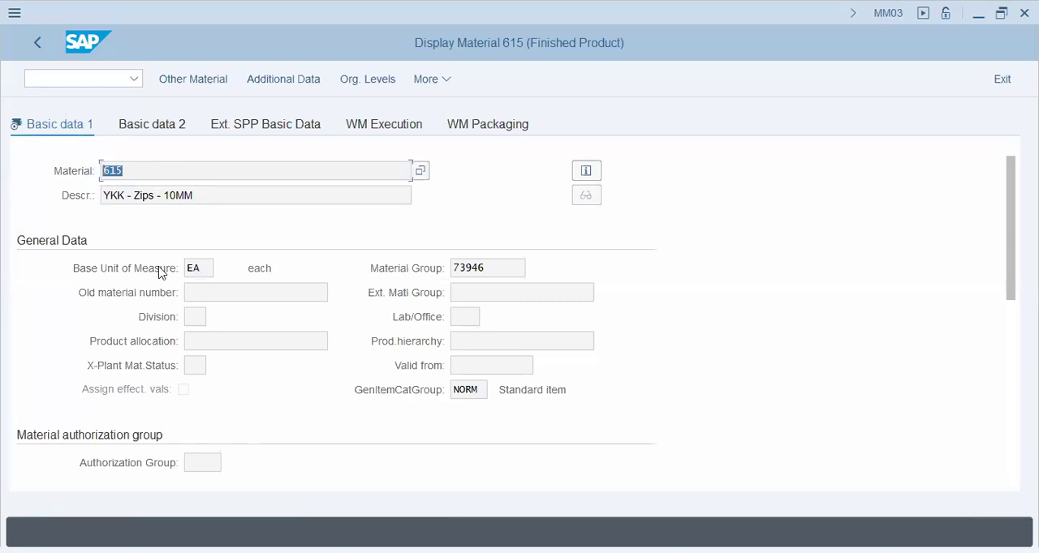
{"action": "left_click", "coordinate": [116, 270]}
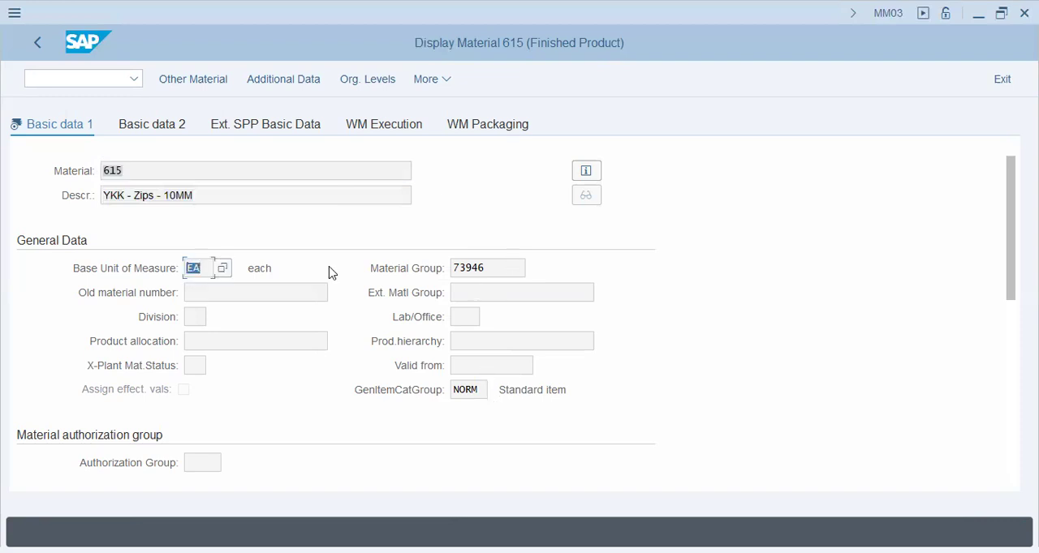
- Check the displayed material's material group and organizational levels, and leave the material record
{"action": "key", "text": "Tab"}
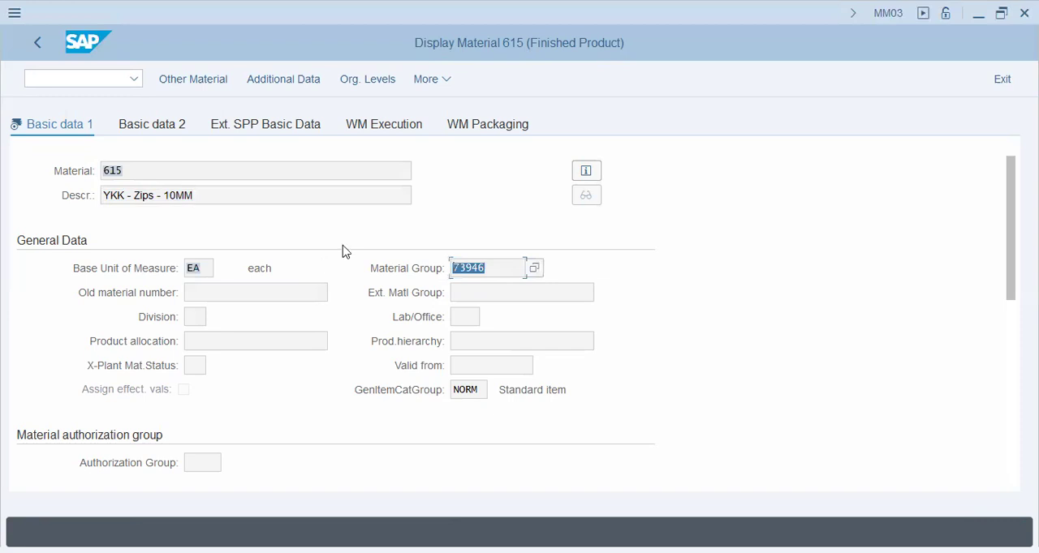
{"action": "key", "text": "F5"}
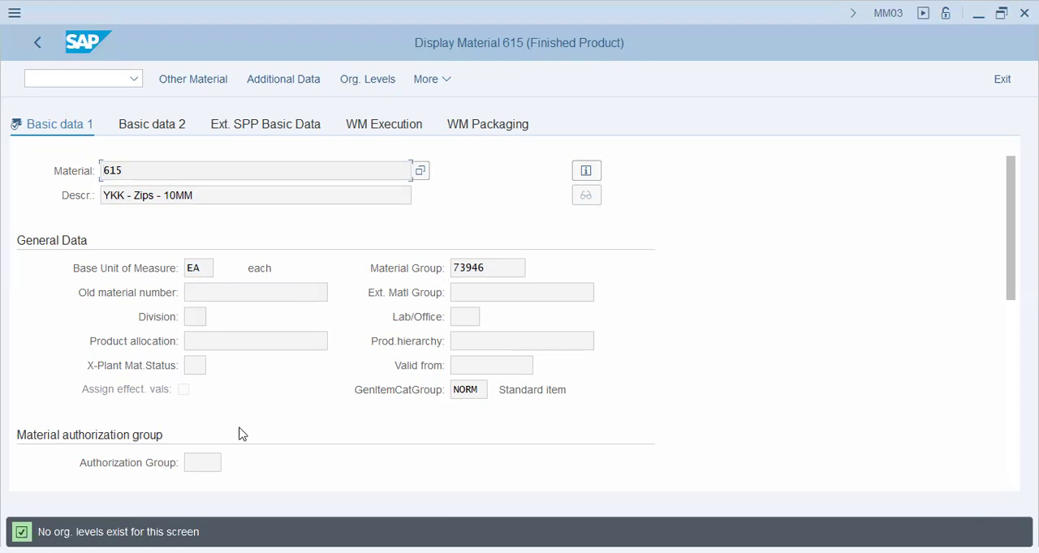
{"action": "left_click", "coordinate": [75, 83]}
{"action": "type", "text": "/n"}
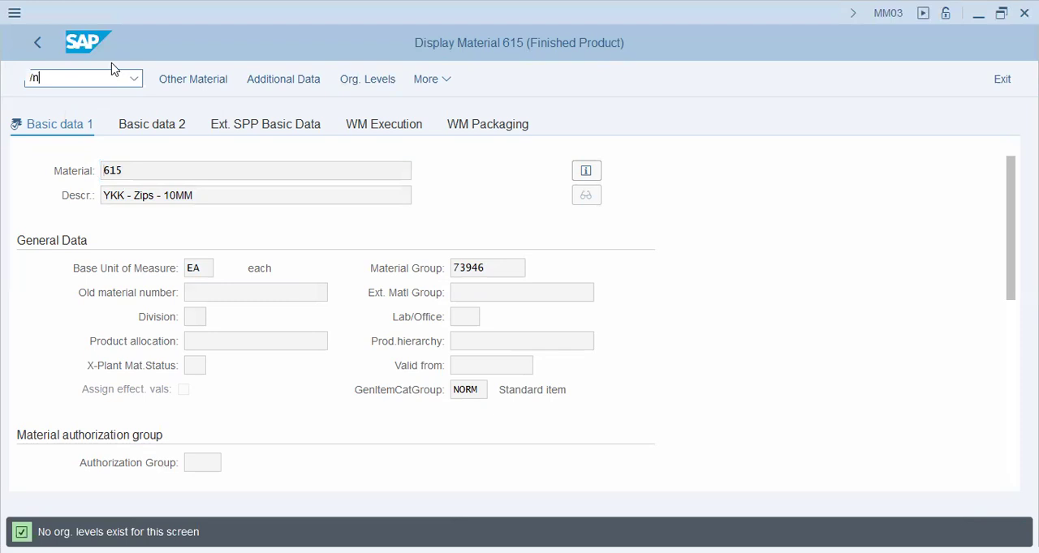
{"action": "key", "text": "Return"}
- Collapse the Material Master folder and open the SAP Reference IMG through transaction SPRO
{"action": "left_click", "coordinate": [82, 360]}
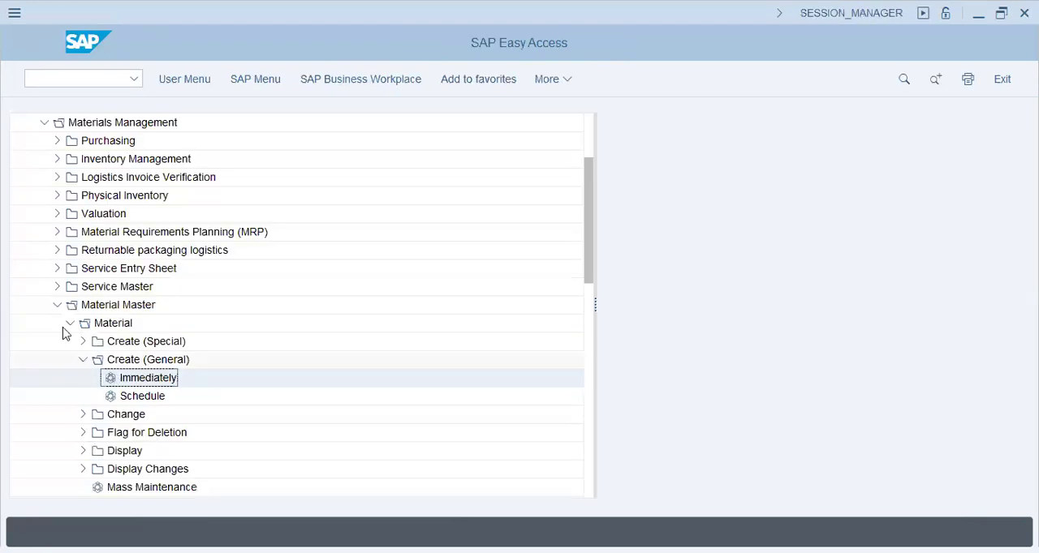
{"action": "left_click", "coordinate": [57, 305]}
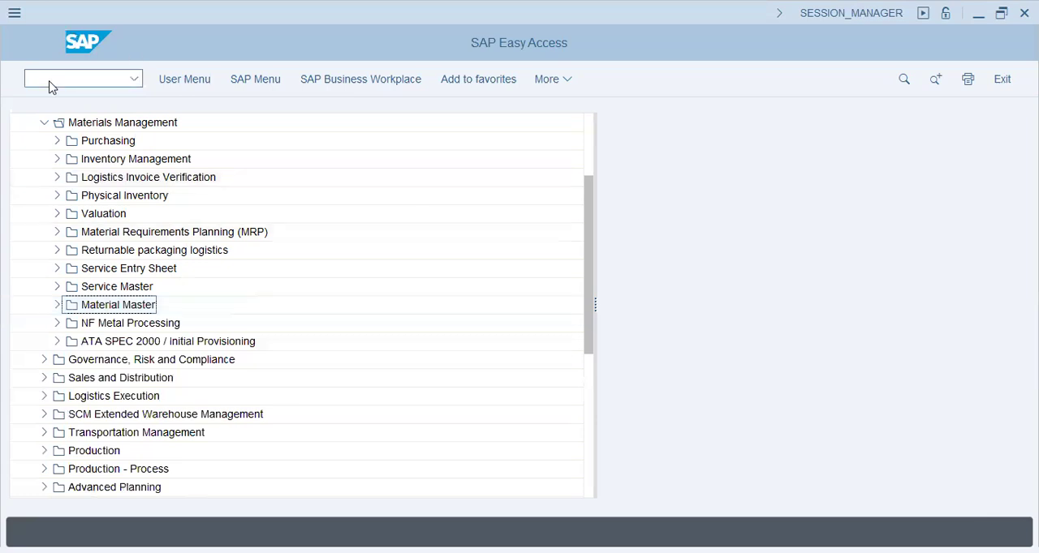
{"action": "type", "text": "spro"}
{"action": "key", "text": "Return"}
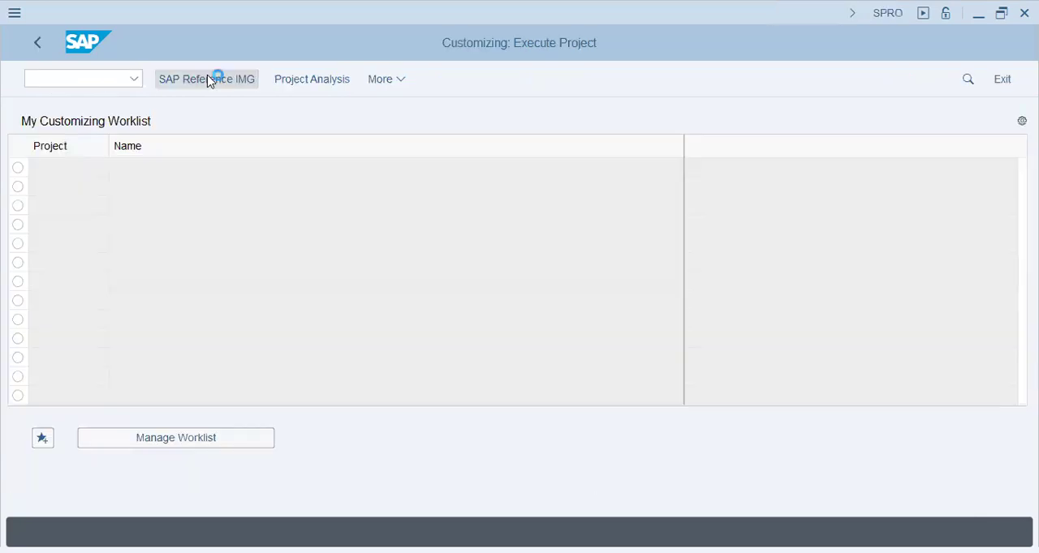
{"action": "left_click", "coordinate": [208, 82]}
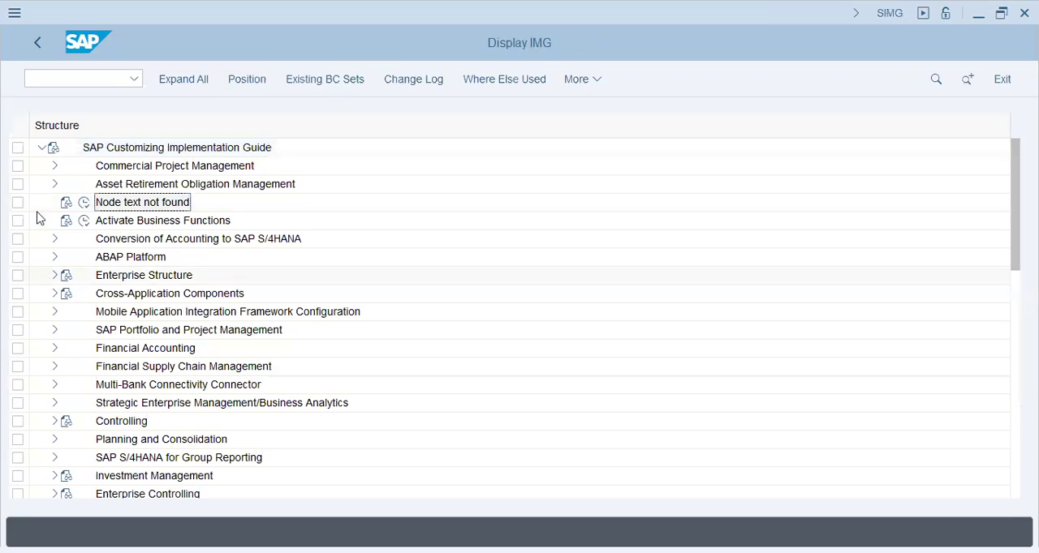
- Open the company code data for editing from the Financial Accounting definitions of the Enterprise Structure
{"action": "left_click", "coordinate": [56, 275]}
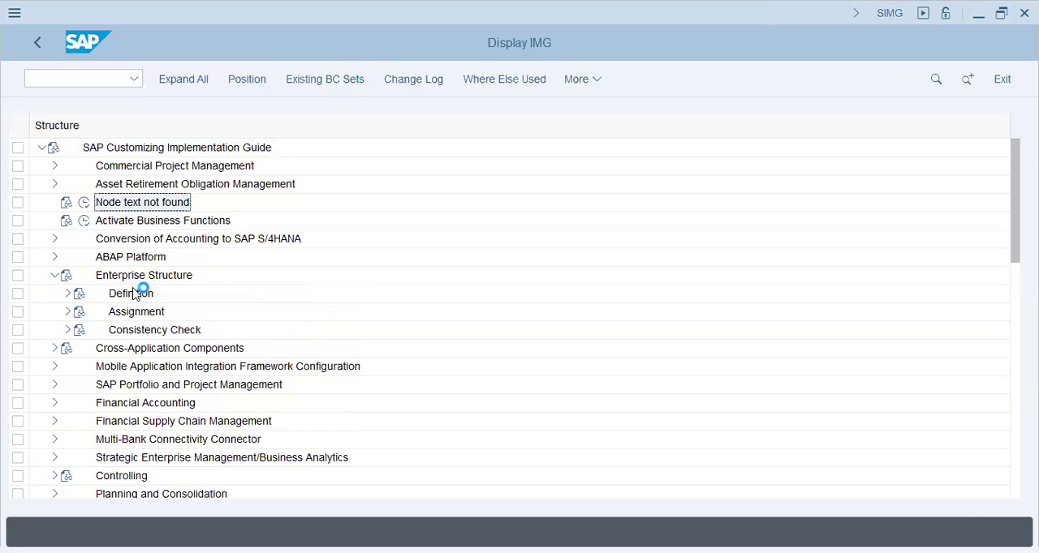
{"action": "left_click", "coordinate": [68, 294]}
{"action": "left_click", "coordinate": [80, 312]}
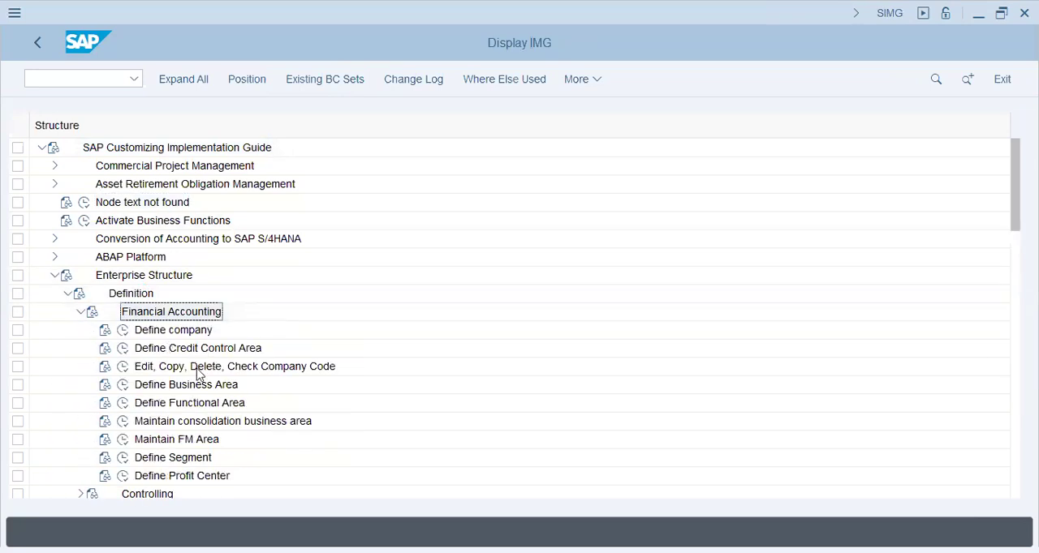
{"action": "left_click", "coordinate": [205, 369]}
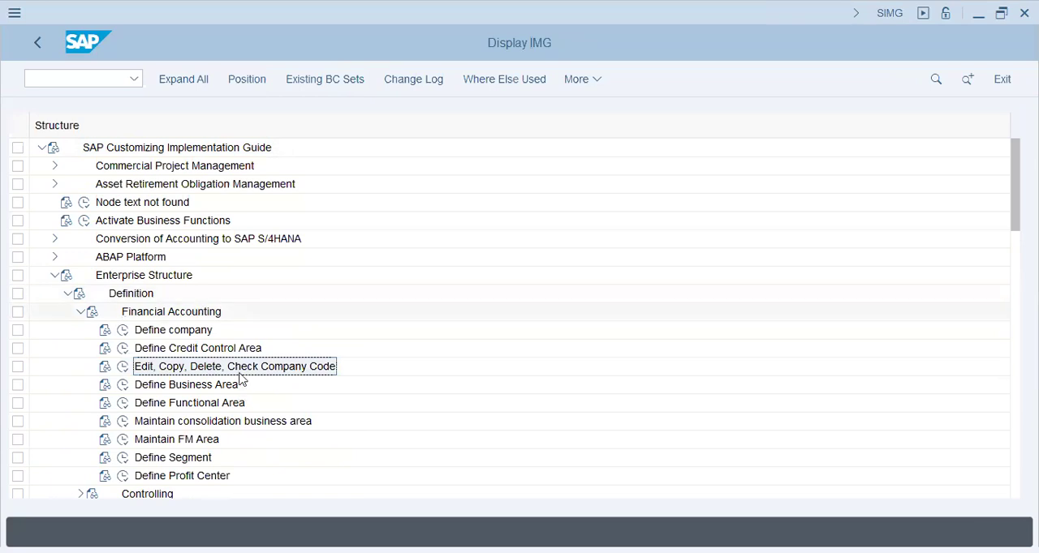
{"action": "left_click", "coordinate": [122, 366]}
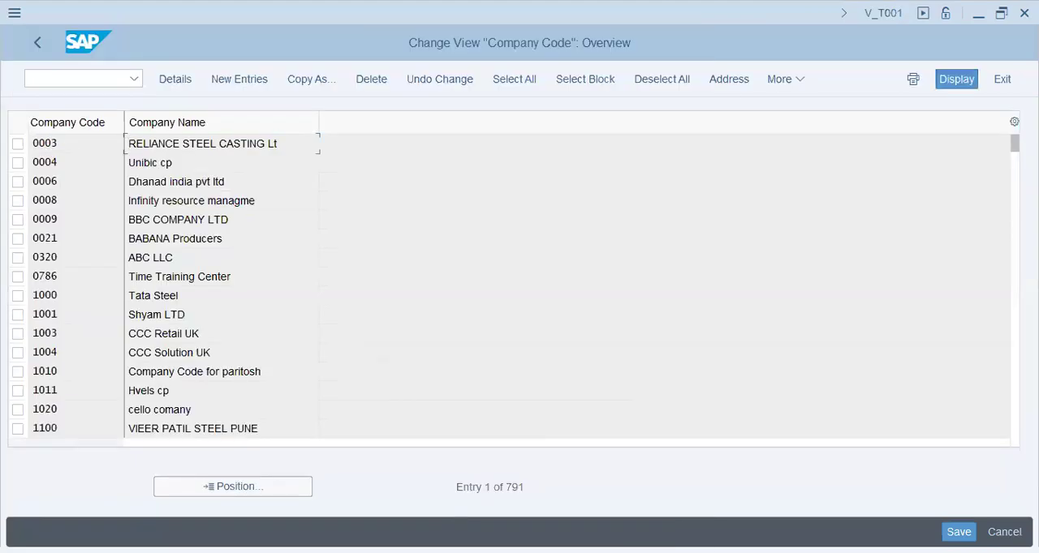
- Start a new company code entry with the code T72
{"action": "left_click", "coordinate": [239, 78]}
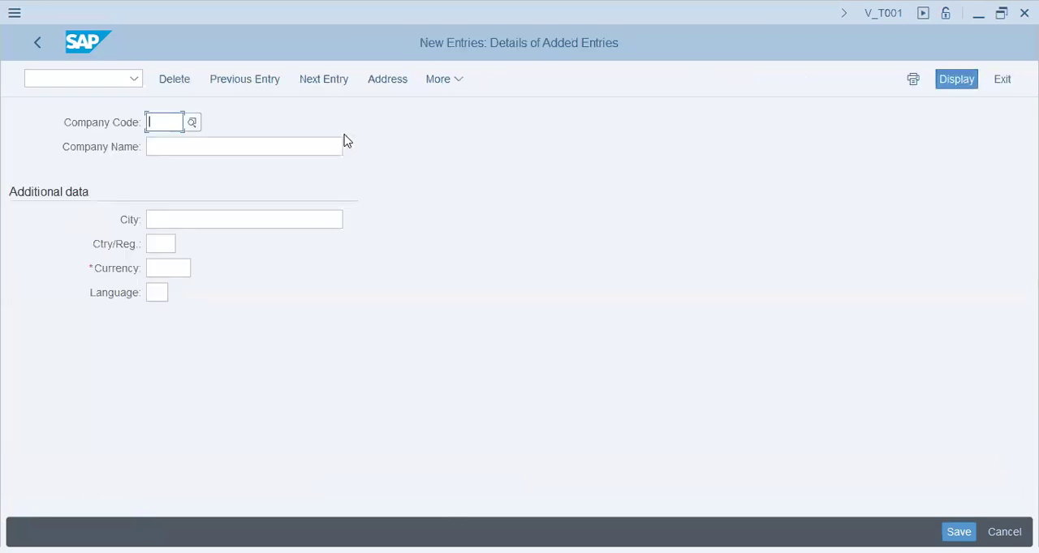
{"action": "type", "text": "T72-"}
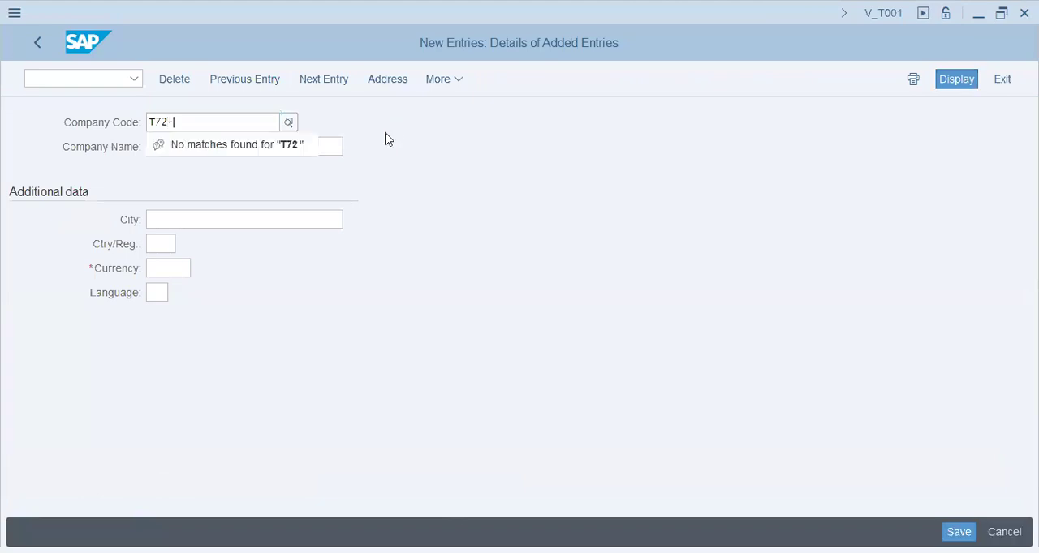
{"action": "key", "text": "BackSpace"}
{"action": "type", "text": "Y"}
{"action": "key", "text": "Return"}
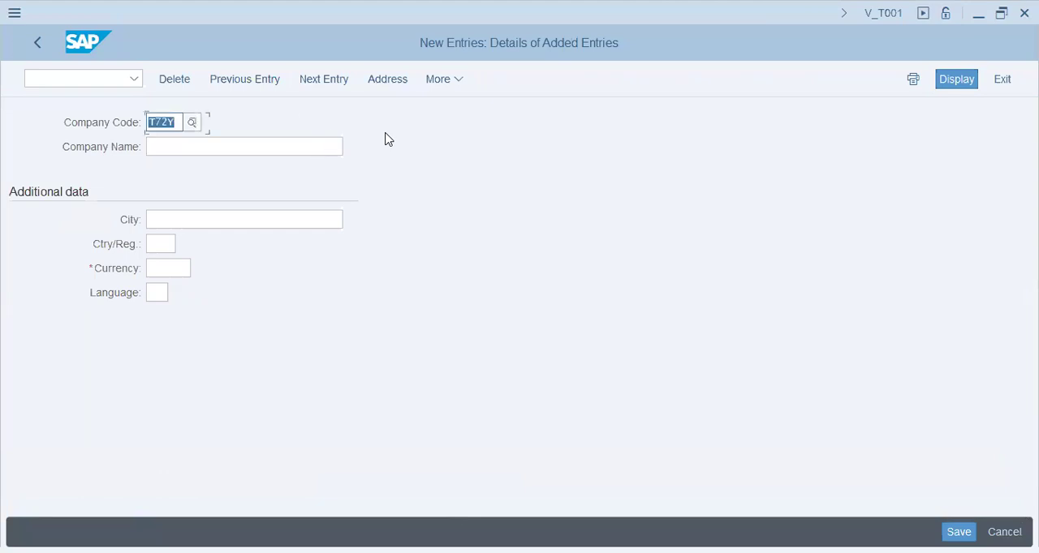
{"action": "key", "text": "BackSpace"}
{"action": "type", "text": "T72"}
{"action": "key", "text": "Tab"}
- Name the new company code "YKK Group (DXB)"
{"action": "type", "text": "ykk"}
{"action": "key", "text": "BackSpace"}
{"action": "key", "text": "BackSpace"}
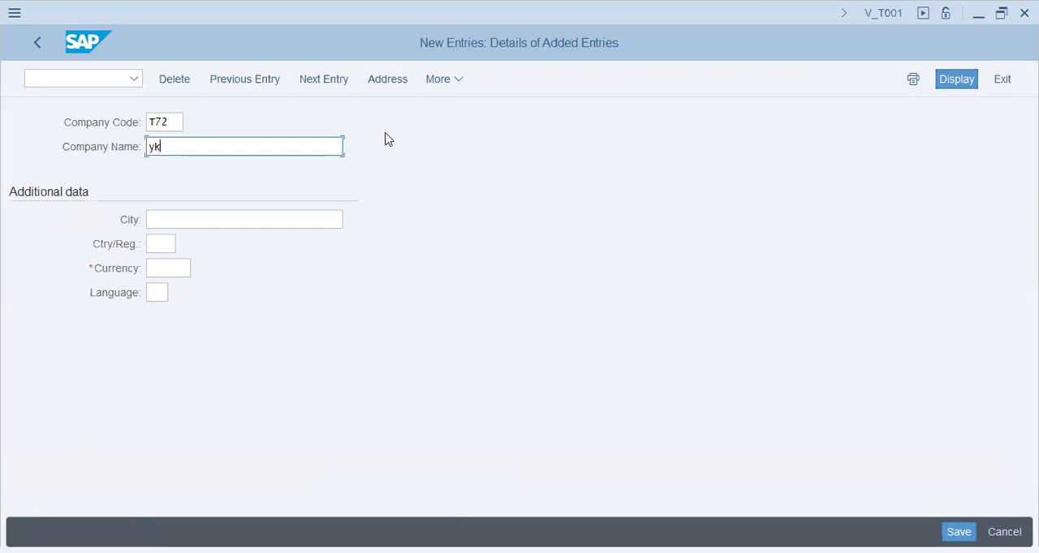
{"action": "key", "text": "BackSpace"}
{"action": "key", "text": "BackSpace"}
{"action": "type", "text": "Y"}
{"action": "type", "text": "KK G"}
{"action": "type", "text": "roup "}
{"action": "type", "text": "(Du"}
{"action": "key", "text": "BackSpace"}
{"action": "type", "text": "XB)"}
- Complete the company code's additional data with city Dubai, country AE, currency AED and language EN, and confirm the entry
{"action": "key", "text": "Tab"}
{"action": "type", "text": "dubai"}
{"action": "key", "text": "Tab"}
{"action": "key", "text": "Tab"}
{"action": "key", "text": "shift+Tab"}
{"action": "key", "text": "shift+Tab"}
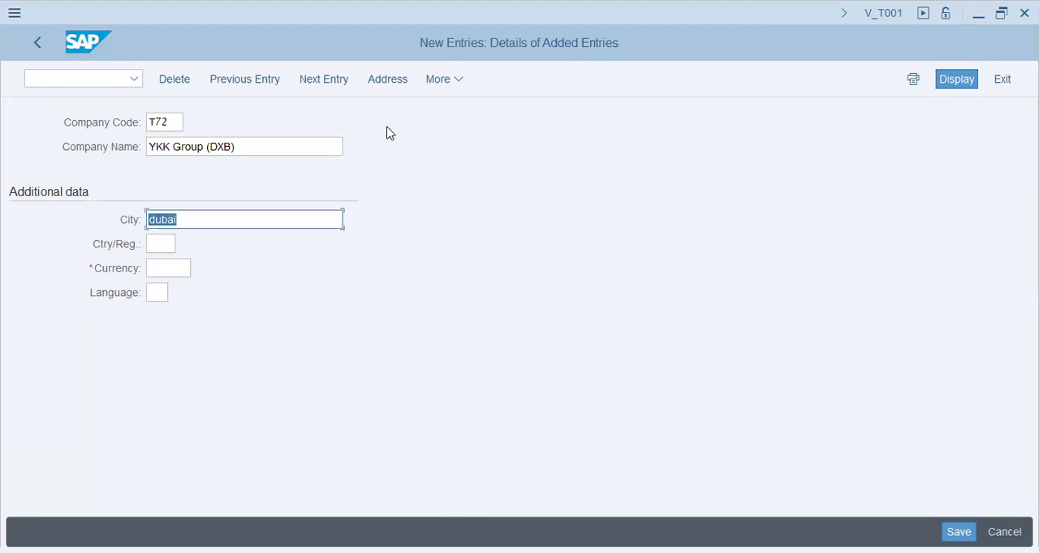
{"action": "type", "text": "Dubai"}
{"action": "key", "text": "Tab"}
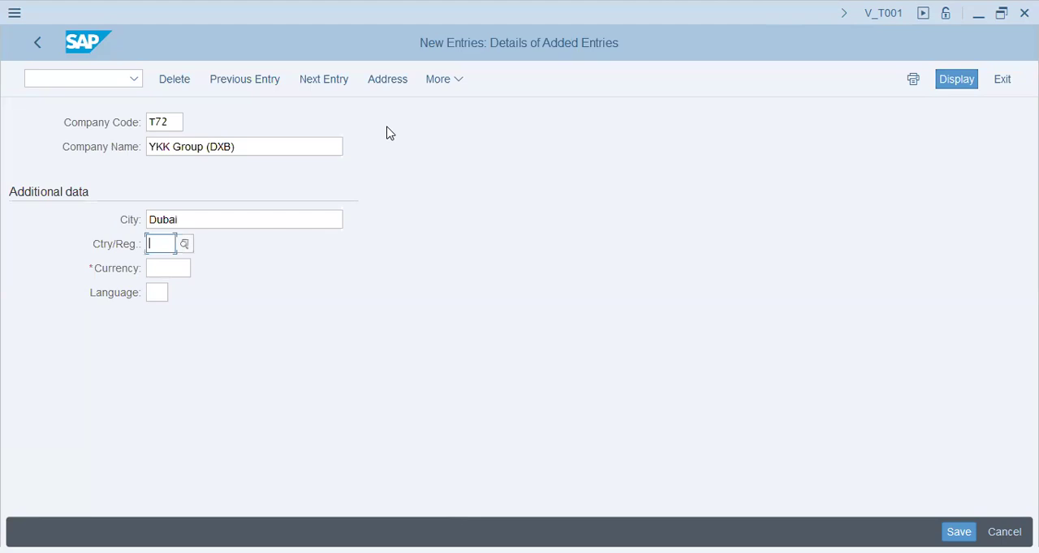
{"action": "type", "text": "ae"}
{"action": "key", "text": "Tab"}
{"action": "type", "text": "aed"}
{"action": "key", "text": "Tab"}
{"action": "type", "text": "en"}
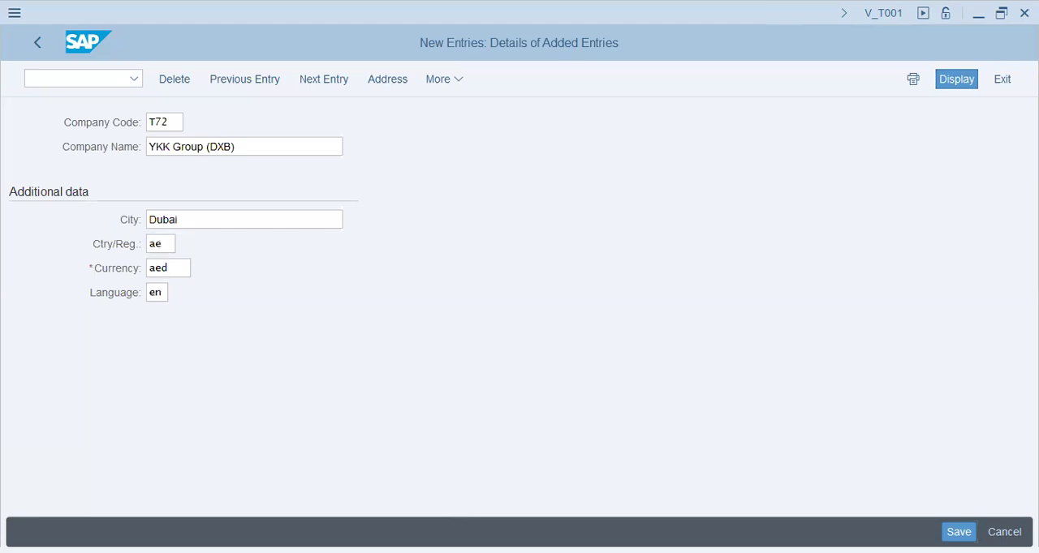
{"action": "key", "text": "Return"}
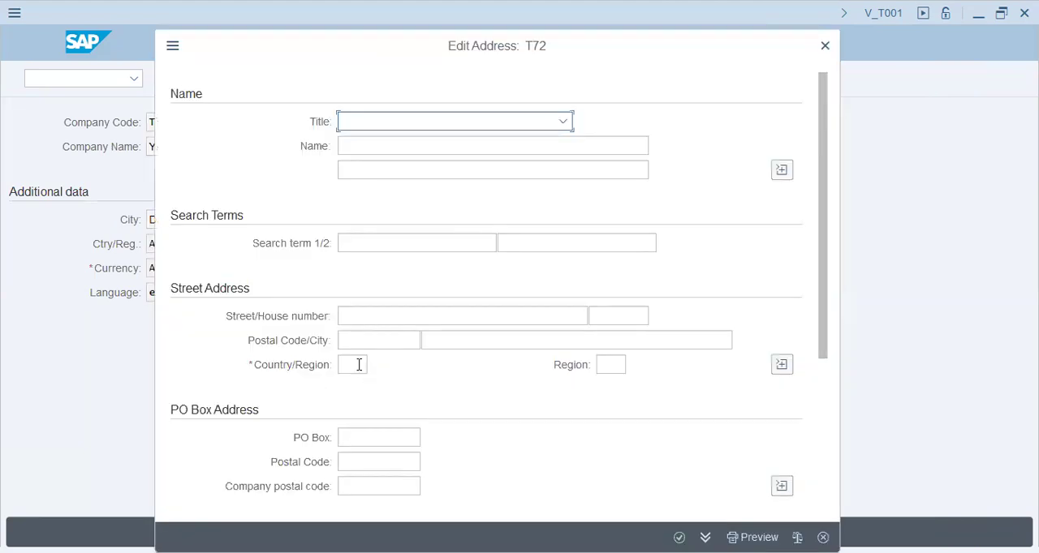
- Set the country in the company code's address to AE
{"action": "left_click", "coordinate": [357, 366]}
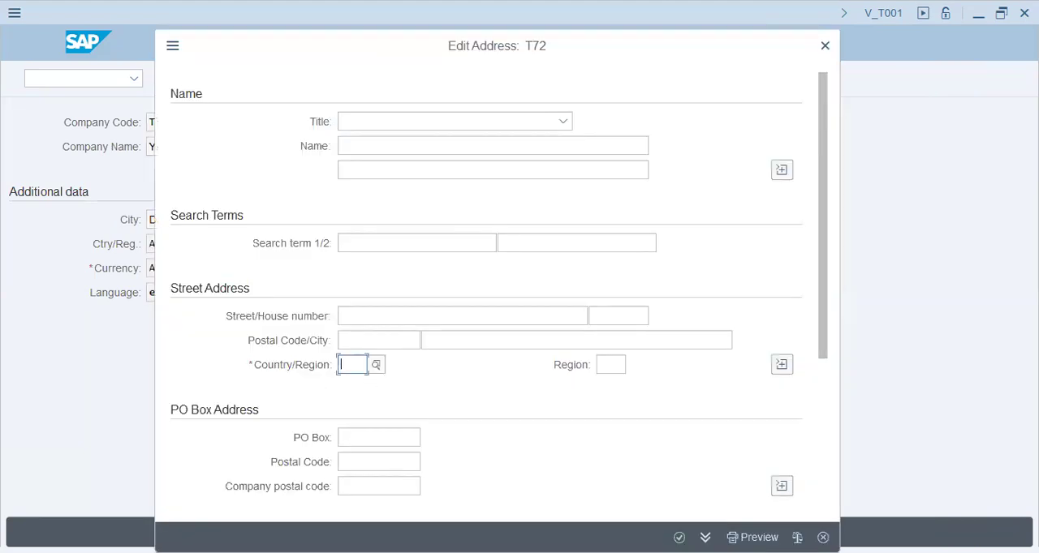
{"action": "type", "text": "ae"}
{"action": "key", "text": "Tab"}
{"action": "left_click", "coordinate": [283, 369]}
{"action": "left_click", "coordinate": [365, 365]}
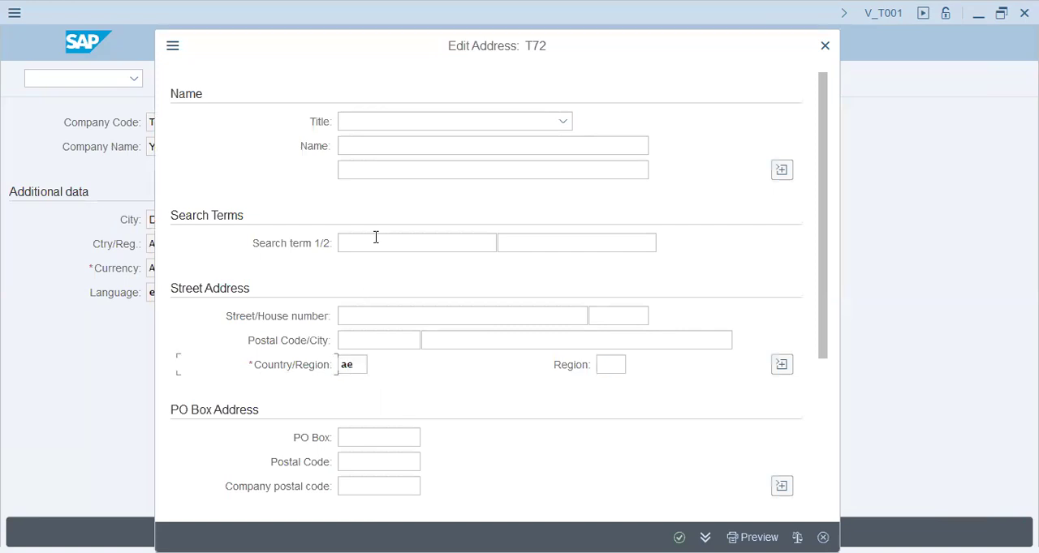
- Enter the address search terms "T72 - YKK Group" and "T72-YKK Group", and confirm the address
{"action": "left_click", "coordinate": [492, 241]}
{"action": "type", "text": "T72 - YKK g"}
{"action": "key", "text": "BackSpace"}
{"action": "type", "text": "Group"}
{"action": "left_click", "coordinate": [504, 241]}
{"action": "type", "text": "T72-Yk"}
{"action": "key", "text": "BackSpace"}
{"action": "type", "text": "KK Group"}
{"action": "key", "text": "Return"}
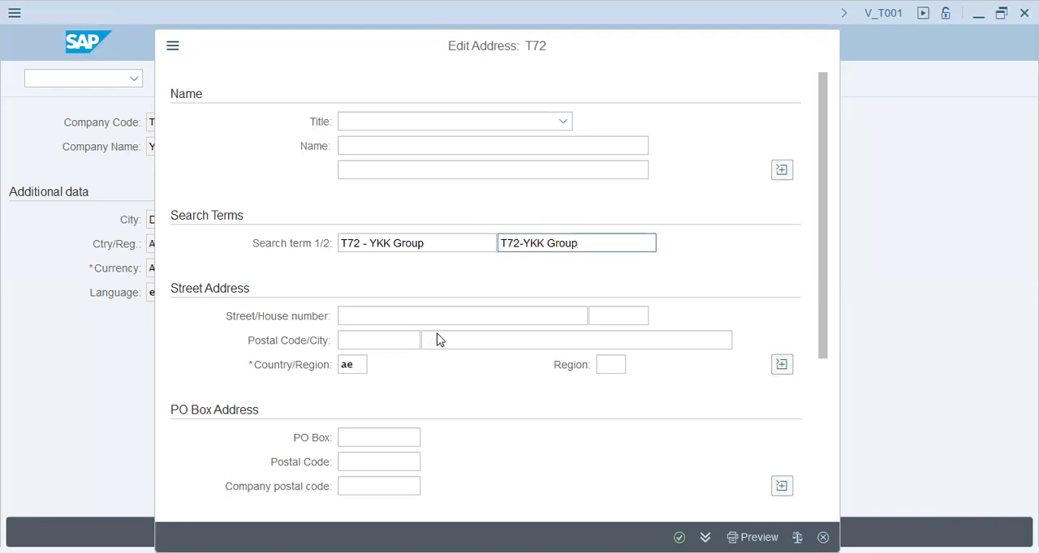
{"action": "key", "text": "Return"}
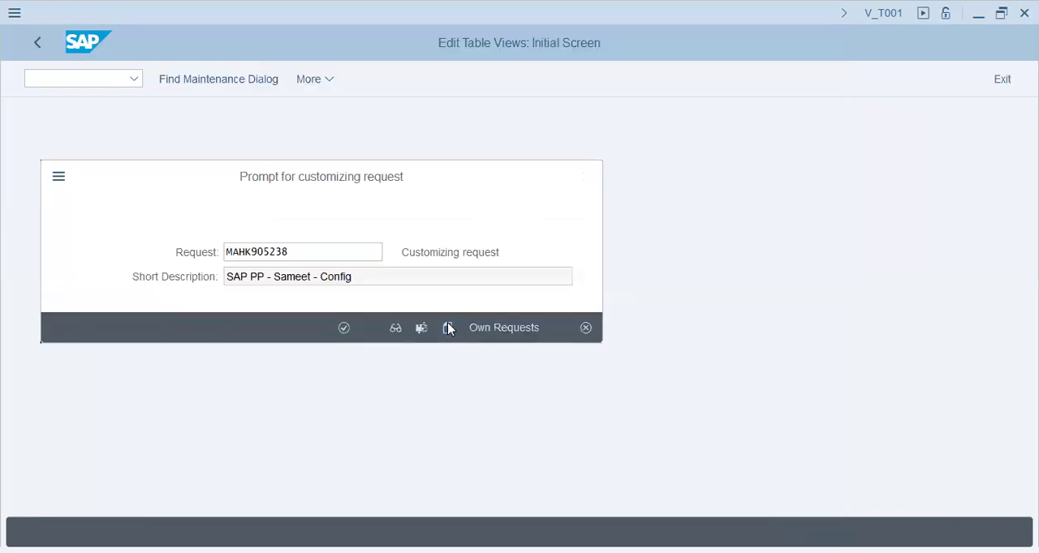
- Create a customizing request described as "T72 - SAP MM - " plus the consultant's full name, and save the company code in it
{"action": "left_click", "coordinate": [447, 326]}
{"action": "type", "text": "T72 - "}
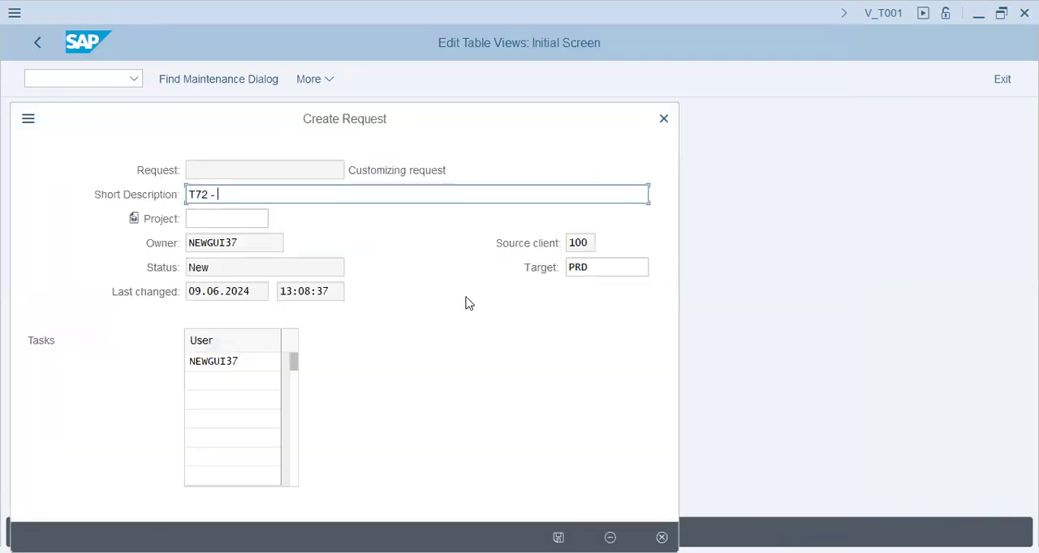
{"action": "type", "text": "SAP MM - Furqan Salam"}
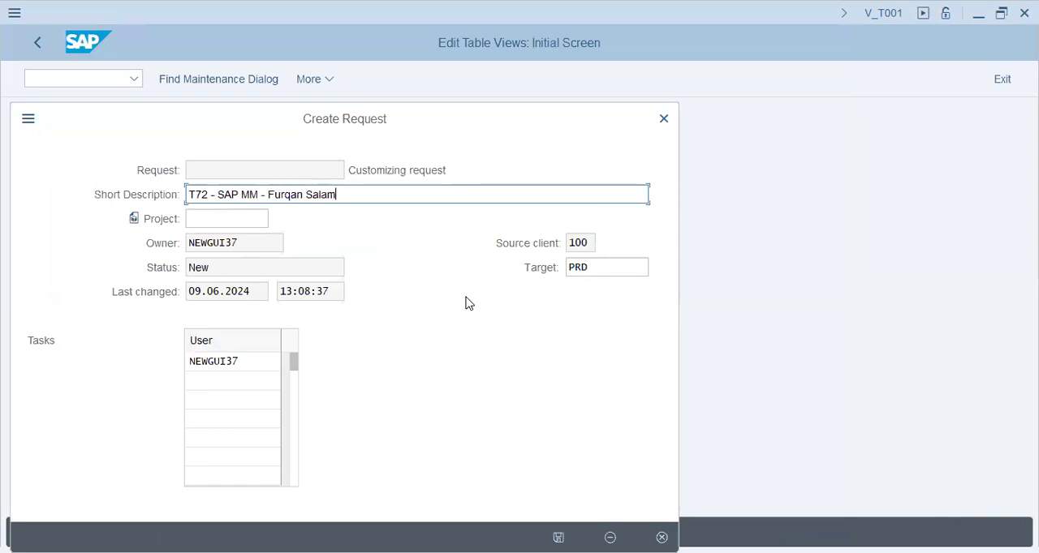
{"action": "key", "text": "Return"}
{"action": "left_click", "coordinate": [341, 328]}
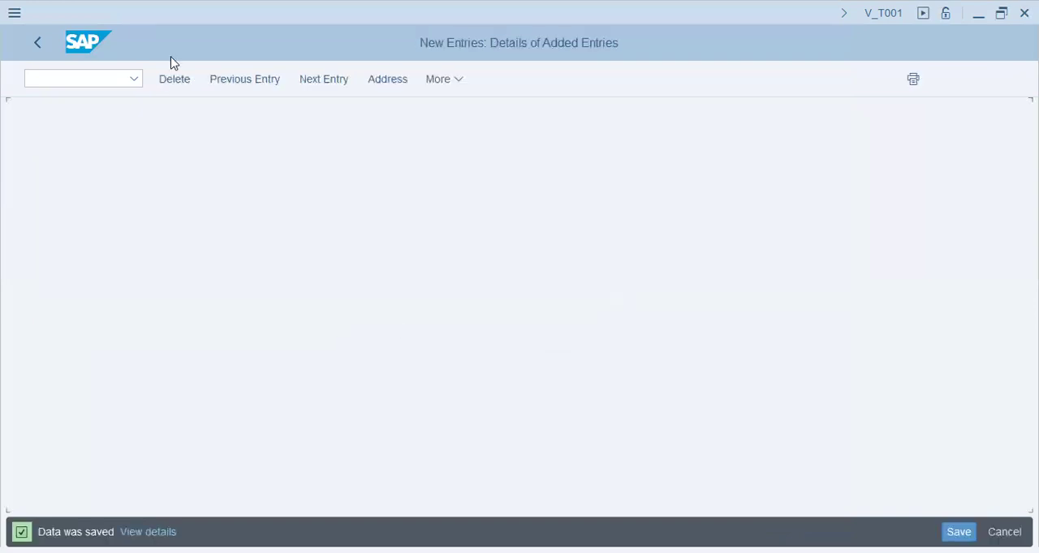
- Return to the implementation guide and start a new entry in Define Plant under Logistics - General
{"action": "left_click", "coordinate": [163, 124]}
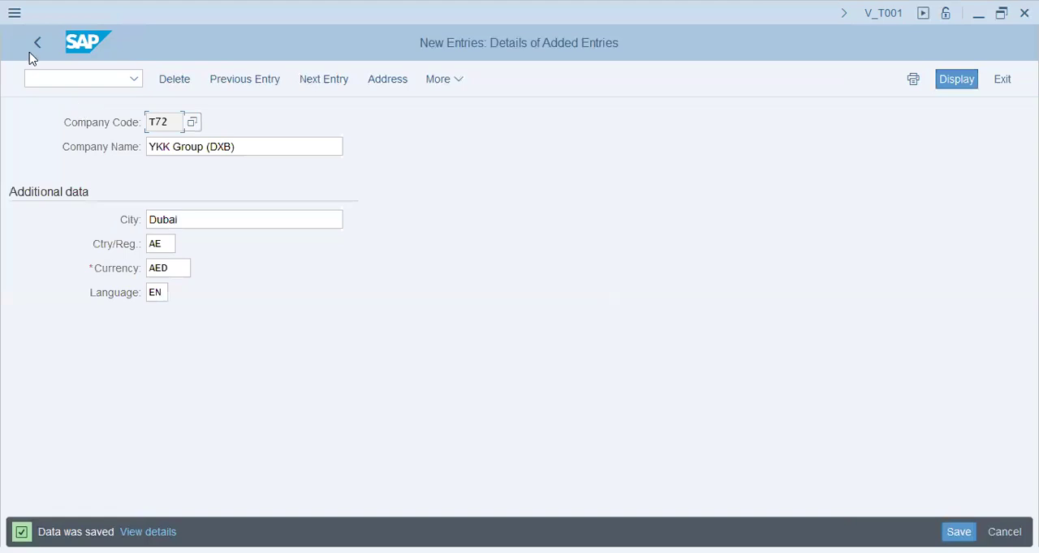
{"action": "left_click", "coordinate": [35, 47]}
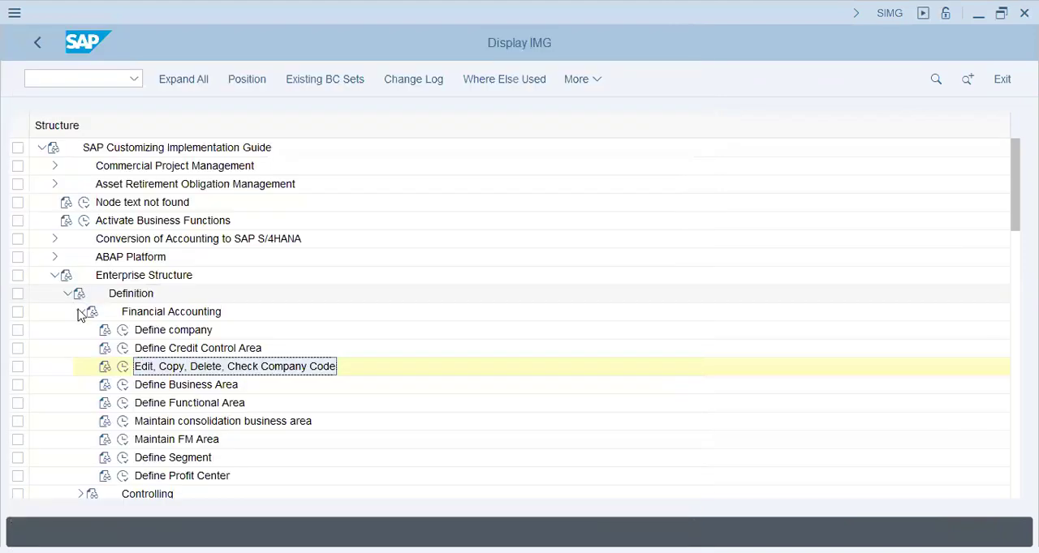
{"action": "left_click", "coordinate": [80, 311]}
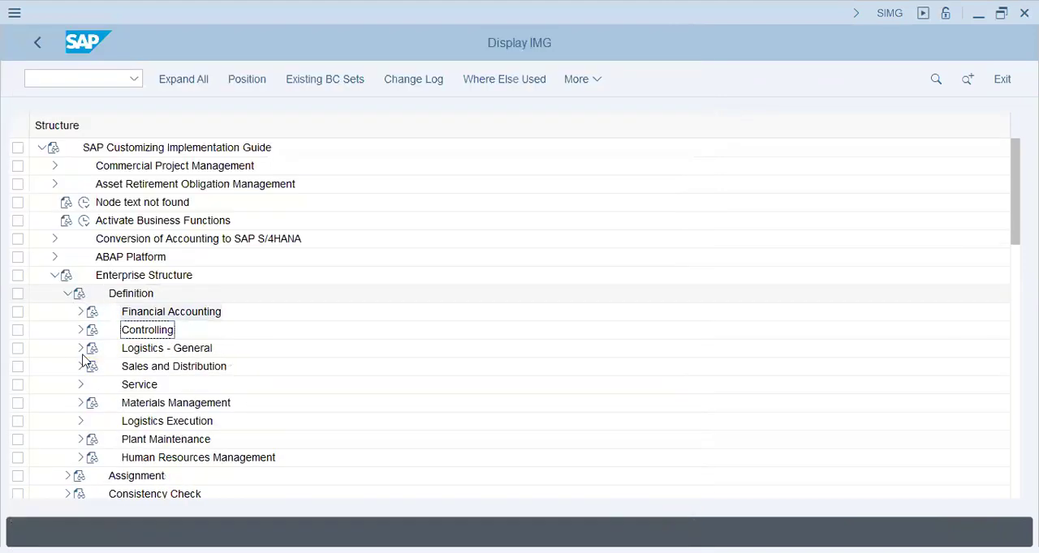
{"action": "left_click", "coordinate": [80, 348]}
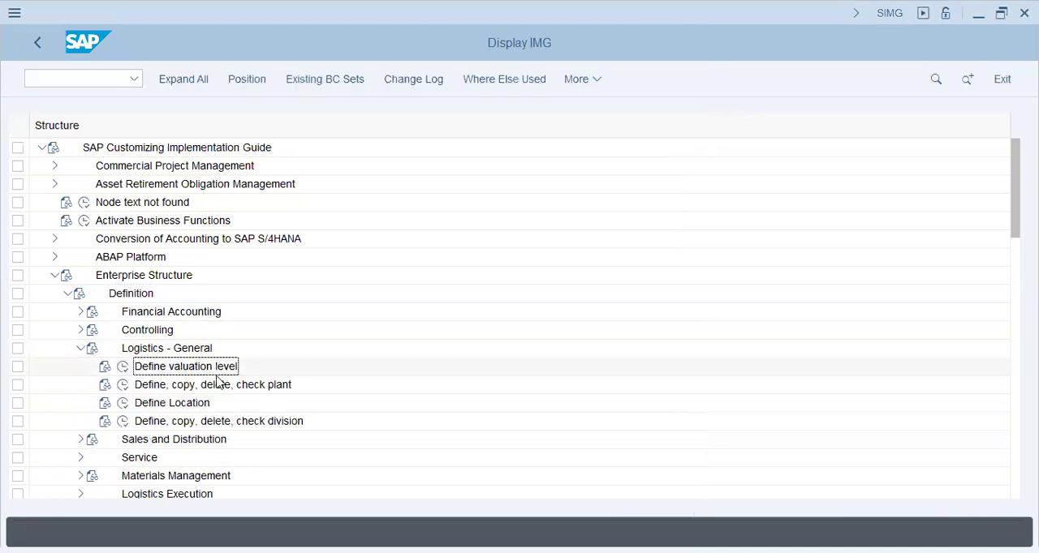
{"action": "left_click", "coordinate": [128, 386]}
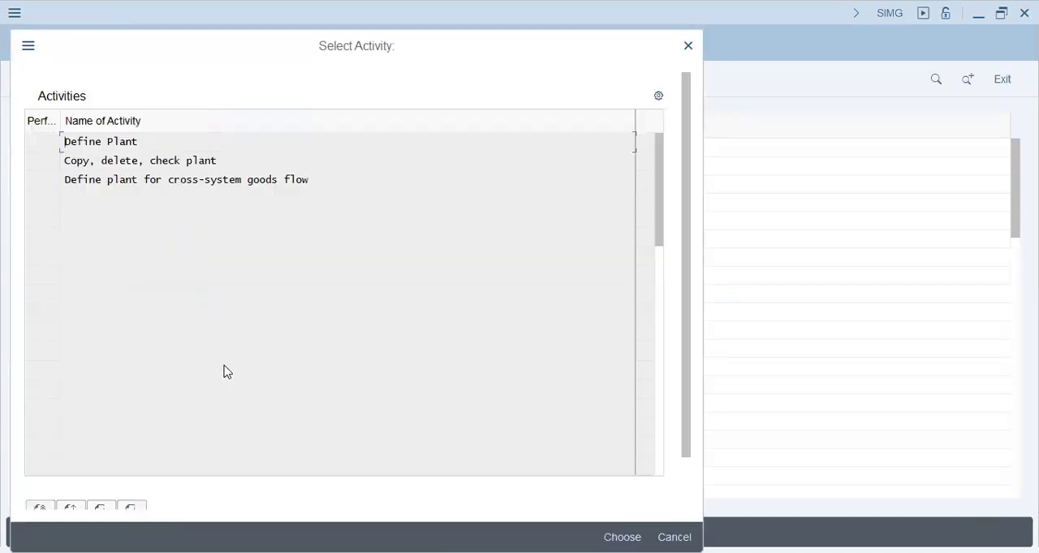
{"action": "double_click", "coordinate": [109, 144]}
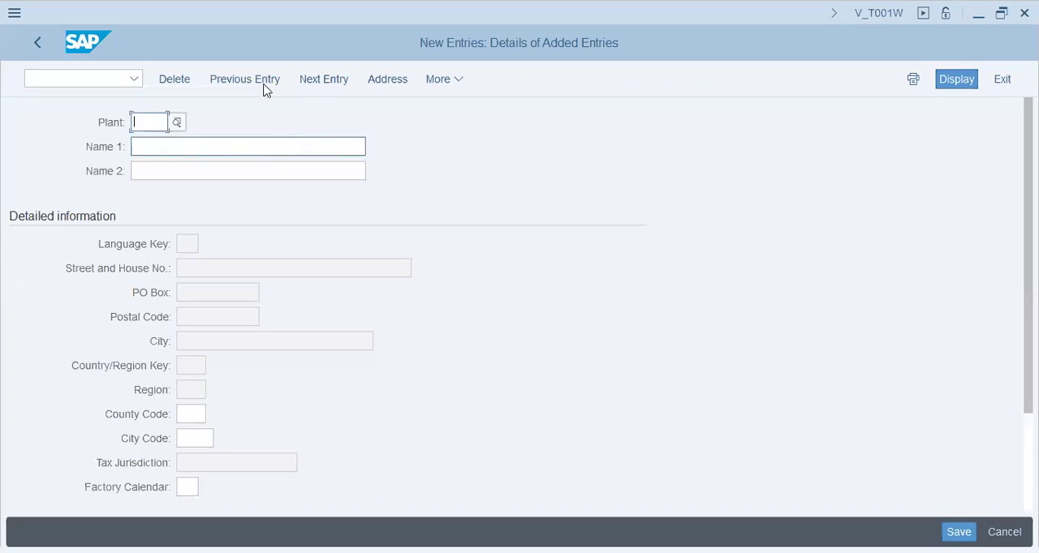
- Enter T72 as the new plant's code and "T72 - YKK Plant" as its first name
{"action": "type", "text": "T72"}
{"action": "key", "text": "Tab"}
{"action": "type", "text": "T72 - YKK"}
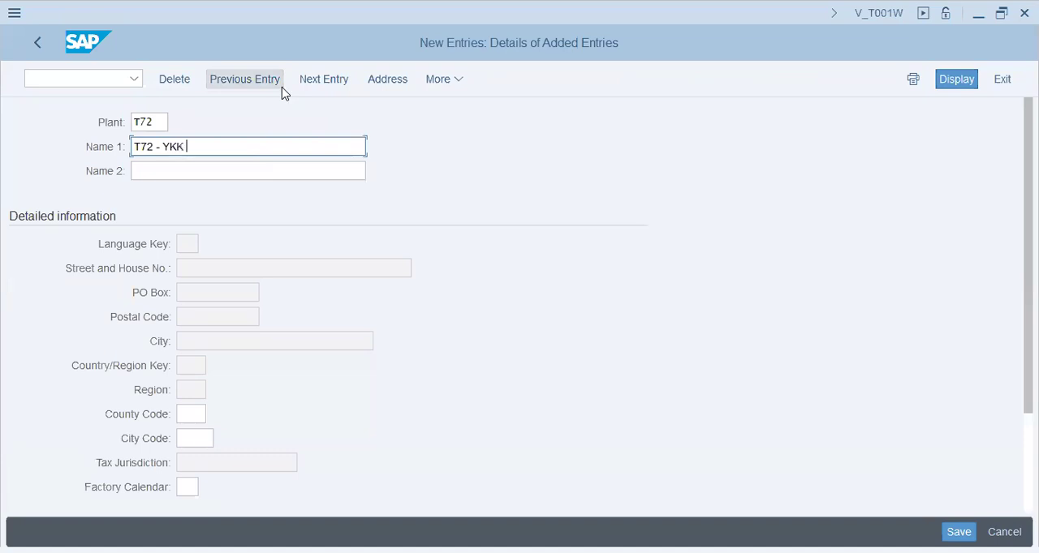
{"action": "type", "text": " Plant"}
{"action": "key", "text": "Tab"}
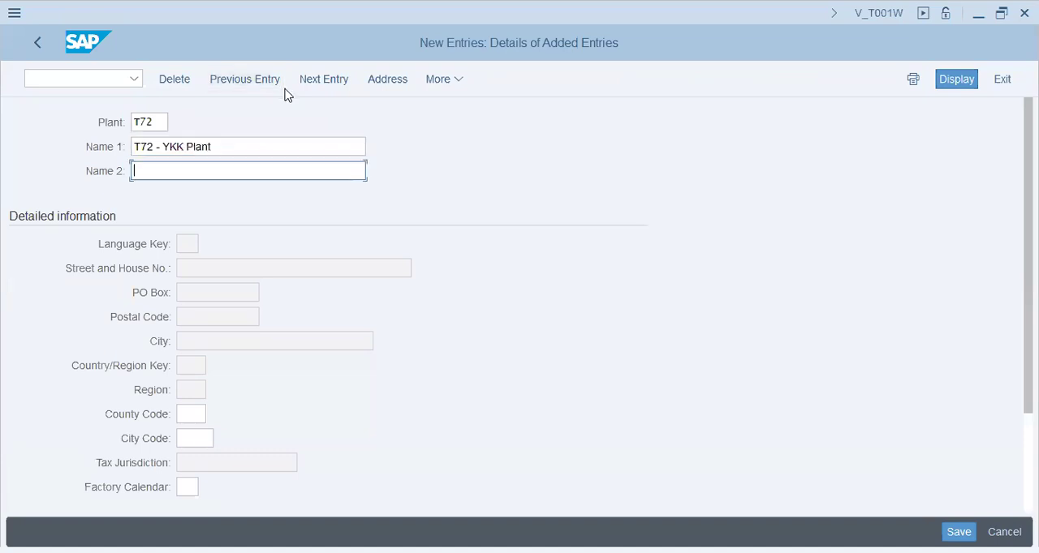
- Set the plant's second name to "T72 - YKK Plant" as well and save the entry
{"action": "key", "text": "shift+Tab"}
{"action": "key", "text": "ctrl+c"}
{"action": "key", "text": "End"}
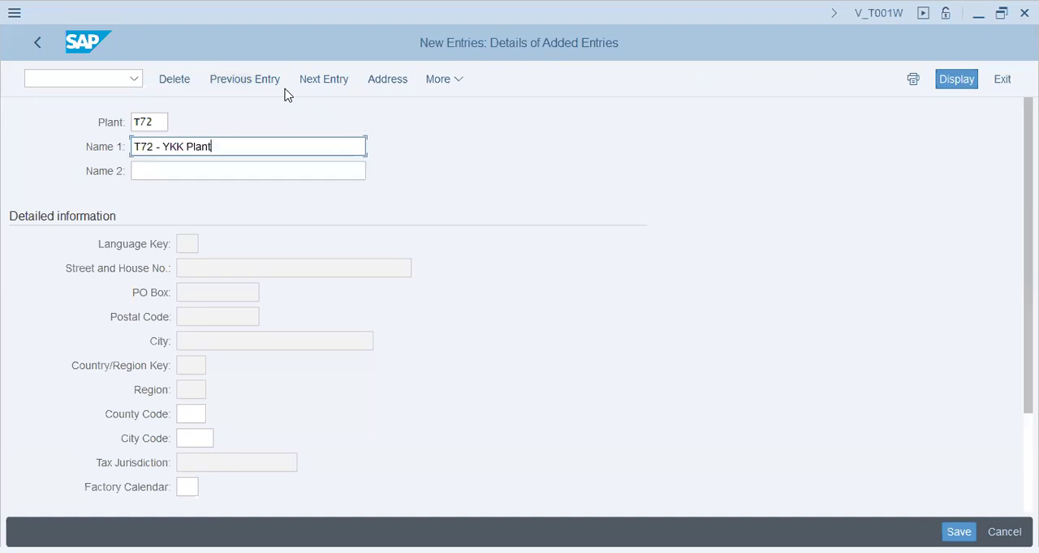
{"action": "key", "text": "Tab"}
{"action": "key", "text": "ctrl+v"}
{"action": "left_click", "coordinate": [959, 529]}
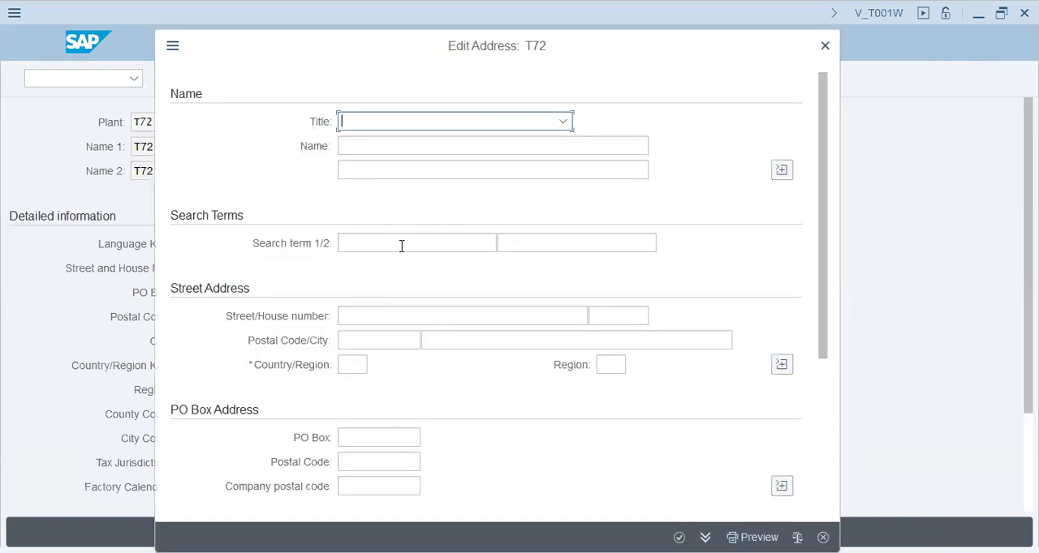
- Give plant T72 an address with search terms "T72 - YKK Group" and "T72-YKK Group" and country AE, and save it
{"action": "left_click", "coordinate": [401, 246]}
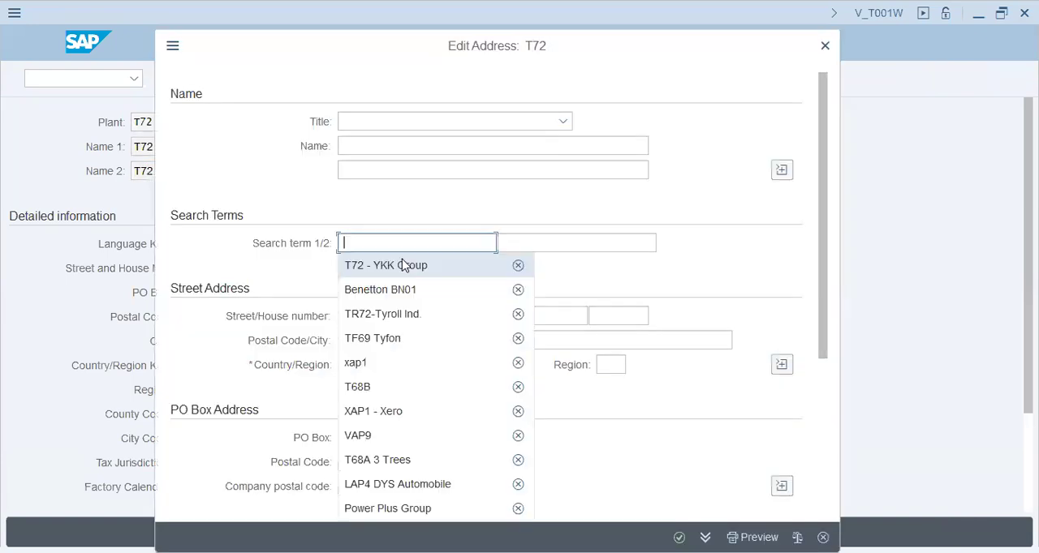
{"action": "left_click", "coordinate": [530, 242]}
{"action": "type", "text": "T72-YKK Group"}
{"action": "left_click", "coordinate": [355, 365]}
{"action": "type", "text": "ae"}
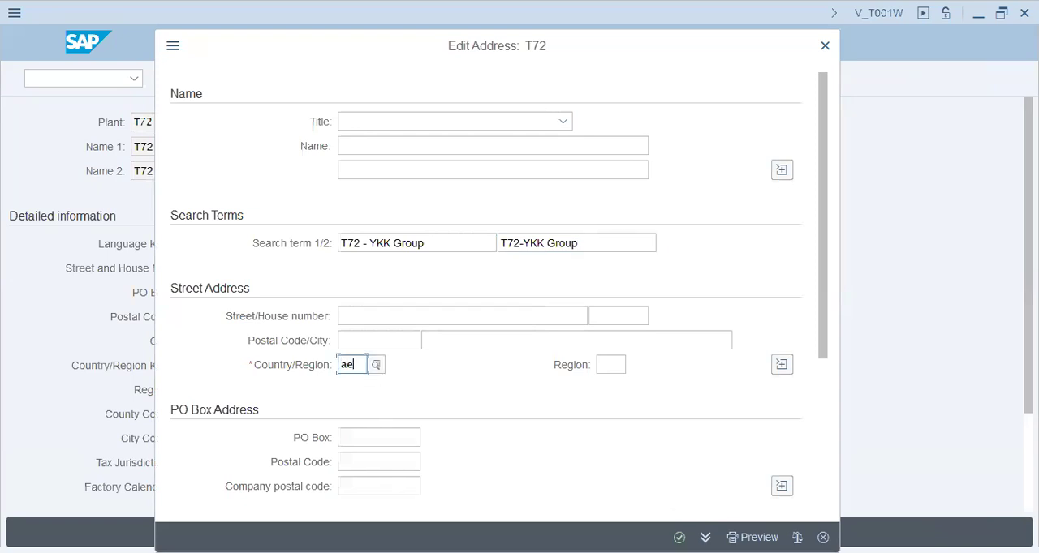
{"action": "key", "text": "Return"}
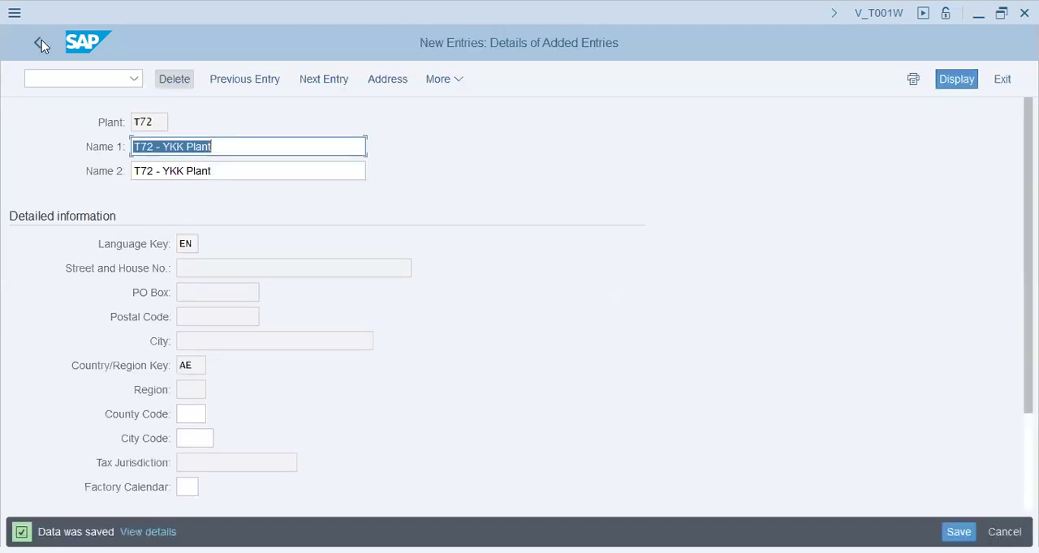
- Return to the implementation guide and start a new entry in Define Location under Logistics - General
{"action": "left_click", "coordinate": [41, 44]}
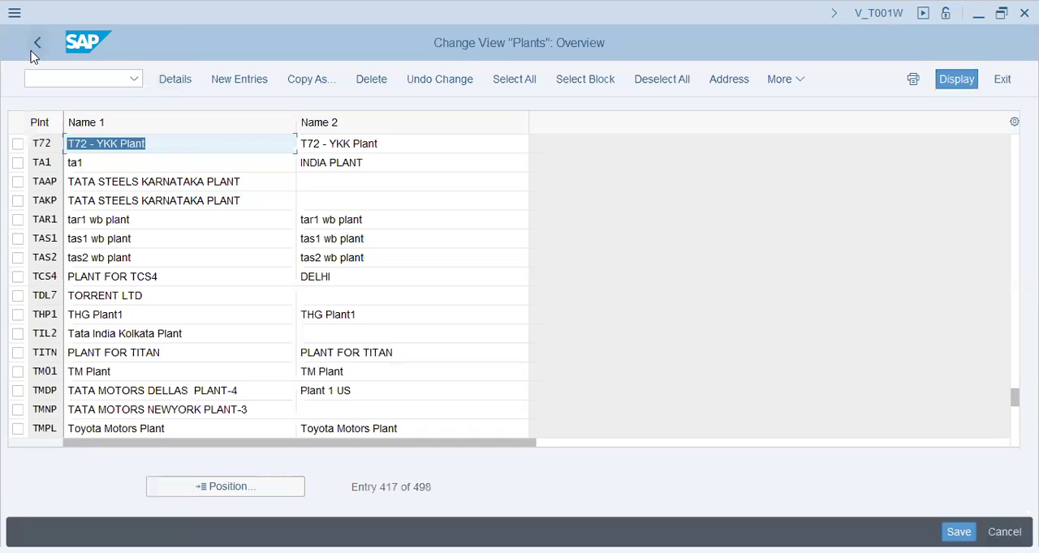
{"action": "left_click", "coordinate": [33, 51]}
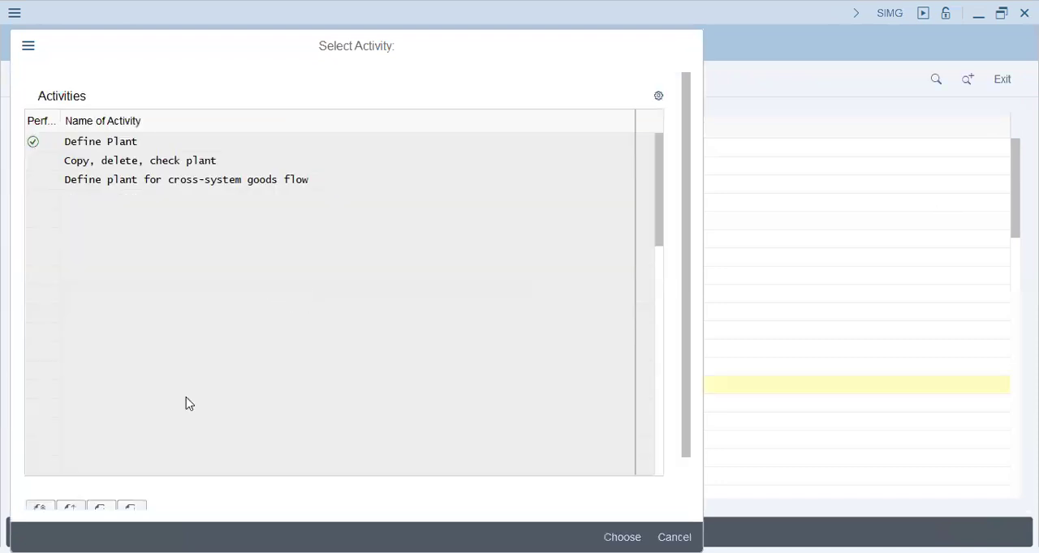
{"action": "key", "text": "Escape"}
{"action": "left_click", "coordinate": [120, 409]}
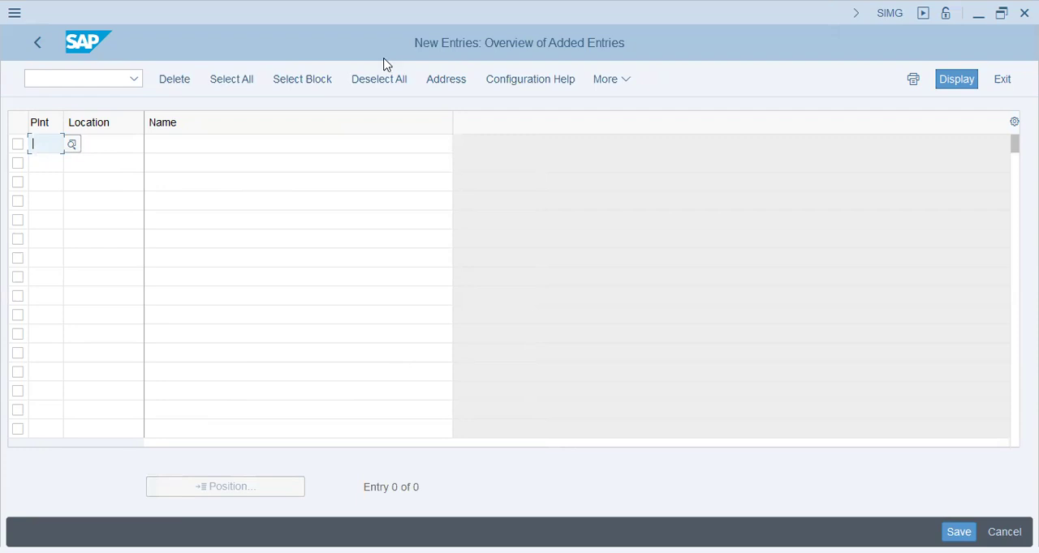
- Enter plant T72 and location code SHJ for the new location
{"action": "type", "text": "T72"}
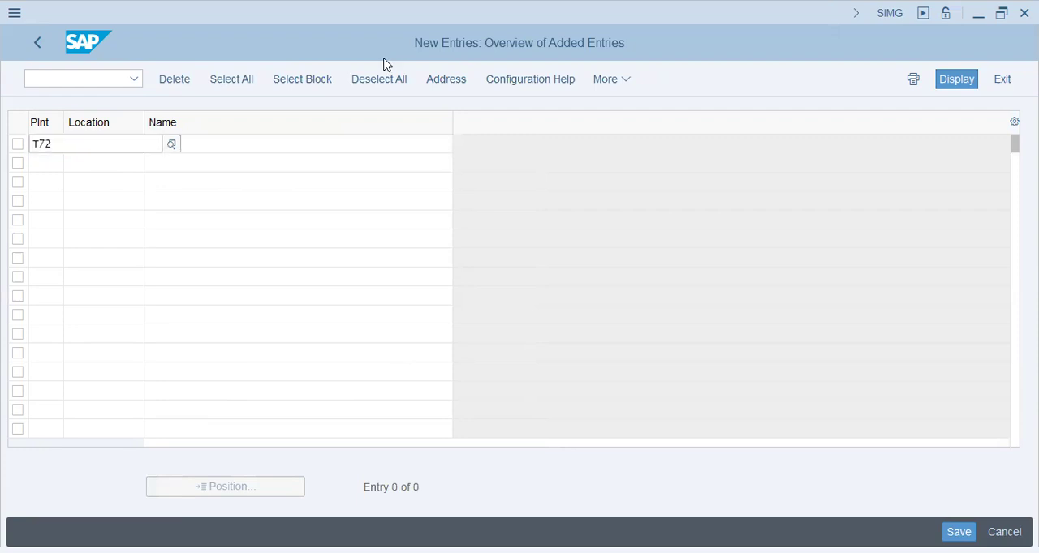
{"action": "key", "text": "Tab"}
{"action": "type", "text": "sH"}
{"action": "key", "text": "BackSpace"}
{"action": "key", "text": "BackSpace"}
{"action": "type", "text": "Shj"}
- Name the new location "T72 - YKK - Sharjah" and submit the entry
{"action": "key", "text": "Tab"}
{"action": "type", "text": "T72 - YKK -"}
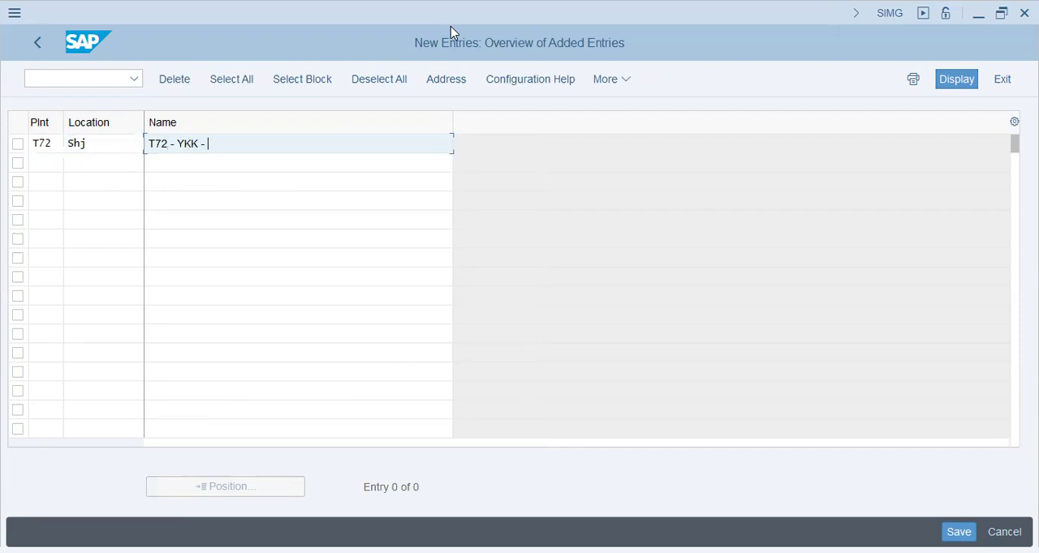
{"action": "type", "text": " Sharjah"}
{"action": "key", "text": "Return"}
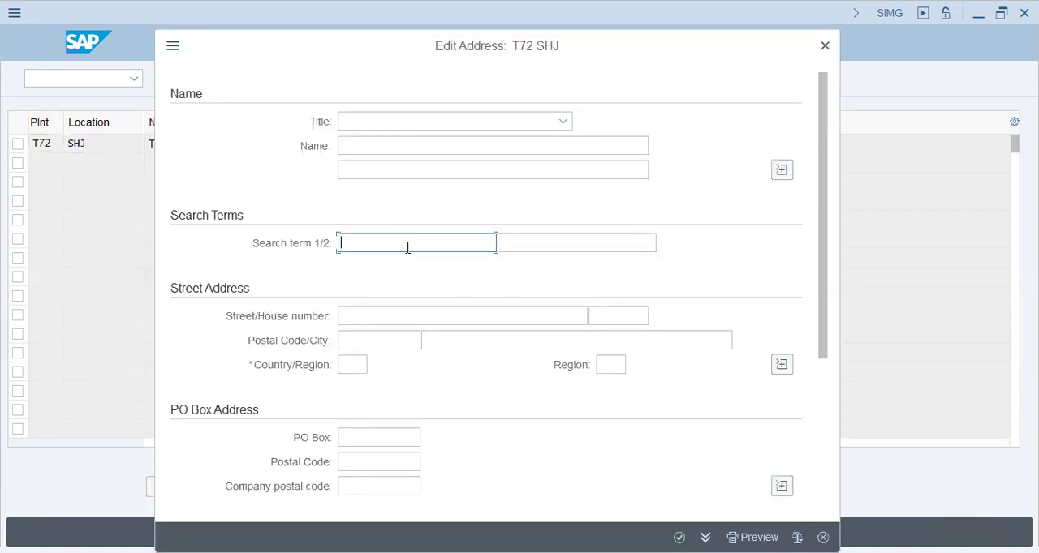
- Fill the location's address with search terms "T72 - YKK Group" and "T72-YKK Group" and country AE, and confirm it
{"action": "left_click", "coordinate": [408, 248]}
{"action": "left_click", "coordinate": [417, 269]}
{"action": "left_click", "coordinate": [577, 241]}
{"action": "type", "text": "T72-YKK Group"}
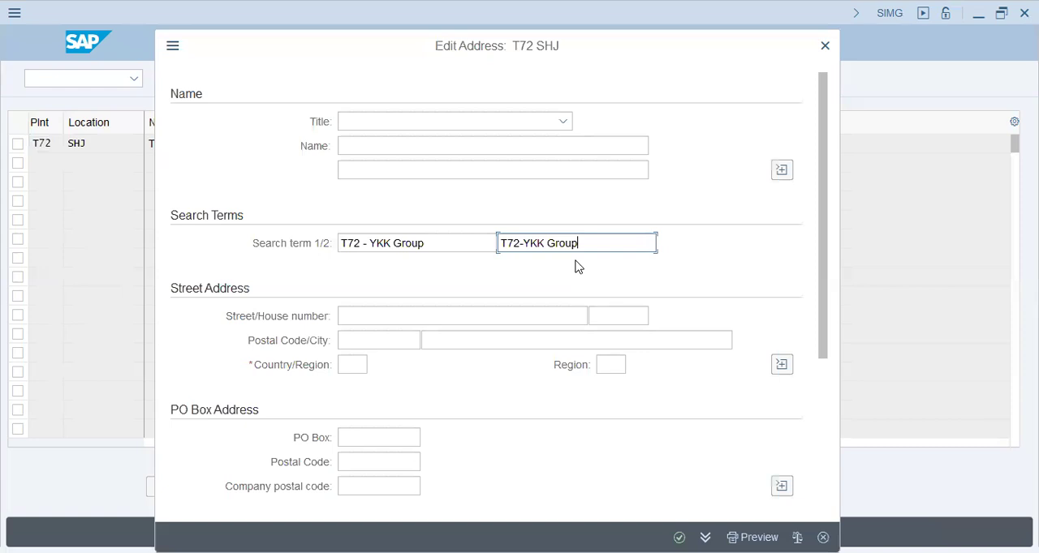
{"action": "left_click", "coordinate": [360, 369]}
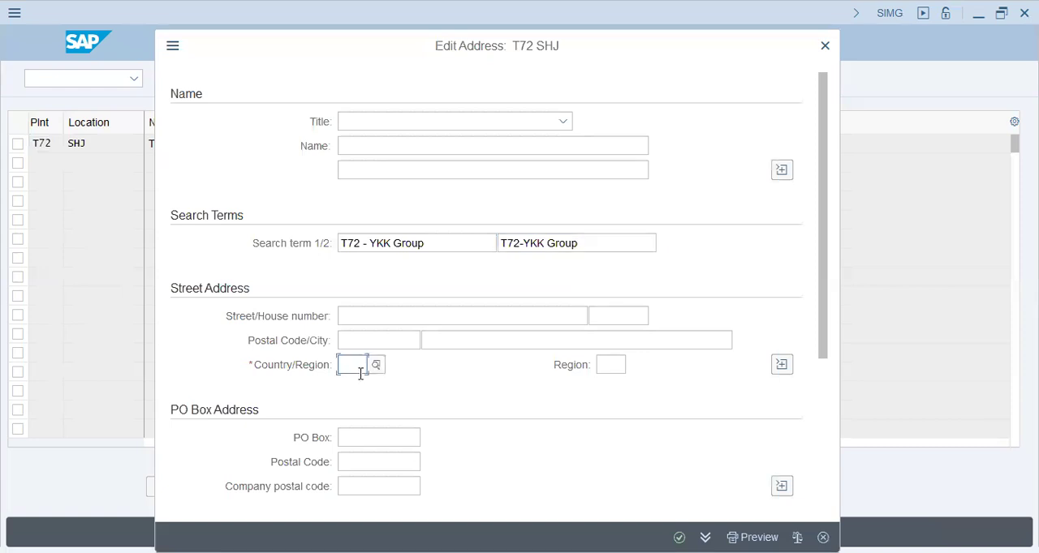
{"action": "type", "text": "ae"}
{"action": "left_click", "coordinate": [682, 536]}
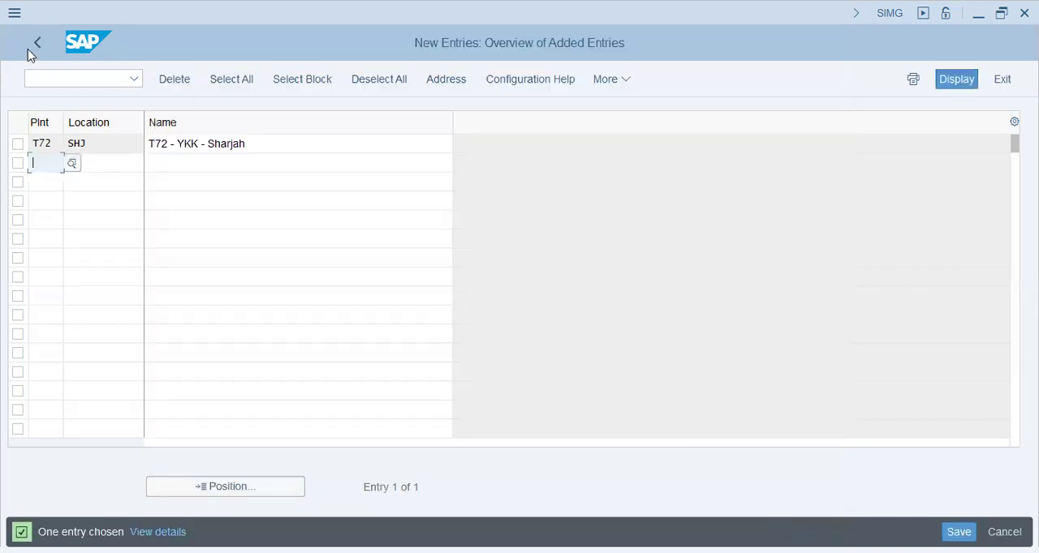
- Leave the location entries and save the changes in the proposed customizing request
{"action": "left_click", "coordinate": [28, 48]}
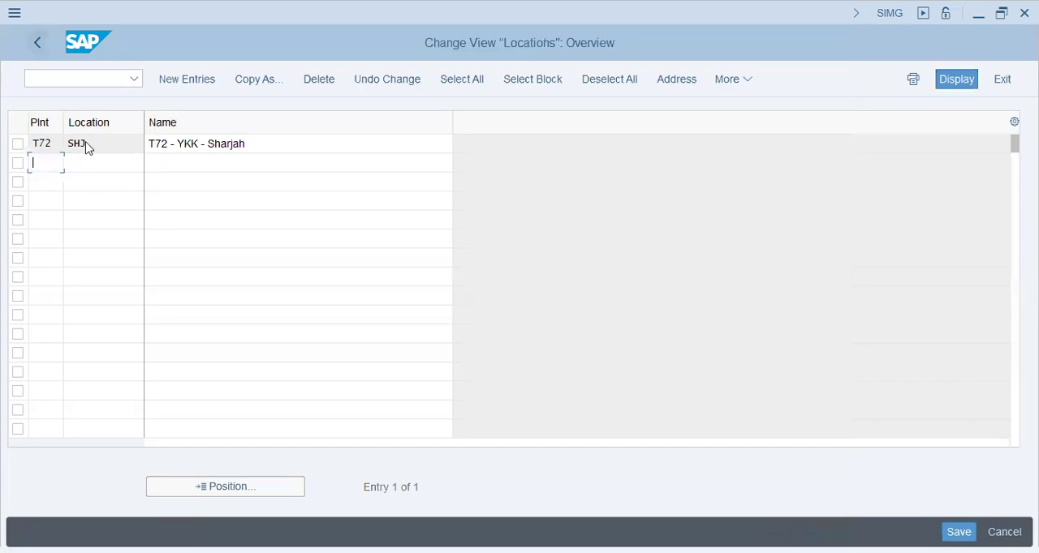
{"action": "left_click", "coordinate": [36, 42]}
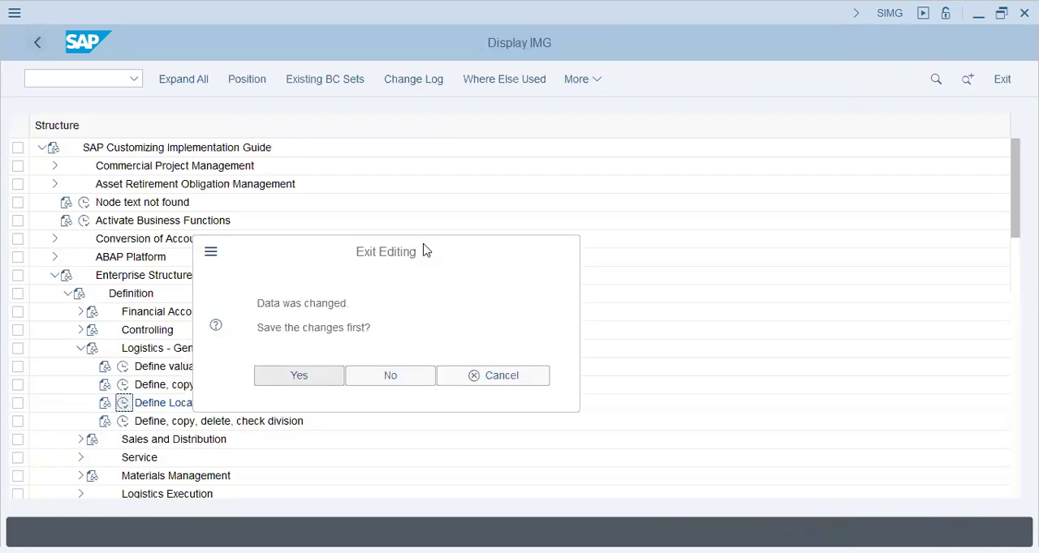
{"action": "key", "text": "Return"}
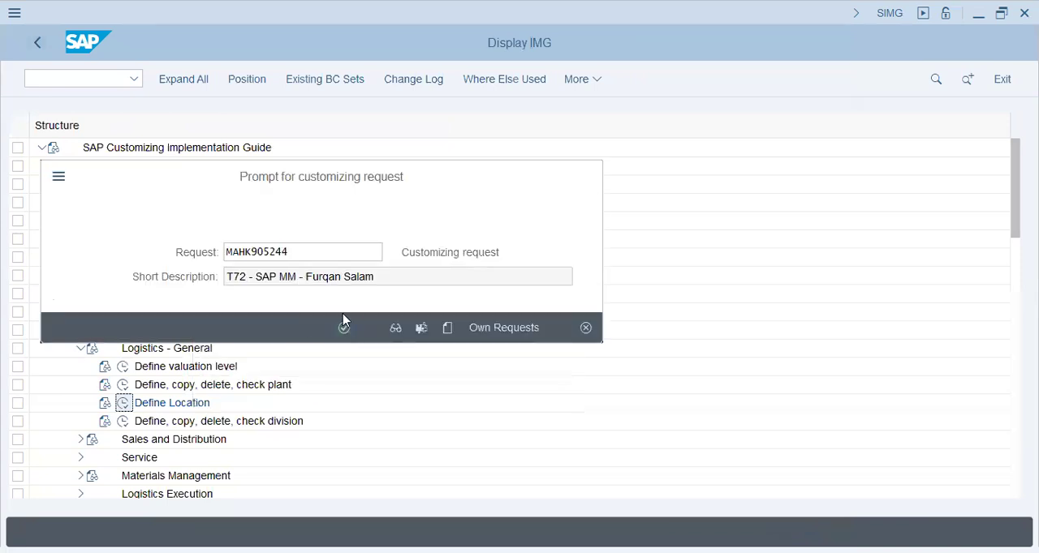
{"action": "left_click", "coordinate": [345, 328]}
- Open Define Division under Logistics - General and look through the codes and names of the existing divisions
{"action": "left_click", "coordinate": [123, 422]}
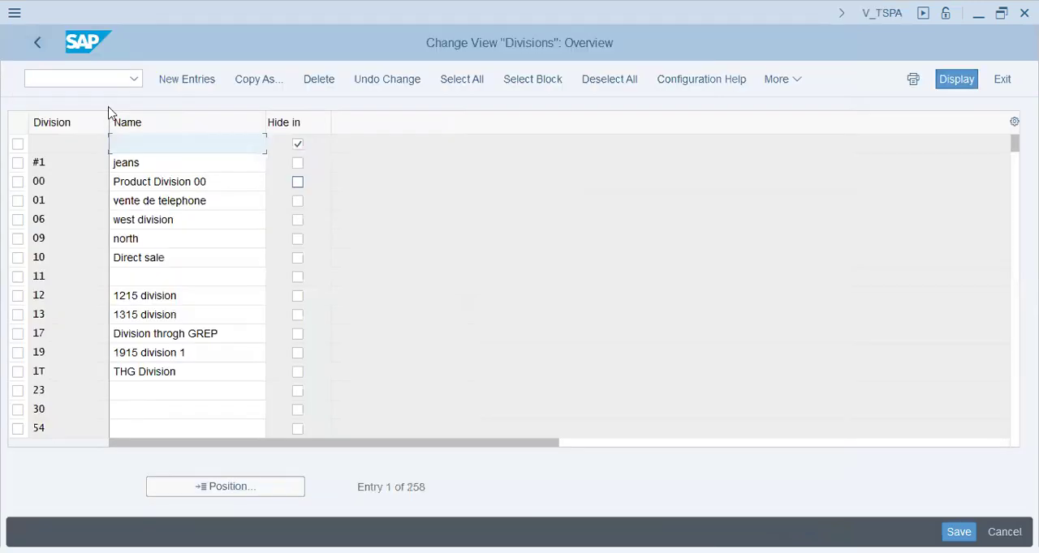
{"action": "key", "text": "Down"}
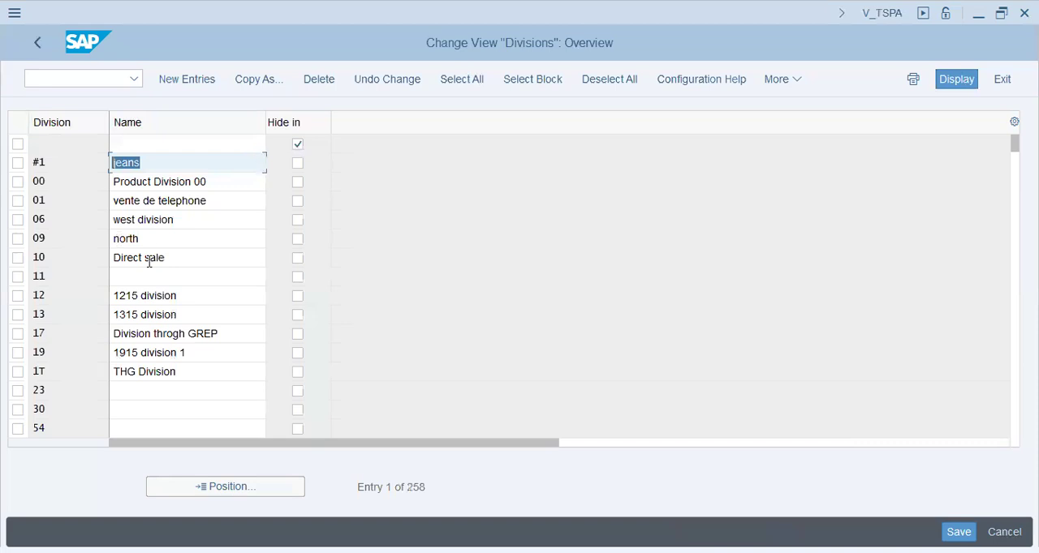
{"action": "left_click", "coordinate": [167, 354]}
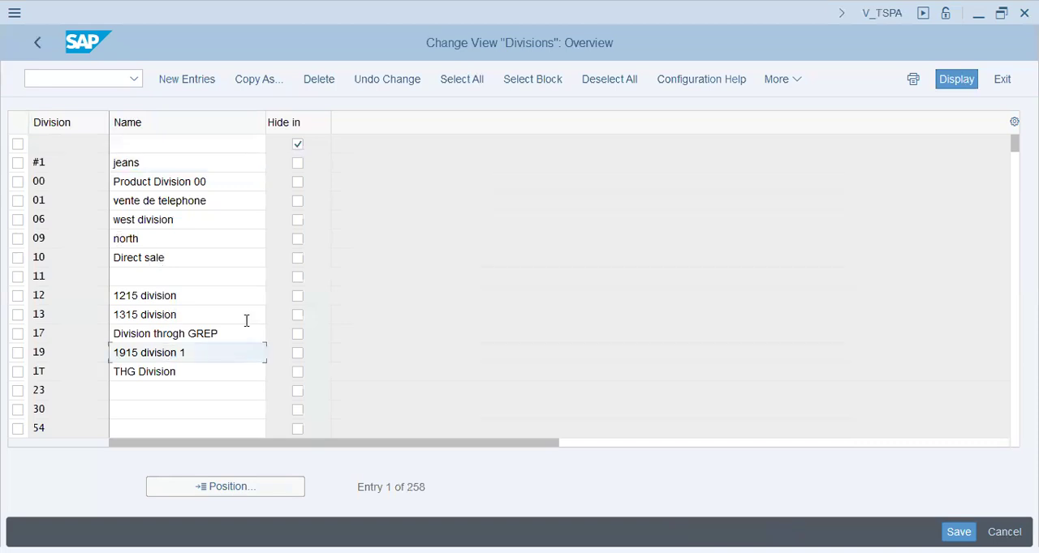
{"action": "key", "text": "Page_Down"}
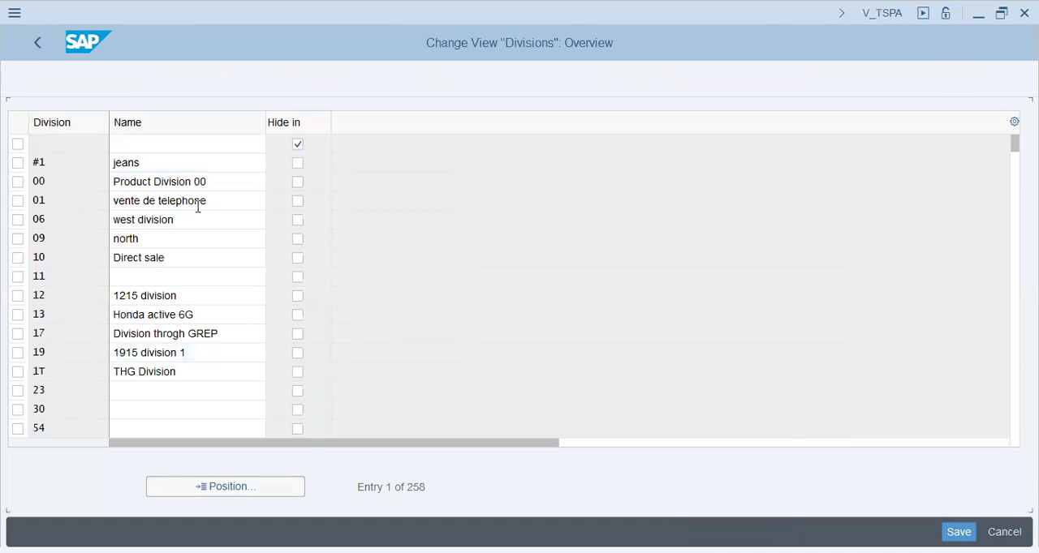
{"action": "left_click", "coordinate": [122, 219]}
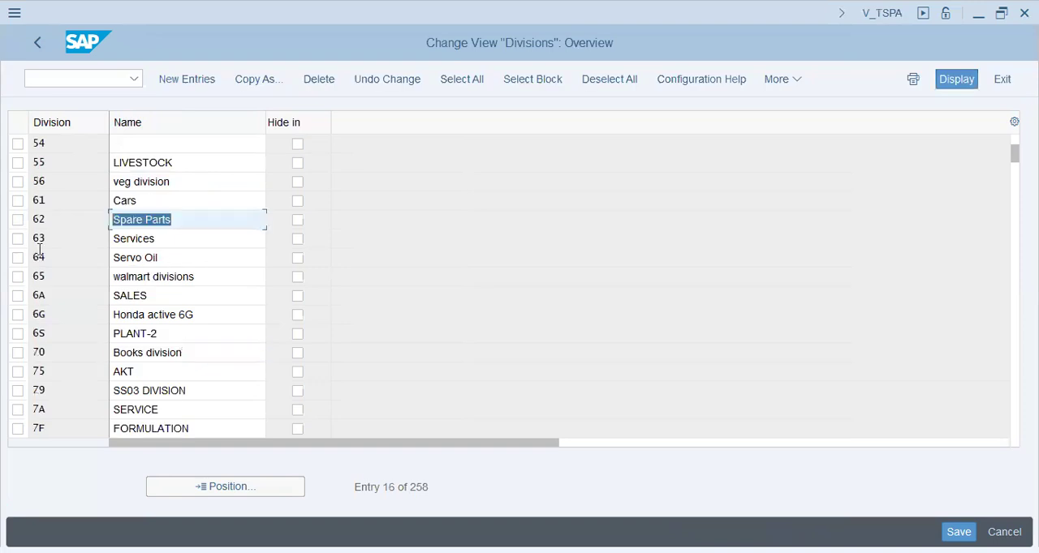
{"action": "left_click", "coordinate": [128, 258]}
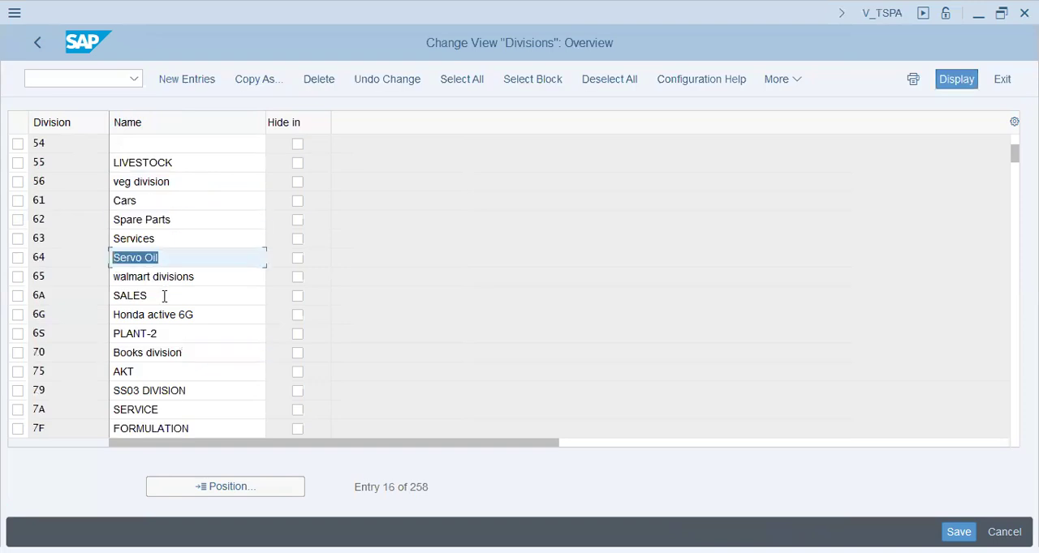
{"action": "left_click", "coordinate": [183, 259]}
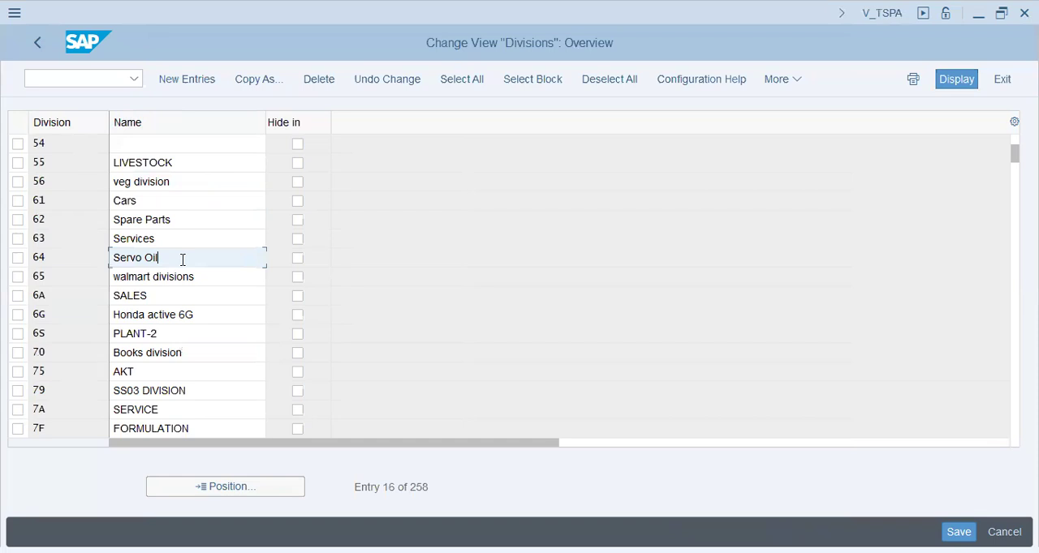
{"action": "left_click", "coordinate": [185, 357]}
{"action": "left_click_drag", "start_coordinate": [198, 435], "coordinate": [4, 433]}
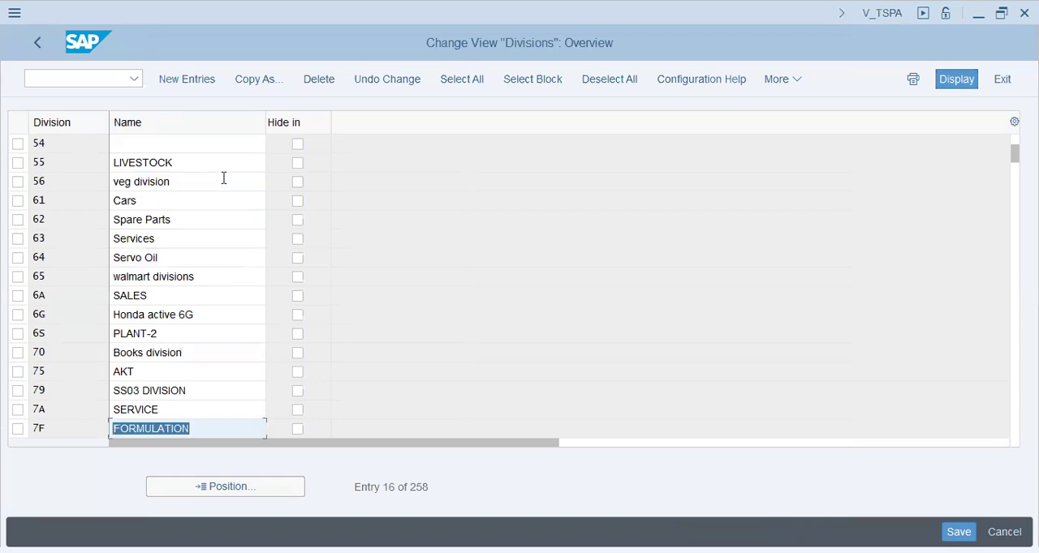
{"action": "left_click", "coordinate": [208, 317]}
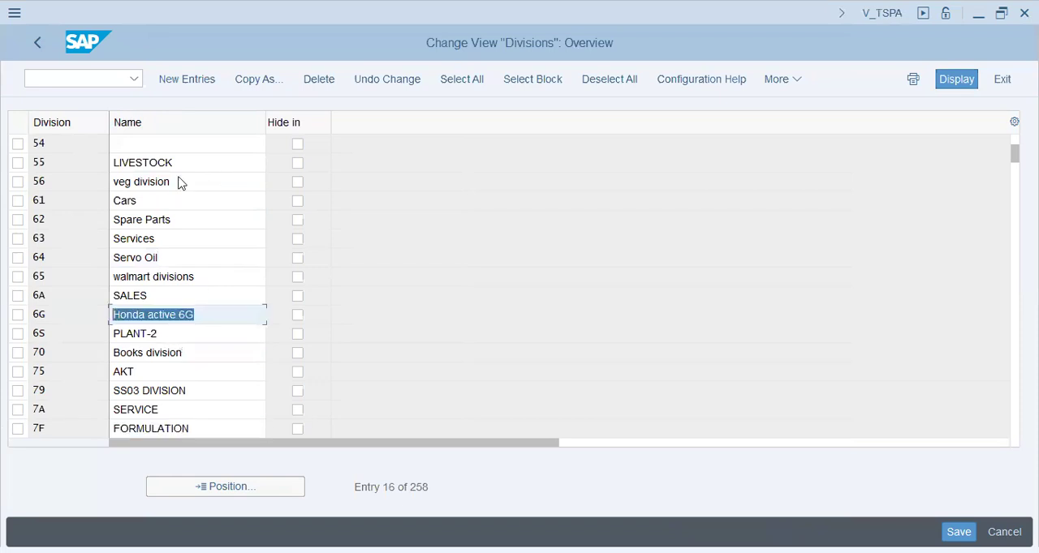
- Start new division entries and enter division Y1 with the name "YKK Zips - 10mm"
{"action": "left_click", "coordinate": [209, 84]}
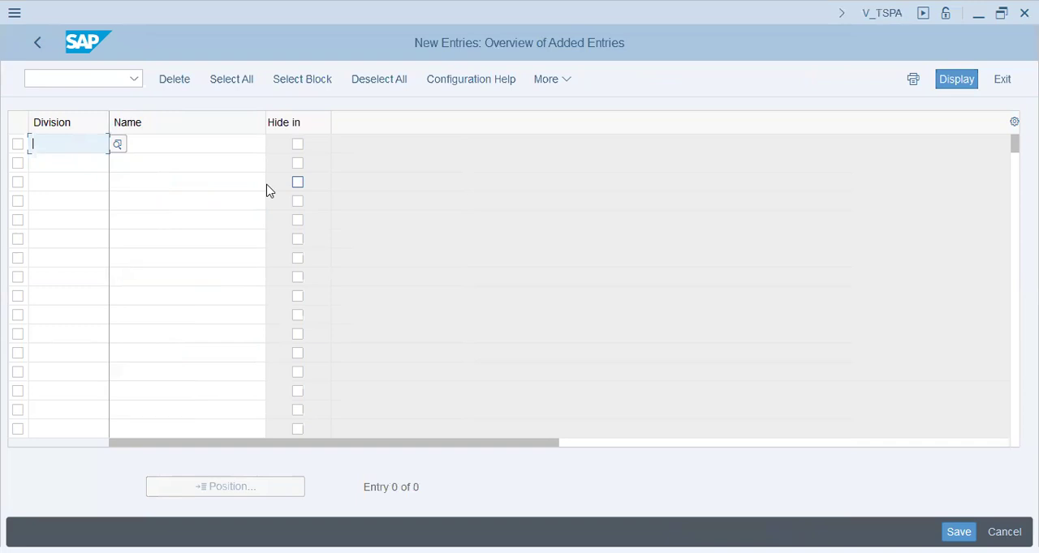
{"action": "type", "text": "y1"}
{"action": "key", "text": "Tab"}
{"action": "type", "text": "YKKZ"}
{"action": "key", "text": "BackSpace"}
{"action": "type", "text": "Zips - 10"}
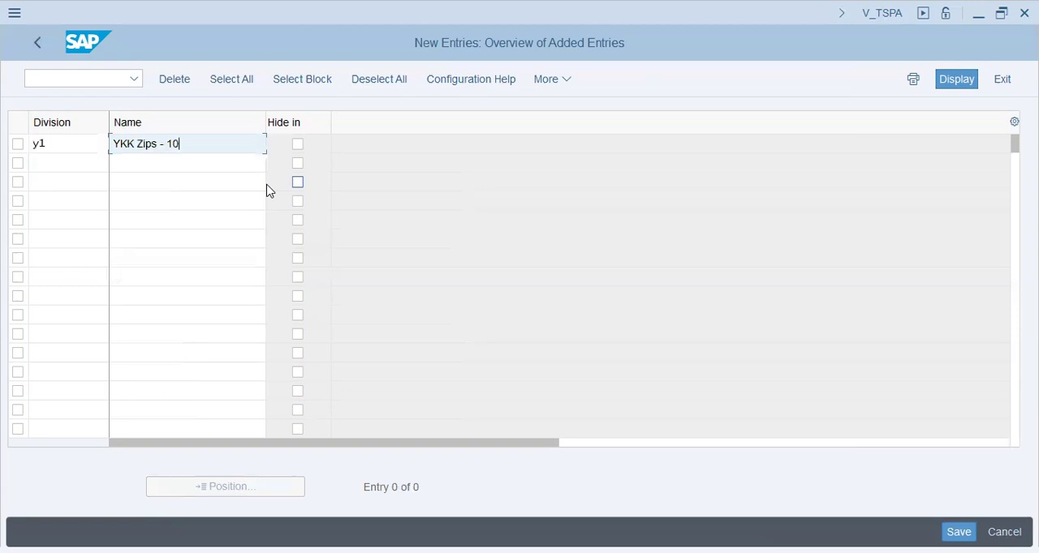
{"action": "type", "text": "mm"}
- Add division Y2 named "YKK Zips - Bags" in the next row and save both divisions in the customizing request
{"action": "key", "text": "Tab"}
{"action": "key", "text": "Tab"}
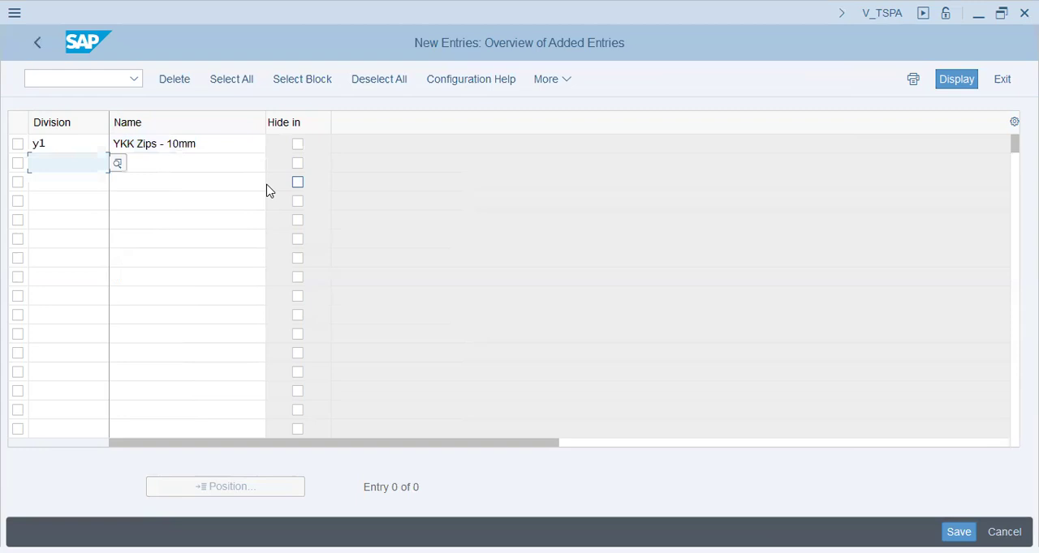
{"action": "type", "text": "y2"}
{"action": "key", "text": "Tab"}
{"action": "type", "text": "YKK Zips - Bags"}
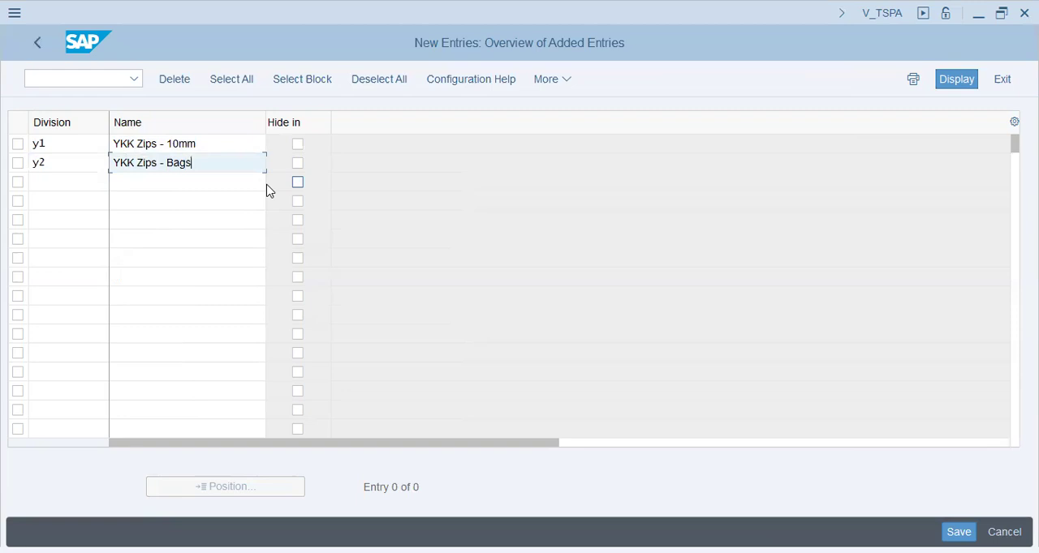
{"action": "key", "text": "Return"}
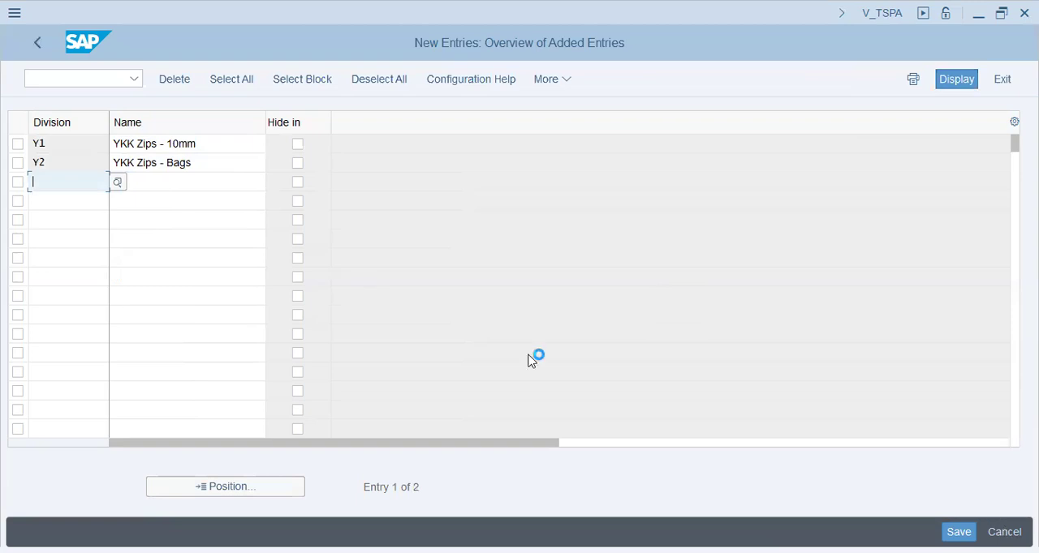
{"action": "left_click", "coordinate": [344, 352]}
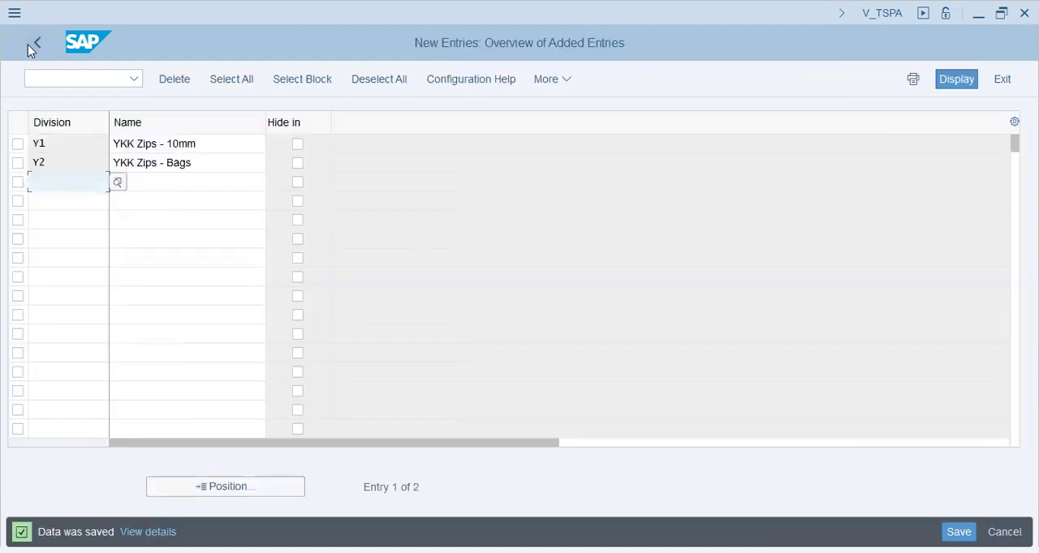
- Leave the division maintenance, collapse Logistics - General and expand Sales and Distribution in the enterprise structure definition
{"action": "left_click", "coordinate": [43, 47]}
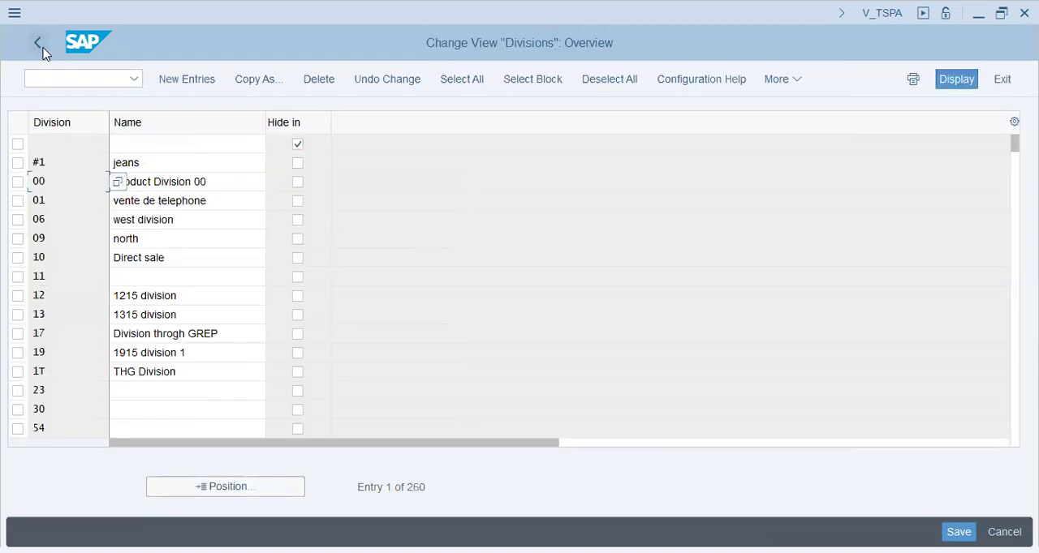
{"action": "left_click", "coordinate": [43, 49]}
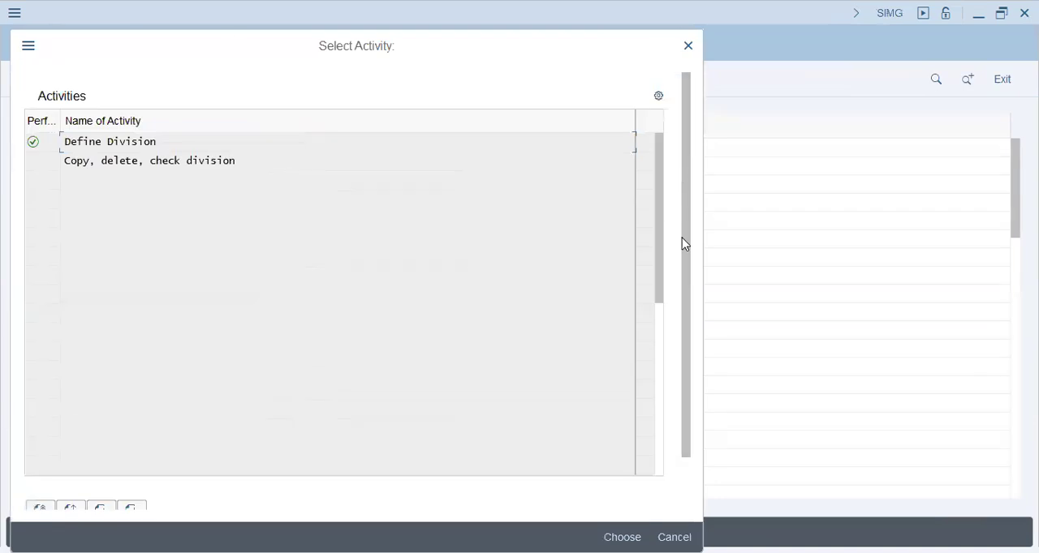
{"action": "key", "text": "Escape"}
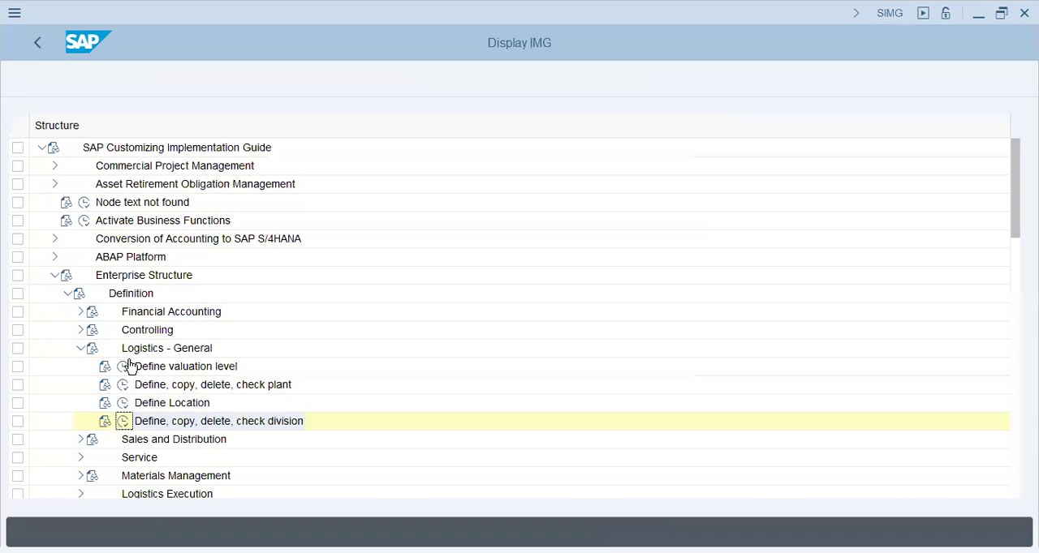
{"action": "left_click", "coordinate": [81, 348]}
{"action": "double_click", "coordinate": [140, 366]}
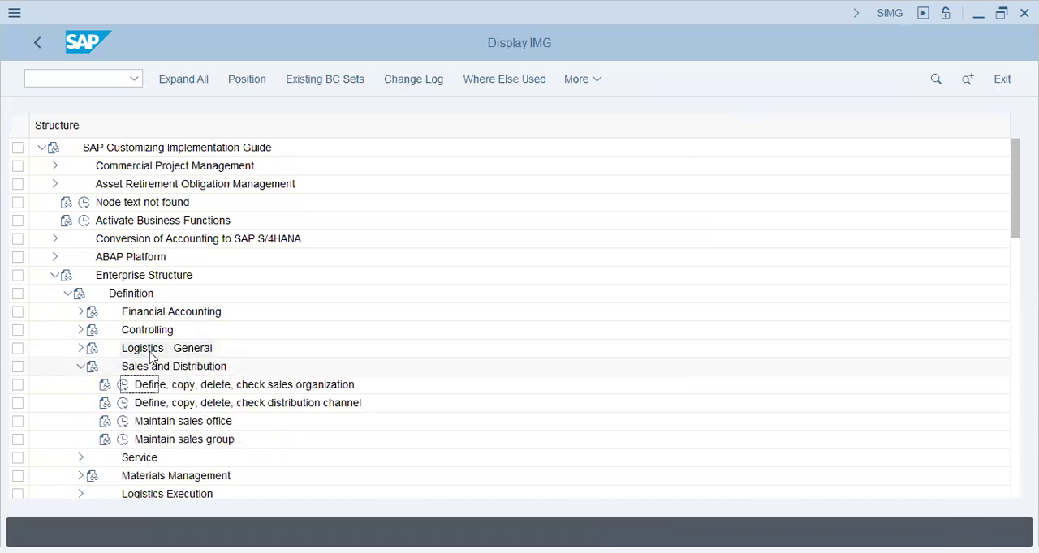
- Open the Define Sales Organization activity under Sales and Distribution
{"action": "left_click", "coordinate": [208, 387]}
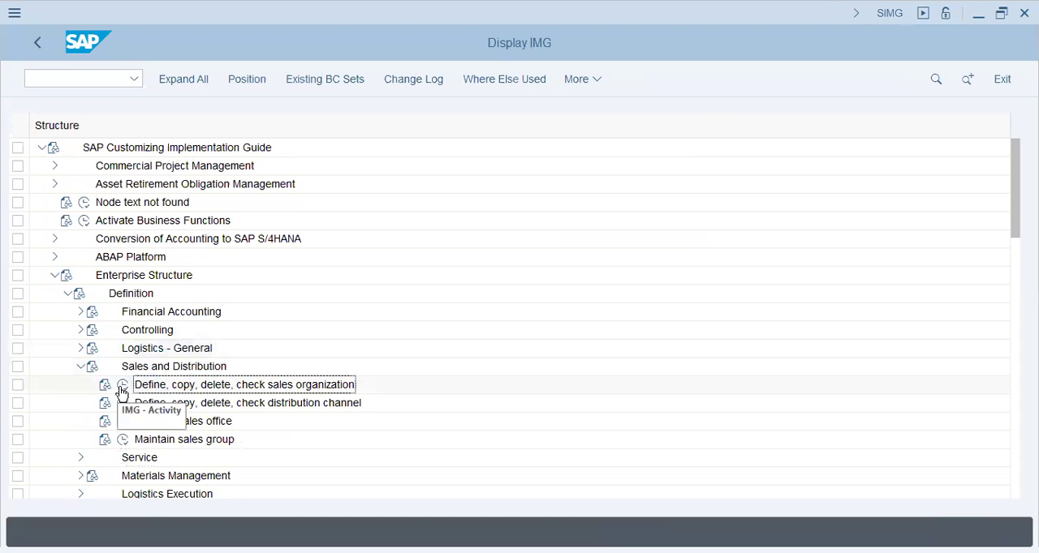
{"action": "left_click", "coordinate": [166, 314]}
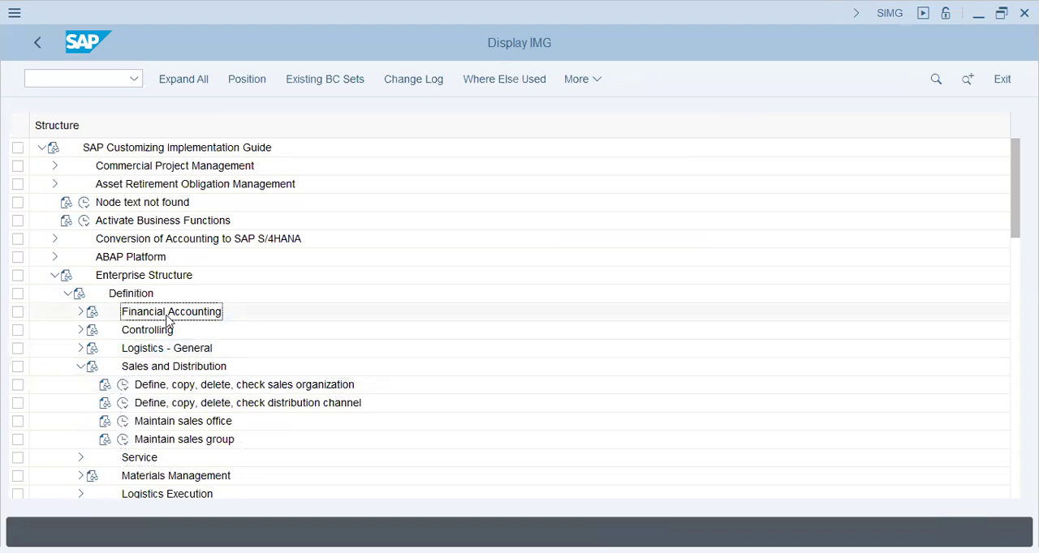
{"action": "left_click", "coordinate": [288, 387]}
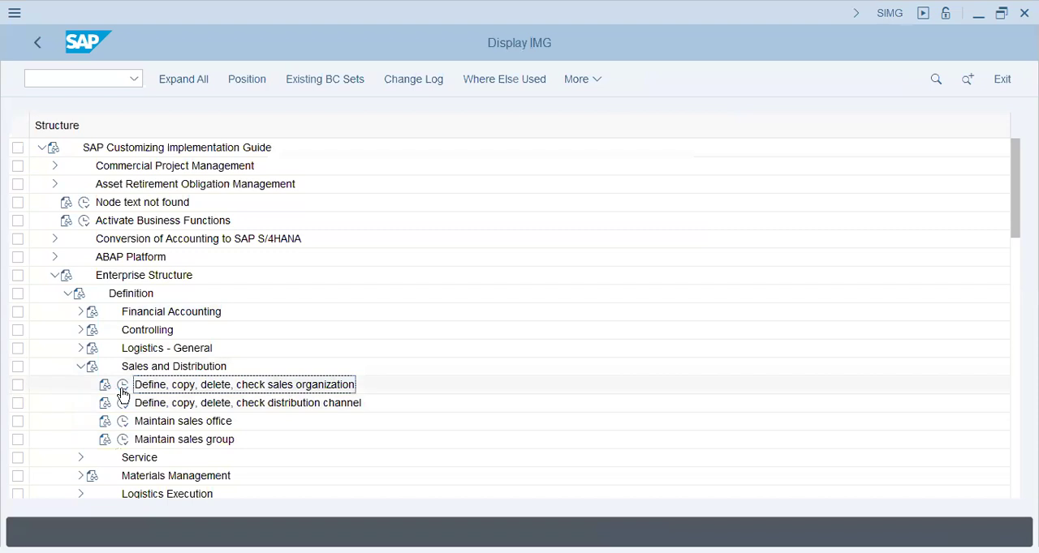
{"action": "left_click", "coordinate": [122, 393]}
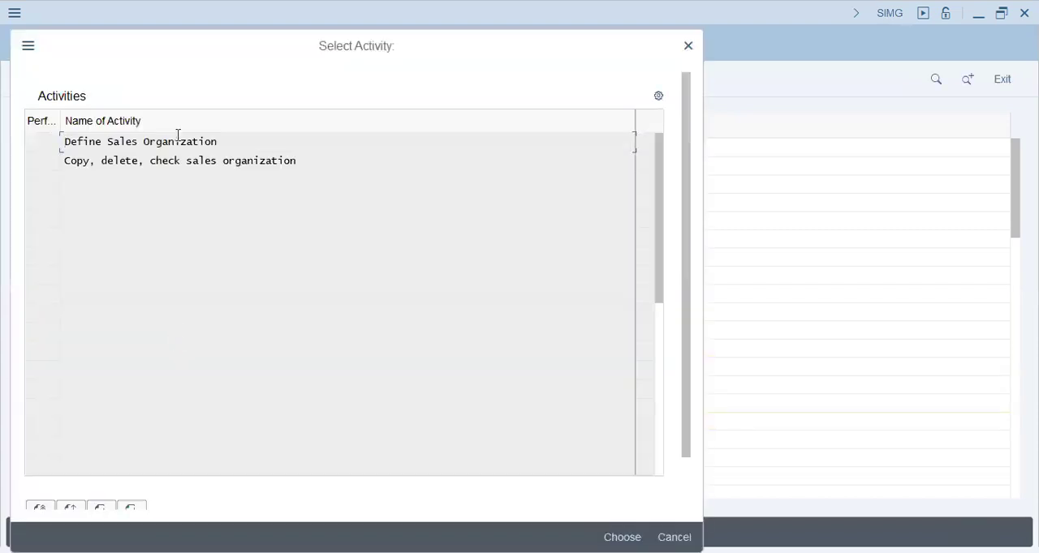
{"action": "double_click", "coordinate": [179, 137]}
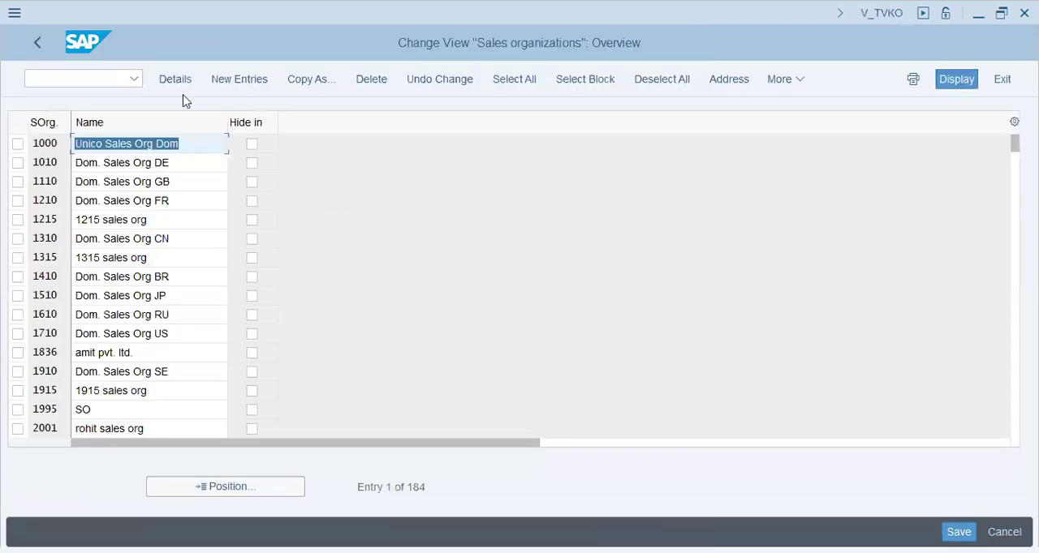
- Start a new sales organization entry with code T72 and the name "YKK - Sales Org T72"
{"action": "key", "text": "F5"}
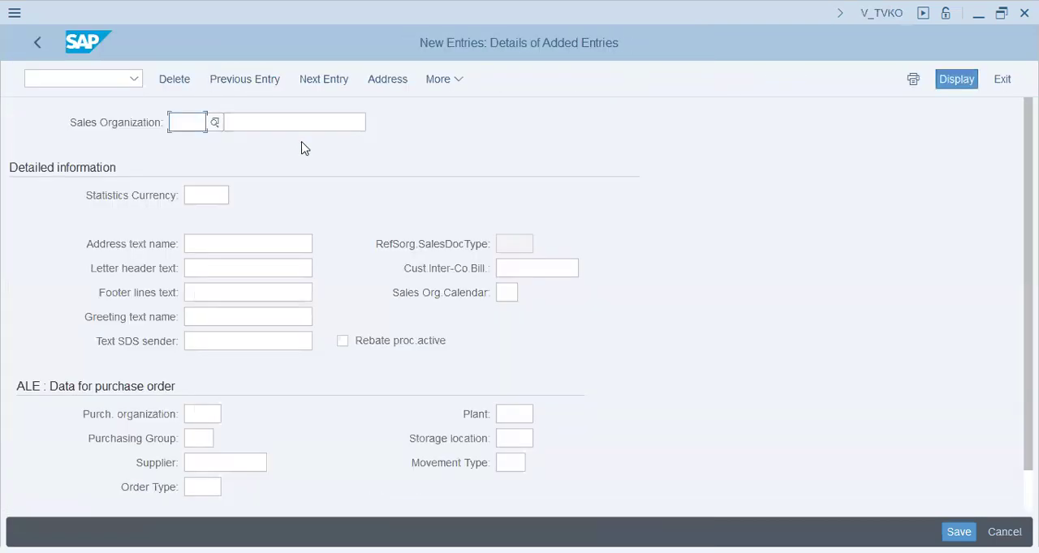
{"action": "type", "text": "T72"}
{"action": "key", "text": "Tab"}
{"action": "type", "text": "Y"}
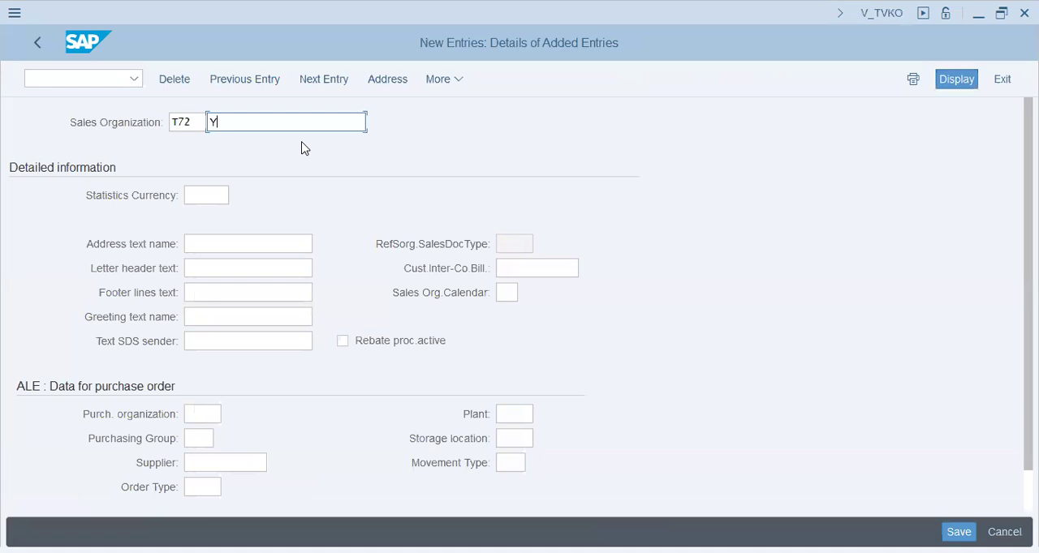
{"action": "type", "text": "KK - Sales Org T72"}
{"action": "key", "text": "Tab"}
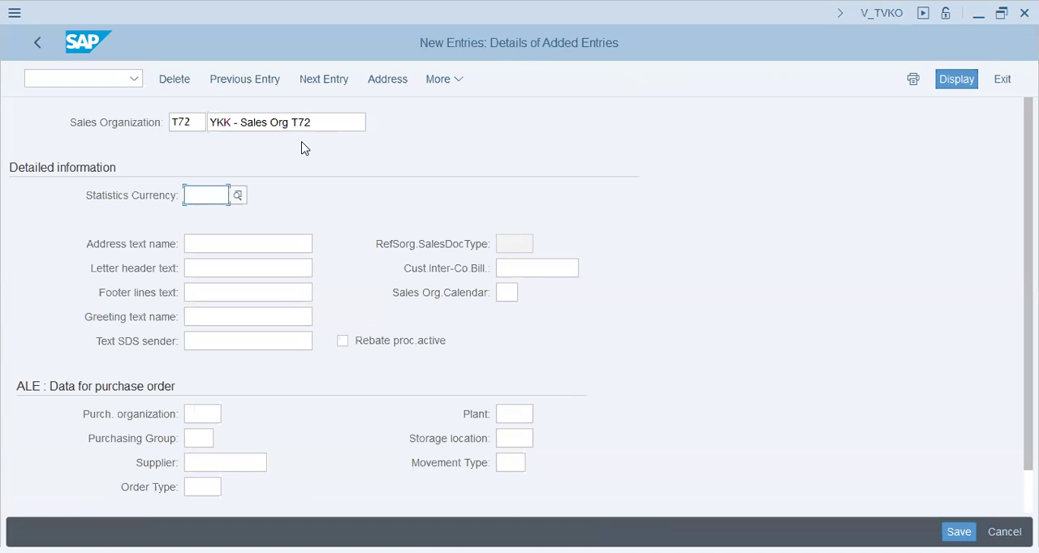
- Set the sales organization's statistics currency to AED and its purchase order plant to T72
{"action": "type", "text": "AED"}
{"action": "key", "text": "Tab"}
{"action": "left_click", "coordinate": [506, 413]}
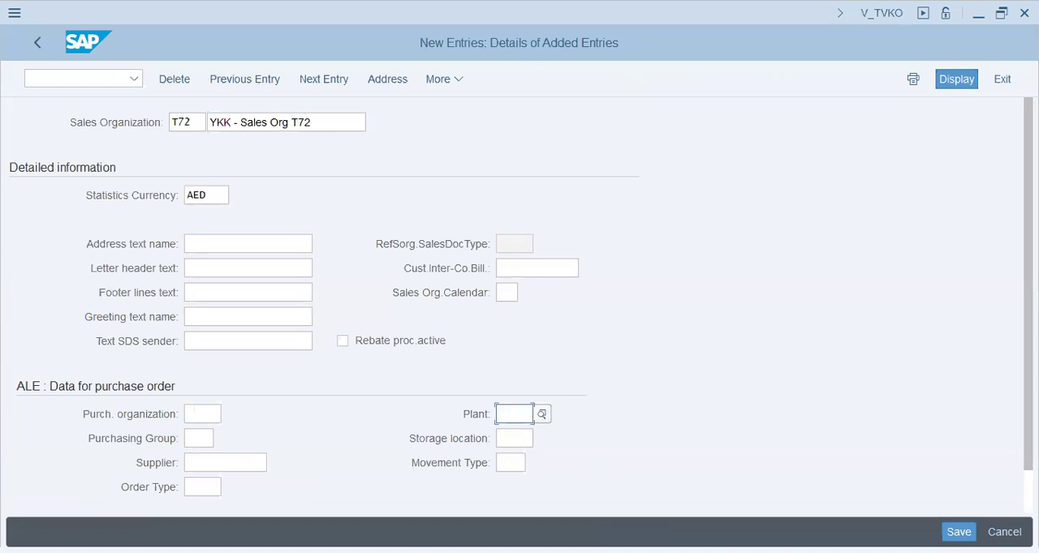
{"action": "type", "text": "T72"}
{"action": "key", "text": "Tab"}
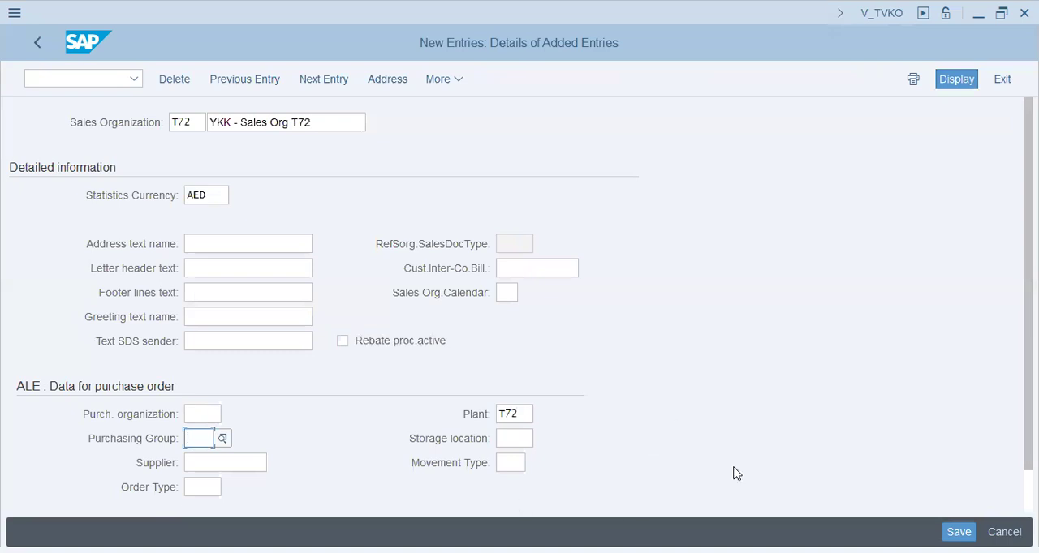
{"action": "left_click", "coordinate": [514, 439]}
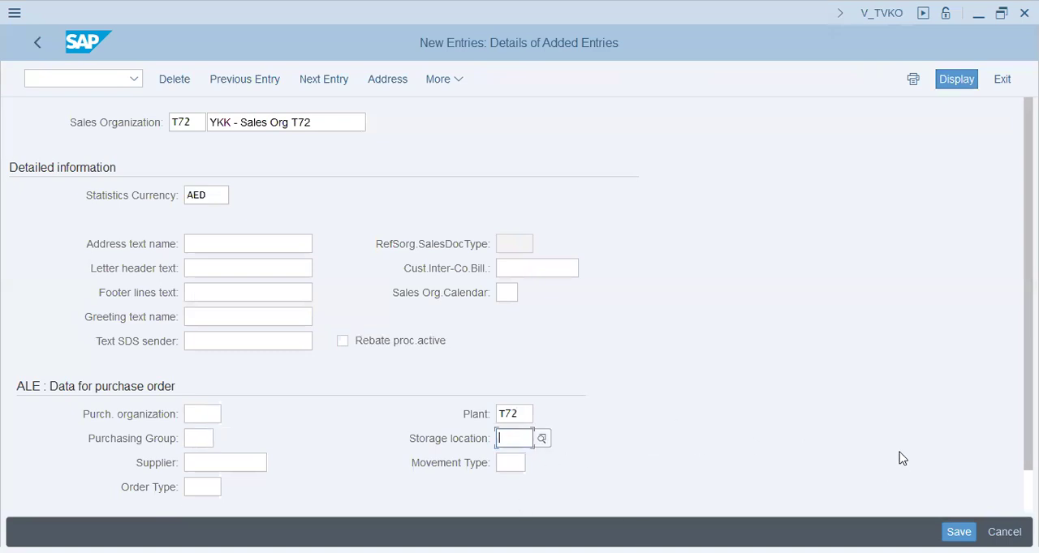
- Save the sales organization with search terms "T72 - YKK Group" and "T72-YKK Group" and country ae in the proposed customizing request
{"action": "left_click", "coordinate": [959, 532]}
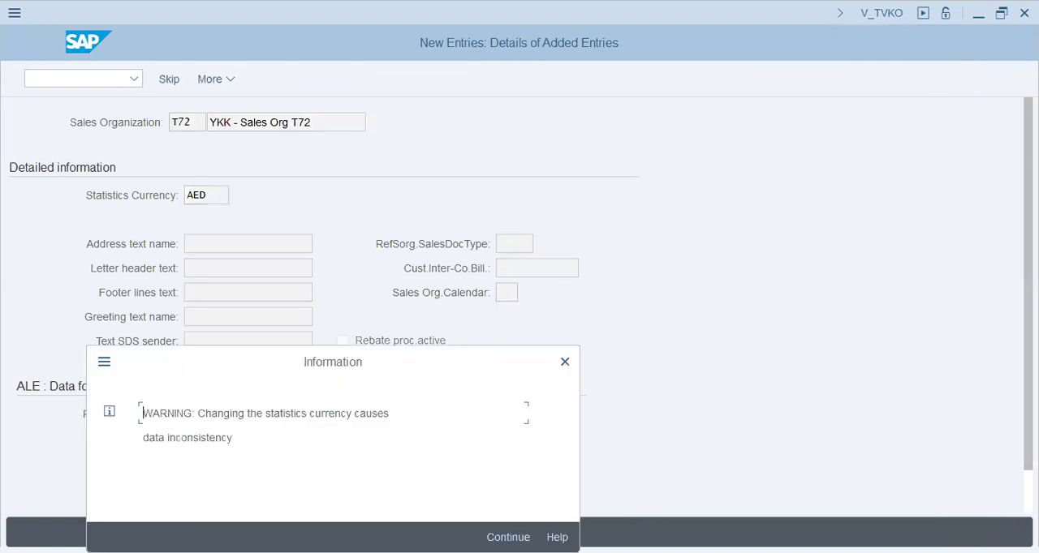
{"action": "key", "text": "Return"}
{"action": "left_click", "coordinate": [395, 216]}
{"action": "left_click", "coordinate": [549, 217]}
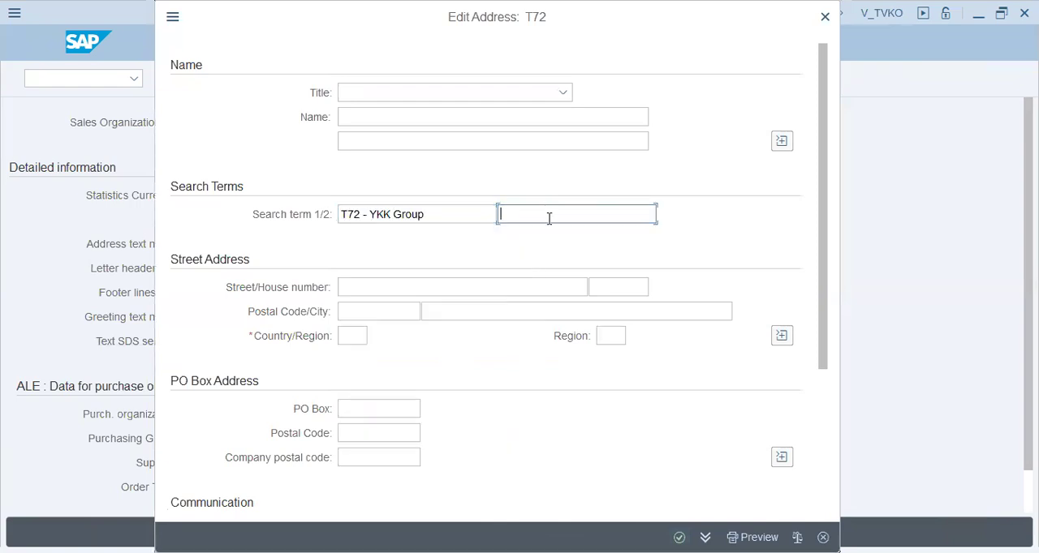
{"action": "left_click", "coordinate": [552, 236]}
{"action": "left_click", "coordinate": [347, 337]}
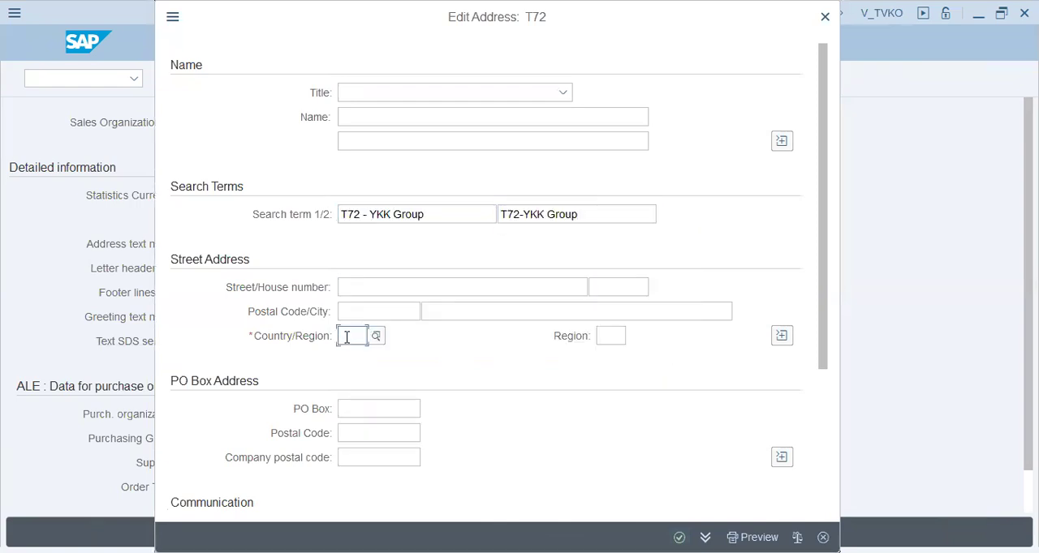
{"action": "type", "text": "ae"}
{"action": "key", "text": "Return"}
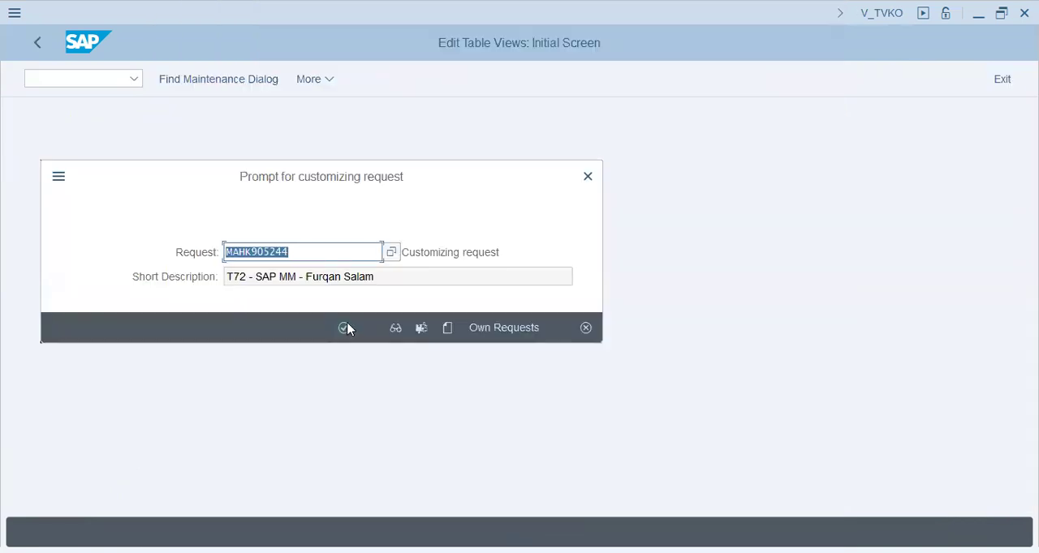
{"action": "left_click", "coordinate": [286, 276]}
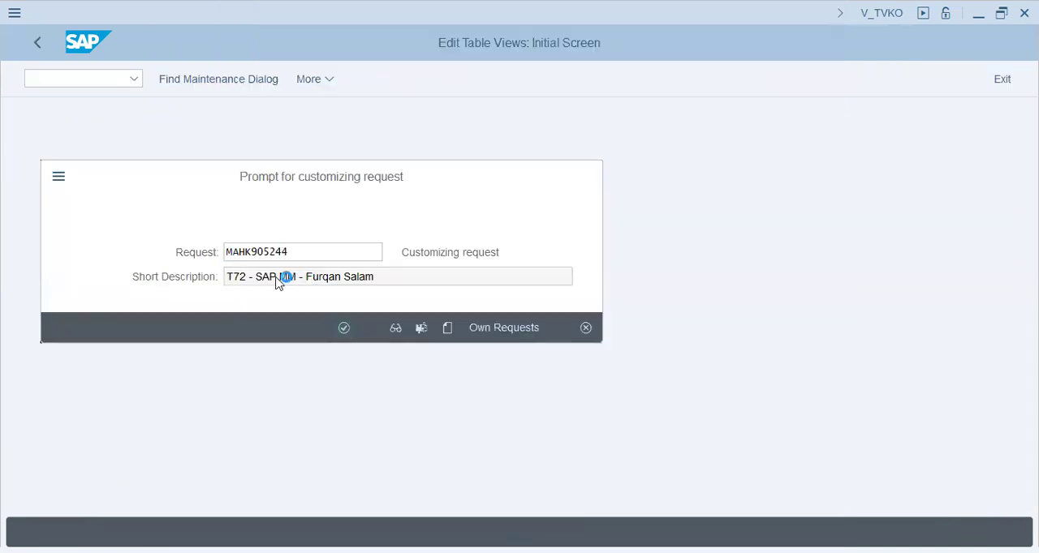
{"action": "left_click", "coordinate": [339, 276]}
- Enter "YKK Zips Dubai" as the sales organization's letter header text
{"action": "left_click", "coordinate": [269, 243]}
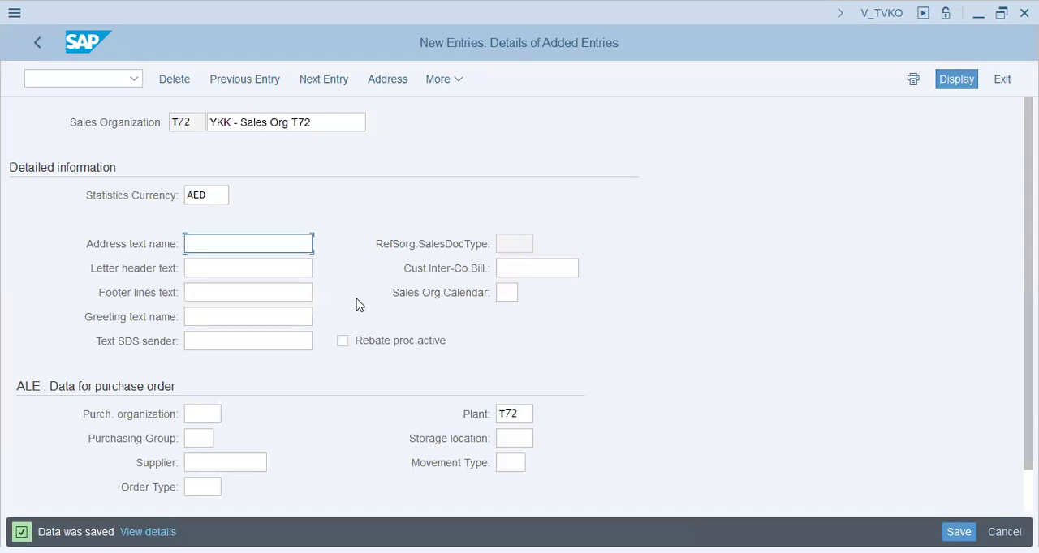
{"action": "key", "text": "Tab"}
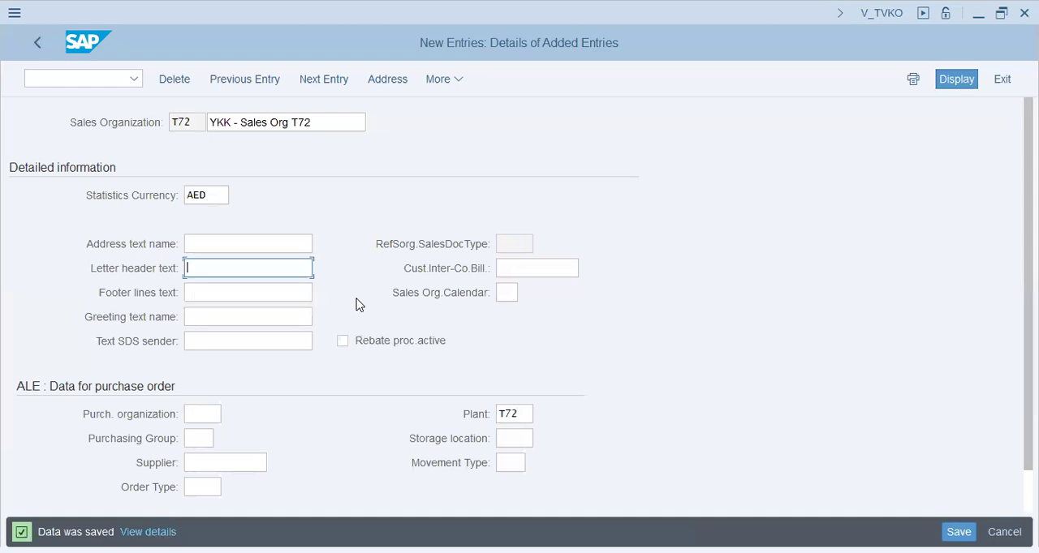
{"action": "type", "text": "y"}
{"action": "key", "text": "BackSpace"}
{"action": "type", "text": "ykk"}
{"action": "key", "text": "BackSpace"}
{"action": "key", "text": "BackSpace"}
{"action": "key", "text": "BackSpace"}
{"action": "type", "text": "YA"}
{"action": "key", "text": "BackSpace"}
{"action": "type", "text": "KK Zips Dubai"}
{"action": "key", "text": "Tab"}
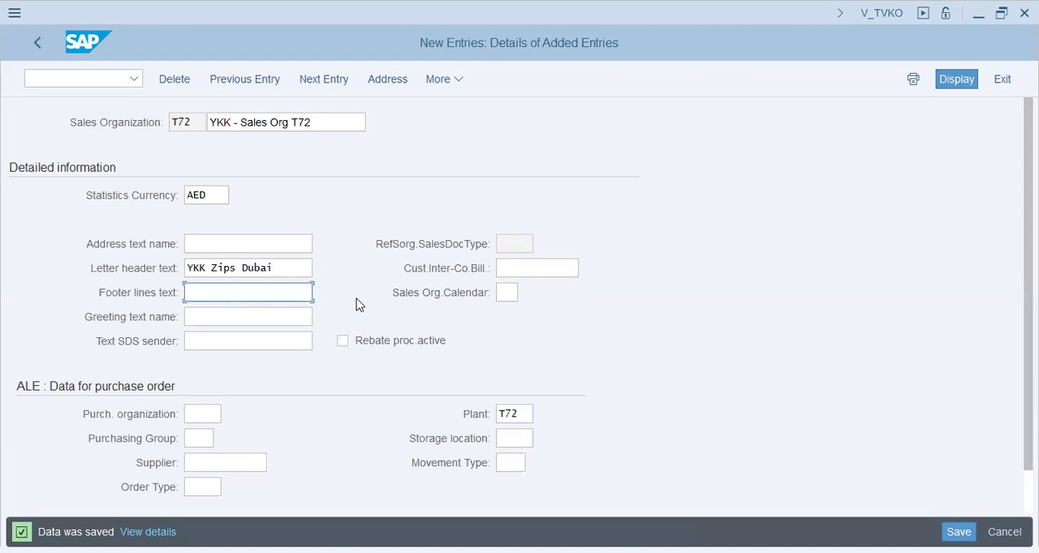
{"action": "type", "text": "www.ykkdxb.com"}
{"action": "key", "text": "Tab"}
{"action": "key", "text": "Tab"}
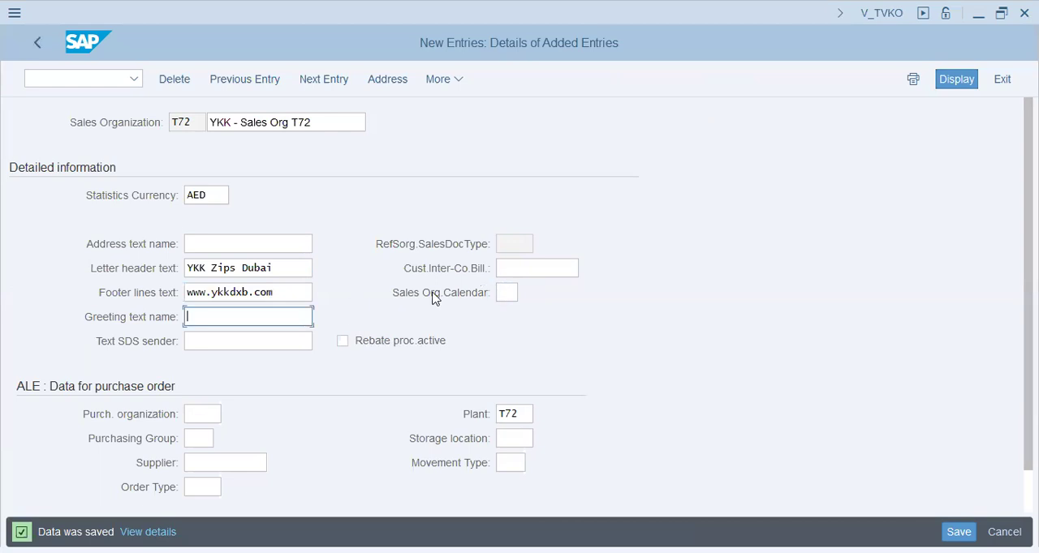
{"action": "scroll", "coordinate": [442, 299], "scroll_direction": "down", "scroll_amount": 1}
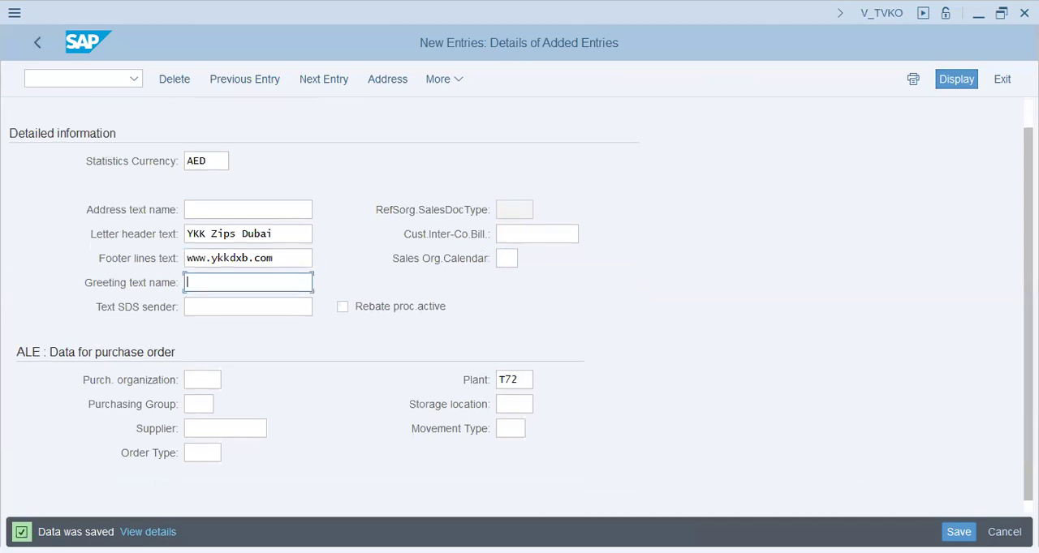
{"action": "key", "text": "ctrl+s"}
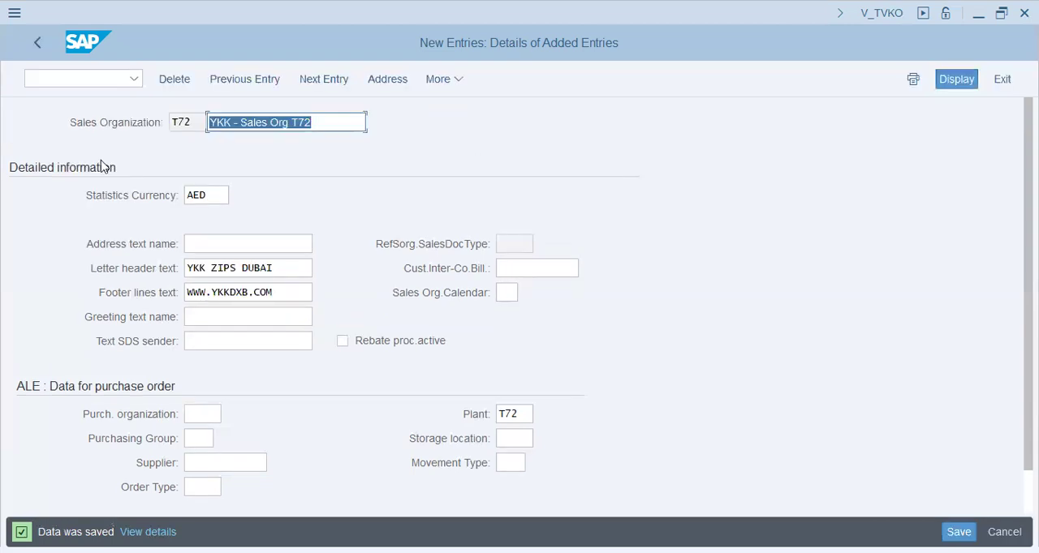
- Leave the sales organization maintenance and open the Define distribution channel activity
{"action": "left_click", "coordinate": [38, 45]}
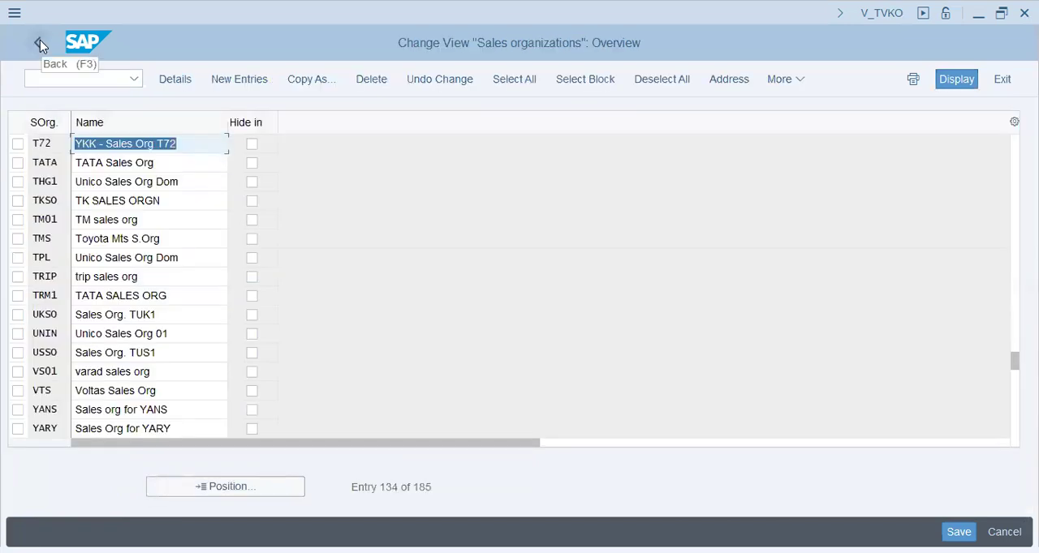
{"action": "key", "text": "F3"}
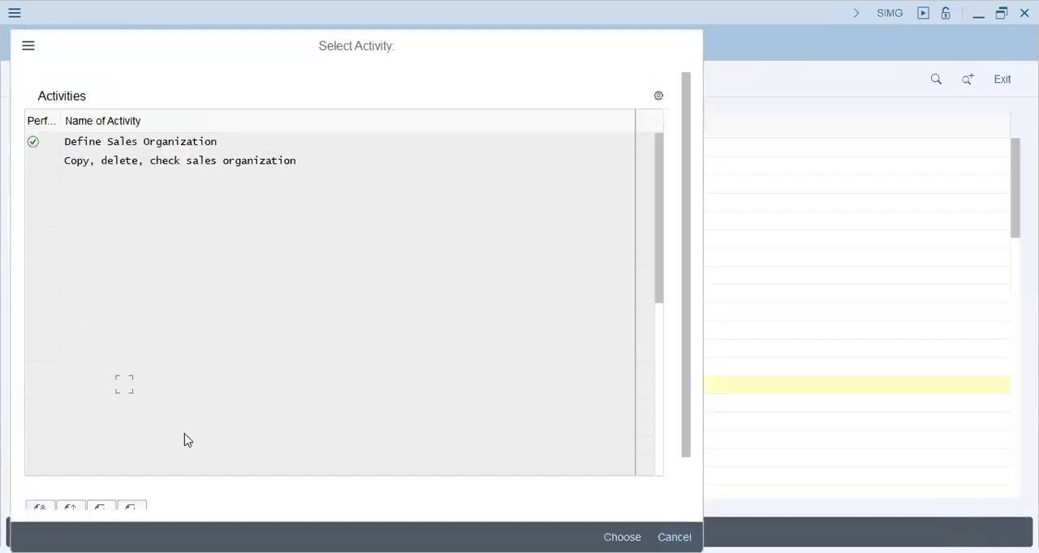
{"action": "key", "text": "Escape"}
{"action": "left_click", "coordinate": [124, 405]}
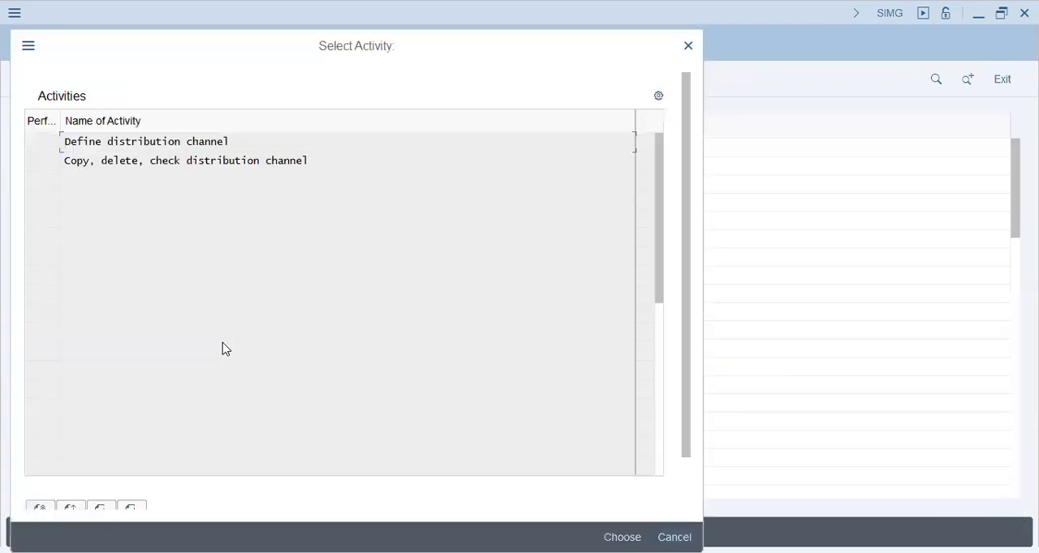
{"action": "double_click", "coordinate": [216, 143]}
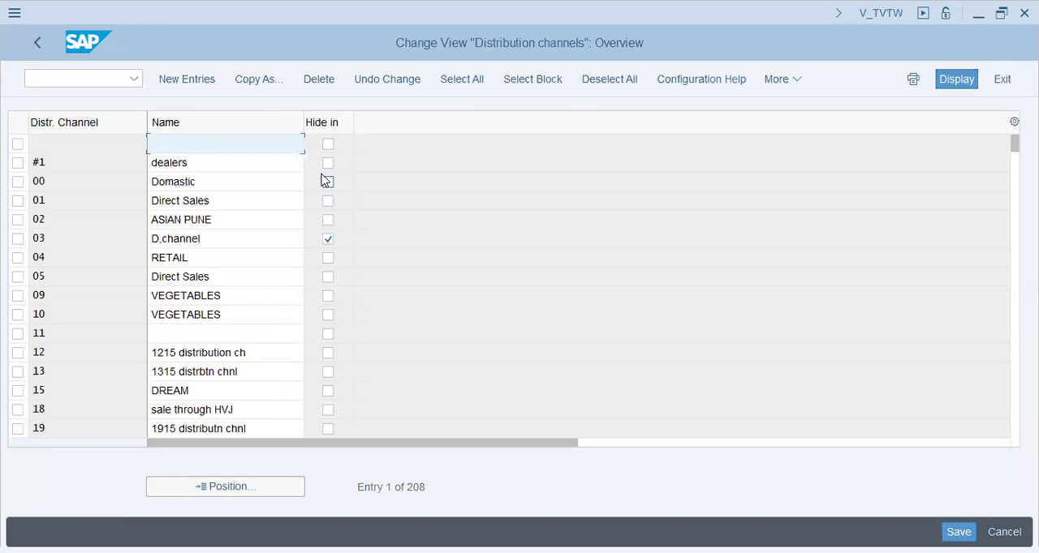
- Start new distribution channel entries and enter channel y1 with the name "YKK Zips - 10mm"
{"action": "left_click", "coordinate": [187, 81]}
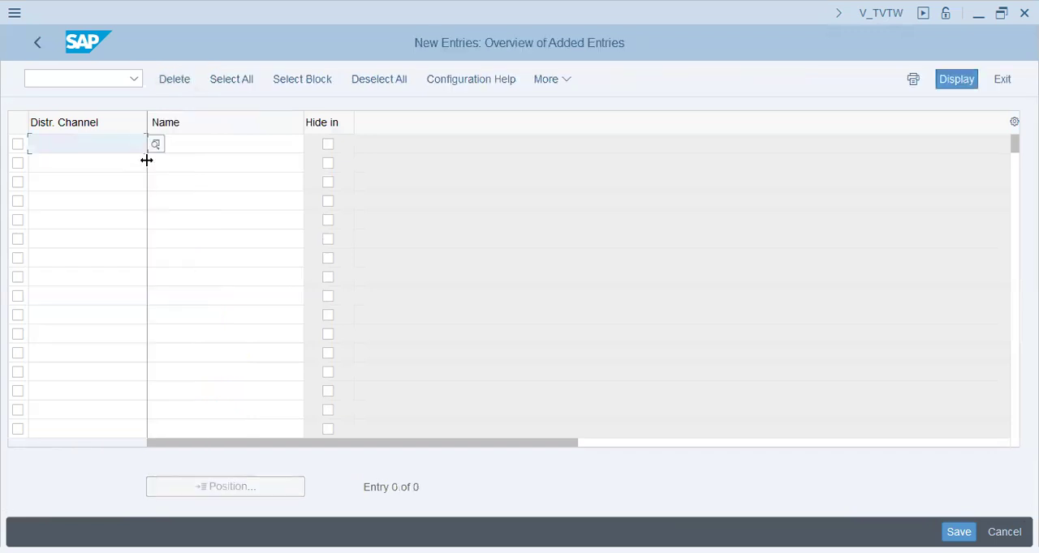
{"action": "type", "text": "y1"}
{"action": "key", "text": "Tab"}
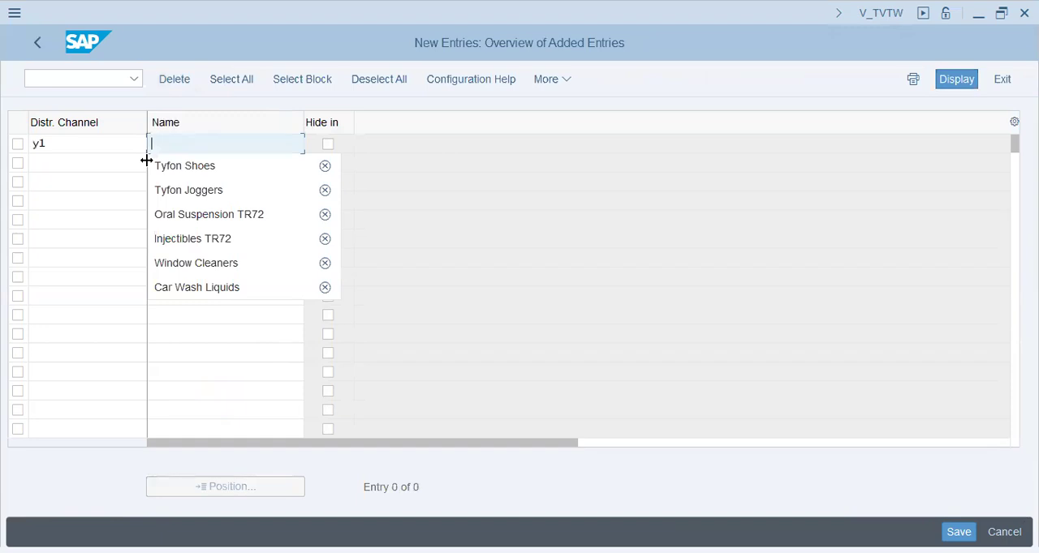
{"action": "type", "text": "YKK Zips "}
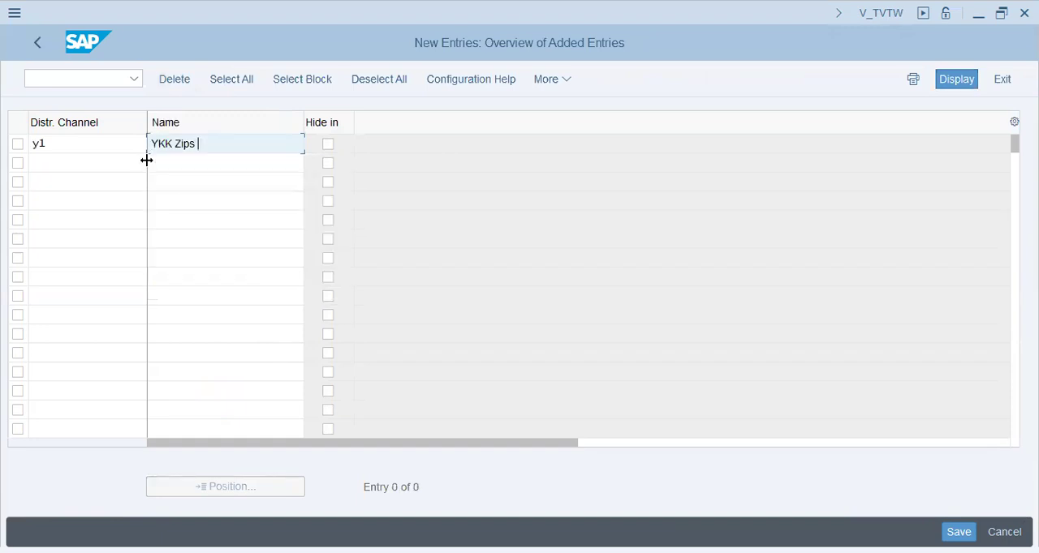
{"action": "type", "text": "- 10mm"}
- Add distribution channel y2 with the name "YKK Zips - Bags" and save both new distribution channels
{"action": "left_click", "coordinate": [144, 161]}
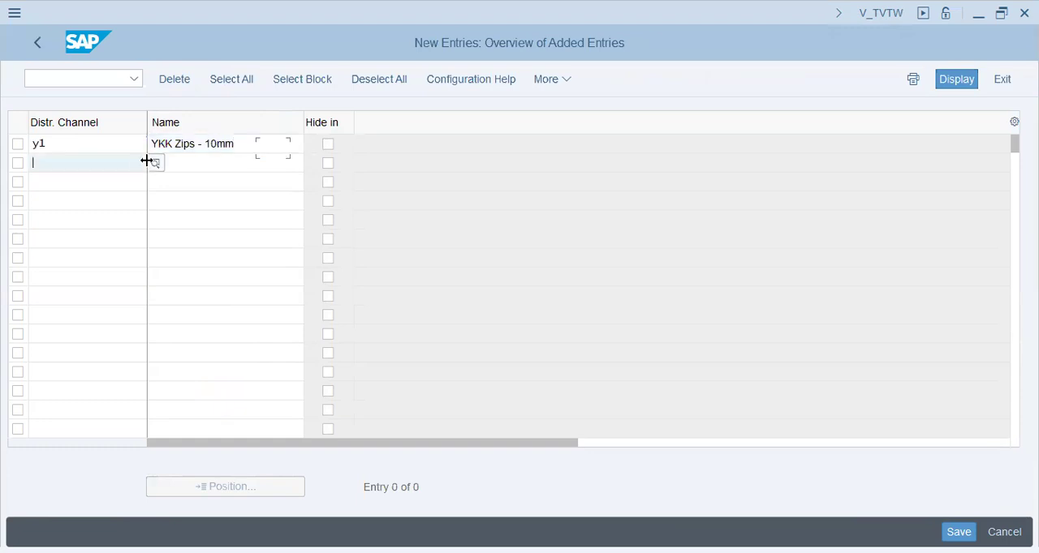
{"action": "type", "text": "y2"}
{"action": "key", "text": "Tab"}
{"action": "type", "text": "YKK Zi"}
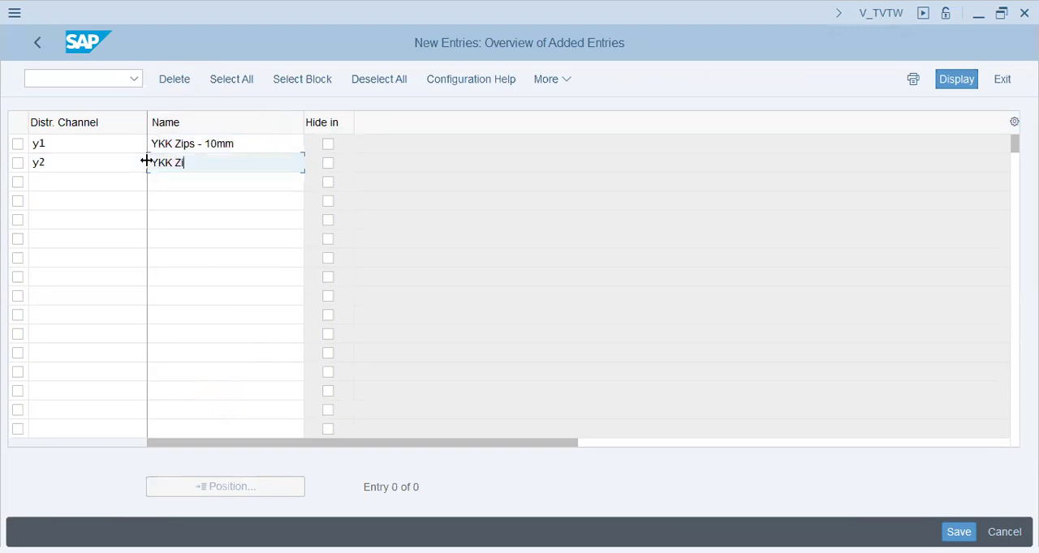
{"action": "type", "text": "ps - Bags"}
{"action": "key", "text": "Return"}
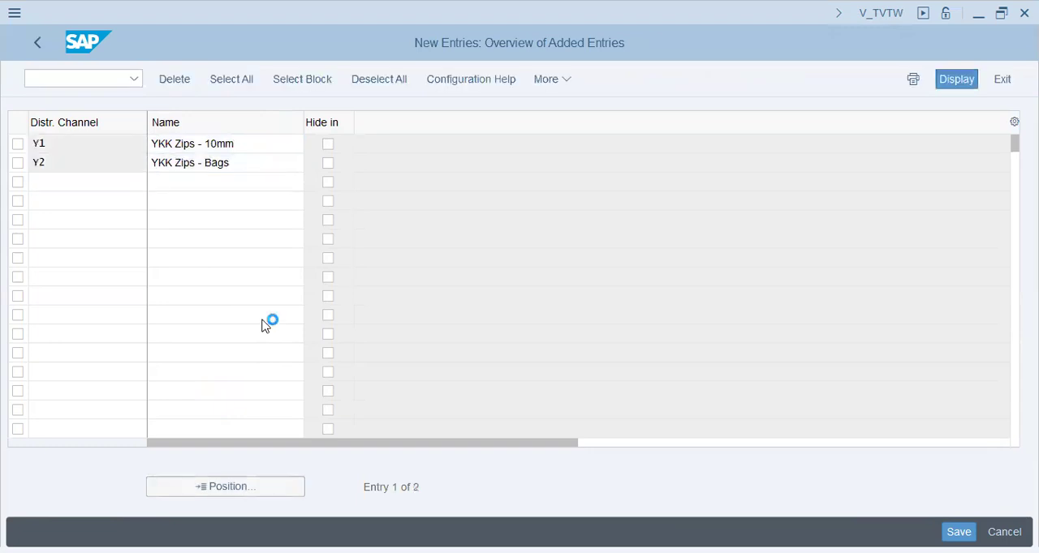
{"action": "key", "text": "ctrl+s"}
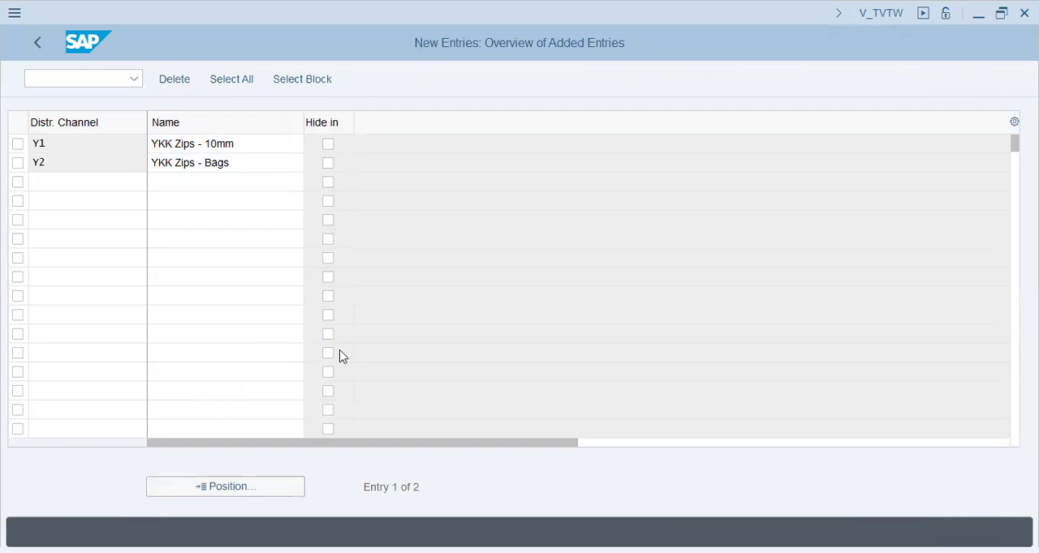
{"action": "left_click", "coordinate": [345, 352]}
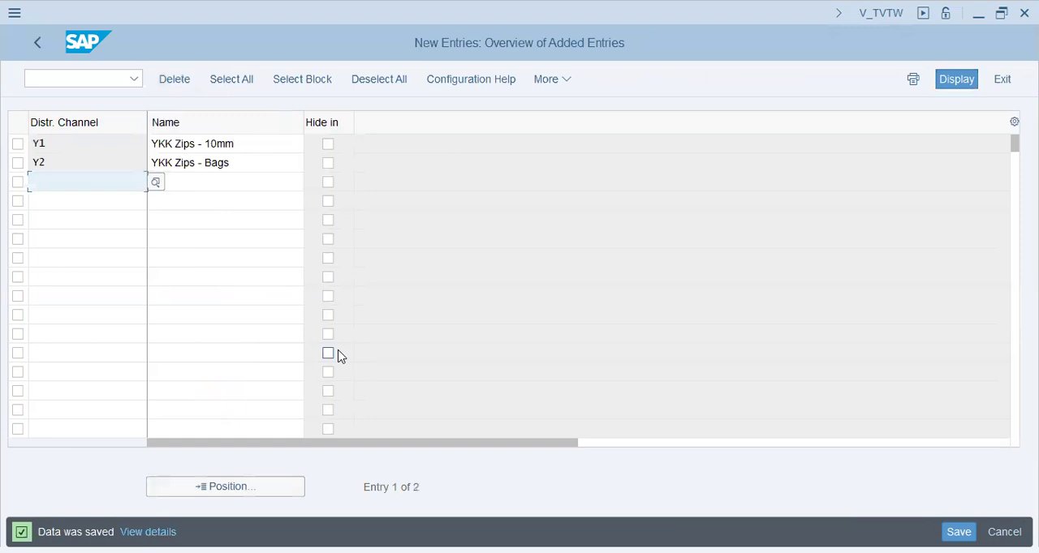
- Leave the distribution channel maintenance and open the Maintain sales office activity
{"action": "left_click", "coordinate": [36, 47]}
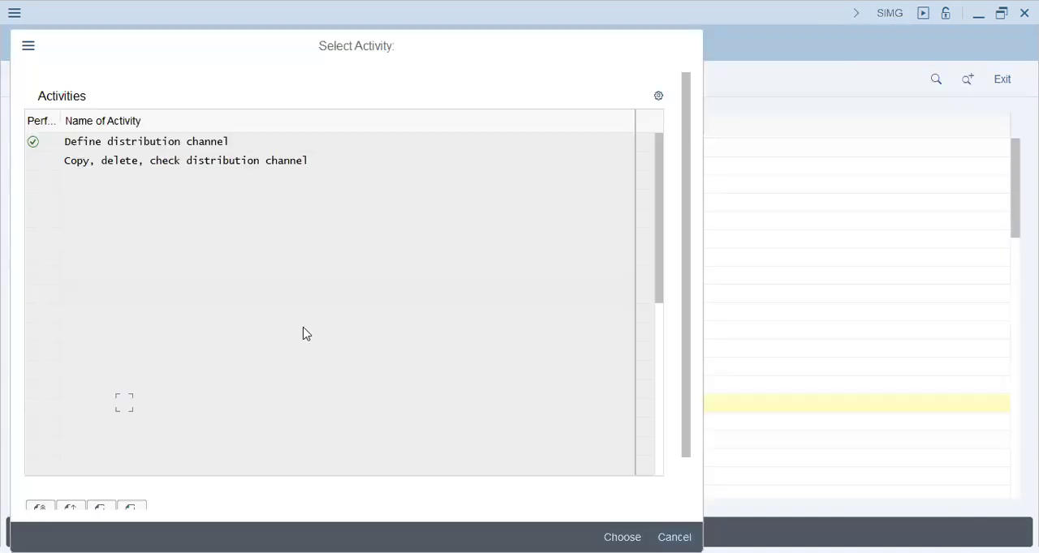
{"action": "key", "text": "Escape"}
{"action": "left_click", "coordinate": [124, 425]}
{"action": "left_click", "coordinate": [123, 423]}
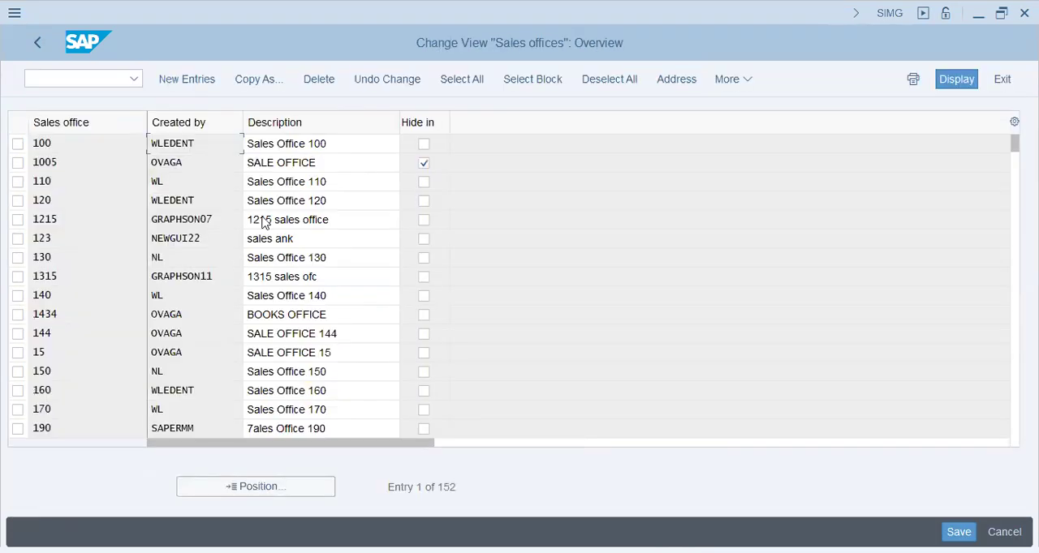
- Start new sales office entries and enter office yshj with the description "Sharjah - YKK"
{"action": "left_click", "coordinate": [207, 81]}
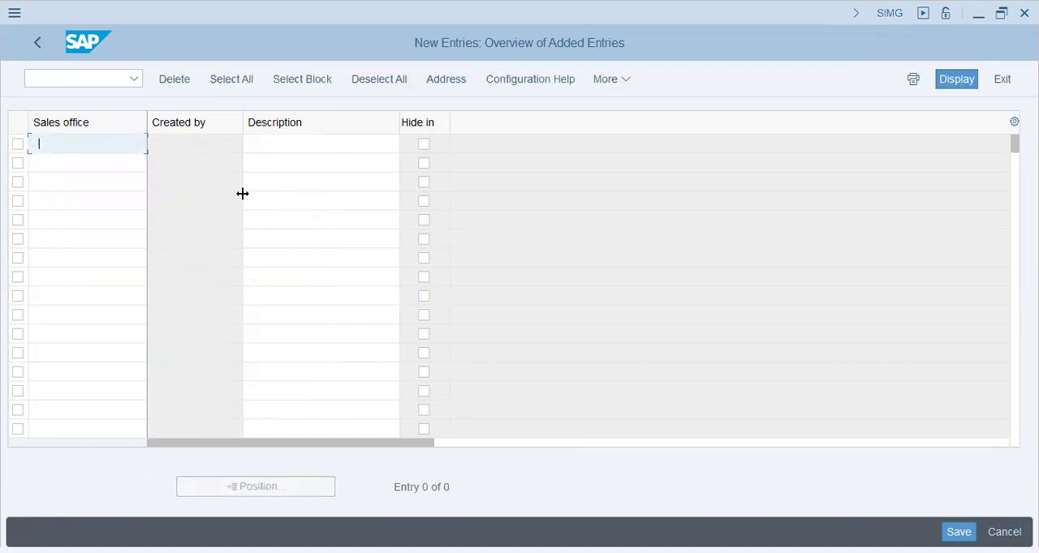
{"action": "type", "text": "sh"}
{"action": "key", "text": "BackSpace"}
{"action": "key", "text": "BackSpace"}
{"action": "type", "text": "shj"}
{"action": "key", "text": "BackSpace"}
{"action": "key", "text": "BackSpace"}
{"action": "key", "text": "BackSpace"}
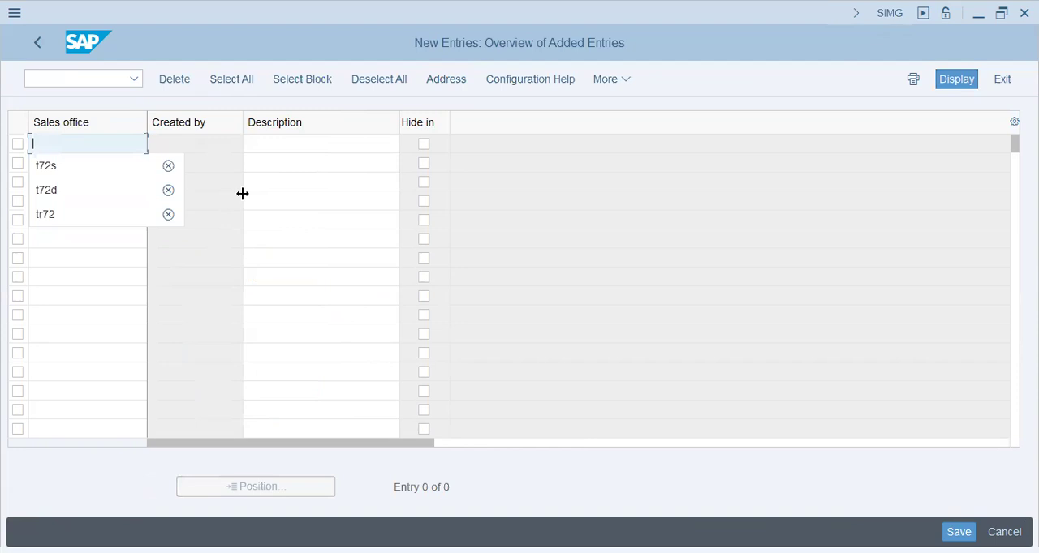
{"action": "type", "text": "yshj"}
{"action": "key", "text": "Tab"}
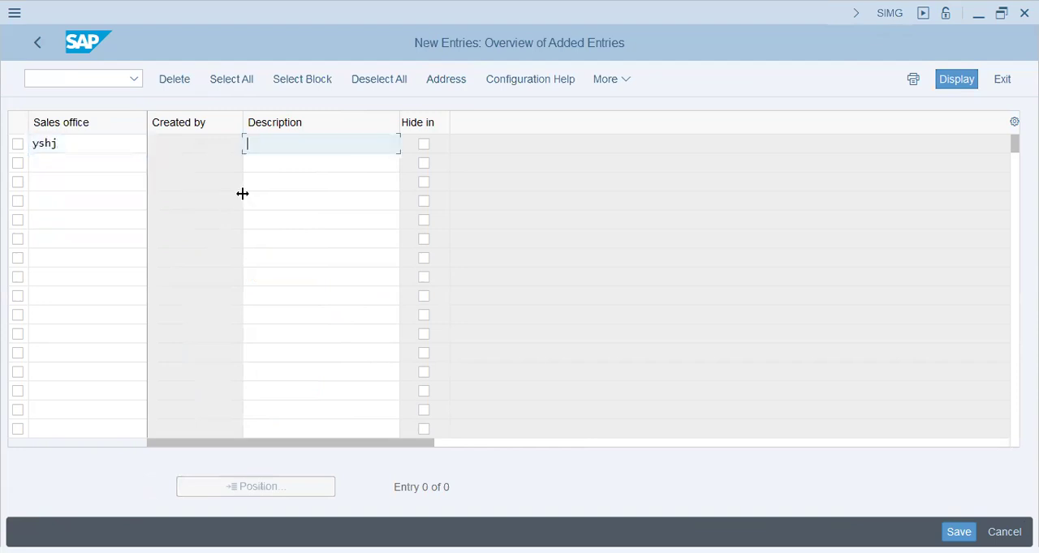
{"action": "type", "text": "Sharjah - YKK"}
- Add a second sales office yDxb with the description "Dubai - YKK" and confirm the entries
{"action": "key", "text": "Tab"}
{"action": "key", "text": "Tab"}
{"action": "type", "text": "y"}
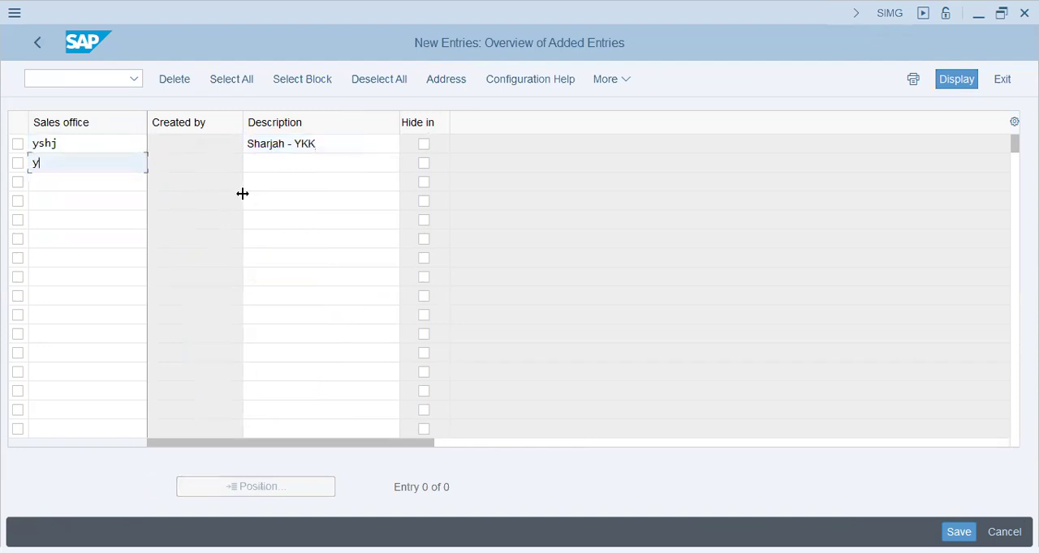
{"action": "type", "text": "Dxb"}
{"action": "key", "text": "Tab"}
{"action": "type", "text": "y"}
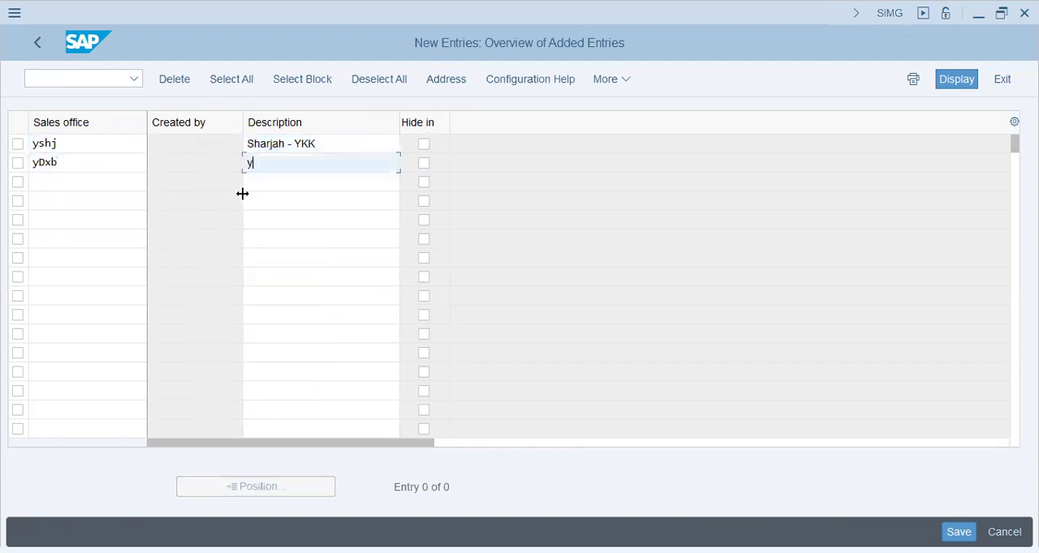
{"action": "key", "text": "BackSpace"}
{"action": "type", "text": "Sa"}
{"action": "key", "text": "BackSpace"}
{"action": "key", "text": "BackSpace"}
{"action": "type", "text": "Dubai - YKK"}
{"action": "key", "text": "Return"}
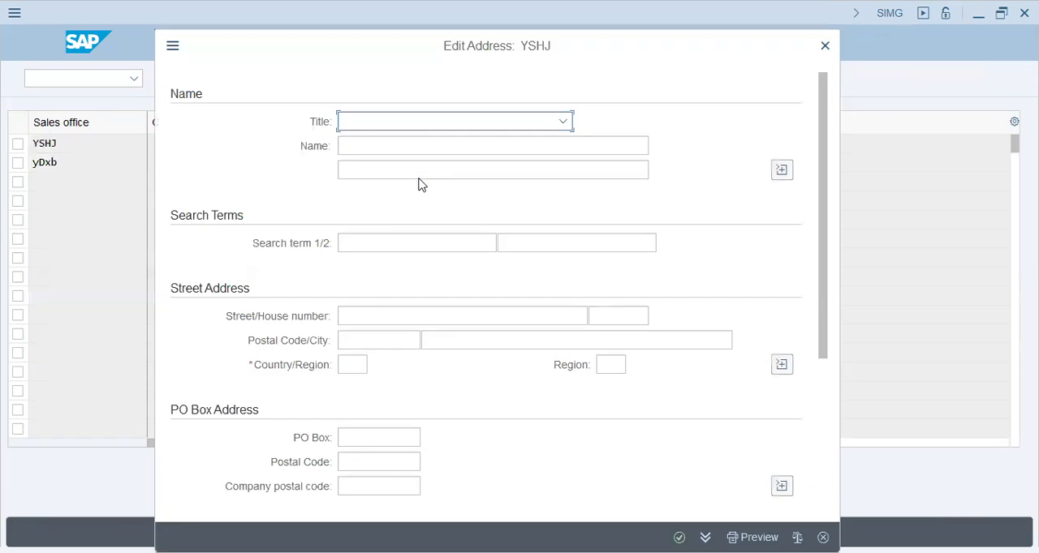
- Fill in the YSHJ office address with search terms "T72 - YKK Group" and "T72-YKK Group" and country ae
{"action": "left_click", "coordinate": [395, 252]}
{"action": "type", "text": "T72 - YKK Group"}
{"action": "left_click", "coordinate": [579, 243]}
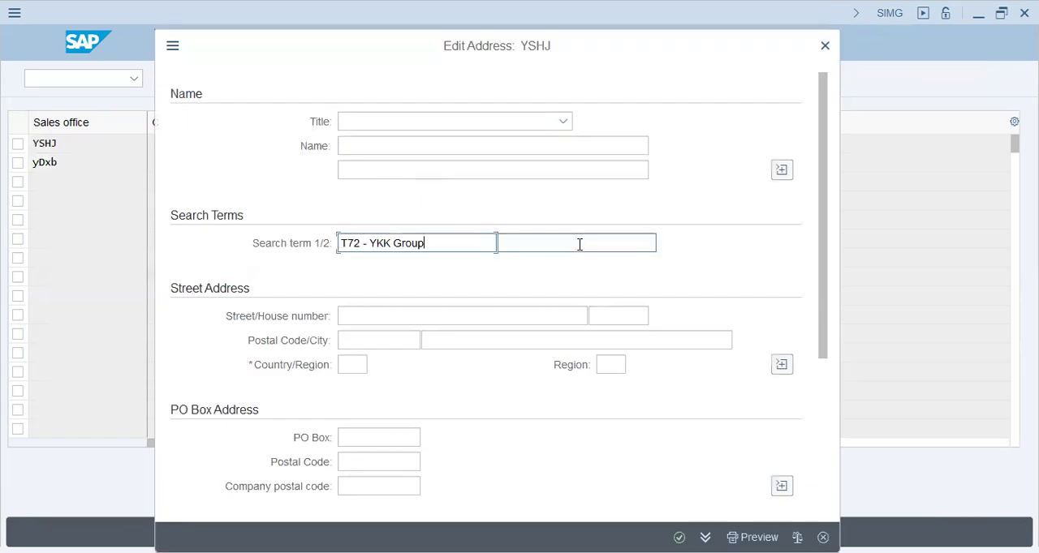
{"action": "type", "text": "T72-YKK Group"}
{"action": "left_click", "coordinate": [352, 365]}
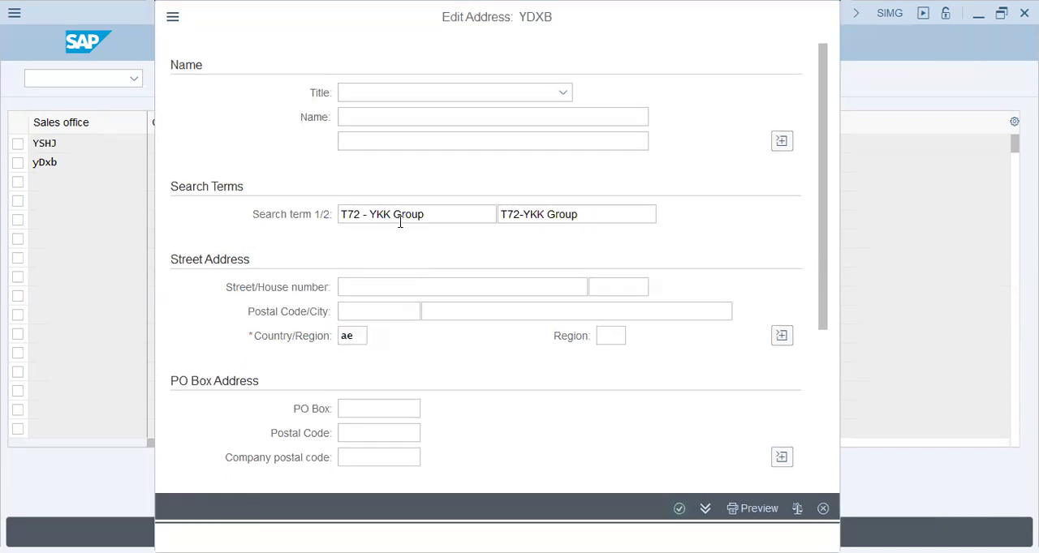
- Fill in the YDXB office address with search terms "T72 - YKK Group" and "T72-YKK Group" and country ae, and confirm it
{"action": "left_click", "coordinate": [399, 221]}
{"action": "left_click", "coordinate": [406, 235]}
{"action": "left_click", "coordinate": [568, 208]}
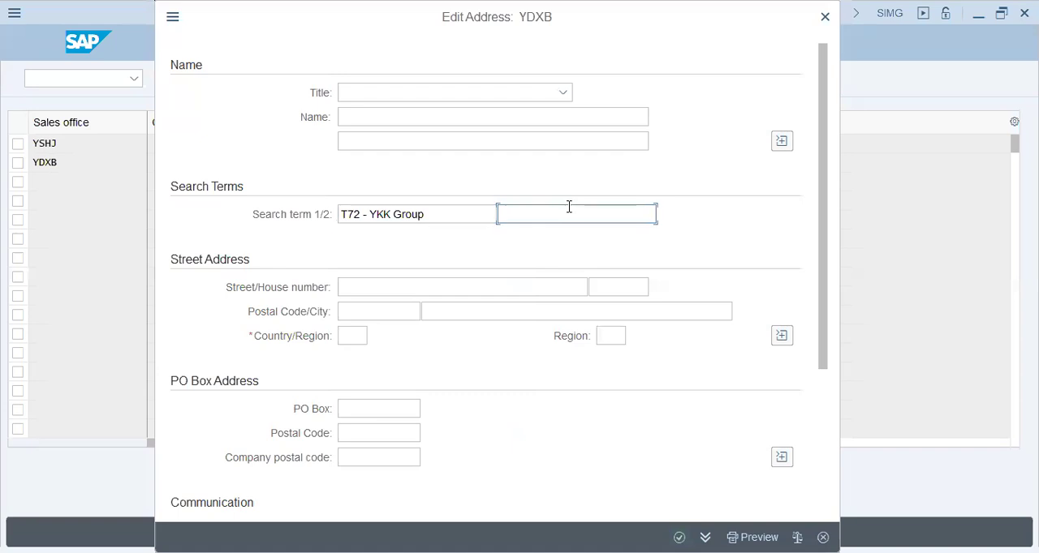
{"action": "left_click", "coordinate": [563, 237]}
{"action": "left_click", "coordinate": [354, 336]}
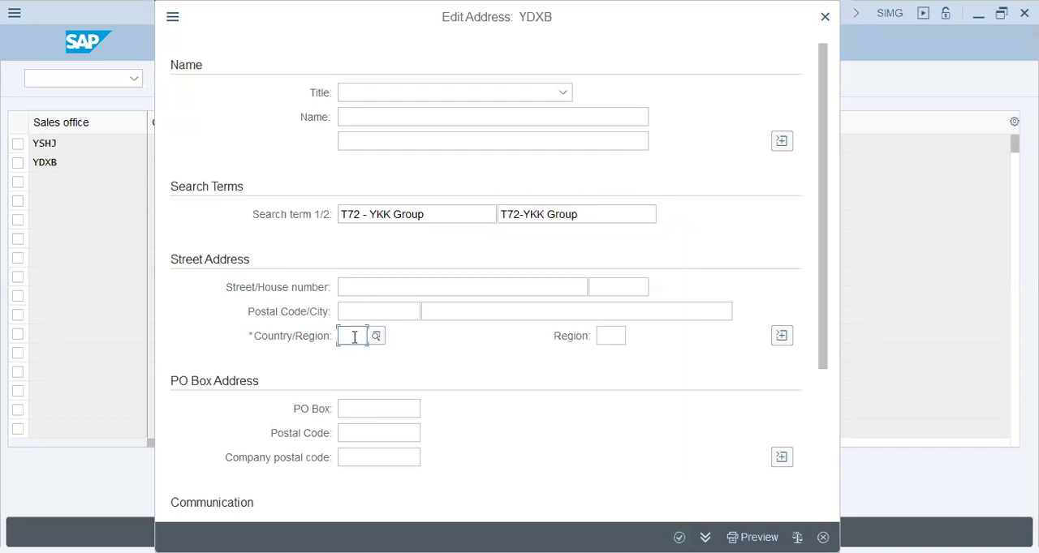
{"action": "type", "text": "ae"}
{"action": "key", "text": "Tab"}
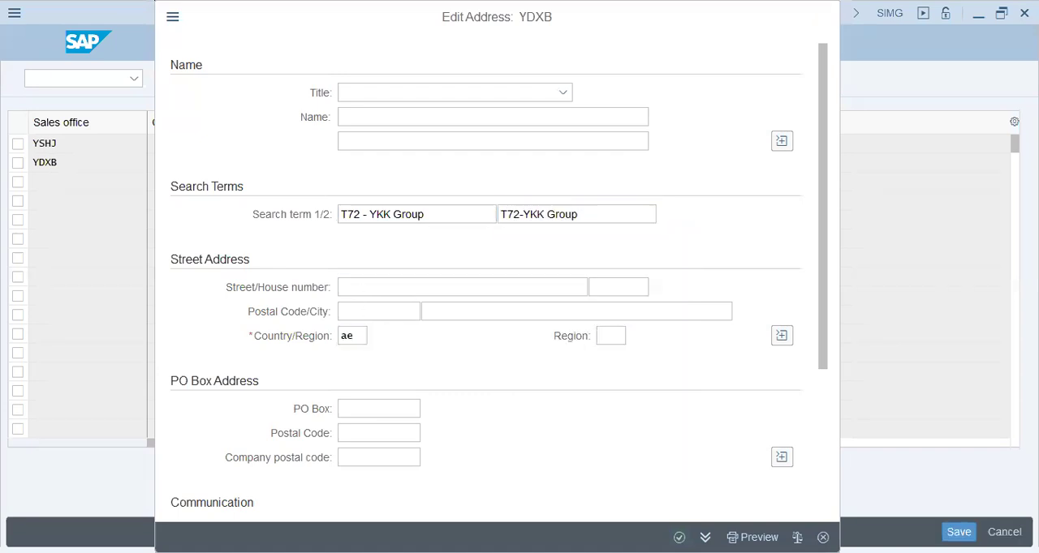
{"action": "key", "text": "Return"}
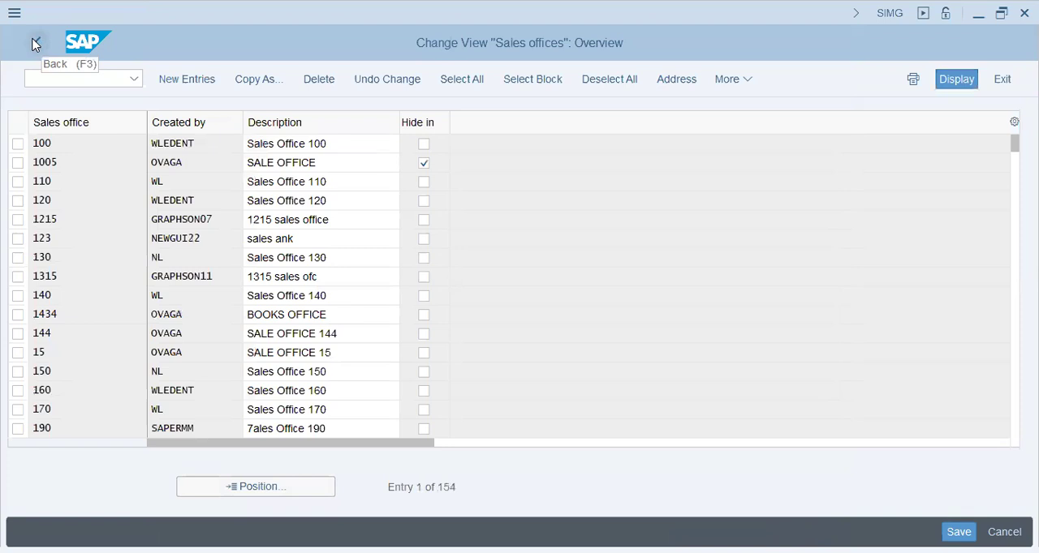
- Leave the sales office maintenance and save the new offices under the proposed T72 customizing request
{"action": "left_click", "coordinate": [35, 45]}
{"action": "left_click", "coordinate": [310, 390]}
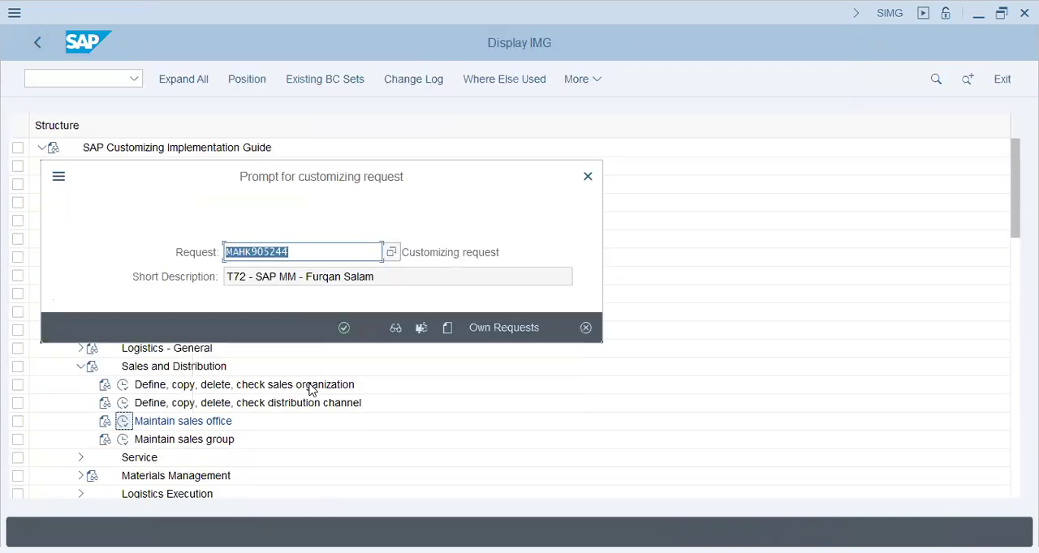
{"action": "key", "text": "Return"}
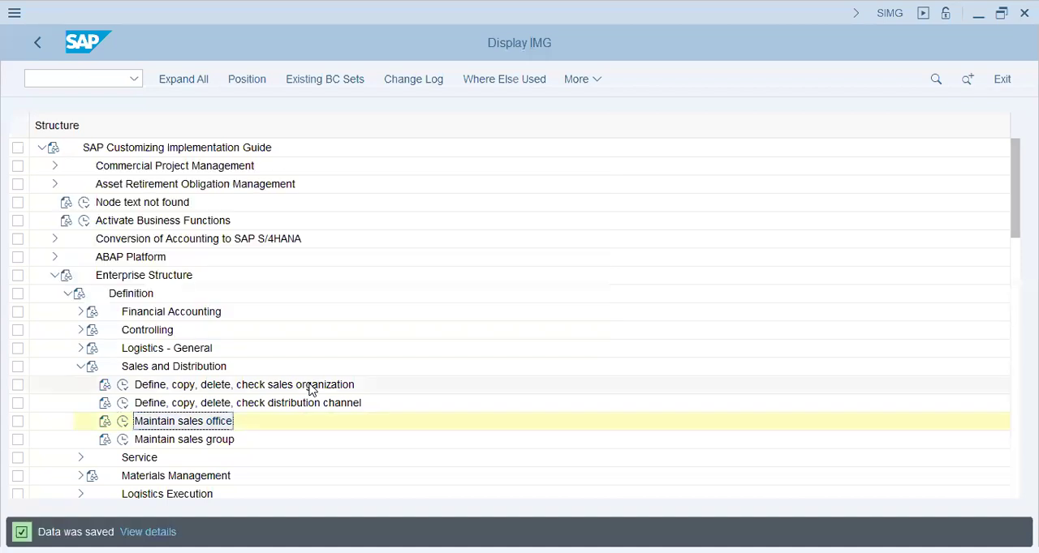
- Open the Maintain storage location activity under Materials Management with plant T72 as the work area
{"action": "left_click", "coordinate": [122, 442]}
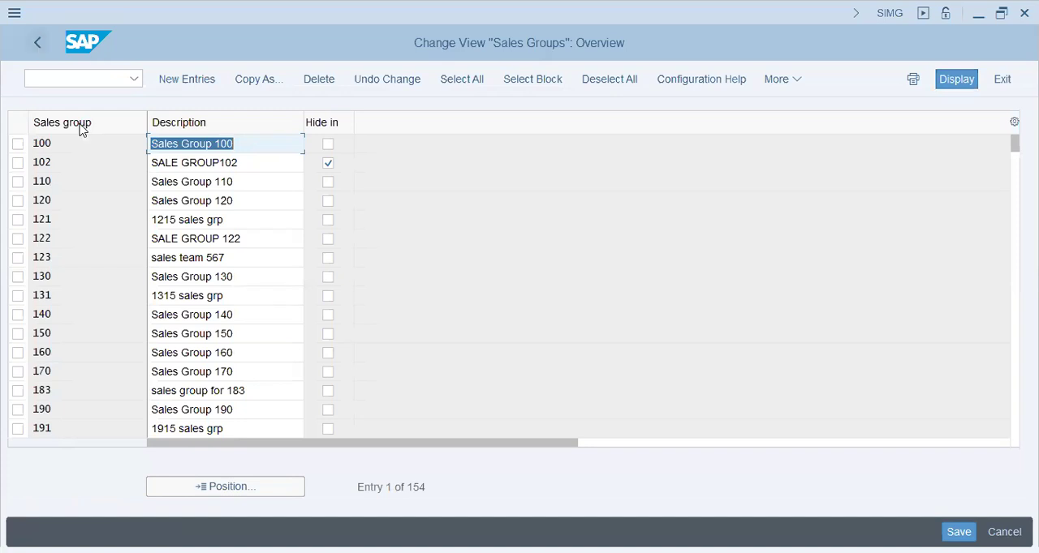
{"action": "key", "text": "F3"}
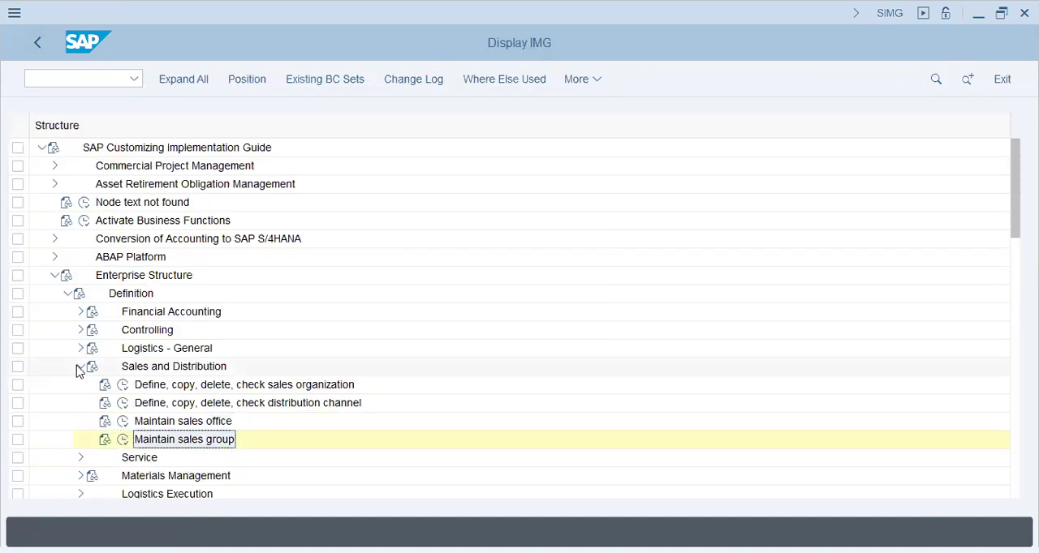
{"action": "left_click", "coordinate": [81, 403]}
{"action": "left_click", "coordinate": [80, 404]}
{"action": "left_click", "coordinate": [123, 440]}
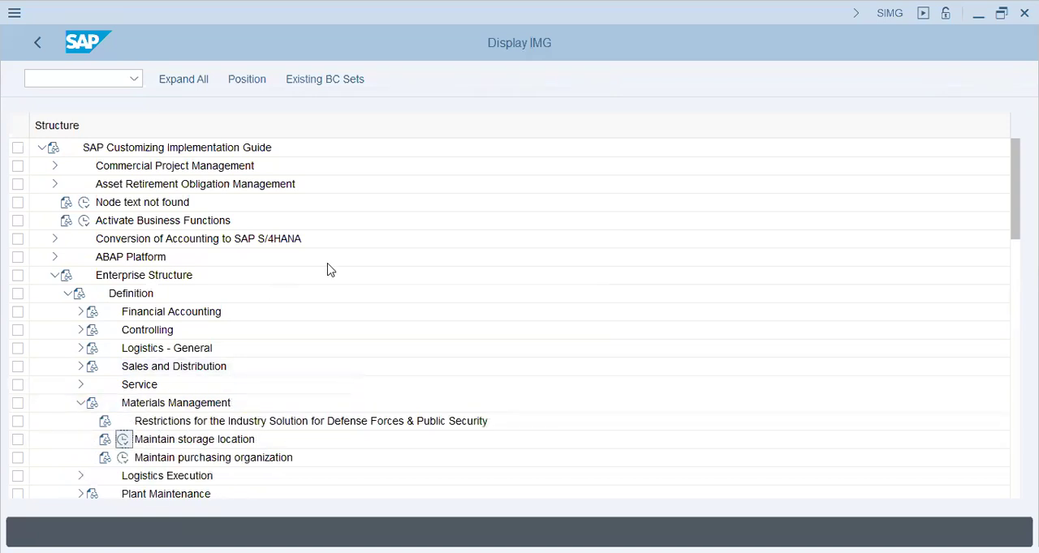
{"action": "type", "text": "t"}
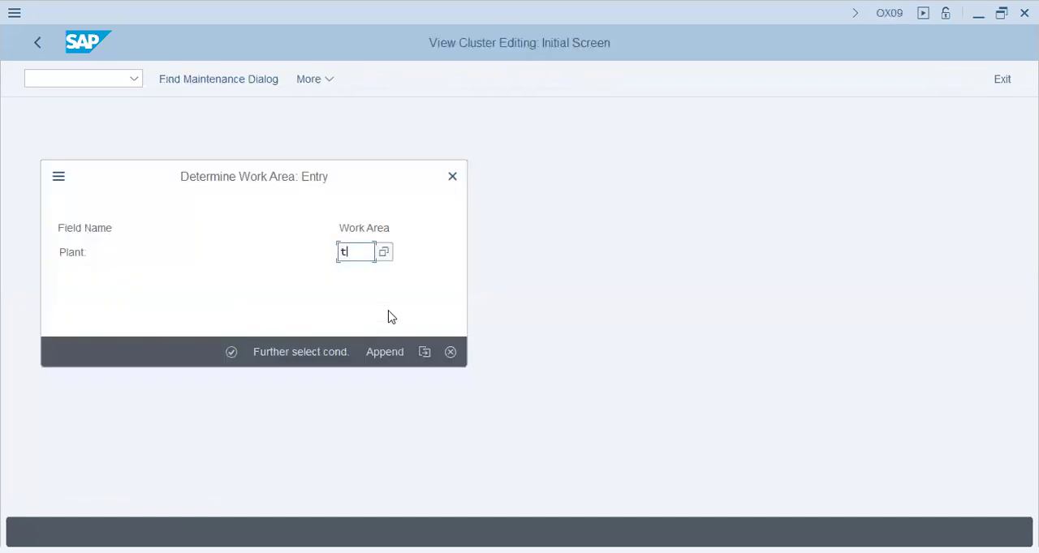
{"action": "type", "text": "72"}
{"action": "key", "text": "Return"}
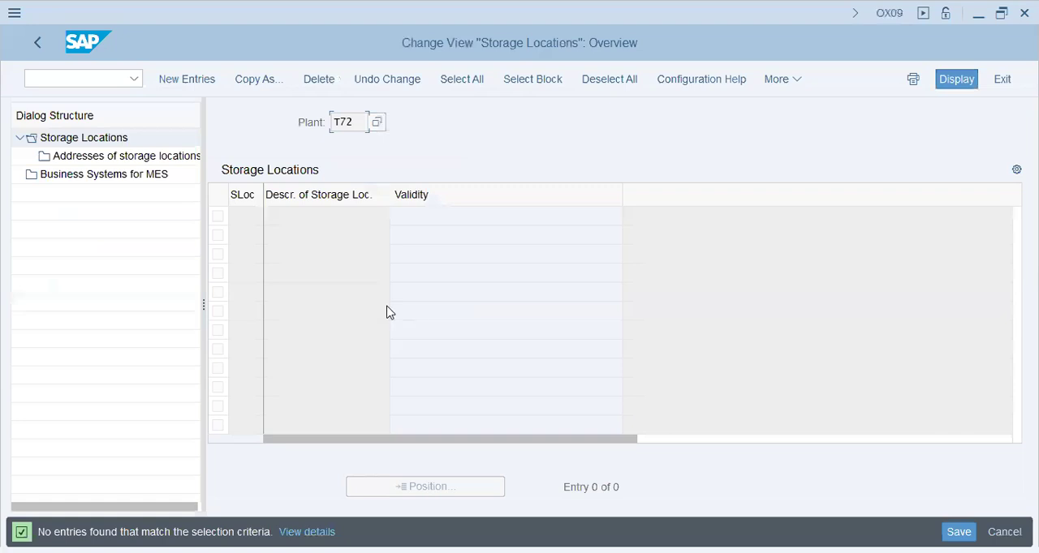
- Add storage location shj with the description "Sharjah" and save it under the proposed customizing request
{"action": "left_click", "coordinate": [209, 84]}
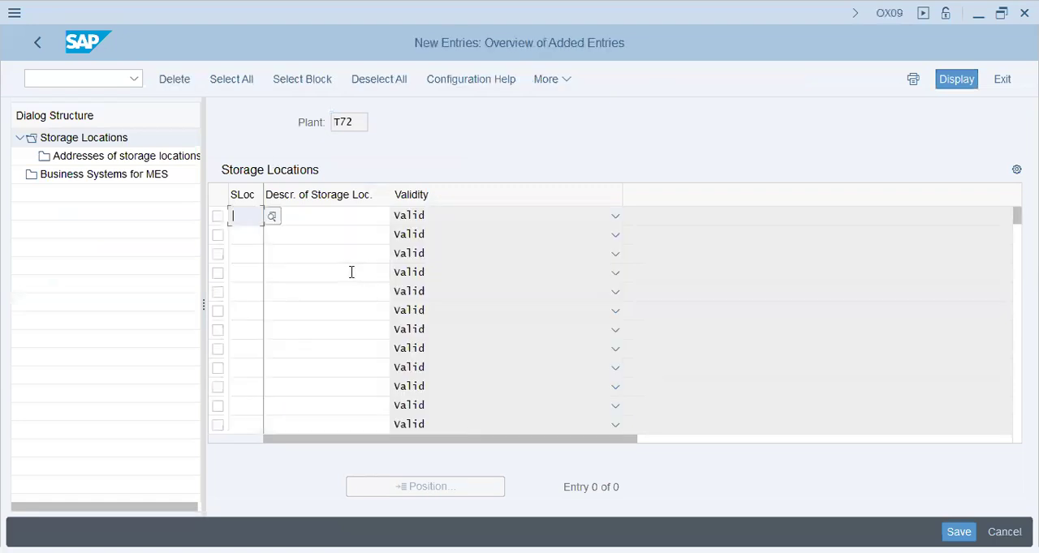
{"action": "type", "text": "shj"}
{"action": "key", "text": "Tab"}
{"action": "type", "text": "Sharjah"}
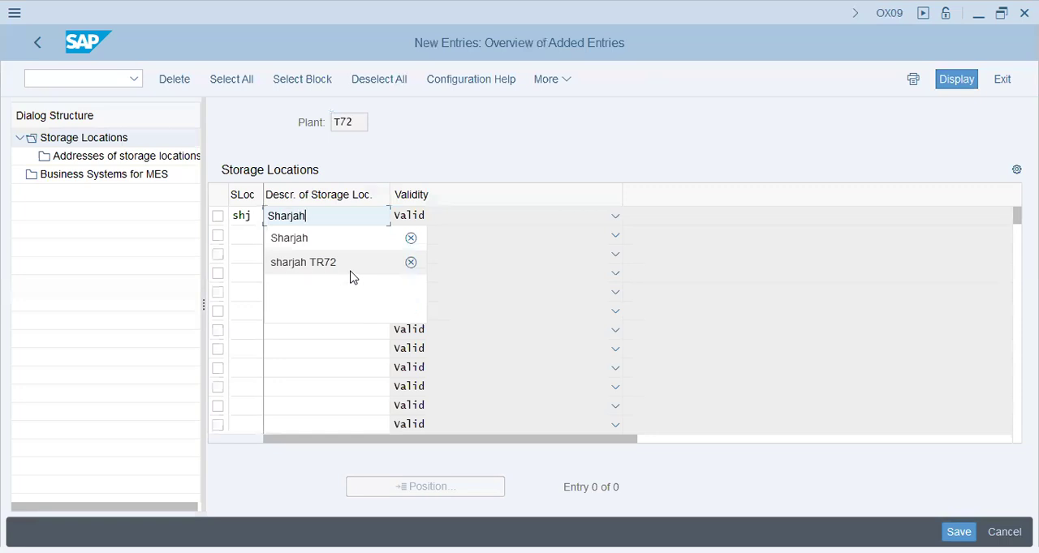
{"action": "key", "text": "Return"}
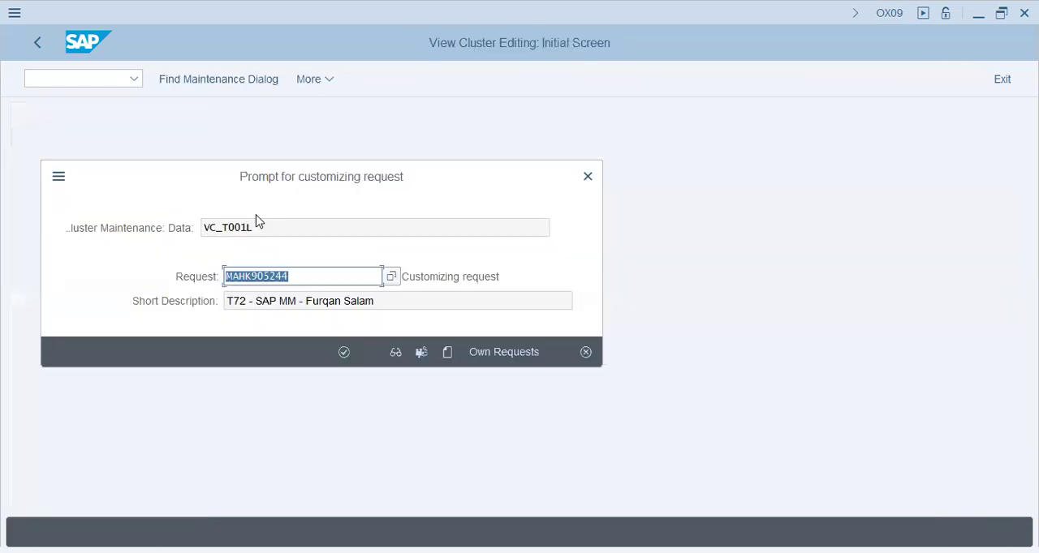
{"action": "key", "text": "Return"}
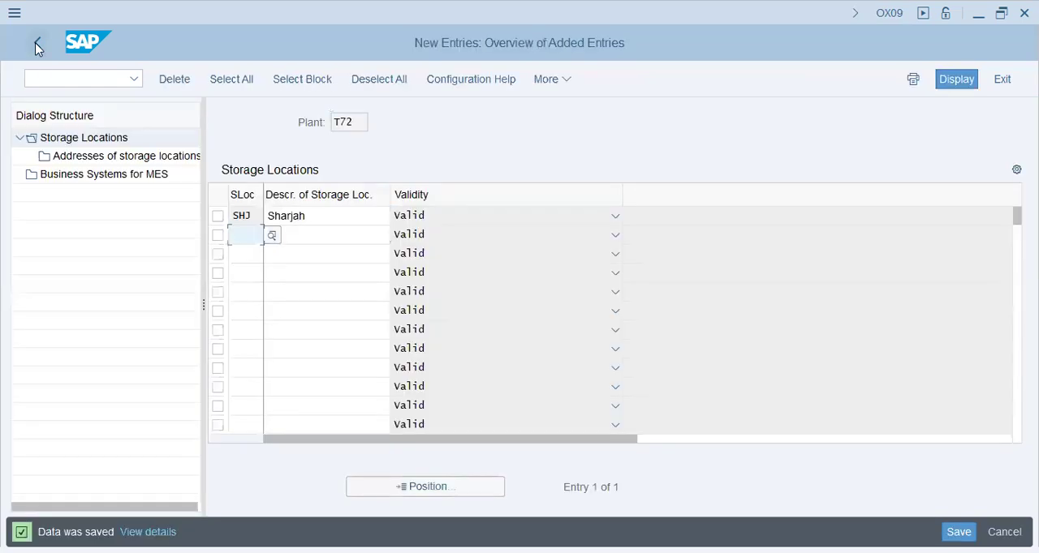
- Leave the storage locations and start new entries in the Maintain purchasing organization activity
{"action": "left_click", "coordinate": [37, 42]}
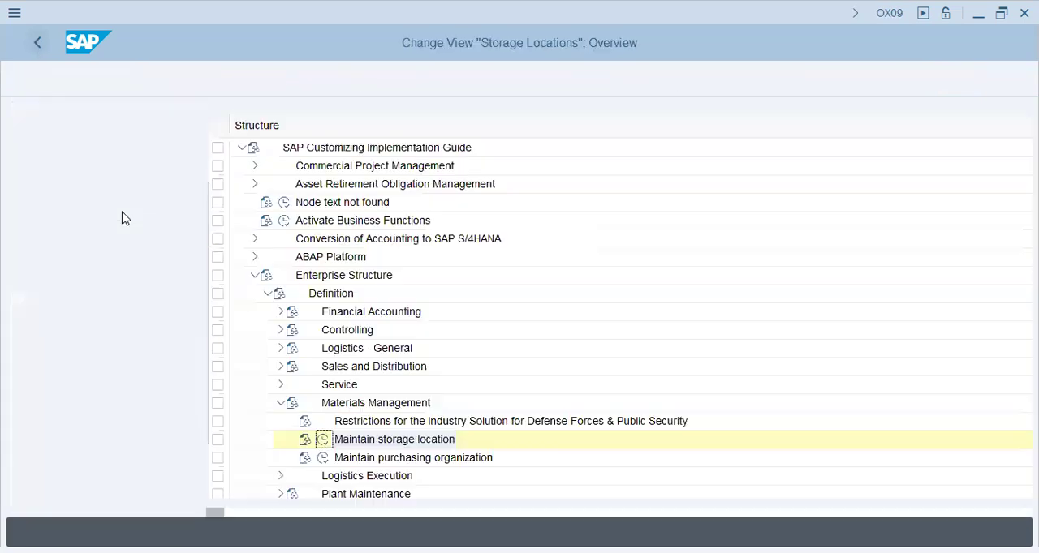
{"action": "left_click", "coordinate": [121, 458]}
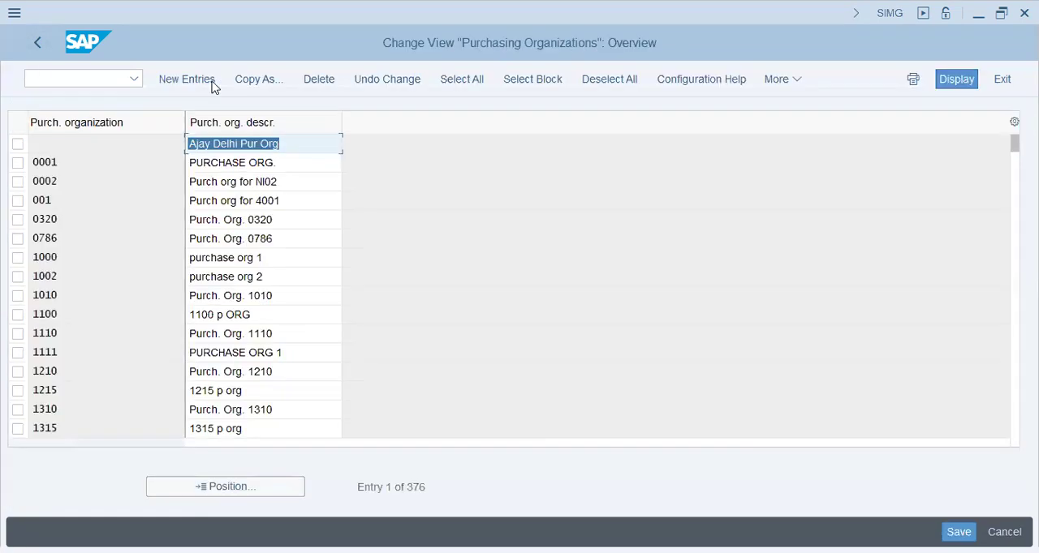
{"action": "key", "text": "F5"}
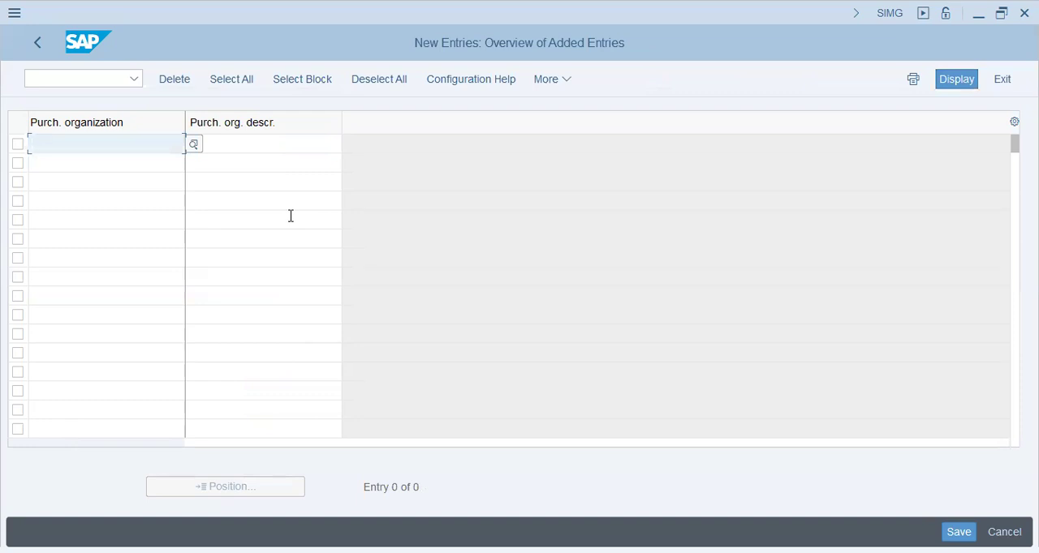
- Add purchasing organization T72 with the description "YKK - Pur. Org" and save it under the proposed customizing request
{"action": "type", "text": "YT"}
{"action": "key", "text": "BackSpace"}
{"action": "key", "text": "F3"}
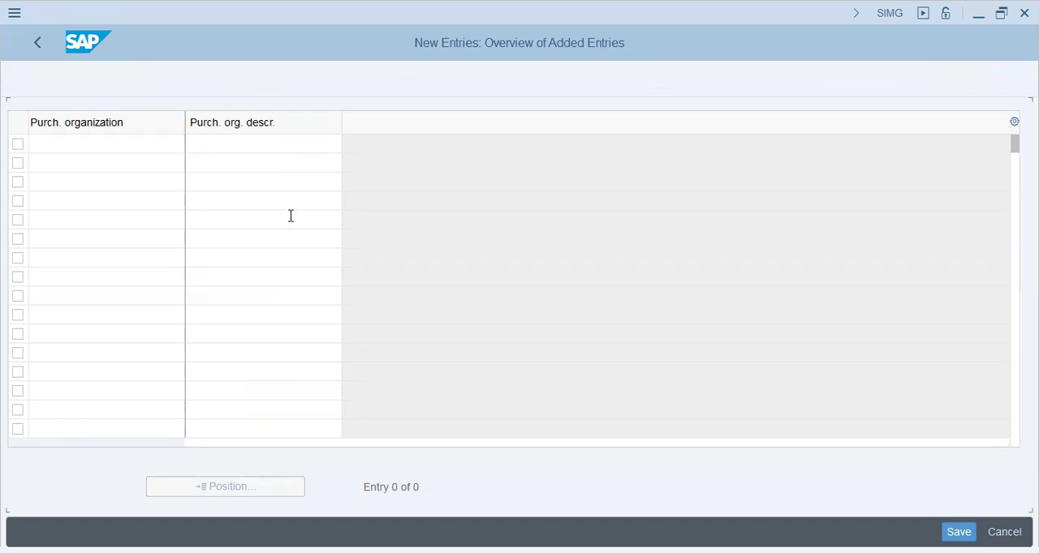
{"action": "type", "text": "Y"}
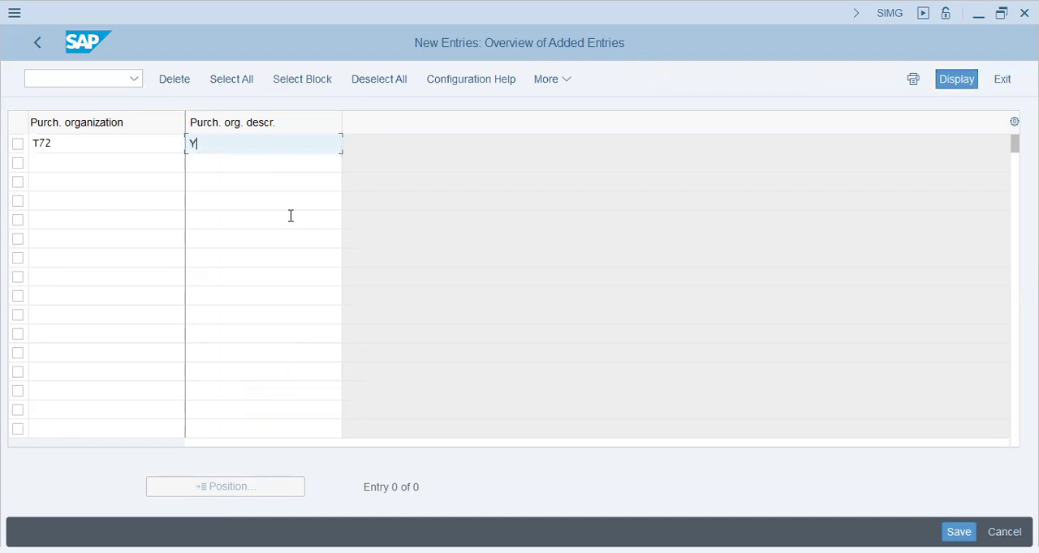
{"action": "type", "text": "KK - Pur. Org"}
{"action": "key", "text": "Return"}
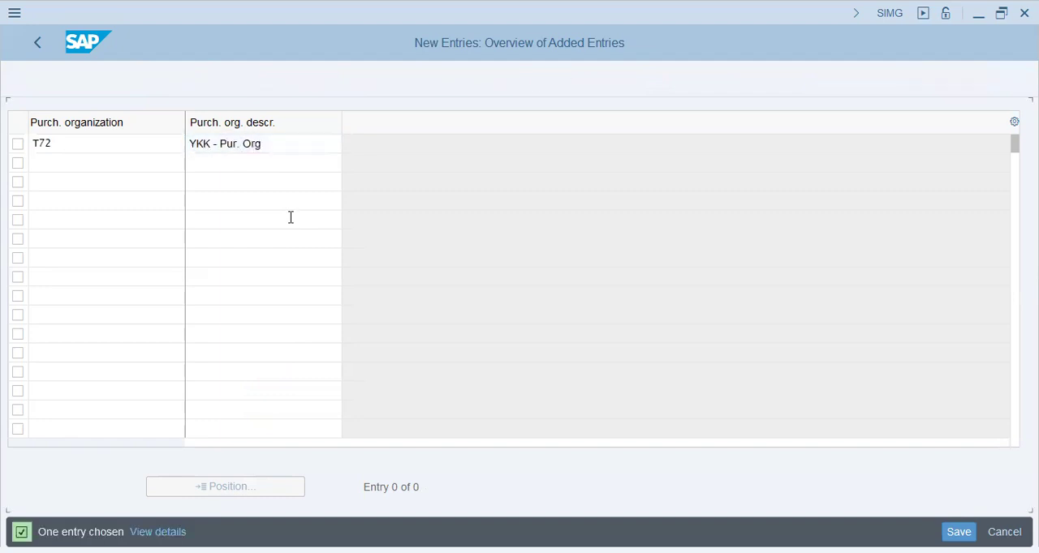
{"action": "left_click", "coordinate": [968, 529]}
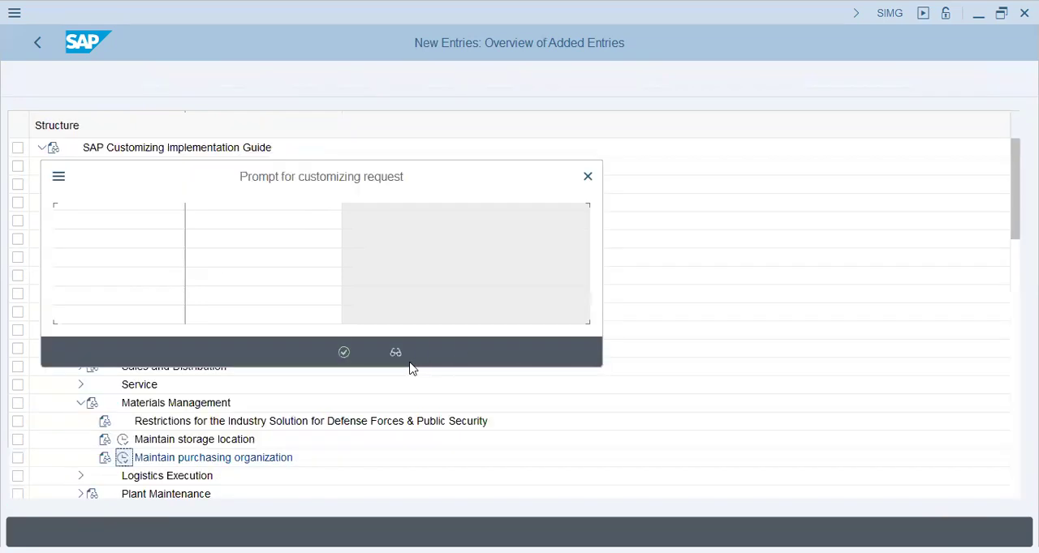
{"action": "key", "text": "Return"}
- Leave the purchasing organizations, collapse the Definition node and expand Assignment under Enterprise Structure
{"action": "left_click", "coordinate": [38, 43]}
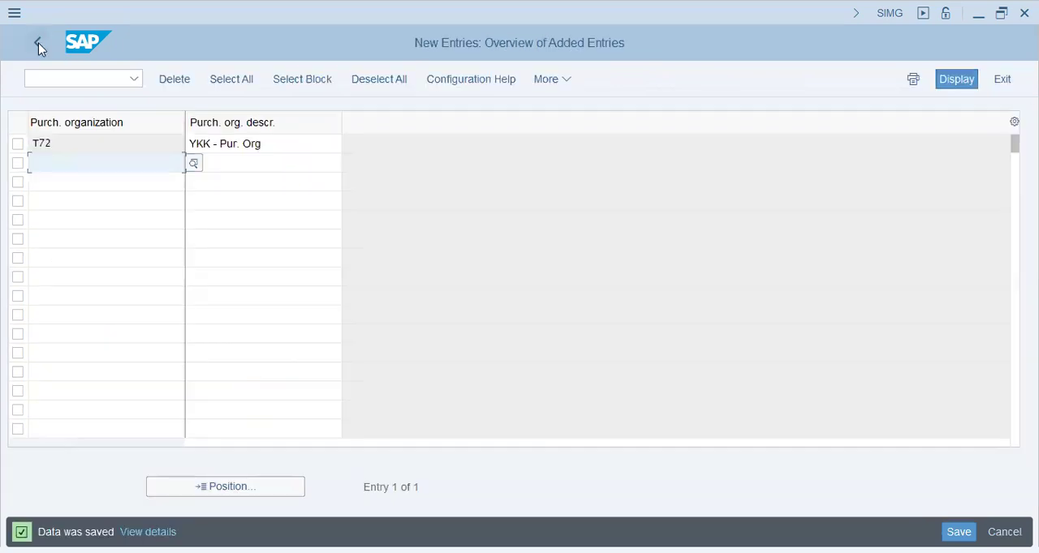
{"action": "left_click", "coordinate": [38, 42]}
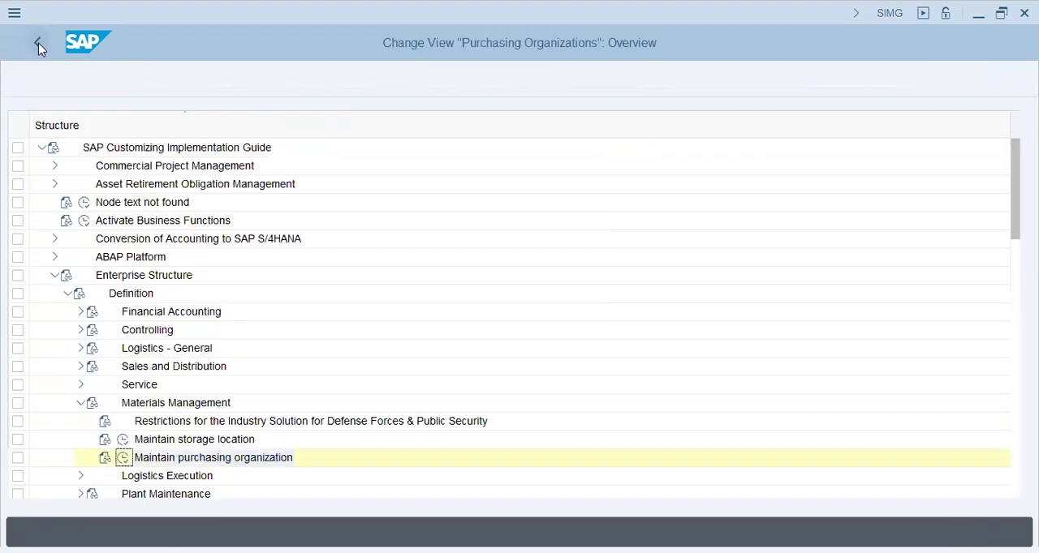
{"action": "left_click", "coordinate": [160, 463]}
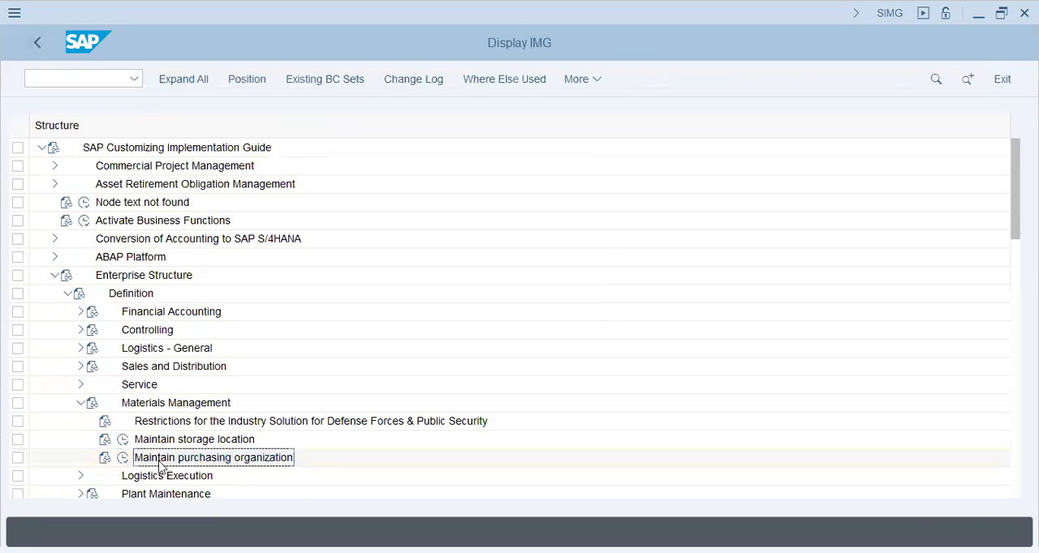
{"action": "left_click", "coordinate": [81, 403]}
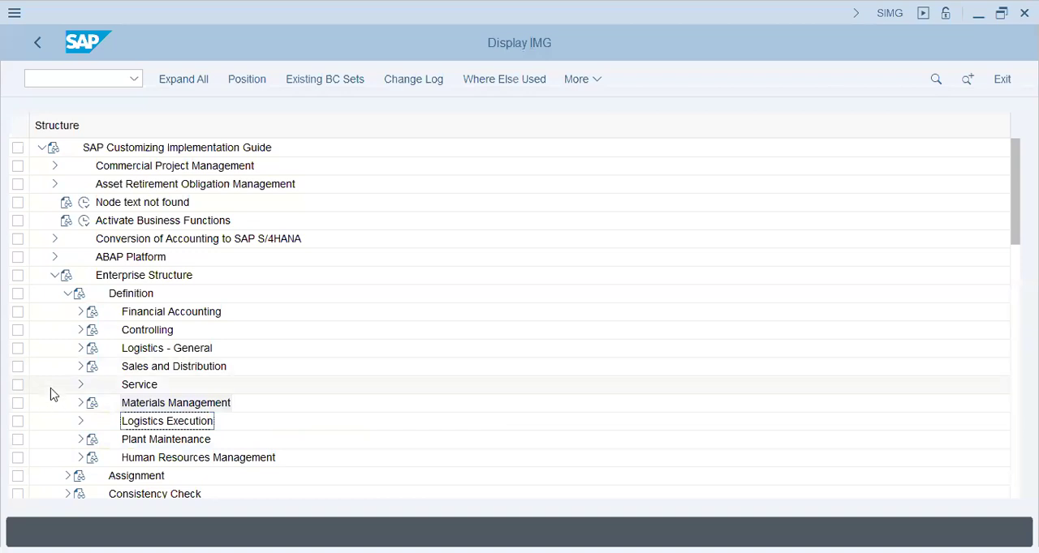
{"action": "left_click", "coordinate": [65, 293]}
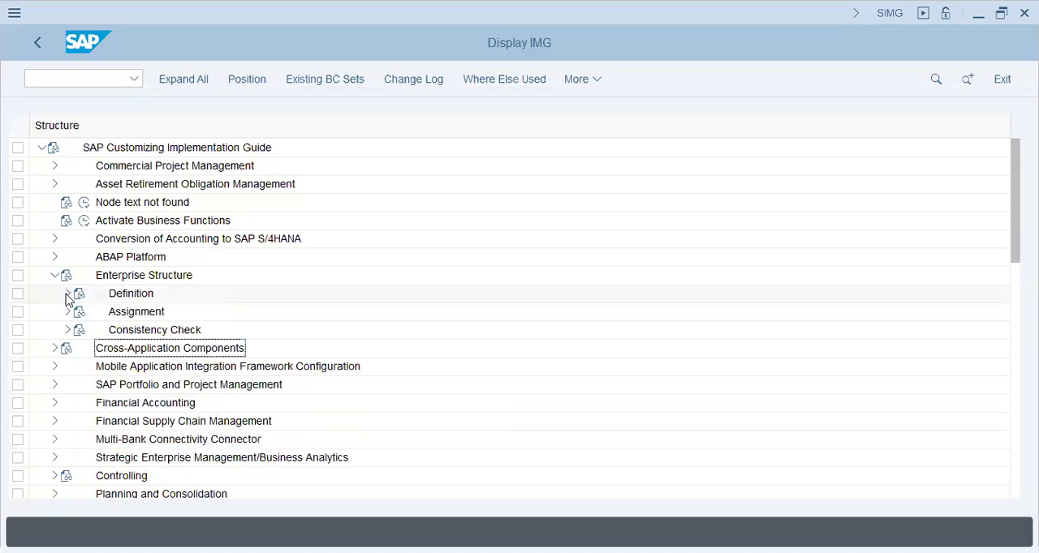
{"action": "left_click", "coordinate": [84, 313]}
{"action": "left_click", "coordinate": [133, 316]}
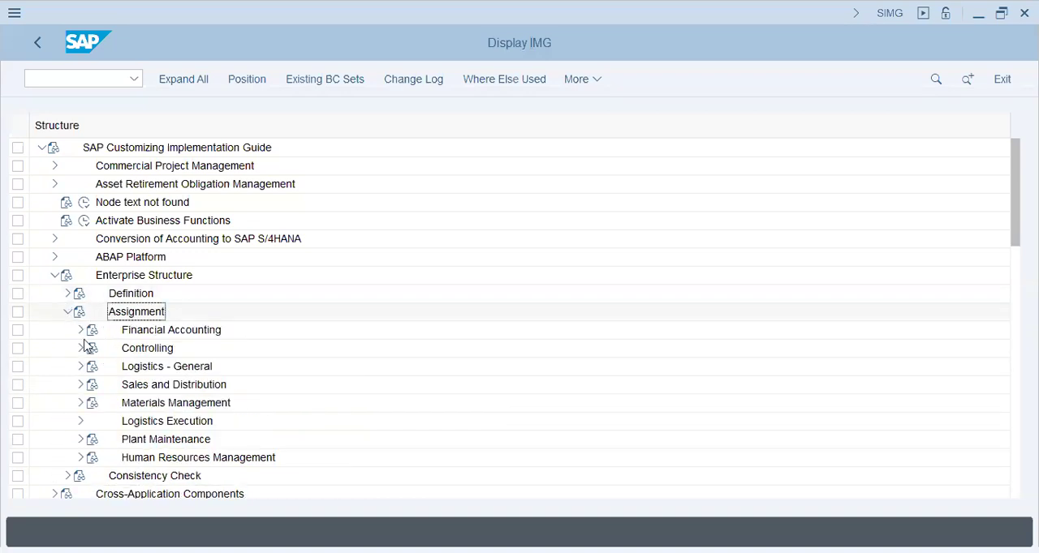
- Start new entries in the Assign plant to company code activity under Logistics - General
{"action": "left_click", "coordinate": [81, 367]}
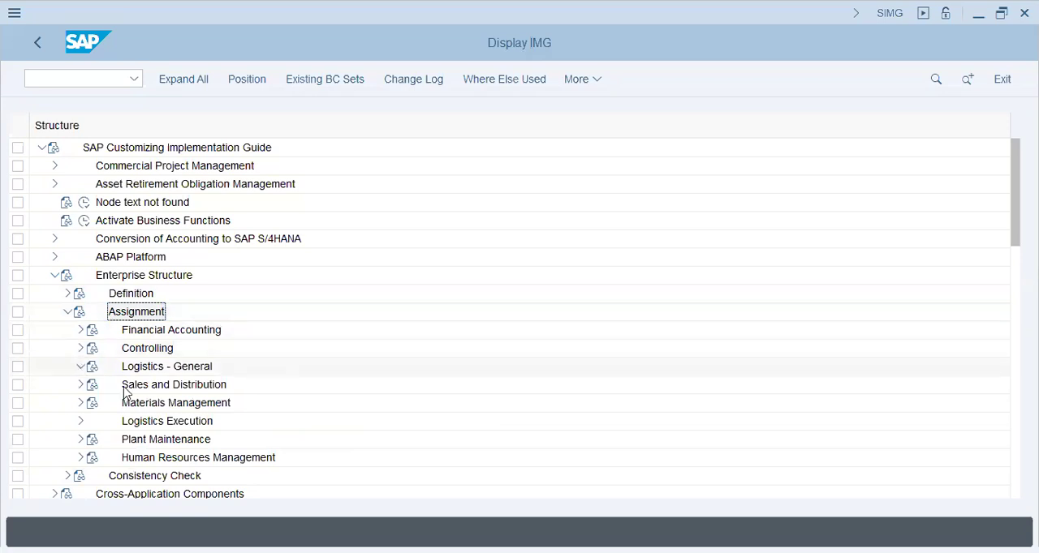
{"action": "left_click", "coordinate": [253, 390]}
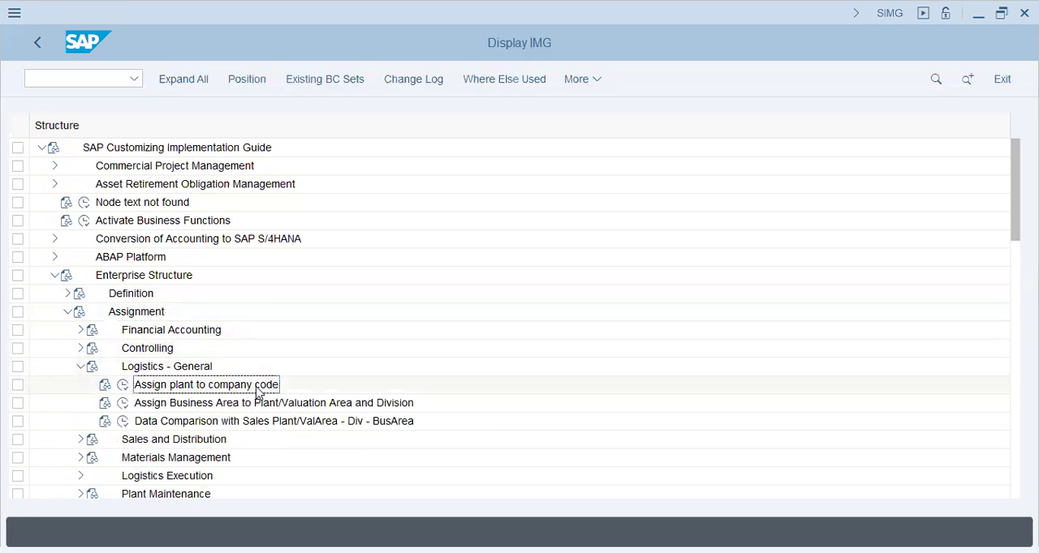
{"action": "left_click", "coordinate": [124, 389]}
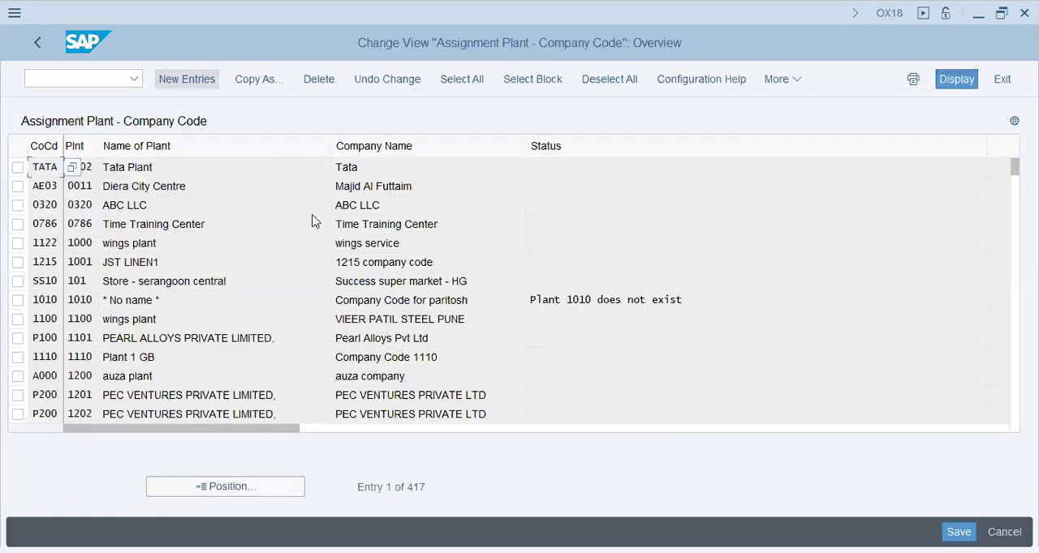
{"action": "key", "text": "F5"}
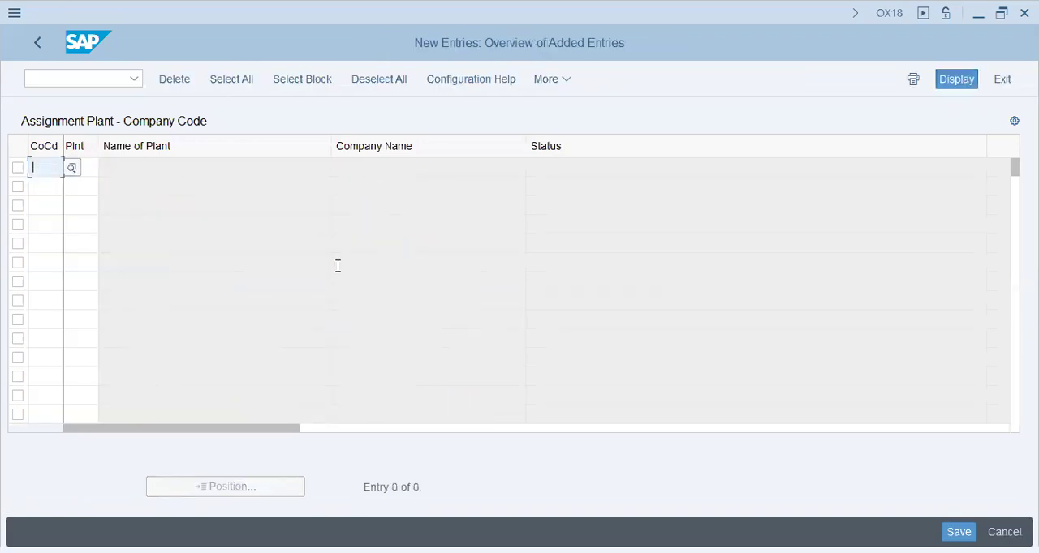
- Assign plant T72 to company code T72 and save the assignment under the proposed customizing request
{"action": "type", "text": "t72"}
{"action": "key", "text": "Tab"}
{"action": "type", "text": "t72"}
{"action": "key", "text": "Return"}
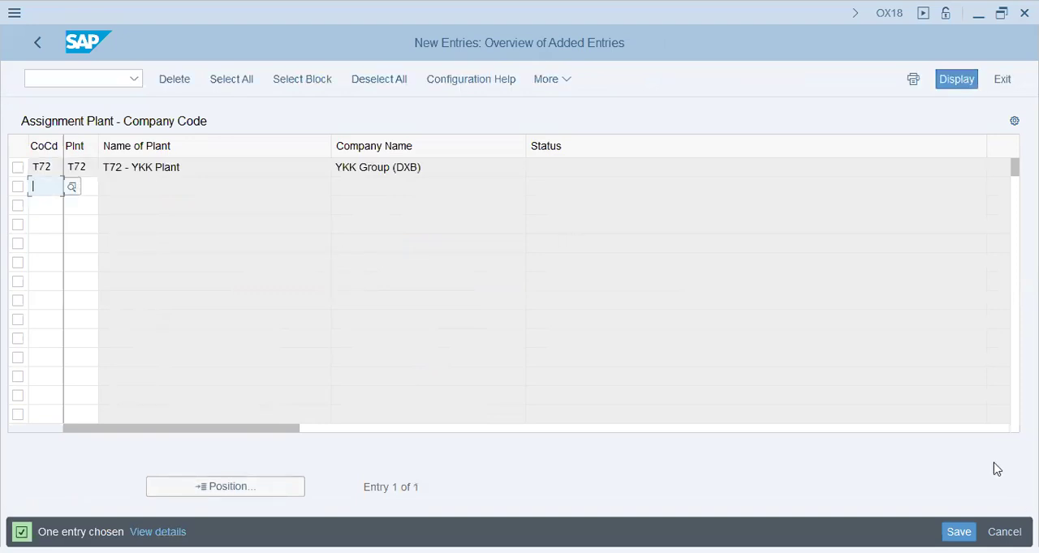
{"action": "key", "text": "ctrl+s"}
{"action": "left_click", "coordinate": [349, 355]}
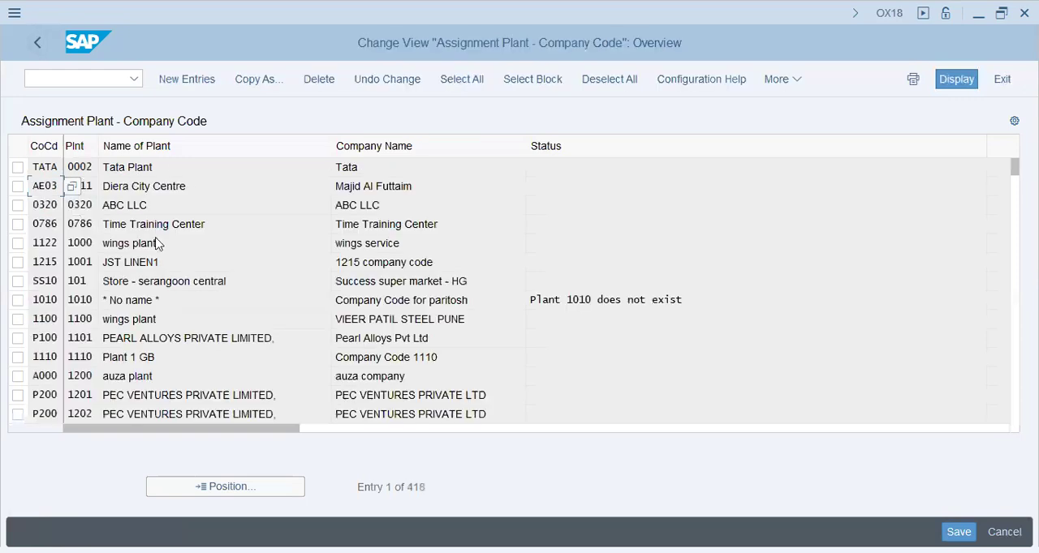
- Leave the plant assignment and try to open Assign sales organization to company code under Sales and Distribution
{"action": "key", "text": "F3"}
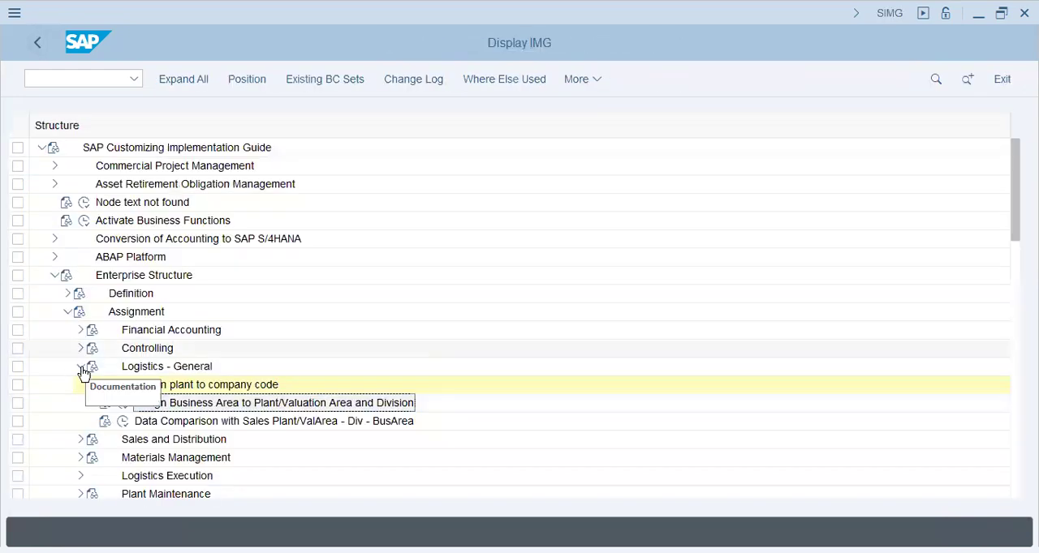
{"action": "left_click", "coordinate": [81, 369]}
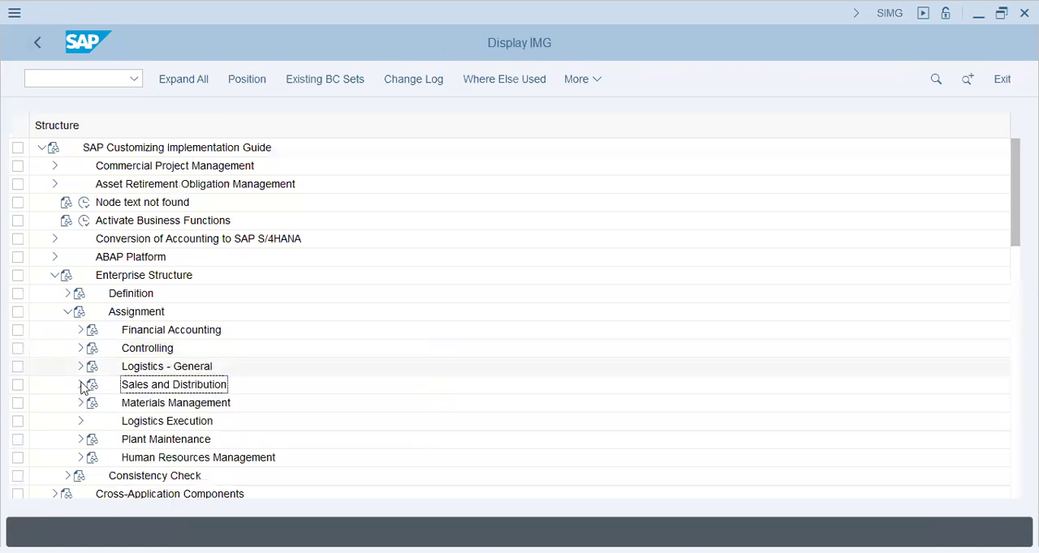
{"action": "double_click", "coordinate": [165, 384]}
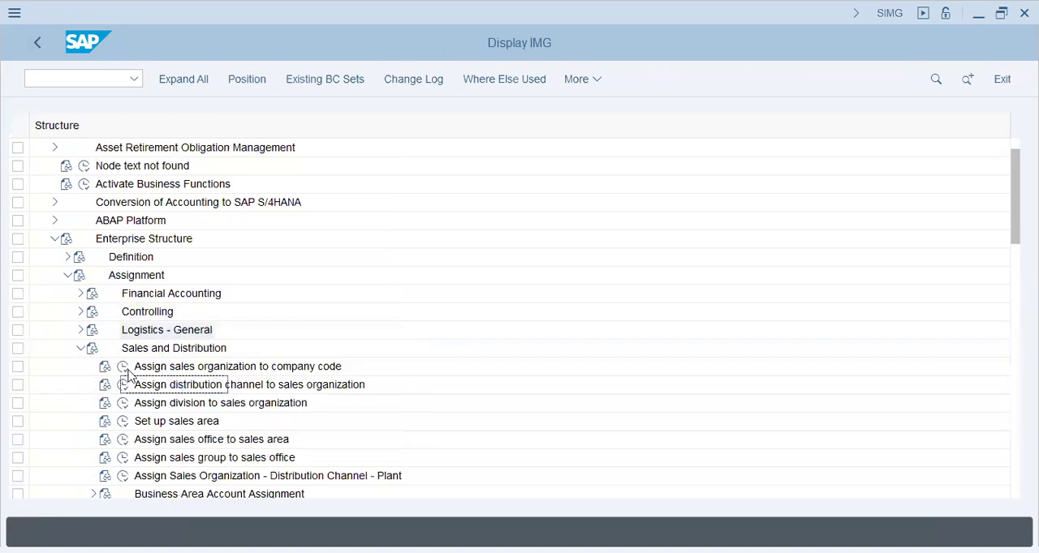
{"action": "left_click", "coordinate": [130, 369]}
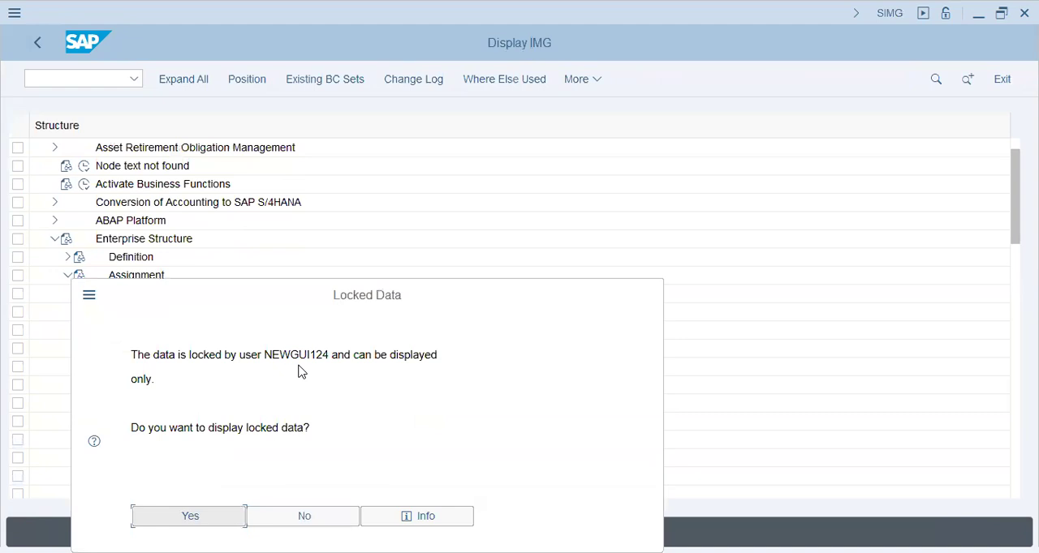
{"action": "left_click", "coordinate": [295, 515]}
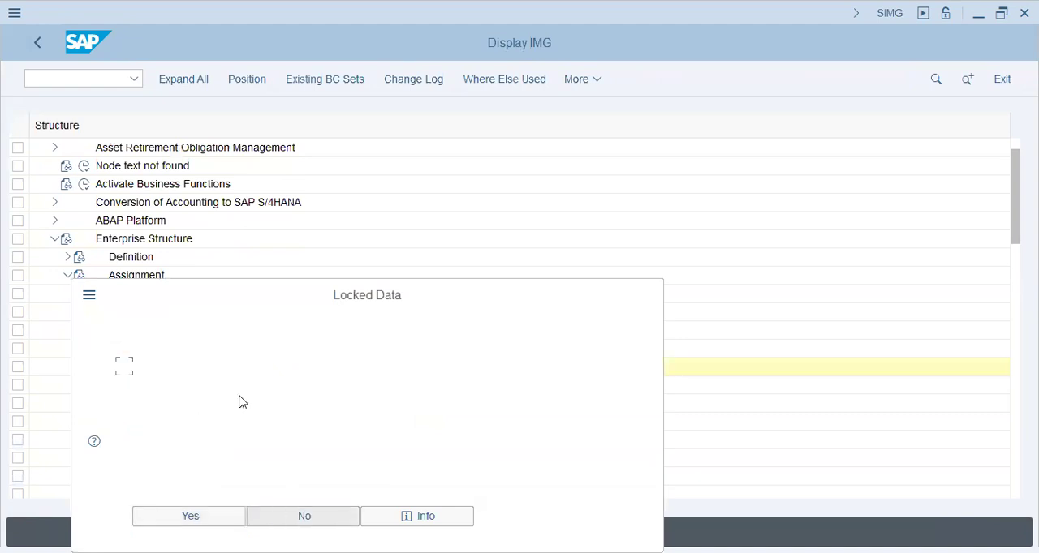
- In Assign distribution channel to sales organization, add a new entry assigning channel Y1 to sales organization T72
{"action": "left_click", "coordinate": [122, 388]}
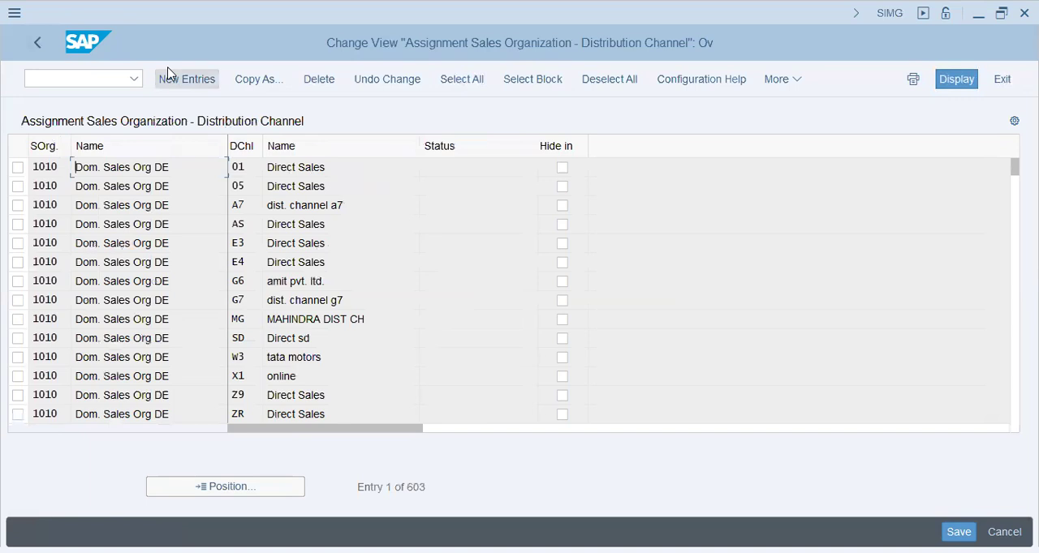
{"action": "left_click", "coordinate": [185, 78]}
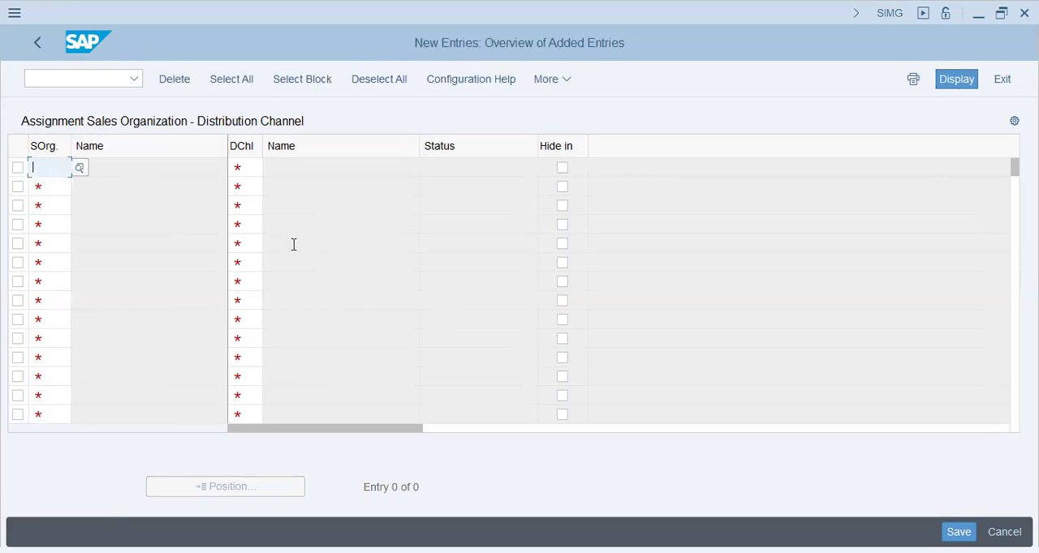
{"action": "type", "text": "t72"}
{"action": "key", "text": "Tab"}
{"action": "type", "text": "y1"}
{"action": "key", "text": "Return"}
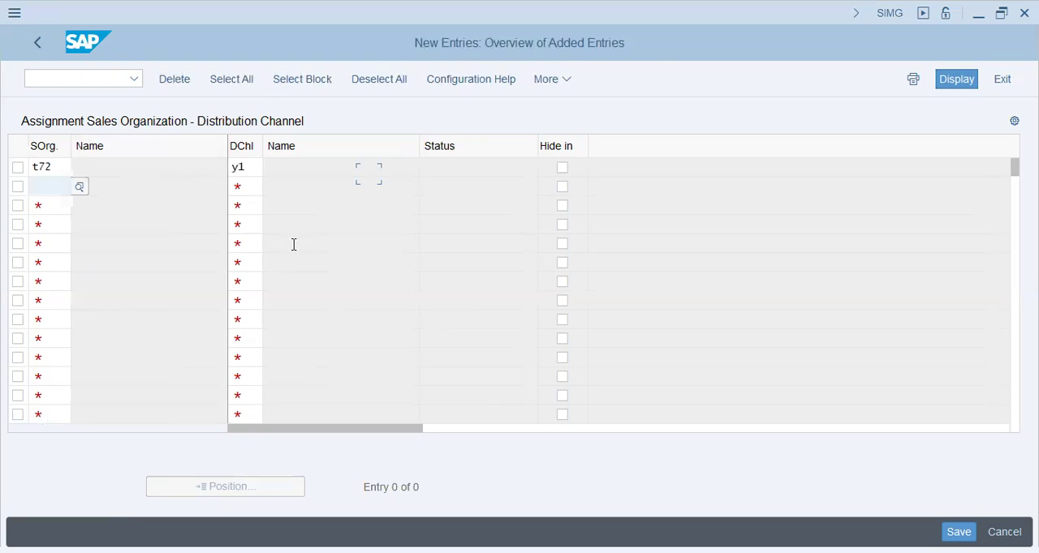
{"action": "type", "text": "t72"}
{"action": "key", "text": "Tab"}
{"action": "type", "text": "72"}
{"action": "key", "text": "Return"}
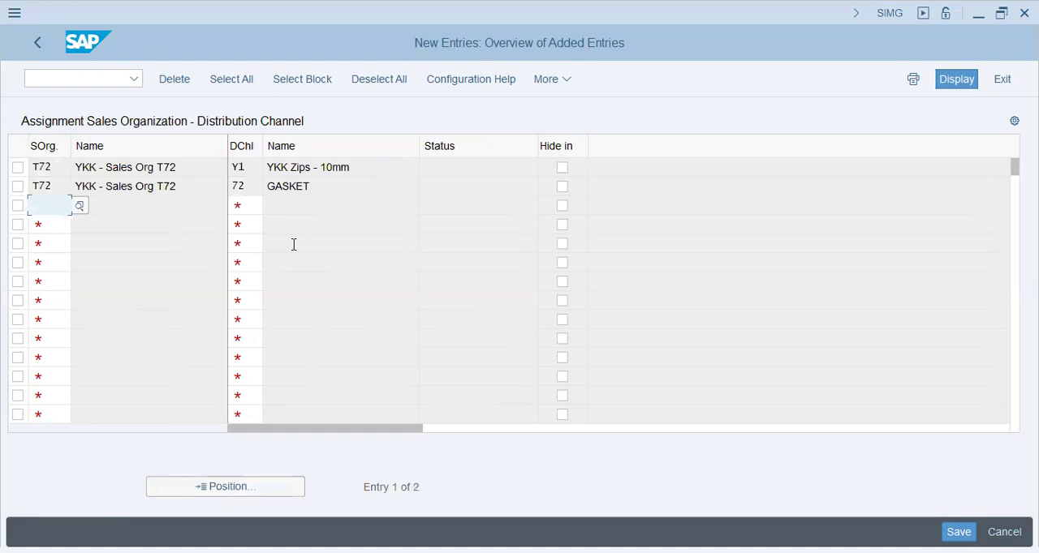
{"action": "left_click", "coordinate": [19, 188]}
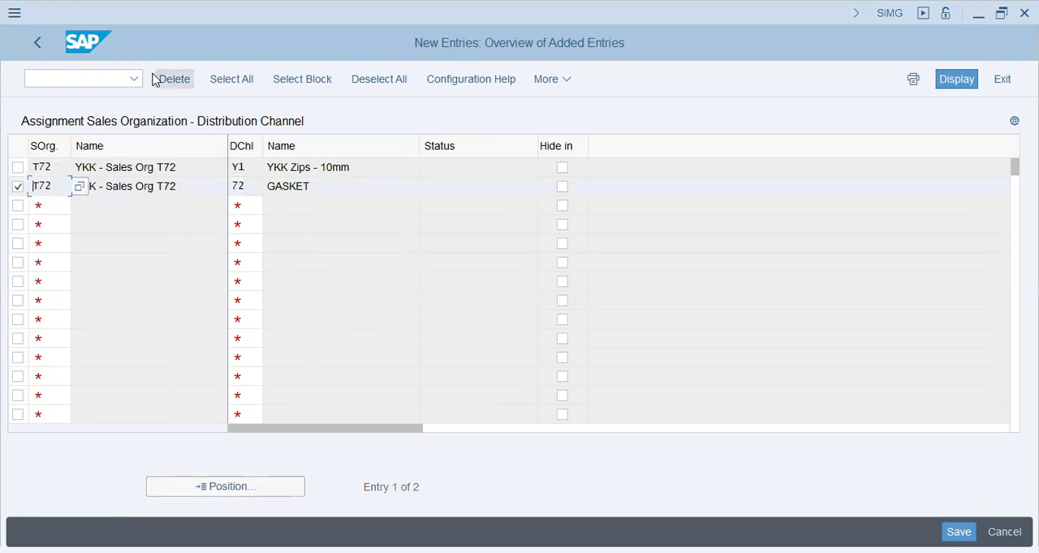
{"action": "left_click", "coordinate": [174, 79]}
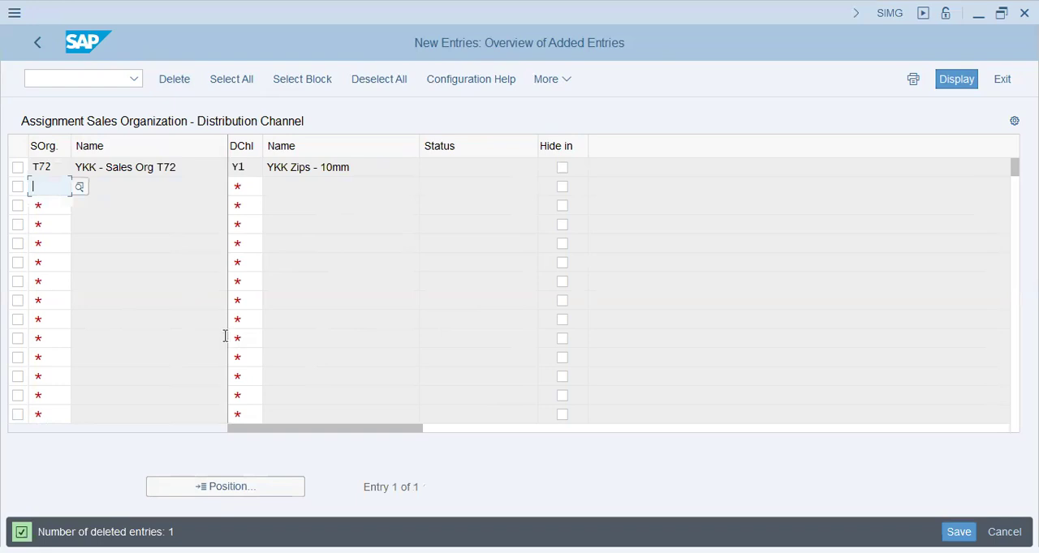
- Assign distribution channel Y2 to sales organization T72 and save the assignments under the proposed customizing request
{"action": "type", "text": "t72"}
{"action": "key", "text": "Tab"}
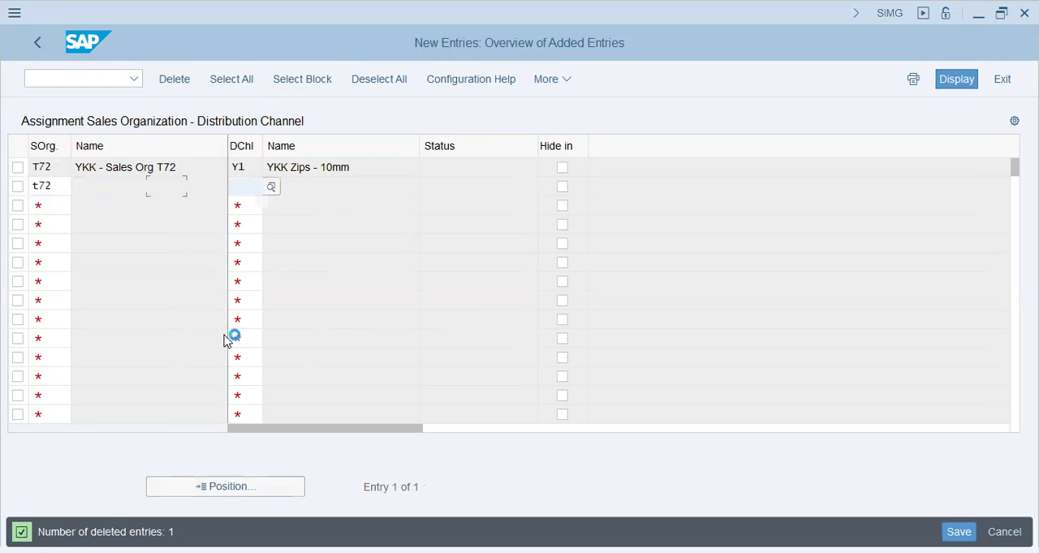
{"action": "type", "text": "y2"}
{"action": "key", "text": "Return"}
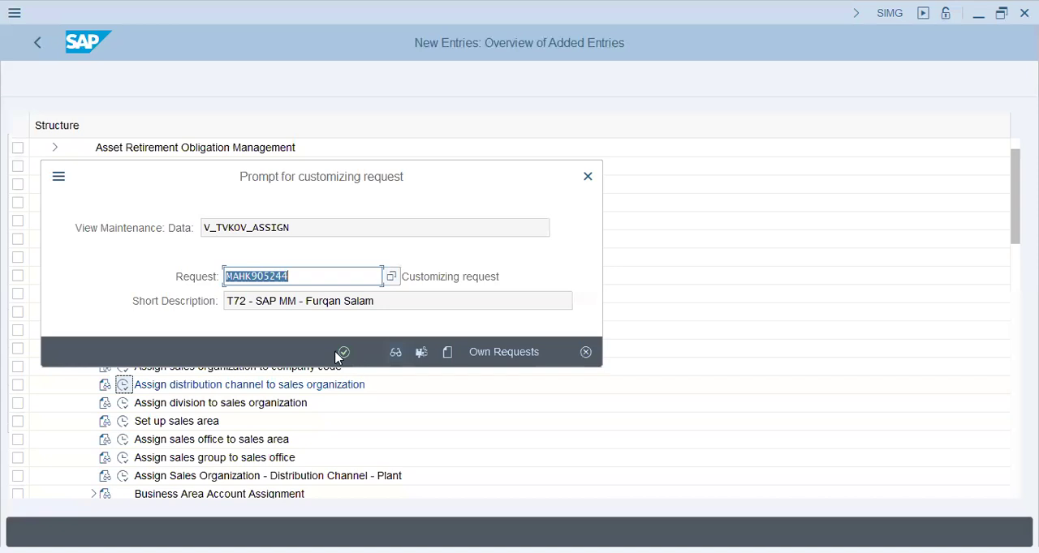
{"action": "left_click", "coordinate": [347, 354]}
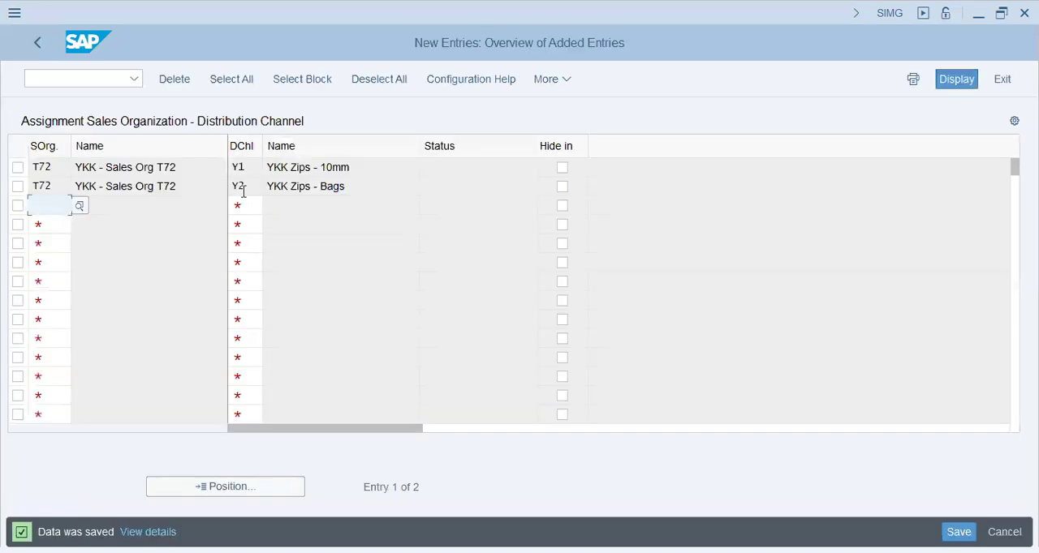
{"action": "left_click", "coordinate": [244, 191]}
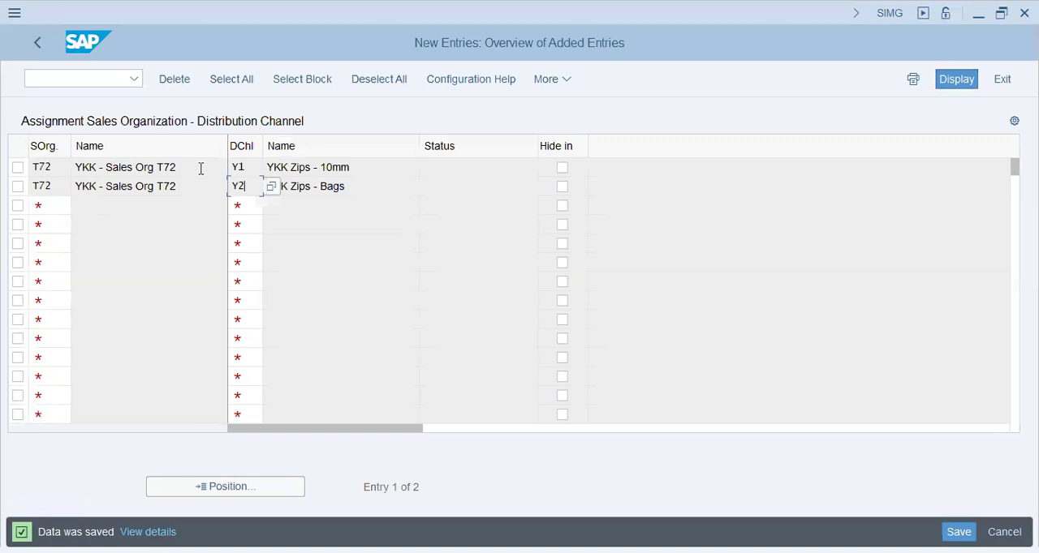
{"action": "left_click_drag", "start_coordinate": [198, 167], "coordinate": [7, 160]}
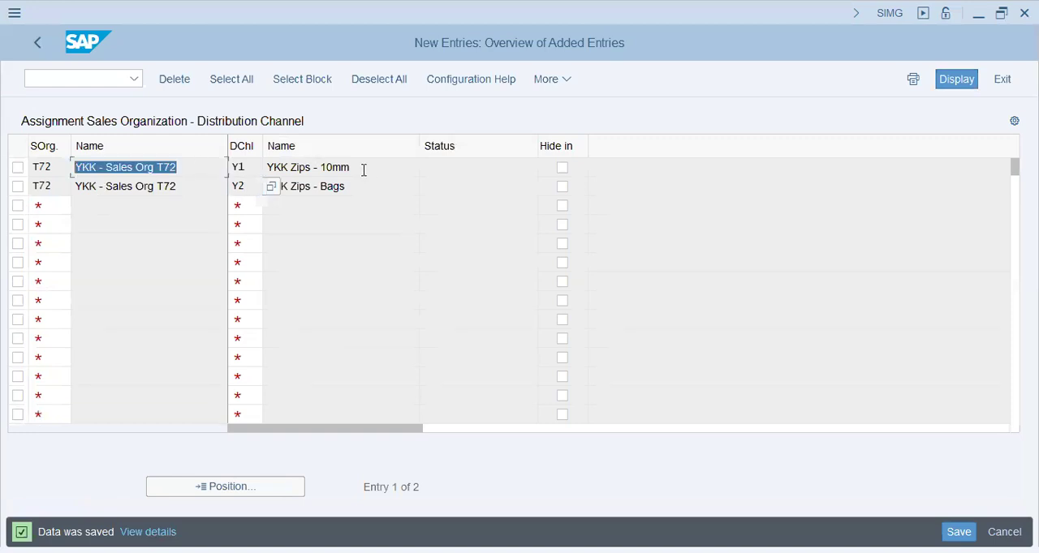
{"action": "left_click_drag", "start_coordinate": [266, 168], "coordinate": [233, 163]}
{"action": "left_click_drag", "start_coordinate": [355, 186], "coordinate": [202, 186]}
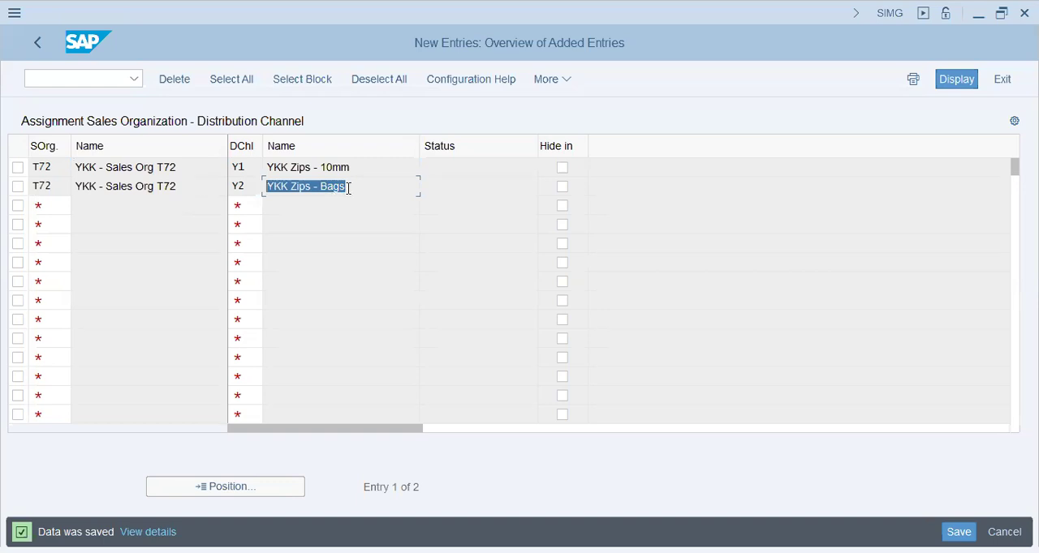
{"action": "left_click", "coordinate": [309, 190]}
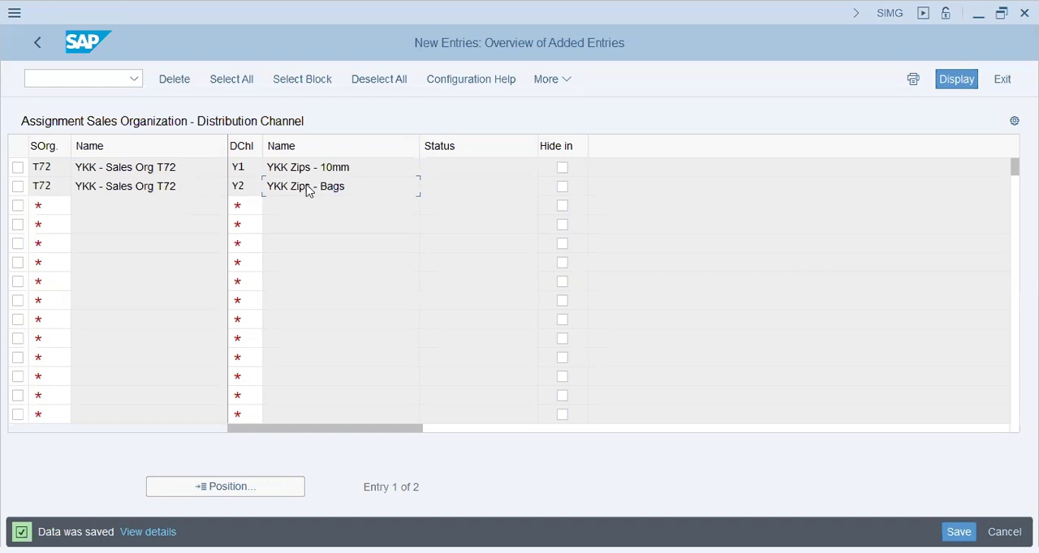
{"action": "left_click", "coordinate": [249, 186]}
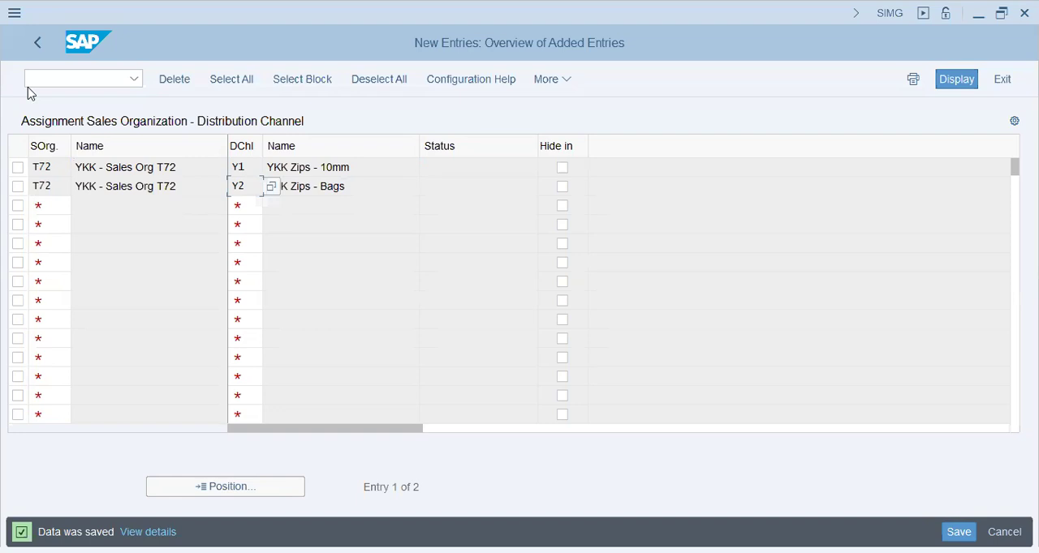
- In Assign division to sales organization, add a new entry assigning division Y1 to sales organization T72
{"action": "left_click", "coordinate": [34, 45]}
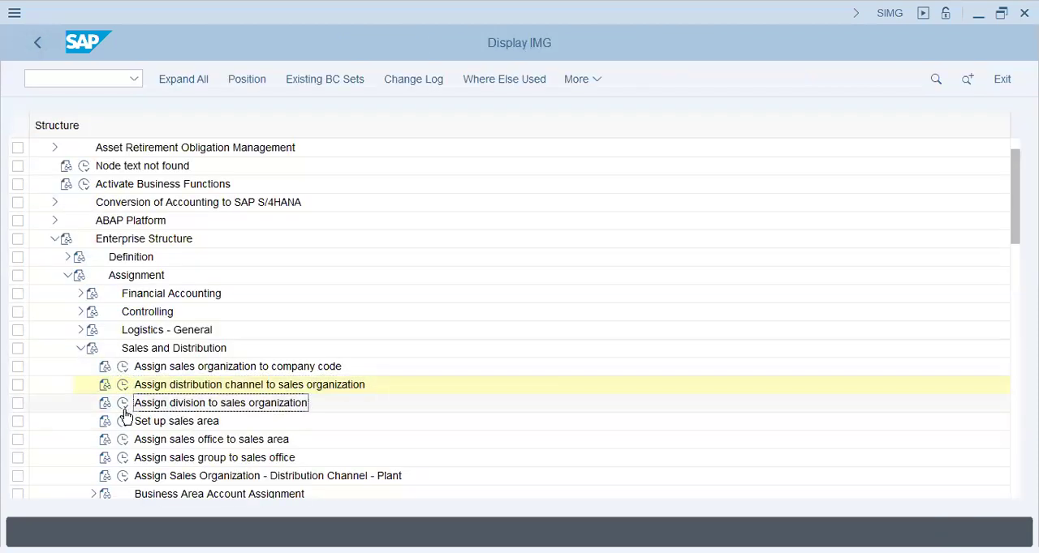
{"action": "double_click", "coordinate": [207, 404]}
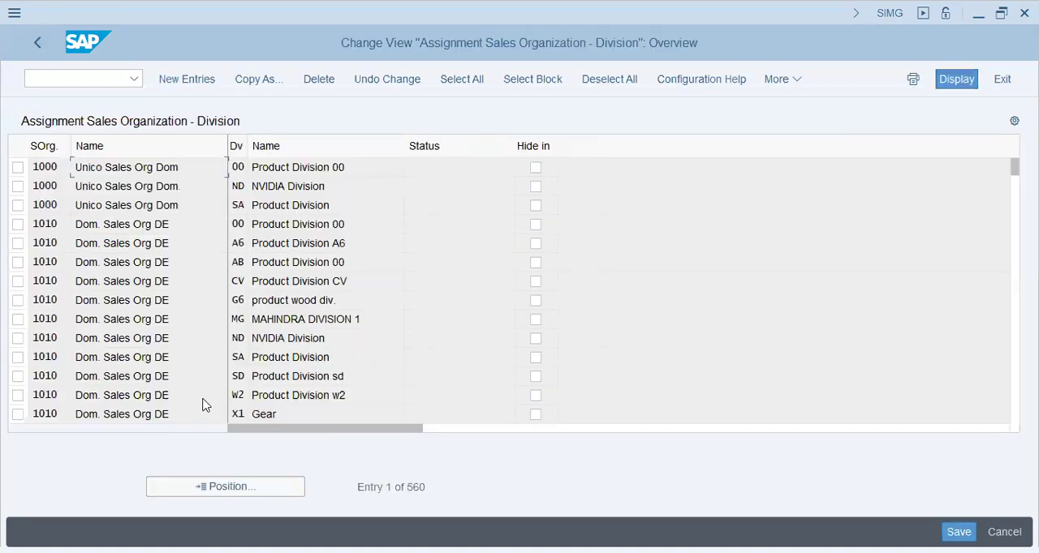
{"action": "left_click", "coordinate": [215, 82]}
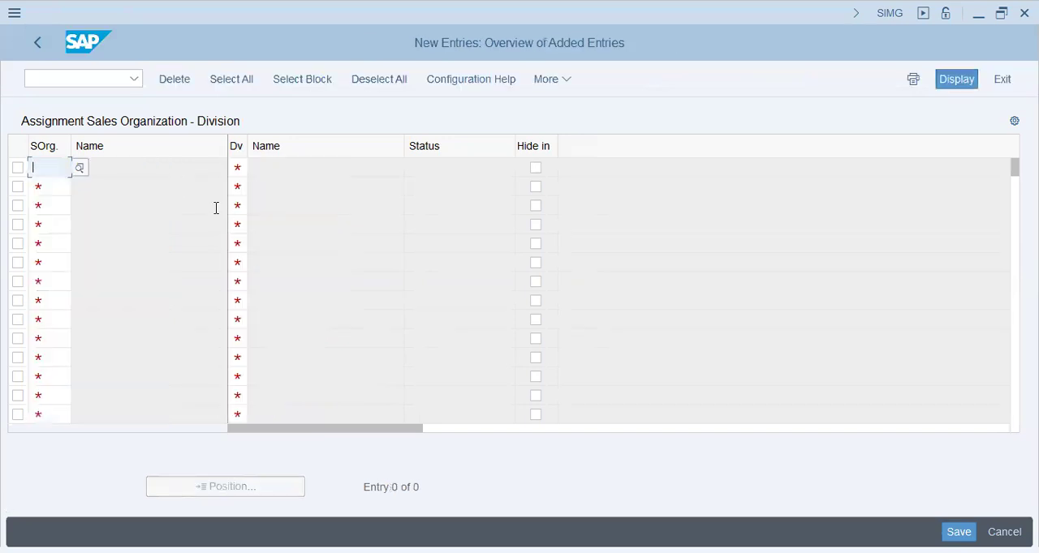
{"action": "type", "text": "t72"}
{"action": "key", "text": "Tab"}
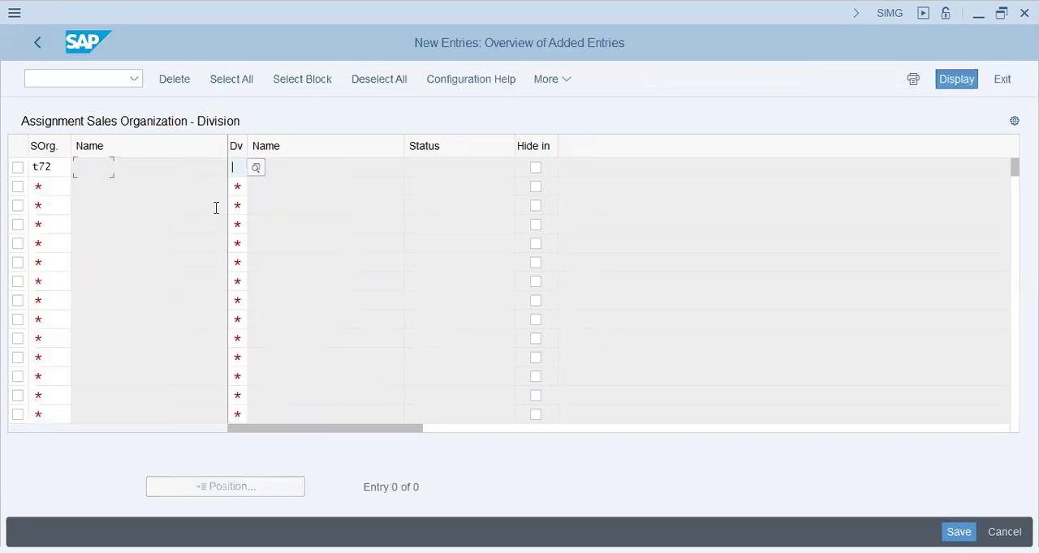
{"action": "type", "text": "1y1"}
{"action": "key", "text": "Return"}
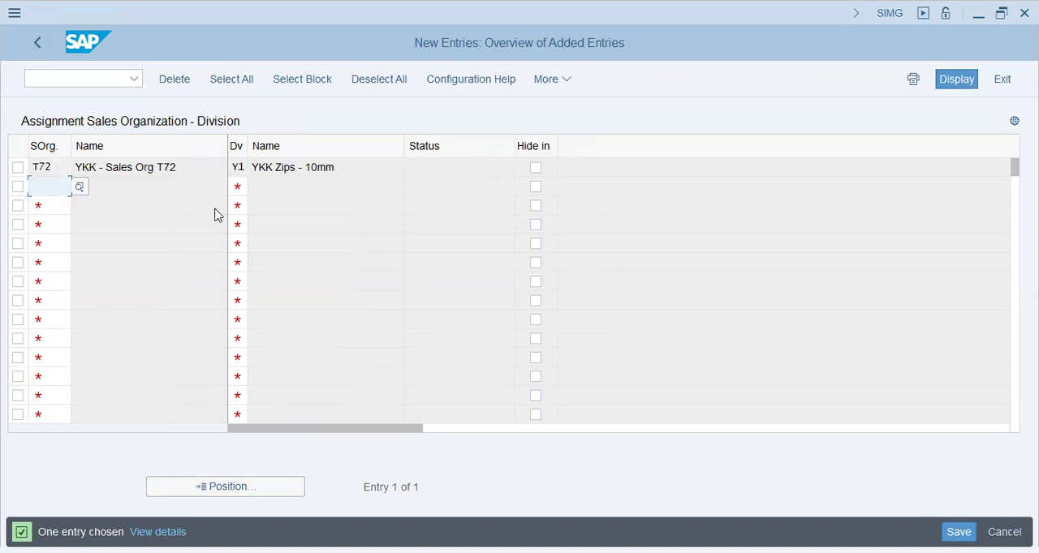
- Assign division Y2 to sales organization T72 and save the division assignments under the proposed customizing request
{"action": "type", "text": "t72"}
{"action": "key", "text": "Tab"}
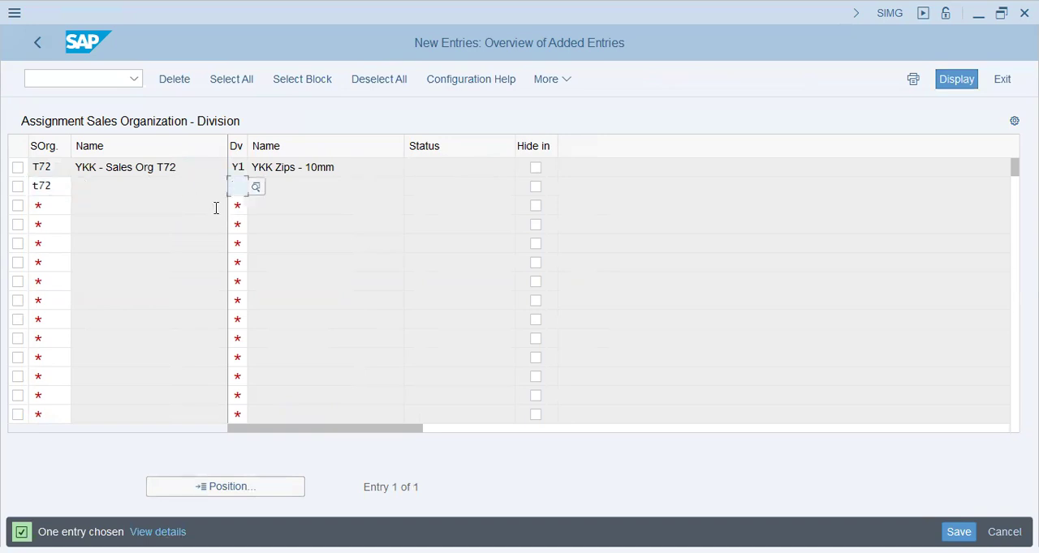
{"action": "type", "text": "y2"}
{"action": "key", "text": "Return"}
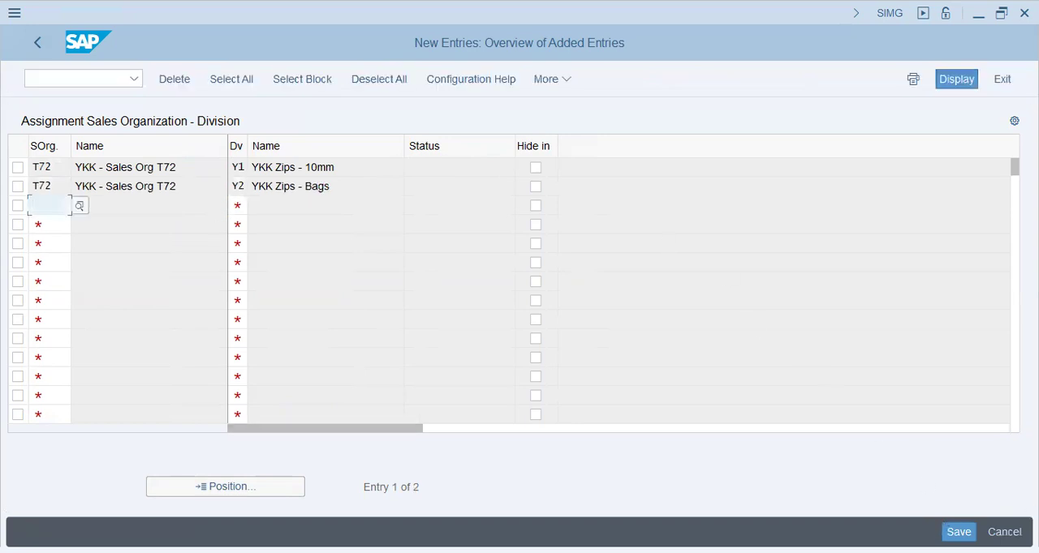
{"action": "left_click", "coordinate": [958, 529]}
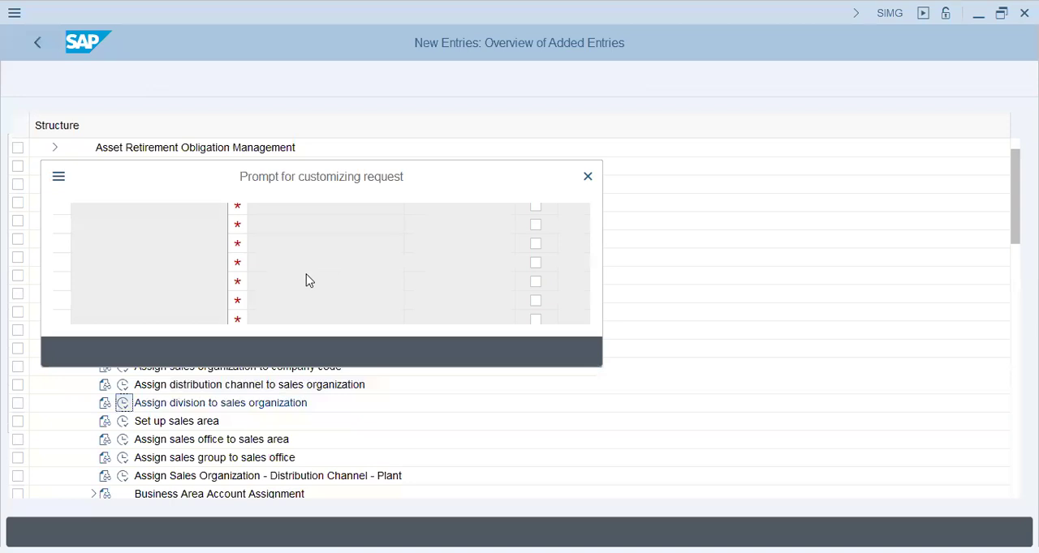
{"action": "left_click", "coordinate": [345, 352]}
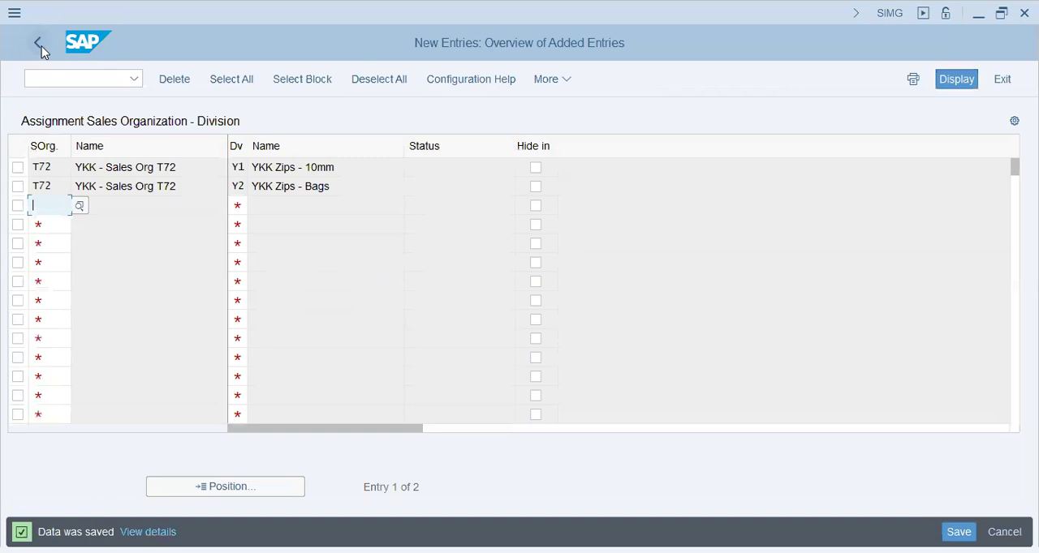
- Leave the division assignment and open Set up sales area under Sales and Distribution
{"action": "left_click", "coordinate": [40, 47]}
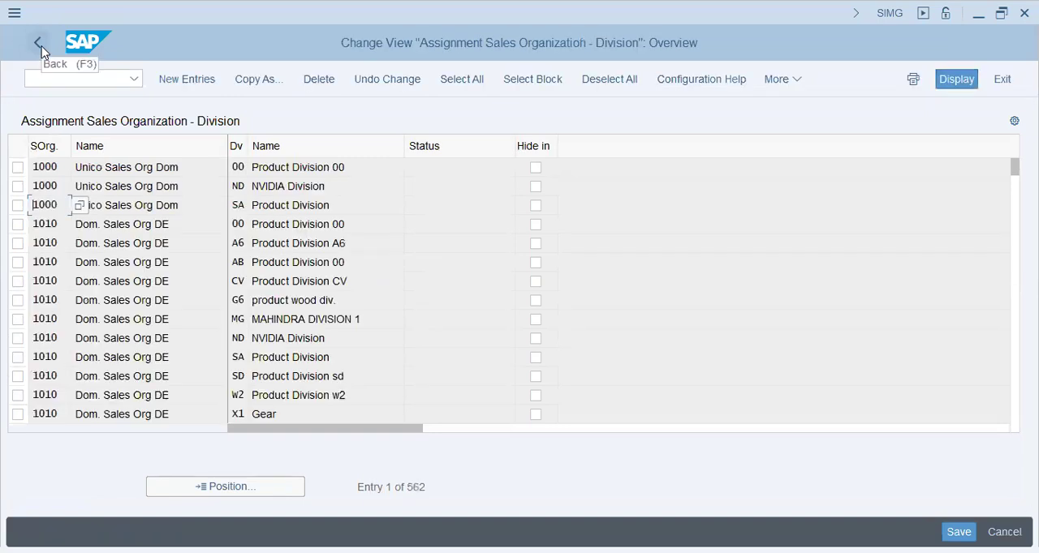
{"action": "left_click", "coordinate": [41, 47]}
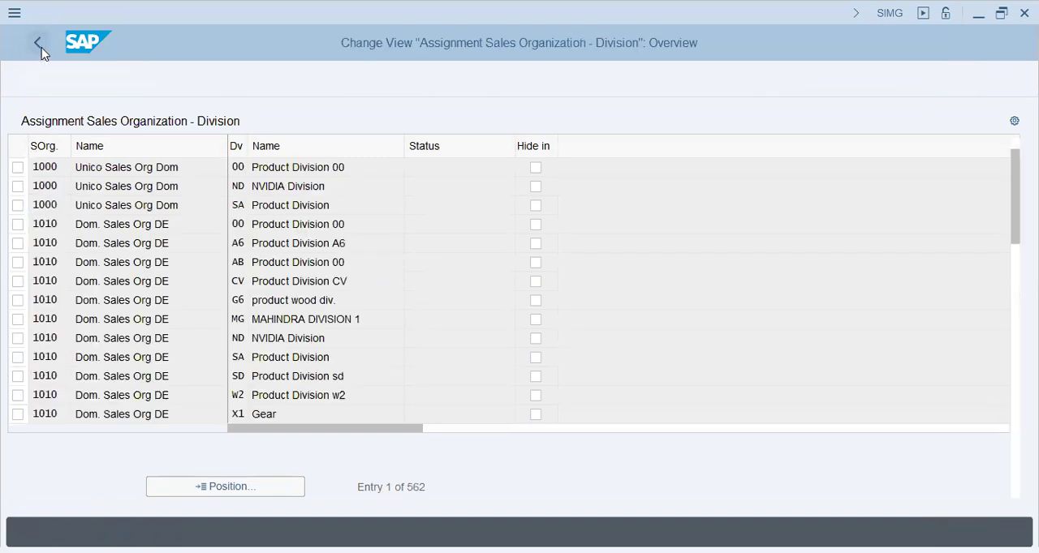
{"action": "left_click", "coordinate": [166, 426]}
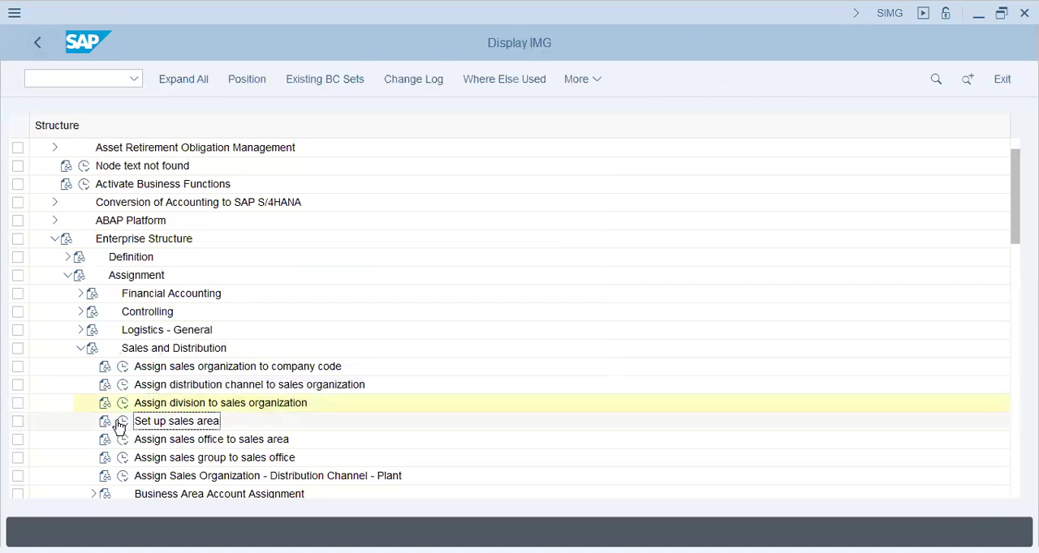
{"action": "left_click", "coordinate": [122, 422]}
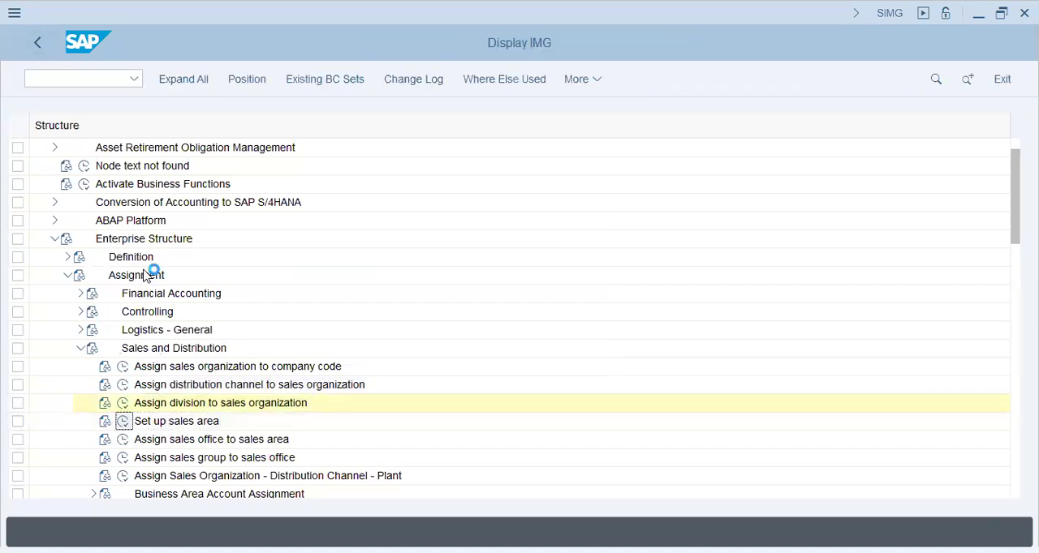
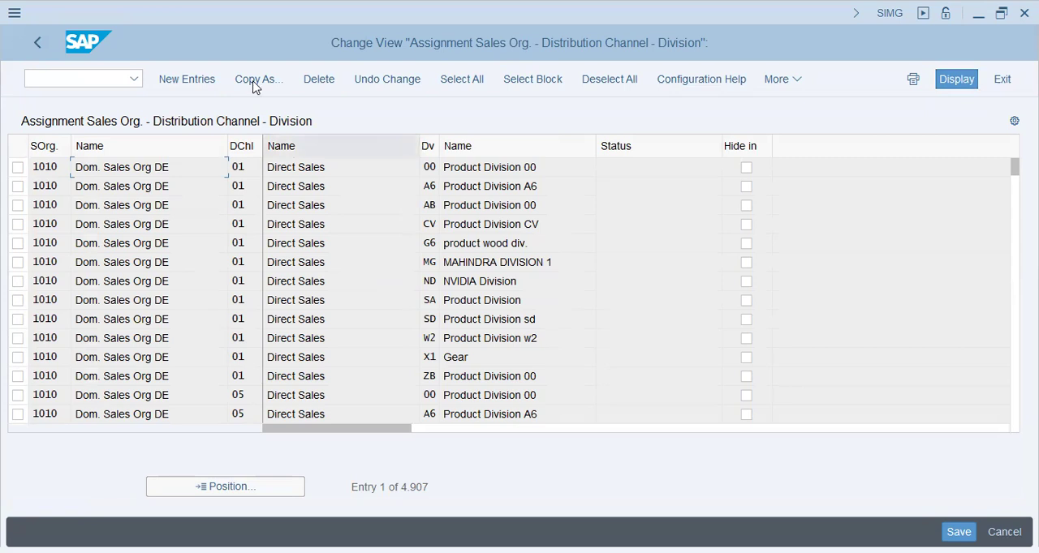
- Add a new sales area entry combining sales organization T72, distribution channel Y1 and division Y1
{"action": "left_click", "coordinate": [186, 80]}
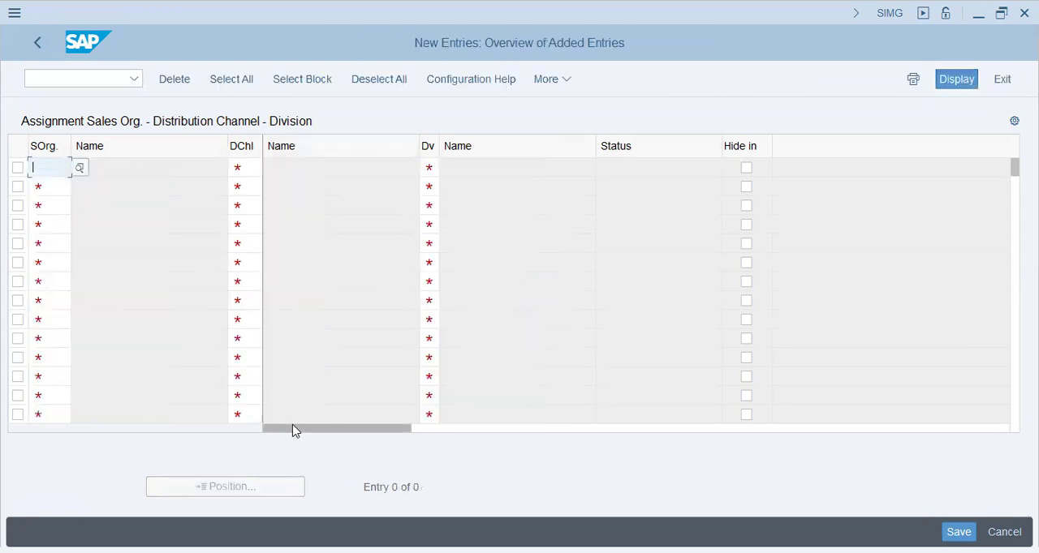
{"action": "type", "text": "t72"}
{"action": "key", "text": "Tab"}
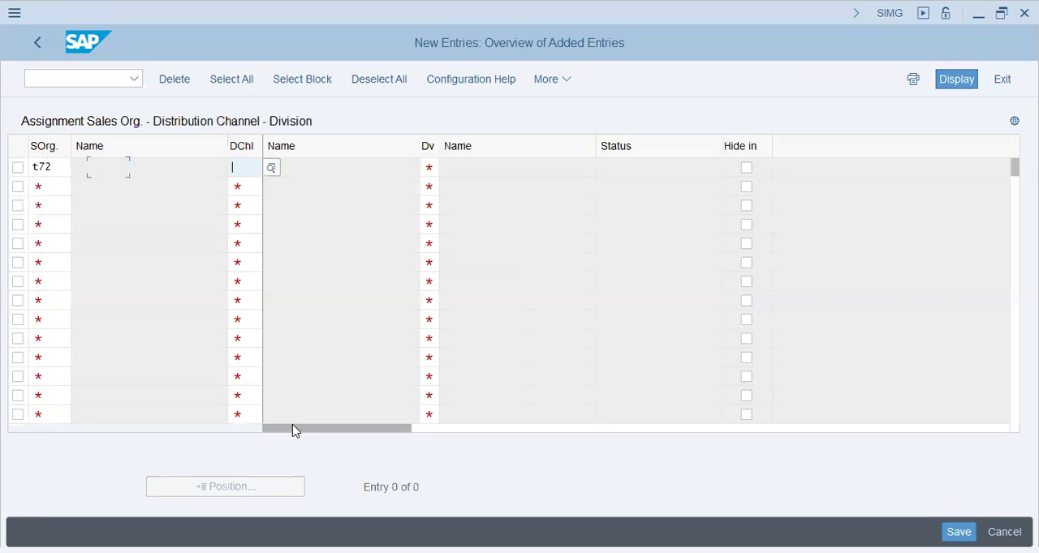
{"action": "type", "text": "y1"}
{"action": "key", "text": "Tab"}
{"action": "type", "text": "y1"}
{"action": "key", "text": "Return"}
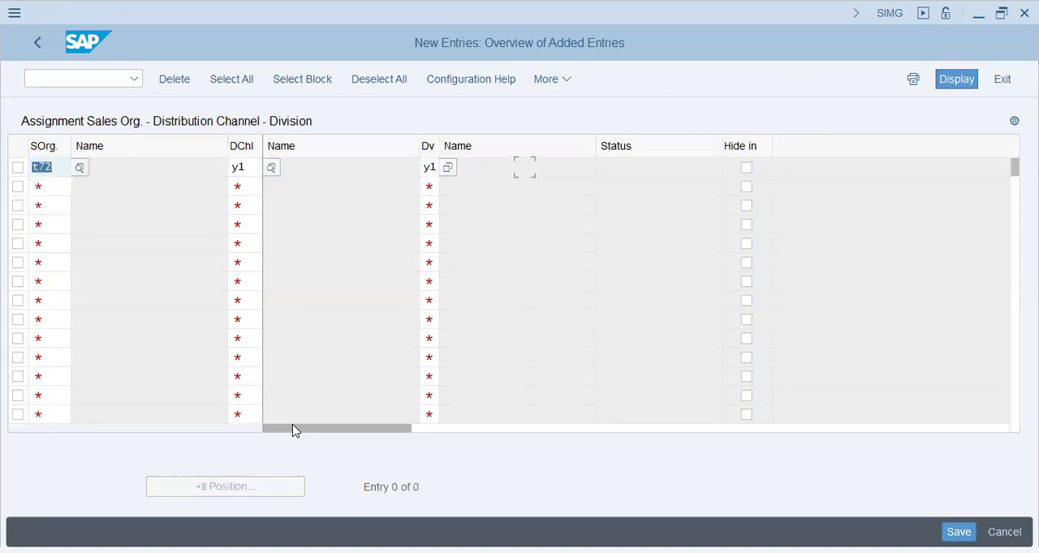
- Add the sales area T72 with distribution channel Y2 and division Y2, and save both under the proposed customizing request
{"action": "key", "text": "Down"}
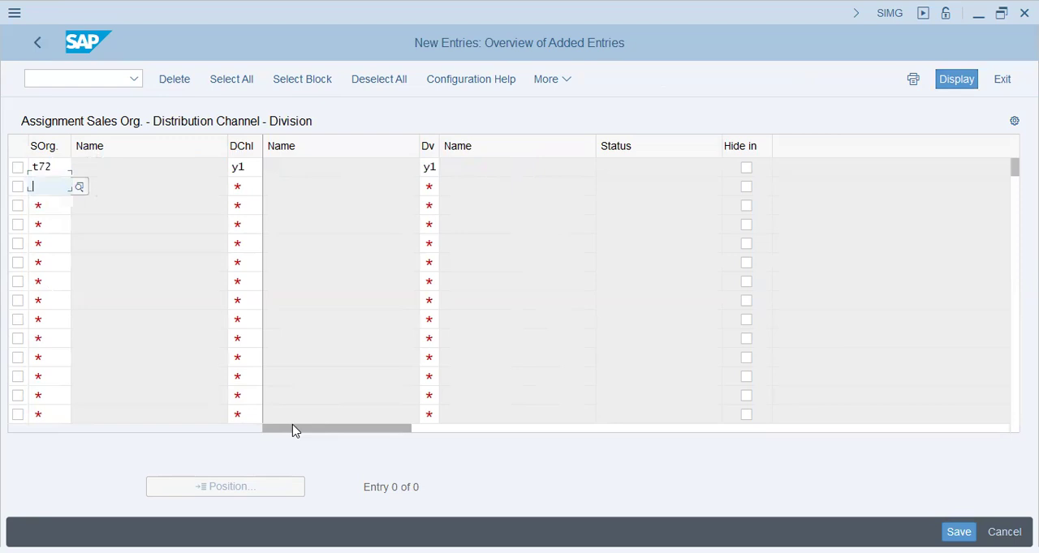
{"action": "type", "text": "t72"}
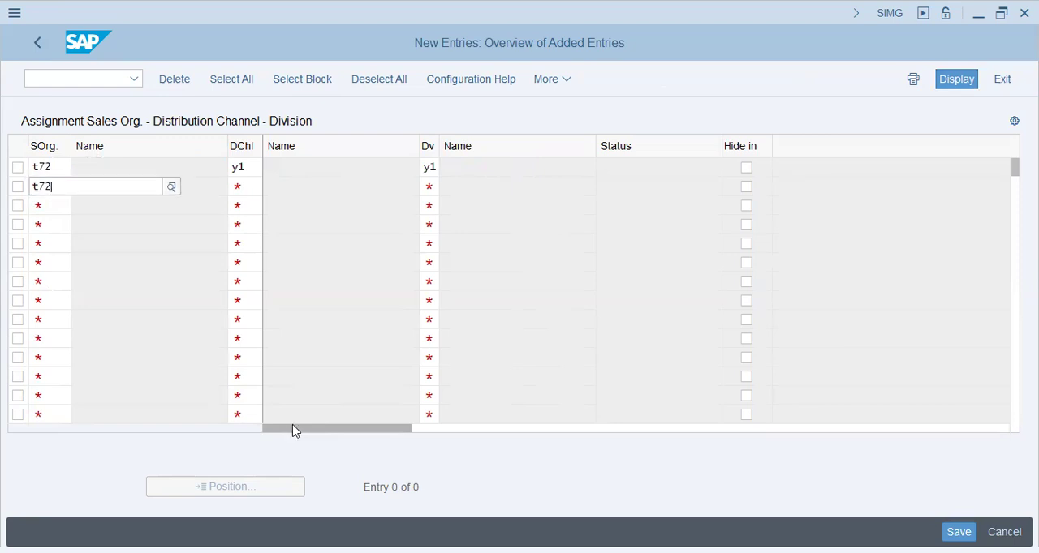
{"action": "key", "text": "Tab"}
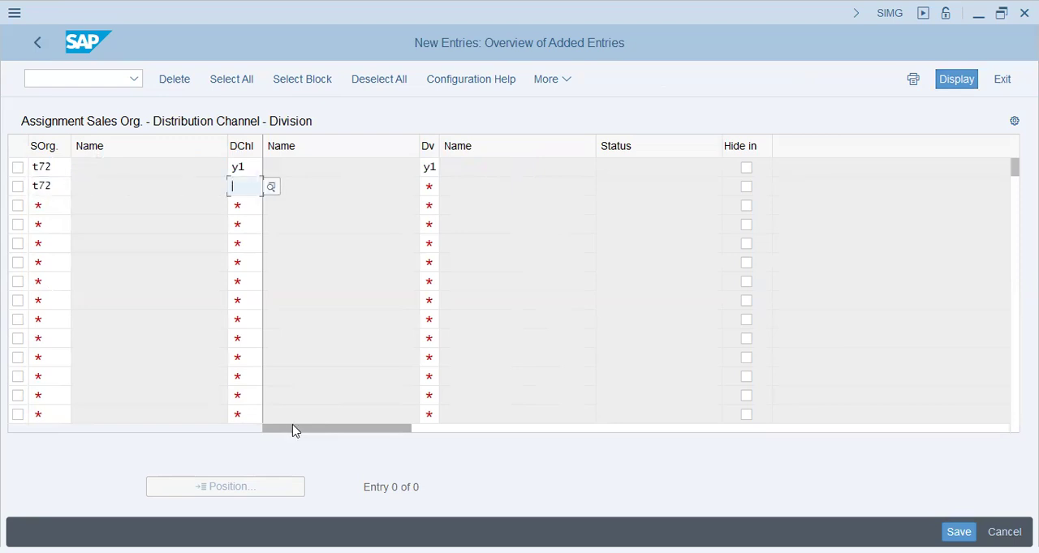
{"action": "type", "text": "y2"}
{"action": "key", "text": "Tab"}
{"action": "type", "text": "y2"}
{"action": "key", "text": "Return"}
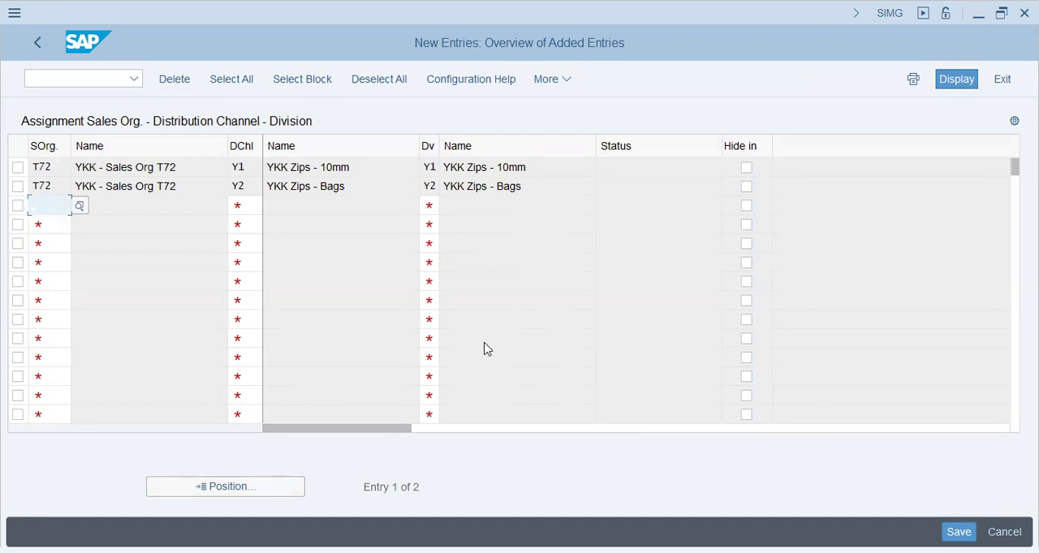
{"action": "key", "text": "ctrl+s"}
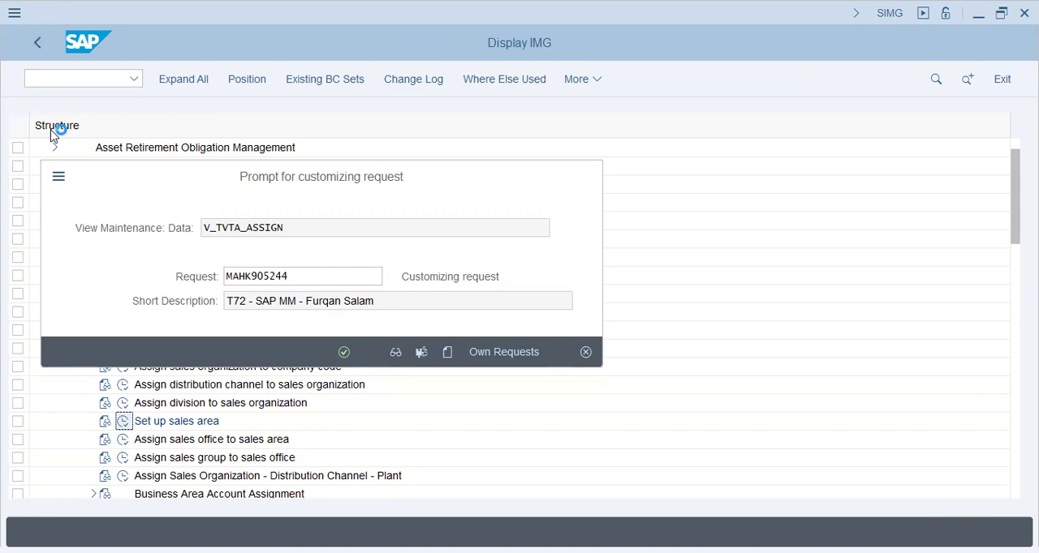
{"action": "left_click", "coordinate": [332, 356]}
{"action": "left_click", "coordinate": [334, 356]}
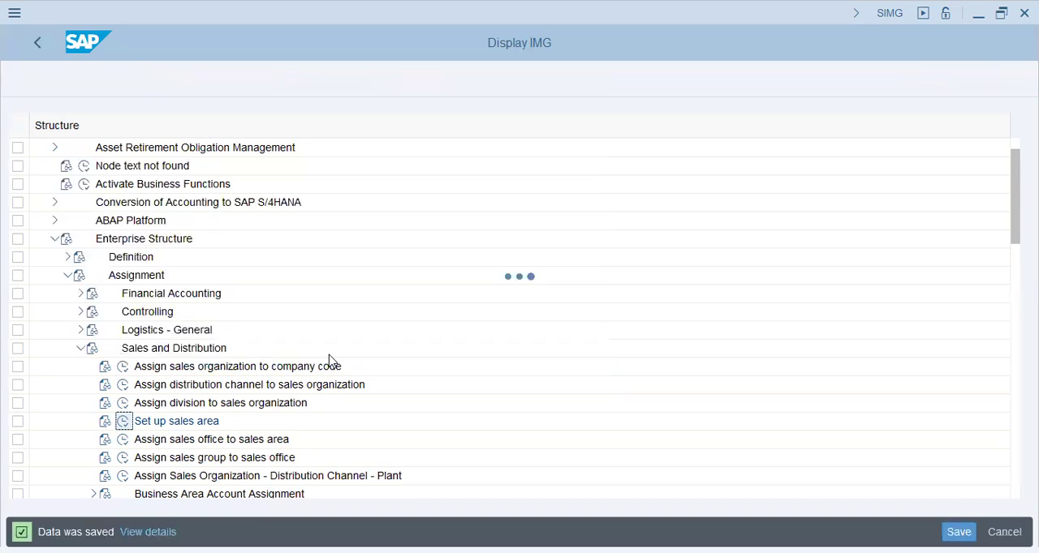
- Leave the sales area setup and open Assign sales office to sales area under Sales and Distribution
{"action": "left_click", "coordinate": [41, 47]}
{"action": "left_click", "coordinate": [41, 47]}
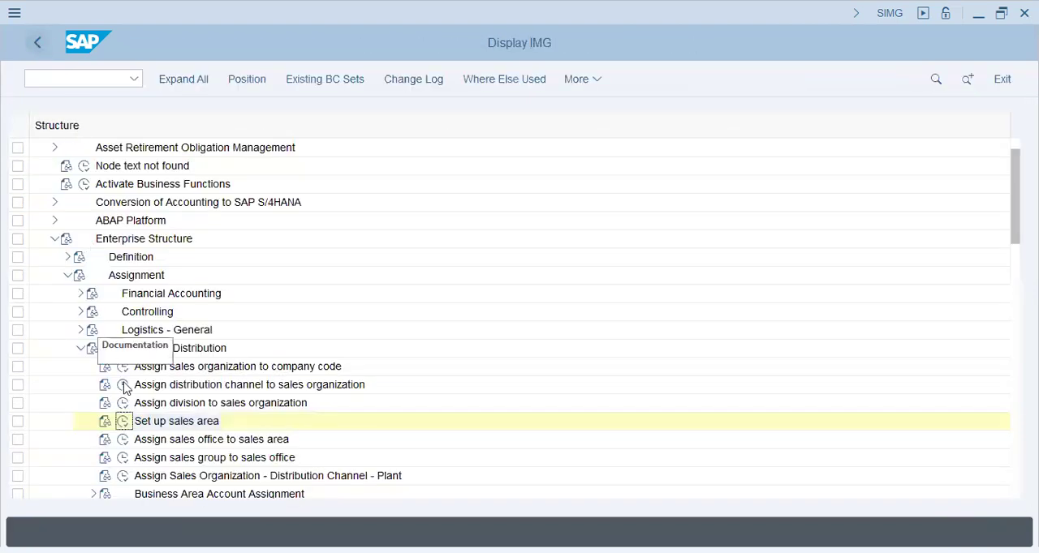
{"action": "left_click", "coordinate": [124, 441]}
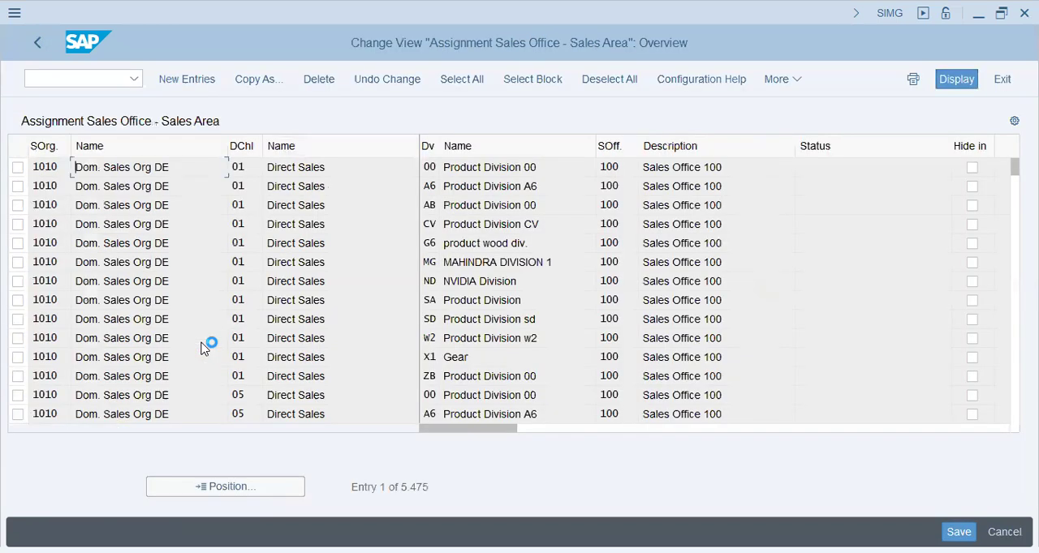
- Add a new entry assigning sales office YSHJ to sales organization T72, distribution channel Y1 and division Y1
{"action": "left_click", "coordinate": [185, 85]}
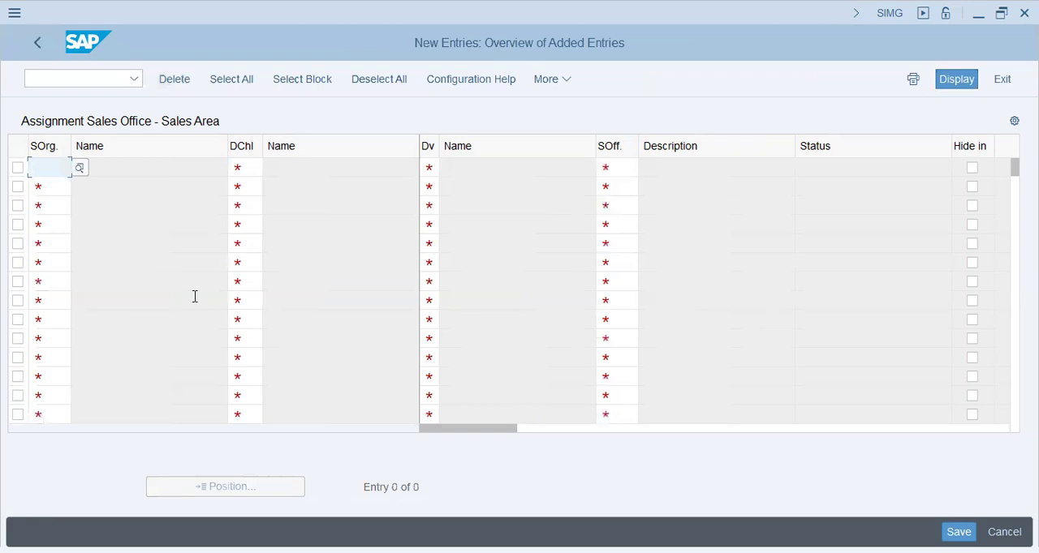
{"action": "type", "text": "t72"}
{"action": "key", "text": "Tab"}
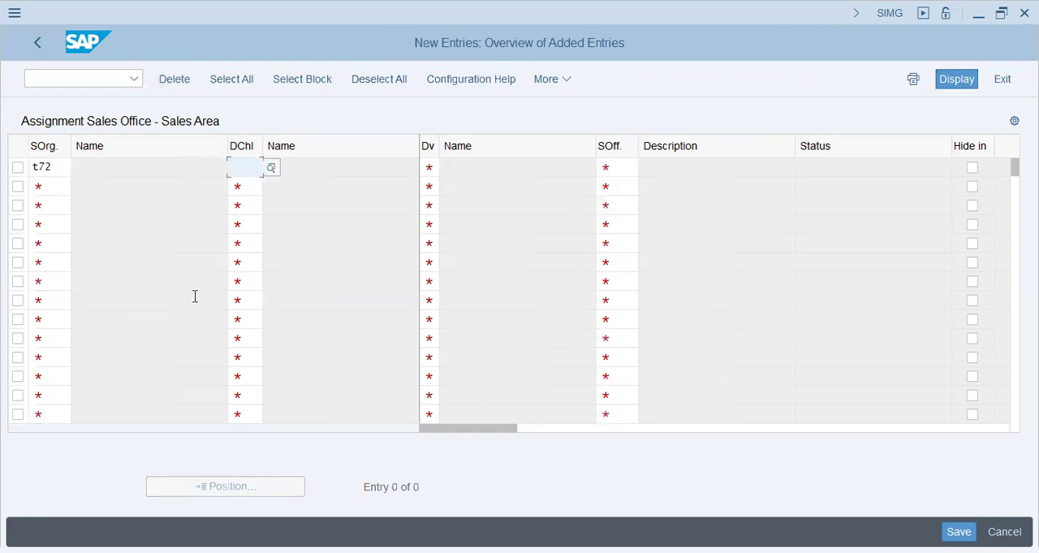
{"action": "type", "text": "y1"}
{"action": "key", "text": "Tab"}
{"action": "type", "text": "y1"}
{"action": "key", "text": "Tab"}
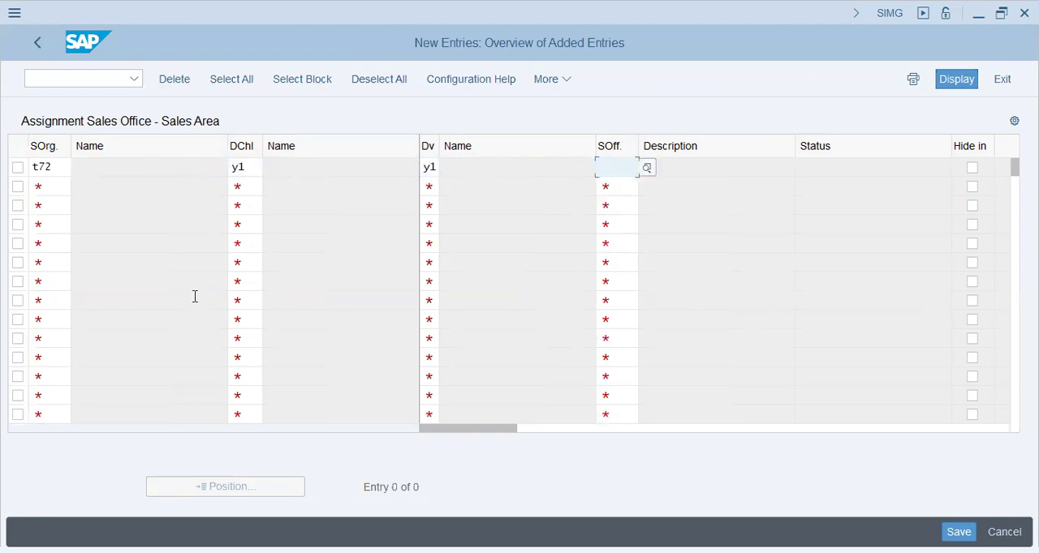
{"action": "key", "text": "Return"}
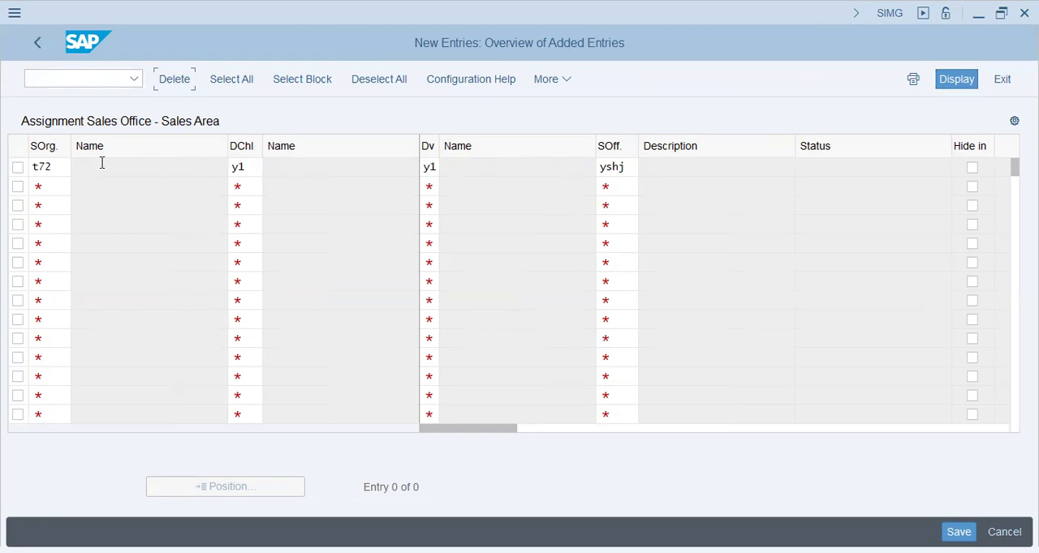
{"action": "left_click", "coordinate": [54, 186]}
{"action": "key", "text": "Return"}
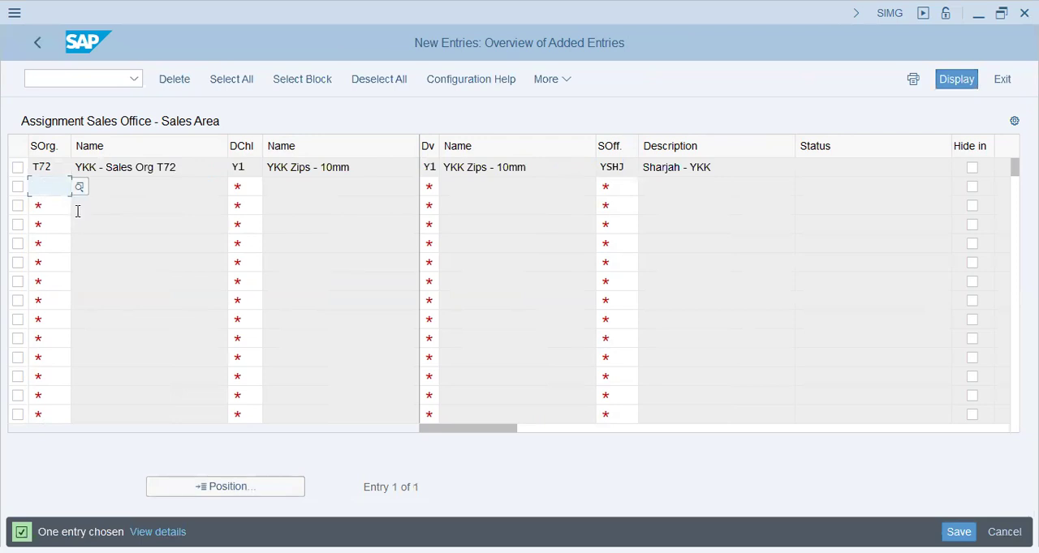
- Assign sales office YDXB to sales organization T72, distribution channel Y2 and division Y2, and save the sales office assignments
{"action": "type", "text": "t72"}
{"action": "key", "text": "Tab"}
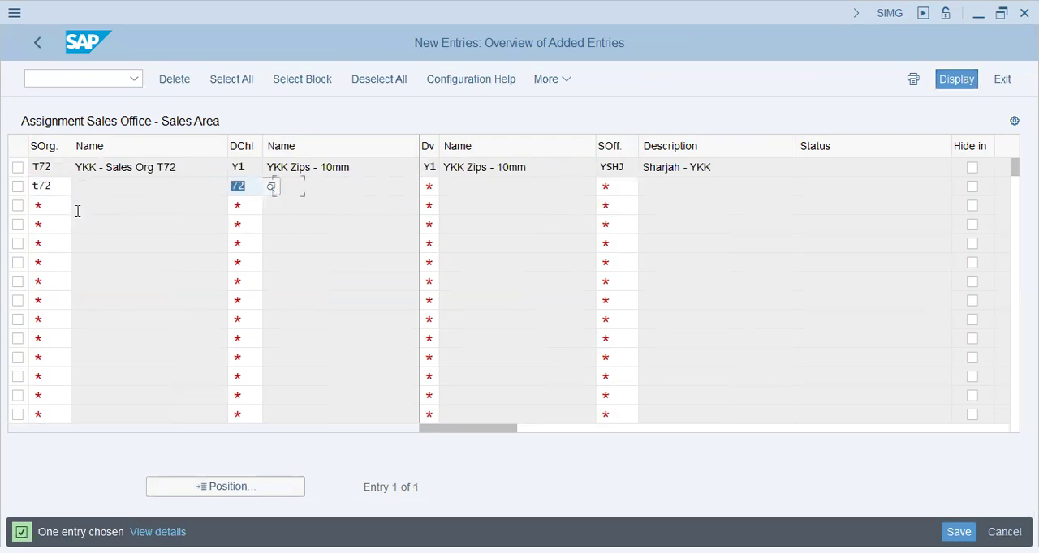
{"action": "type", "text": "y2"}
{"action": "key", "text": "Tab"}
{"action": "type", "text": "y2"}
{"action": "key", "text": "Tab"}
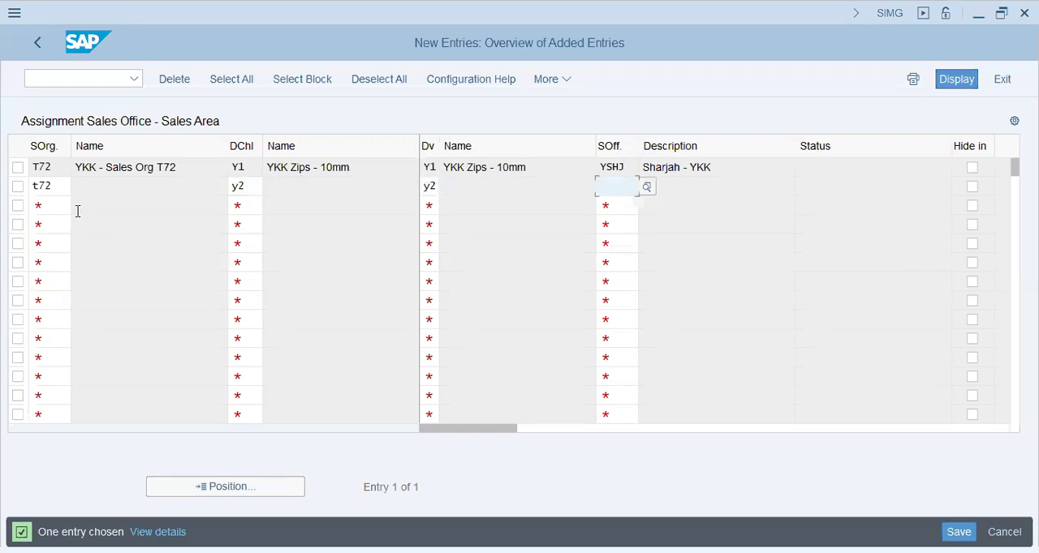
{"action": "type", "text": "ydxb"}
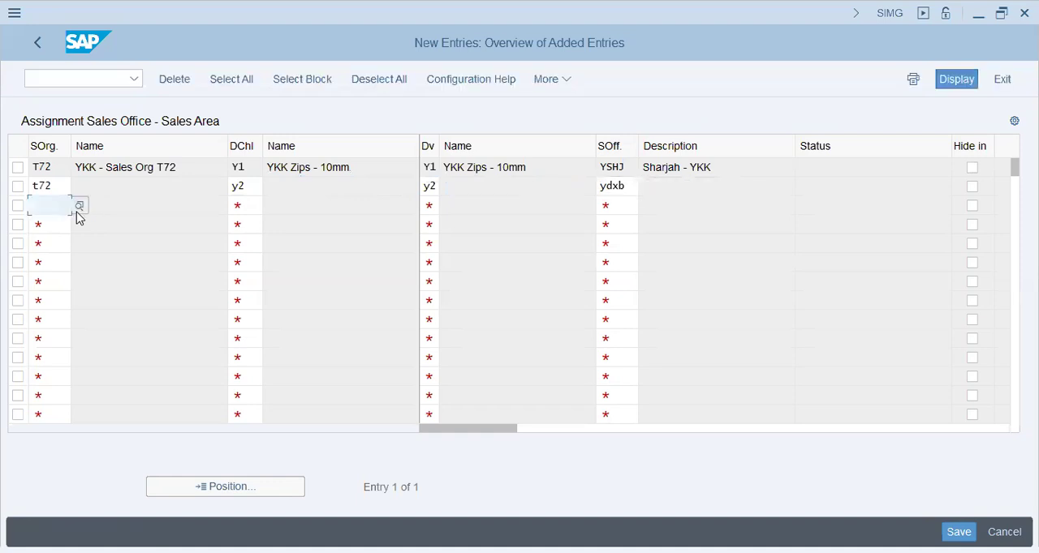
{"action": "key", "text": "ctrl+s"}
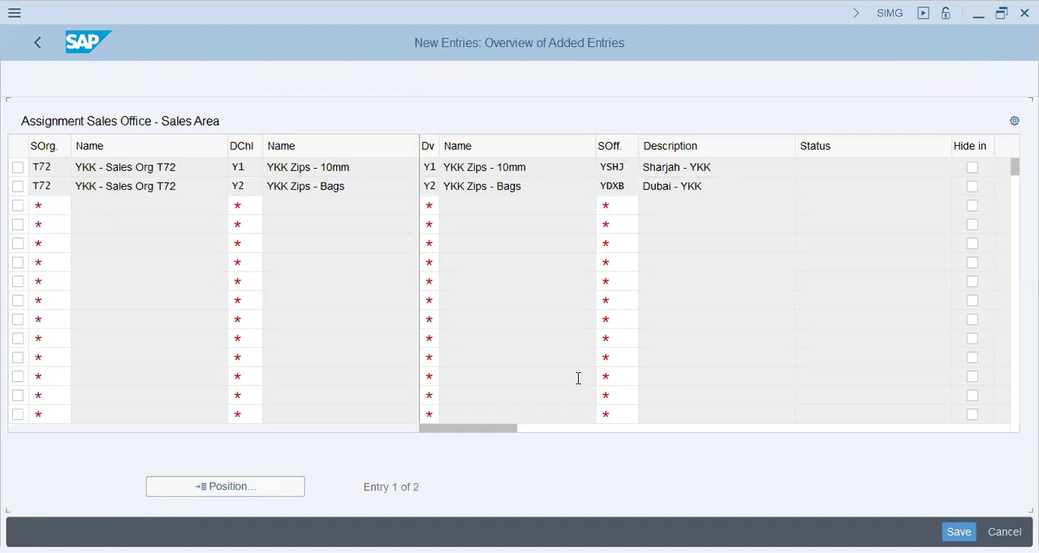
{"action": "left_click", "coordinate": [959, 529]}
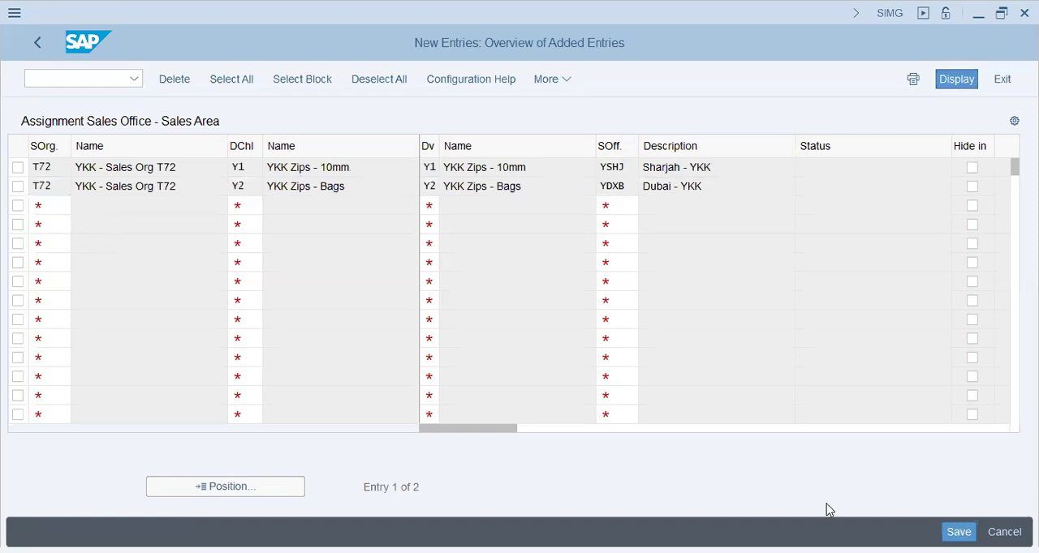
{"action": "key", "text": "Return"}
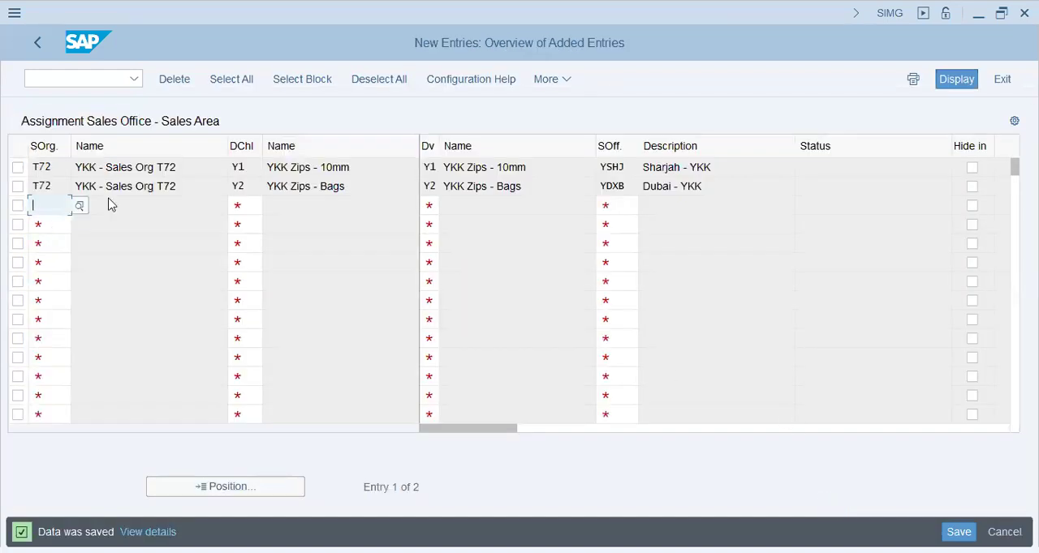
- Leave the sales office assignment and open Assign Sales Organization - Distribution Channel - Plant
{"action": "left_click", "coordinate": [40, 41]}
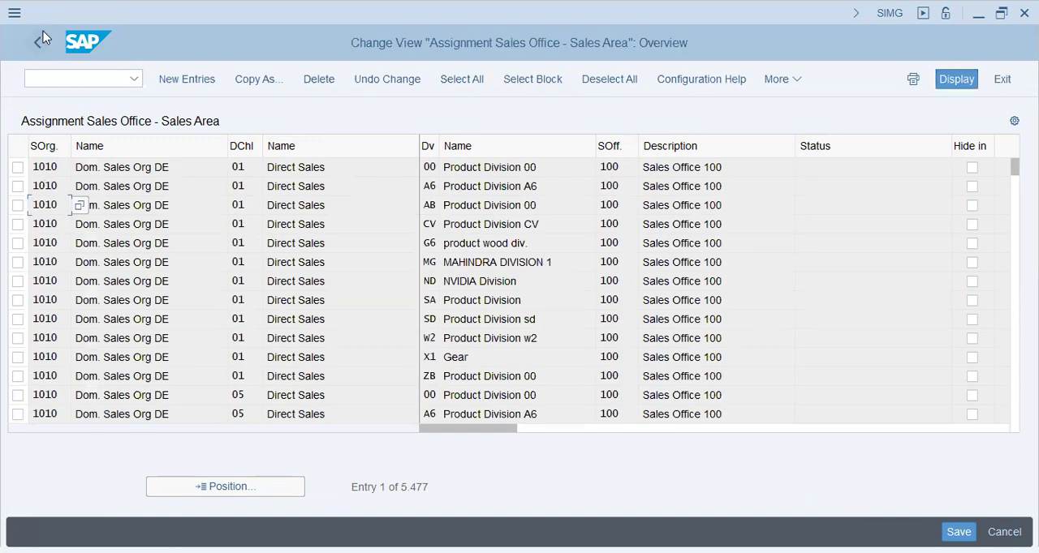
{"action": "left_click", "coordinate": [43, 43]}
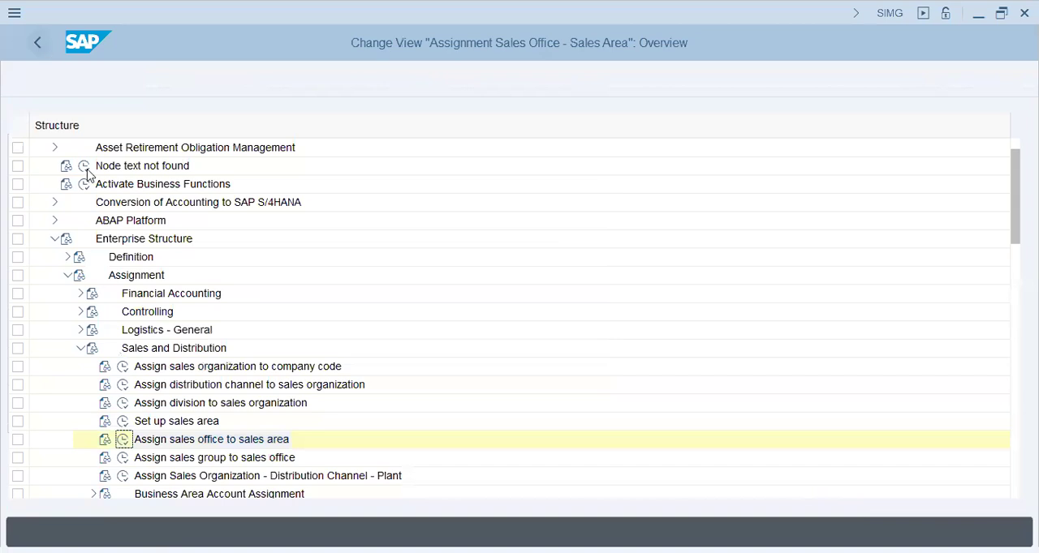
{"action": "left_click", "coordinate": [198, 461]}
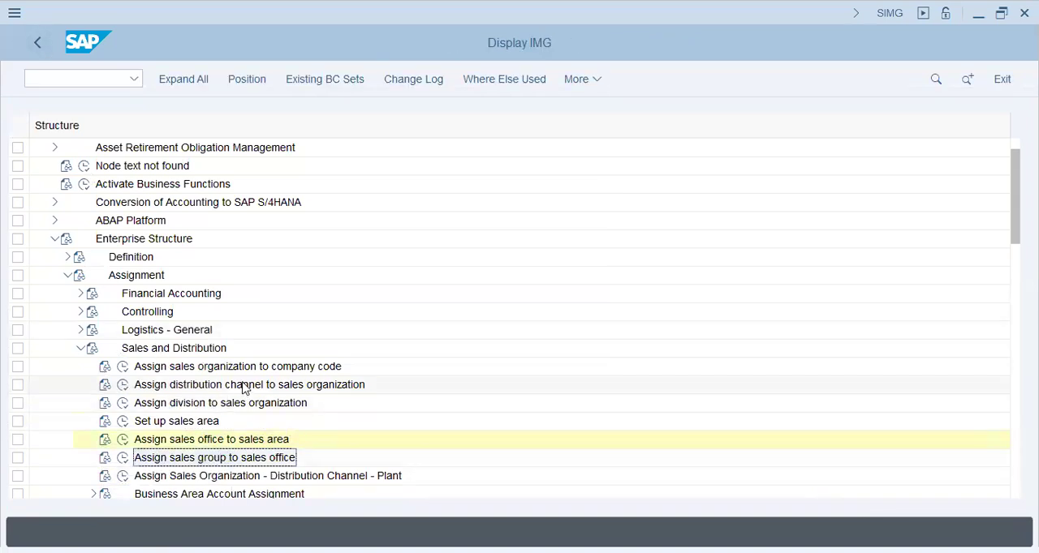
{"action": "left_click", "coordinate": [162, 480]}
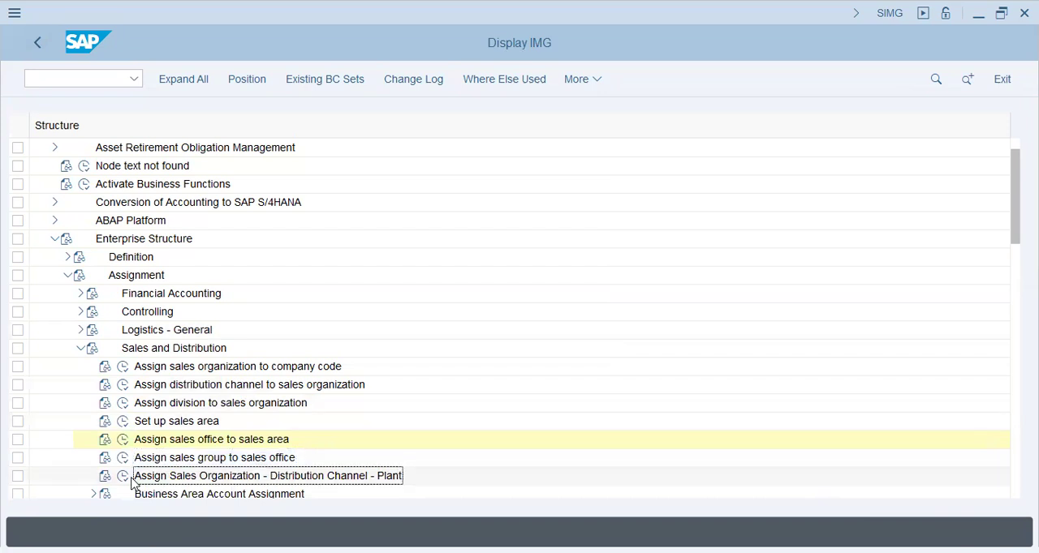
{"action": "left_click", "coordinate": [122, 479]}
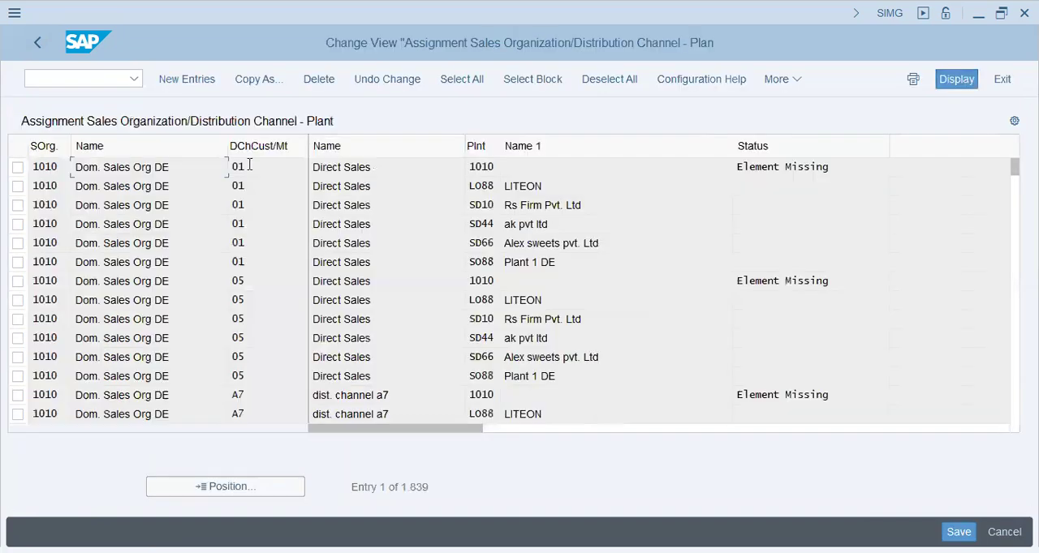
- Add a new entry assigning plant T72 to sales organization T72 with distribution channel Y1
{"action": "left_click", "coordinate": [187, 80]}
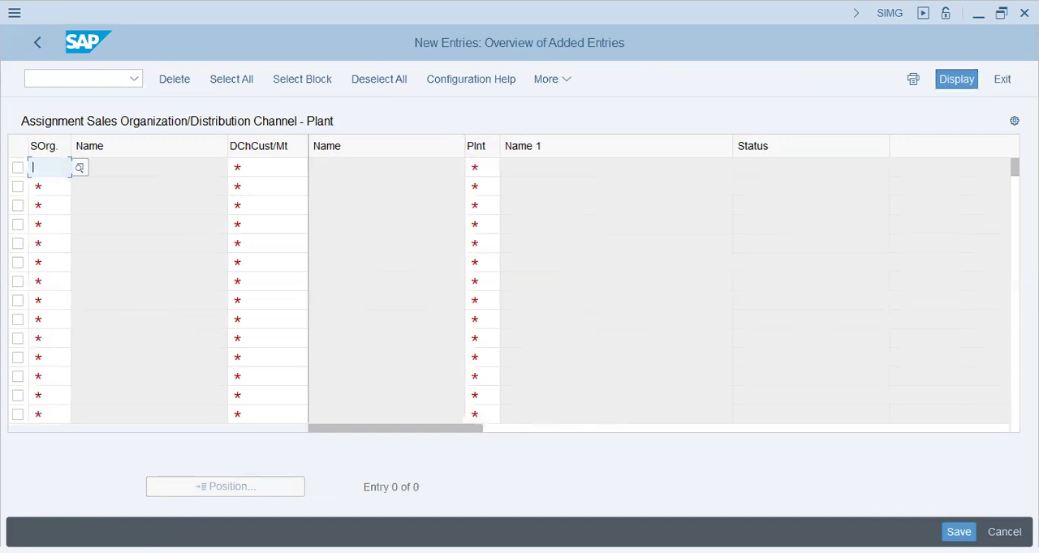
{"action": "type", "text": "t72"}
{"action": "key", "text": "Tab"}
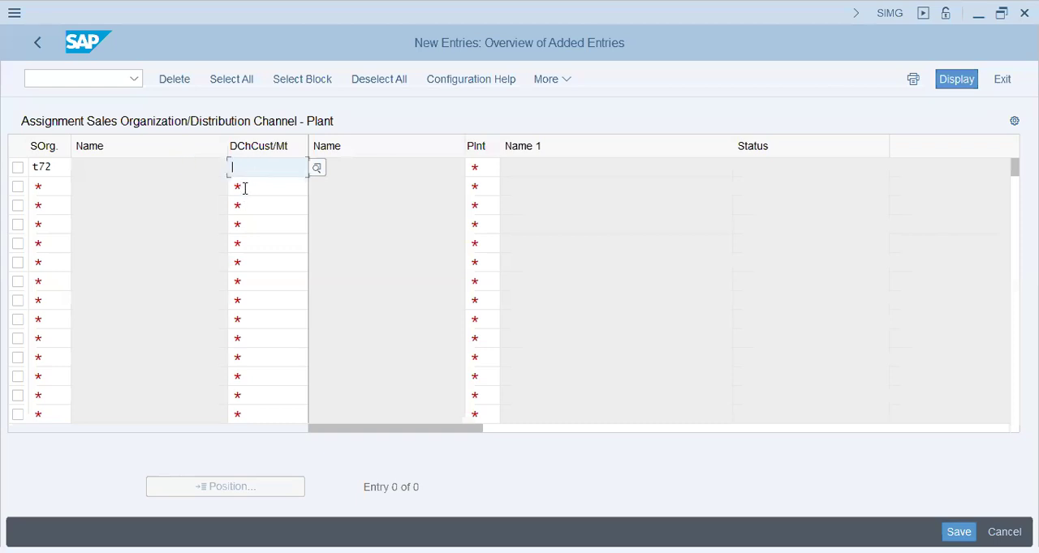
{"action": "type", "text": "y1"}
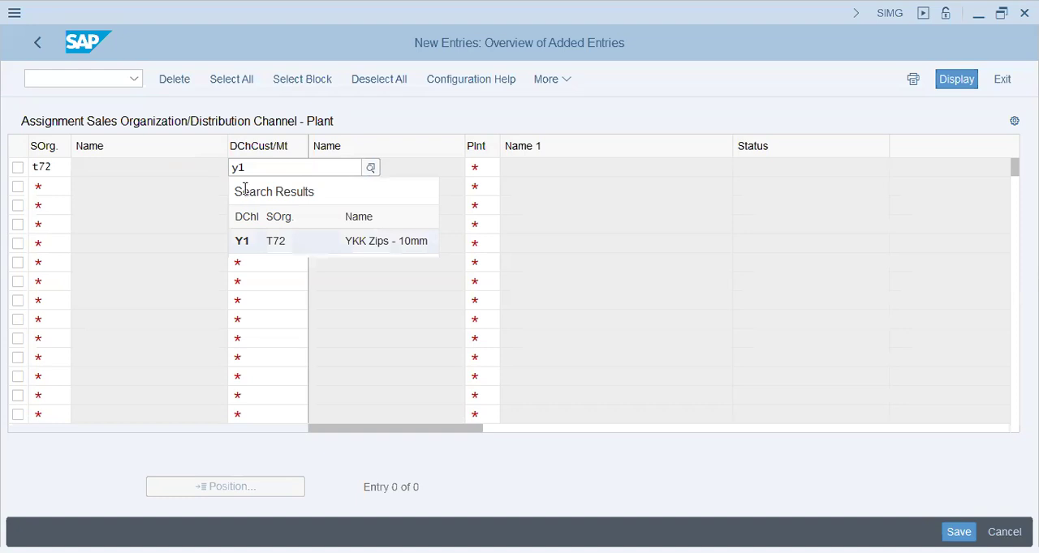
{"action": "key", "text": "Tab"}
{"action": "type", "text": "y"}
{"action": "key", "text": "BackSpace"}
{"action": "type", "text": "t72"}
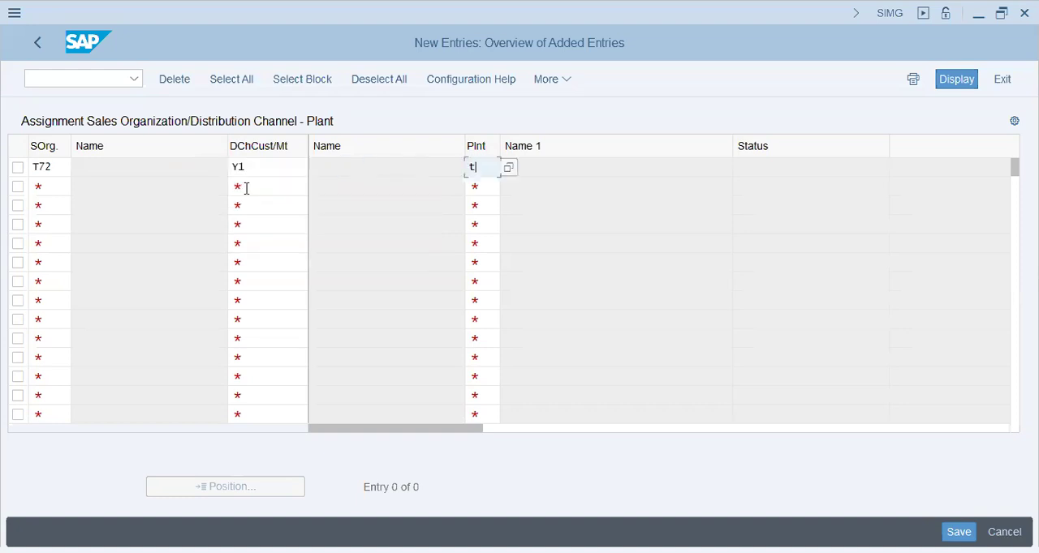
{"action": "key", "text": "Tab"}
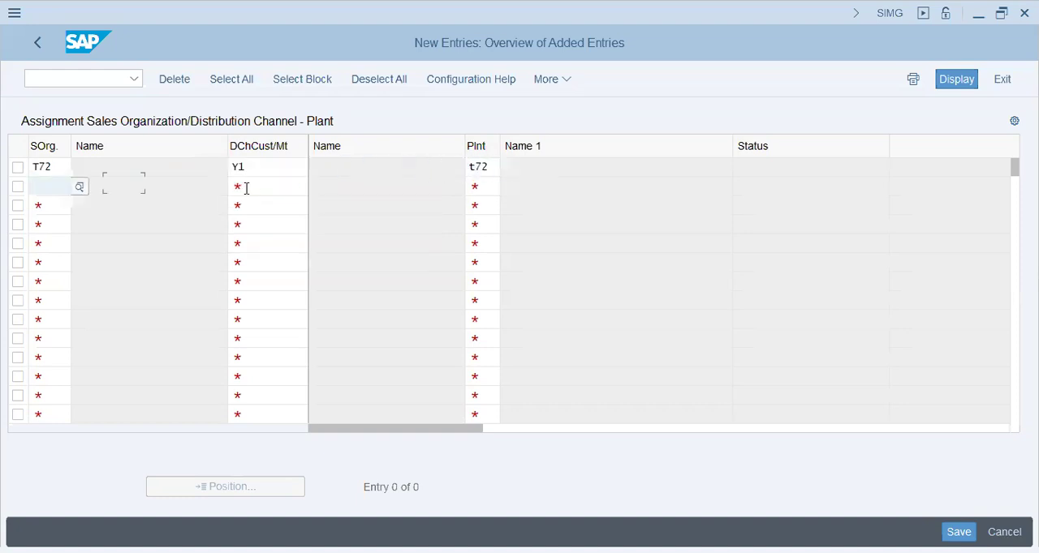
- Assign plant T72 to sales organization T72 with distribution channel Y2, and save the plant assignments to the customizing request
{"action": "type", "text": "t72"}
{"action": "key", "text": "Tab"}
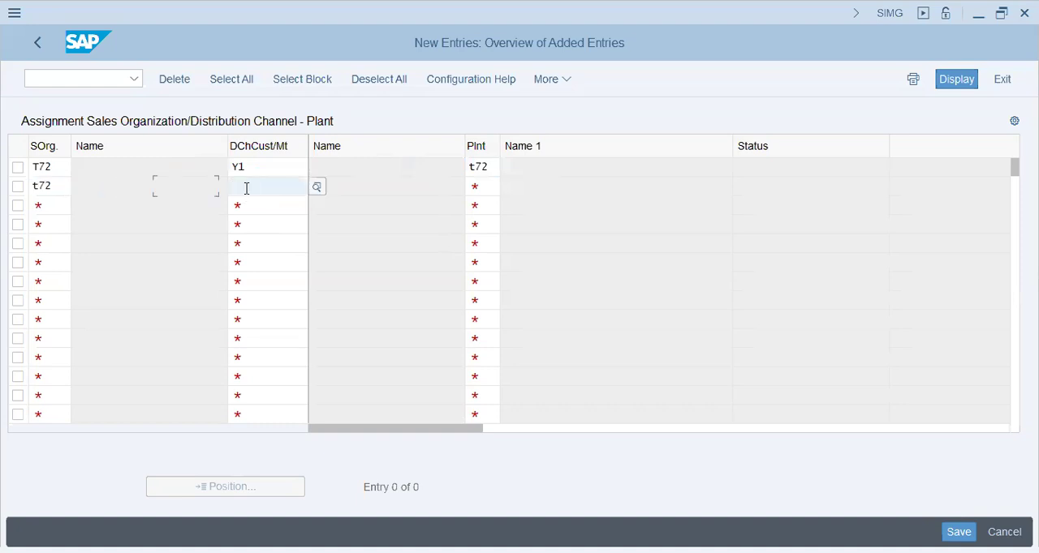
{"action": "type", "text": "y2"}
{"action": "key", "text": "Tab"}
{"action": "type", "text": "t72"}
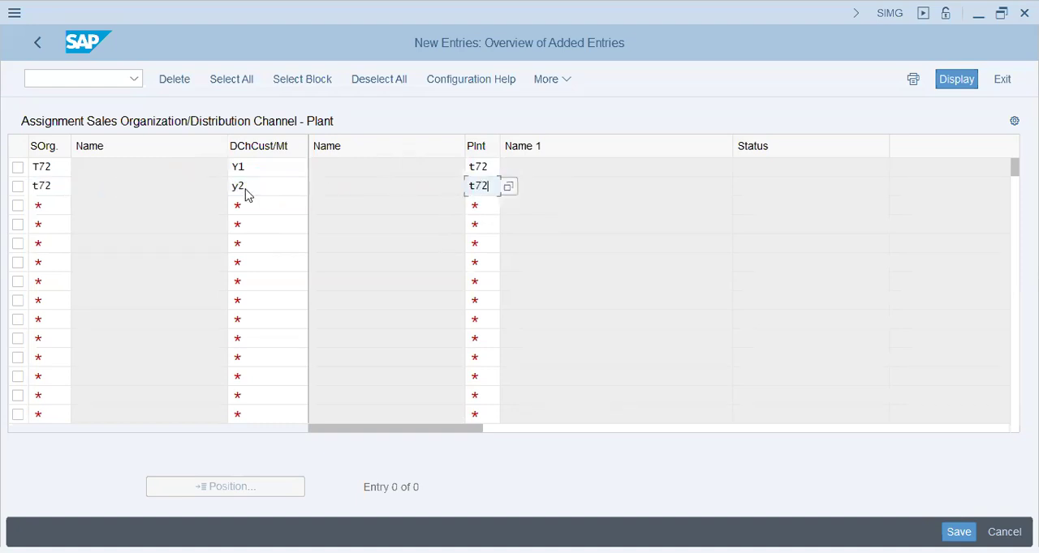
{"action": "key", "text": "Return"}
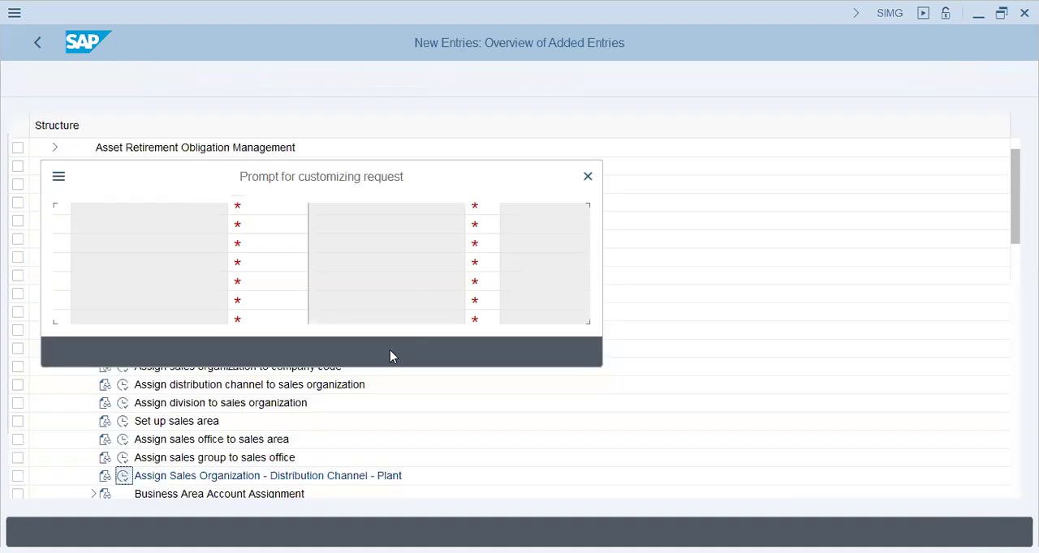
{"action": "left_click", "coordinate": [344, 353]}
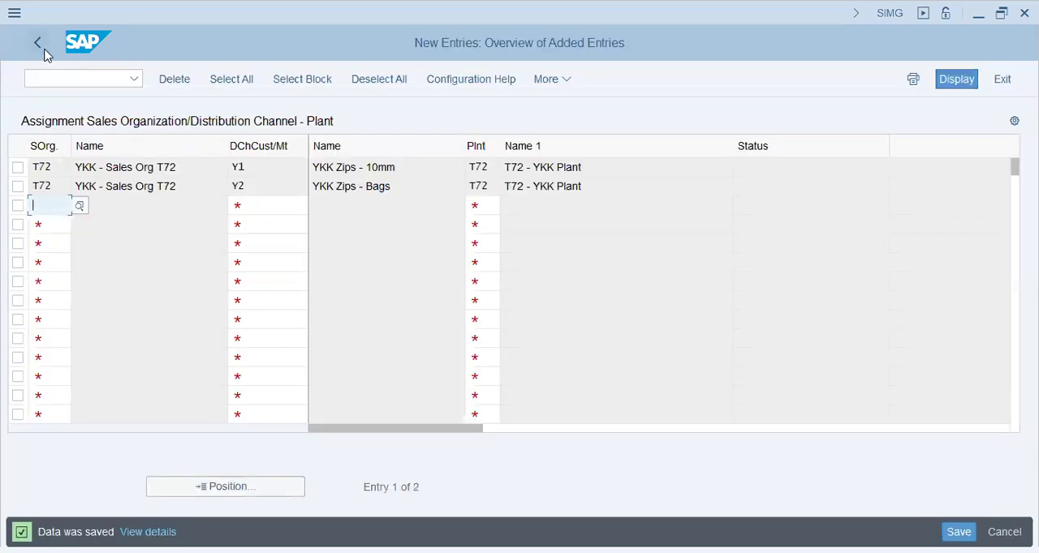
- Leave the plant assignment and open Assign purchasing organization to company code under the Materials Management assignments
{"action": "left_click", "coordinate": [38, 45]}
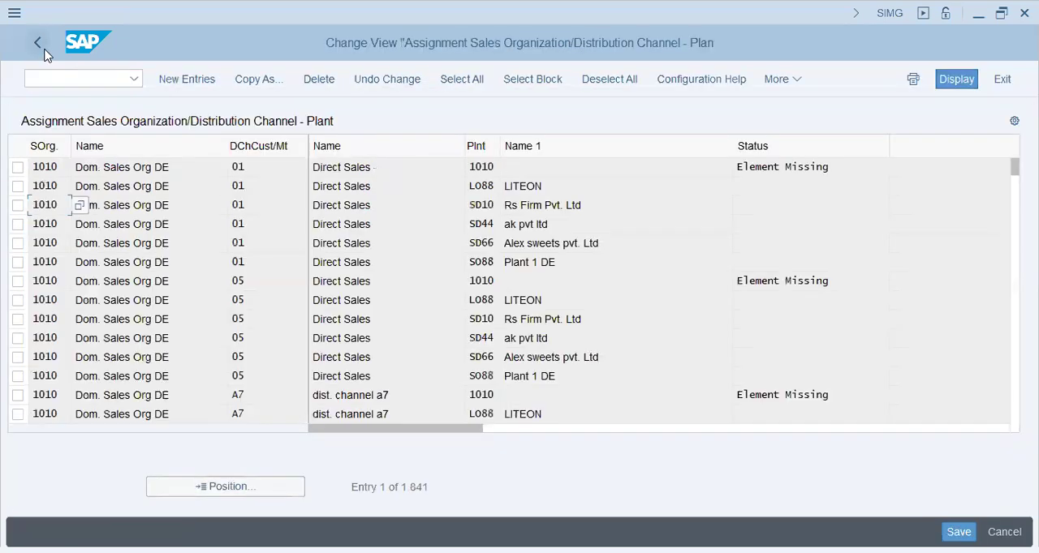
{"action": "left_click", "coordinate": [42, 49]}
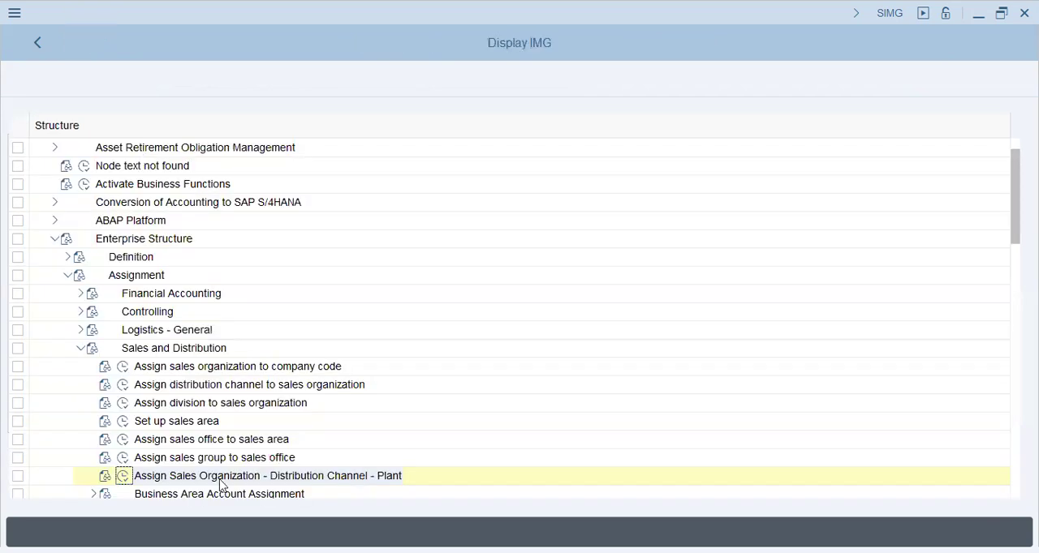
{"action": "left_click", "coordinate": [81, 348]}
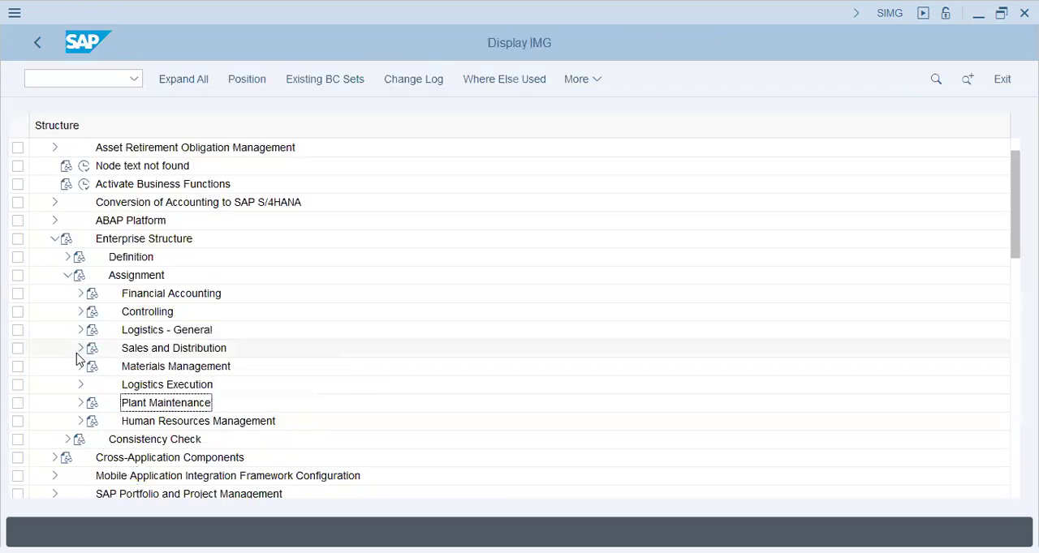
{"action": "left_click", "coordinate": [110, 367]}
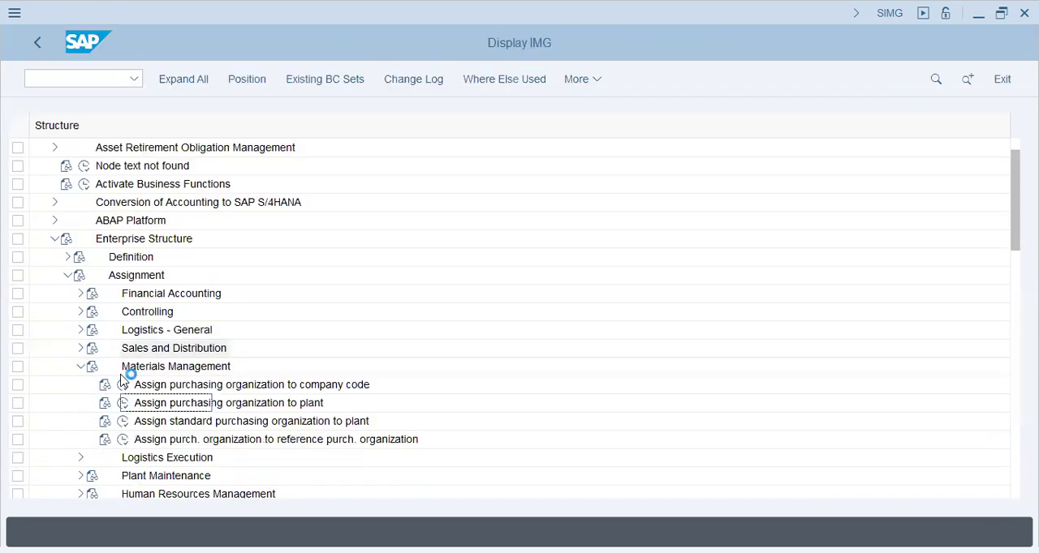
{"action": "left_click", "coordinate": [122, 385]}
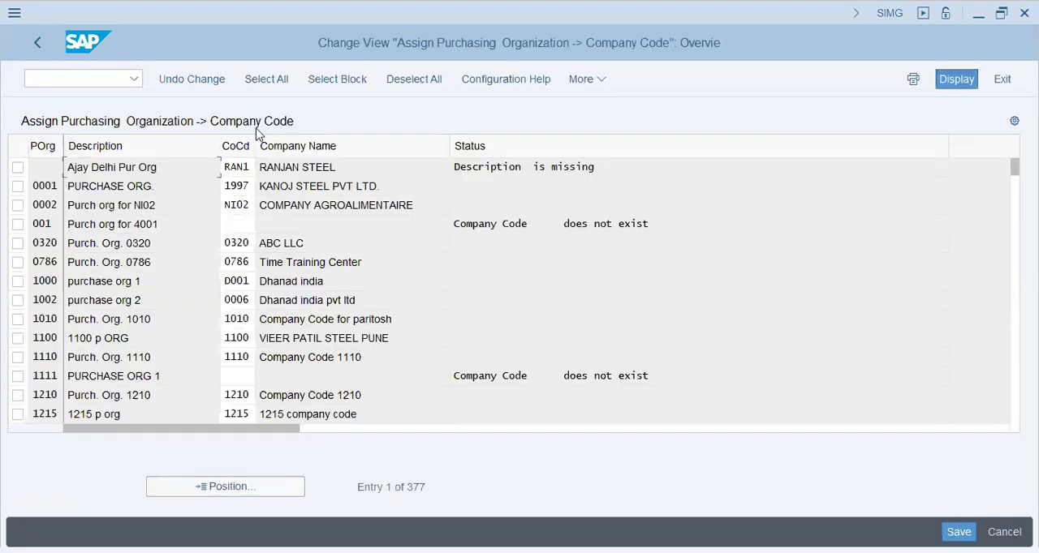
- Find purchasing organization T72, assign it to company code T72 and save the assignment to the customizing request
{"action": "left_click", "coordinate": [213, 488]}
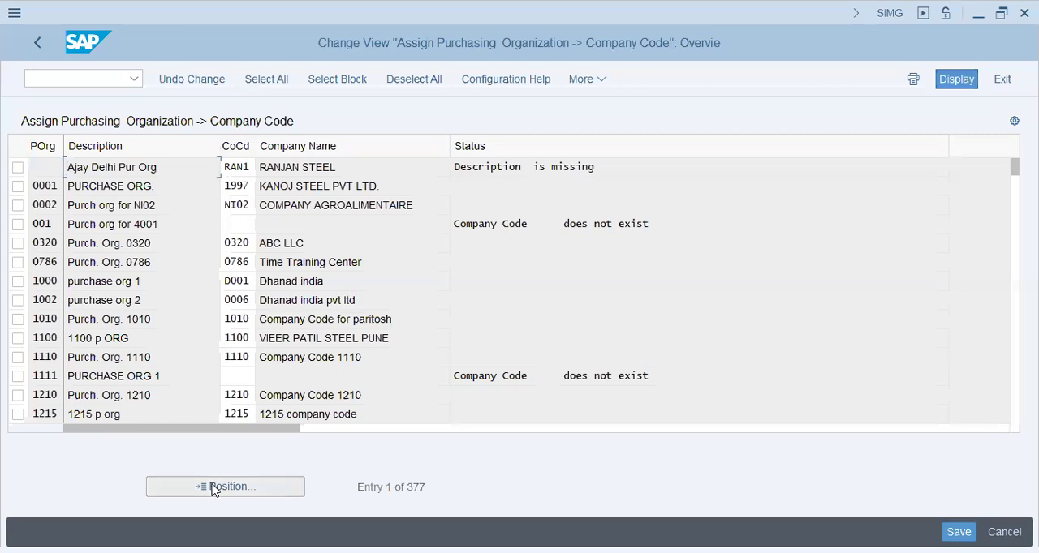
{"action": "type", "text": "t72"}
{"action": "key", "text": "Return"}
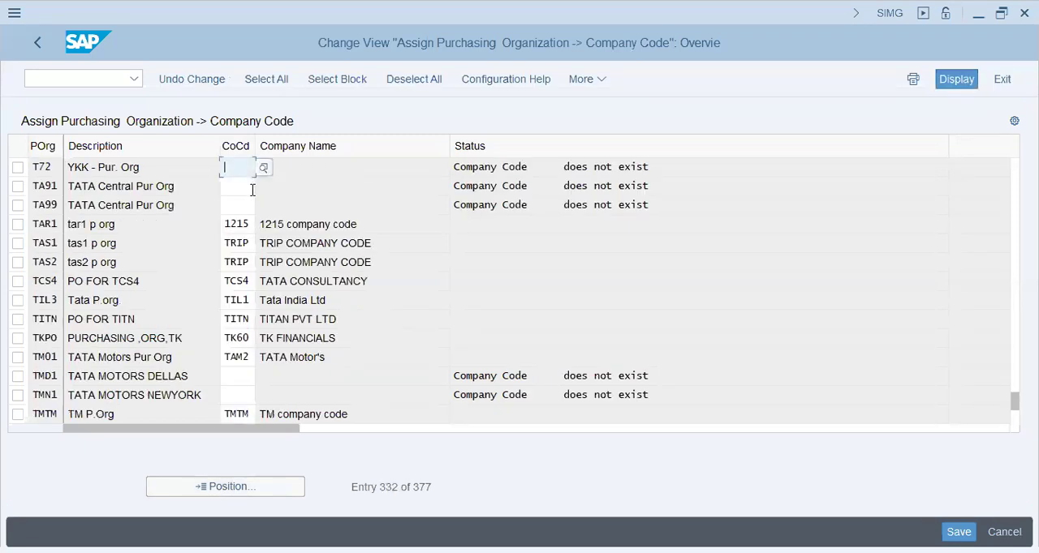
{"action": "type", "text": "t72"}
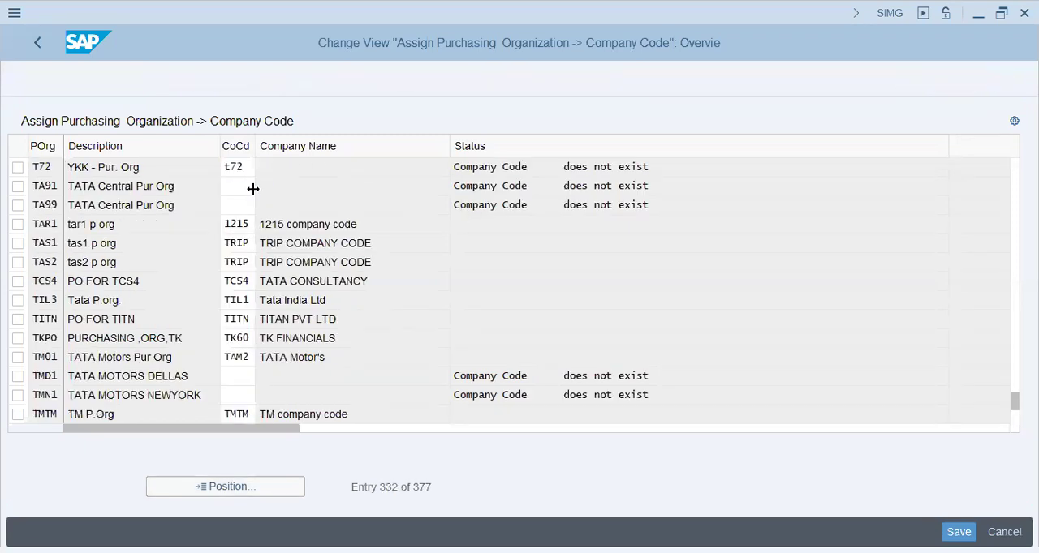
{"action": "key", "text": "Return"}
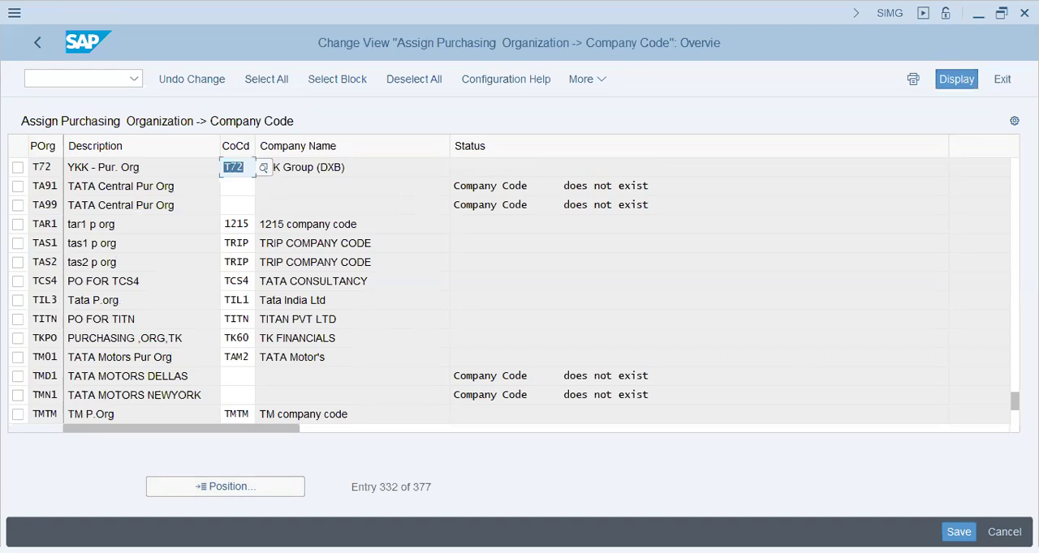
{"action": "key", "text": "ctrl+s"}
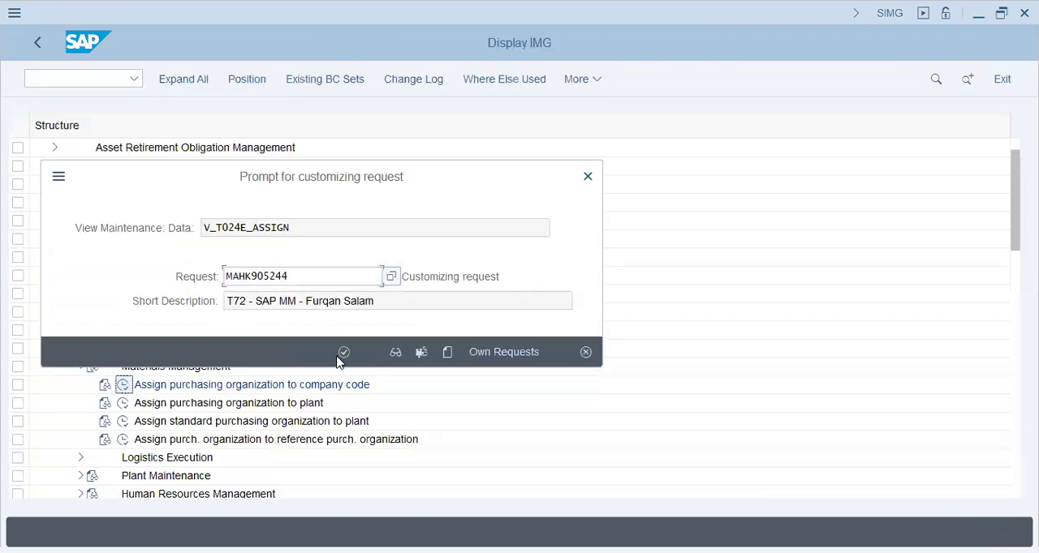
{"action": "left_click", "coordinate": [341, 354]}
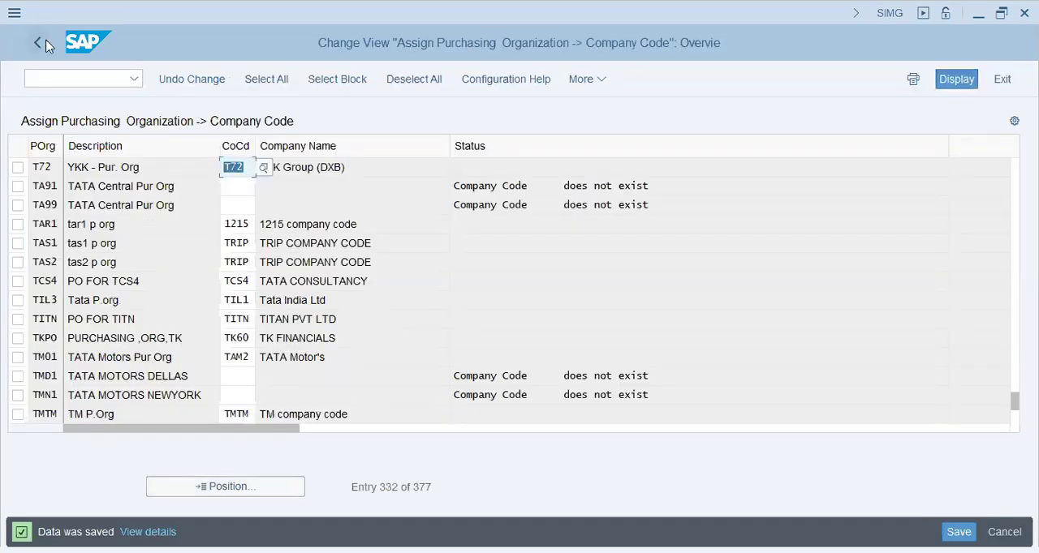
- Leave the company code assignment and start new entries in Assign purchasing organization to plant
{"action": "left_click", "coordinate": [45, 47]}
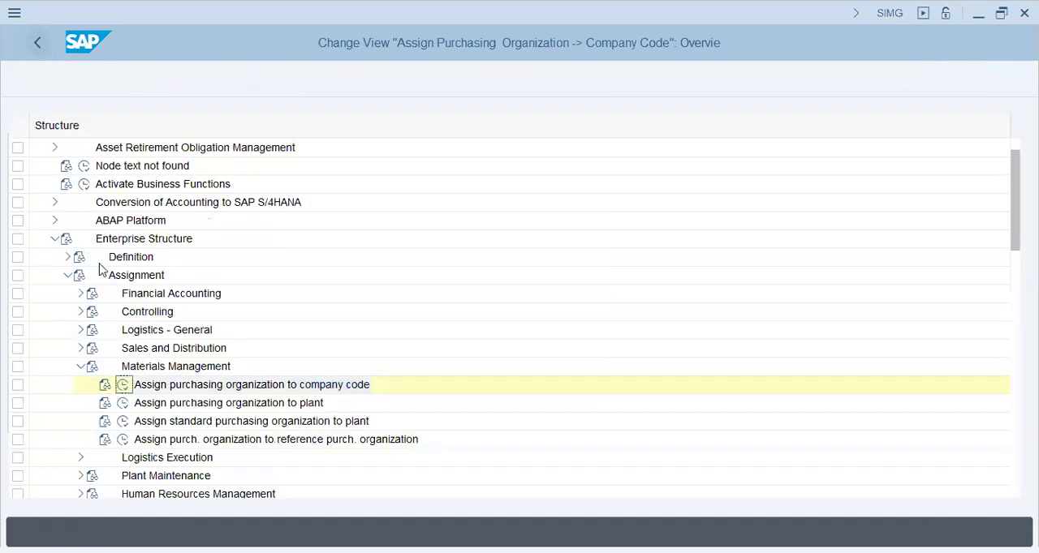
{"action": "left_click", "coordinate": [125, 403]}
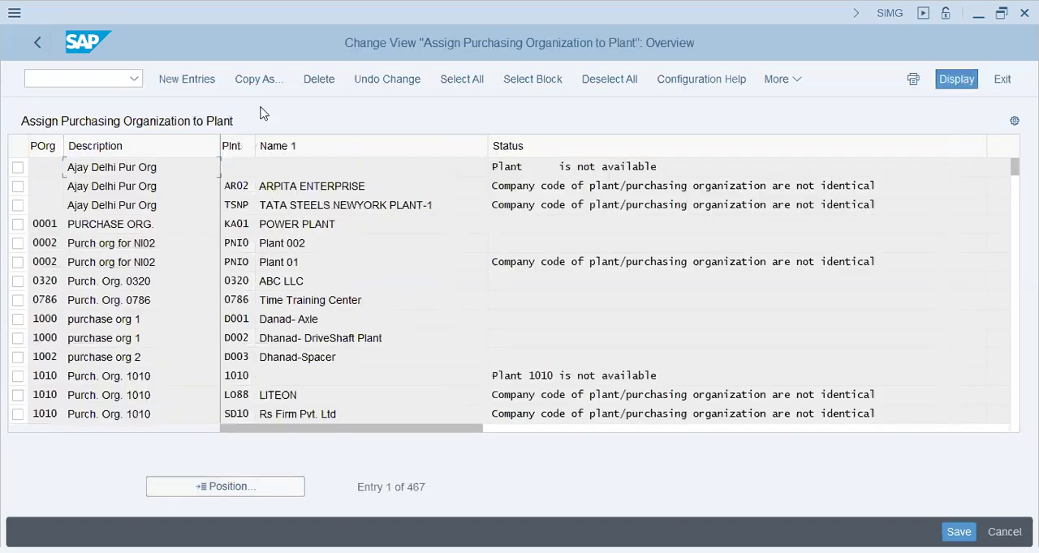
{"action": "left_click", "coordinate": [203, 82]}
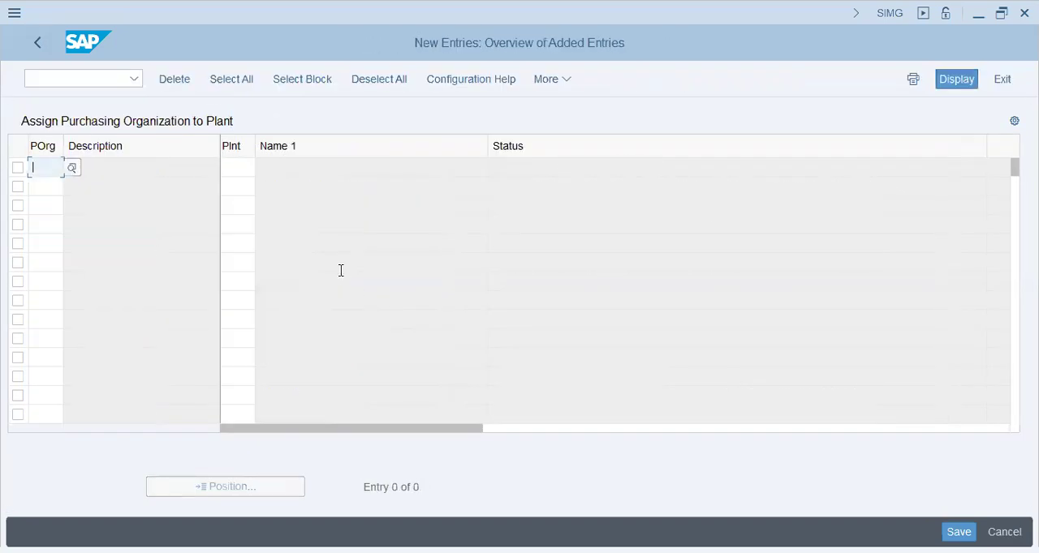
- Assign purchasing organization T72 to plant T72 and save the entry to the customizing request
{"action": "left_click", "coordinate": [340, 270]}
{"action": "key", "text": "shift+Tab"}
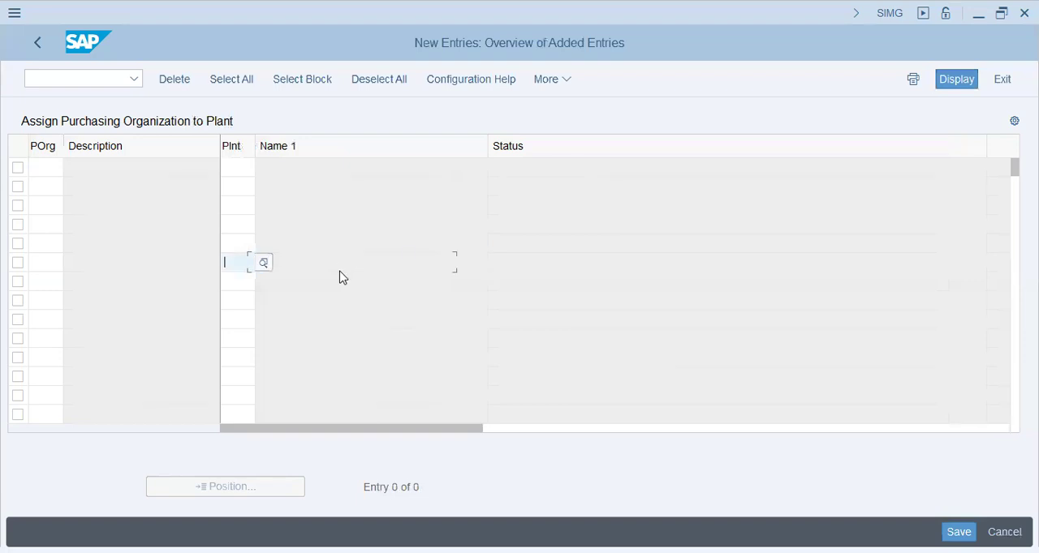
{"action": "left_click", "coordinate": [44, 165]}
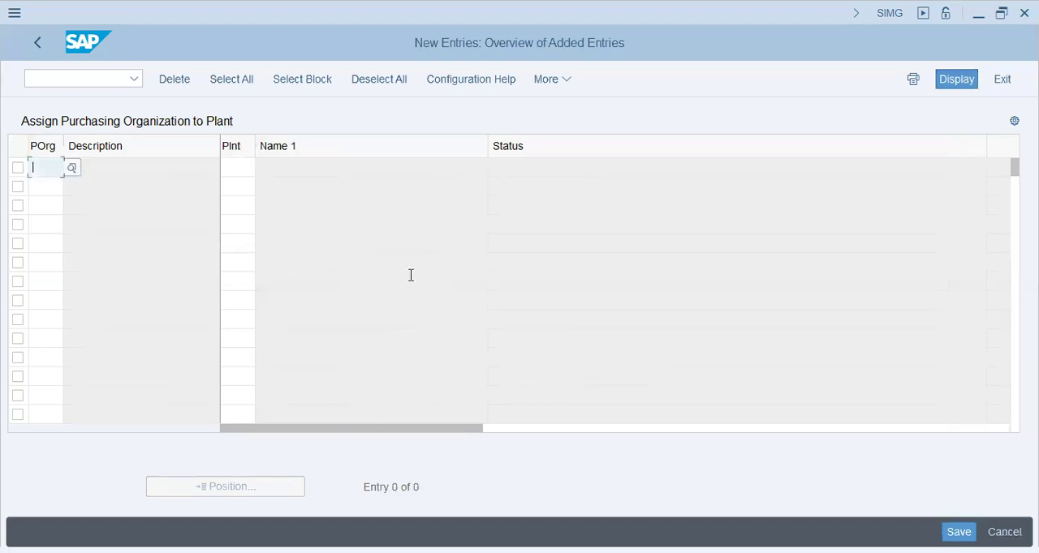
{"action": "type", "text": "t72"}
{"action": "key", "text": "Tab"}
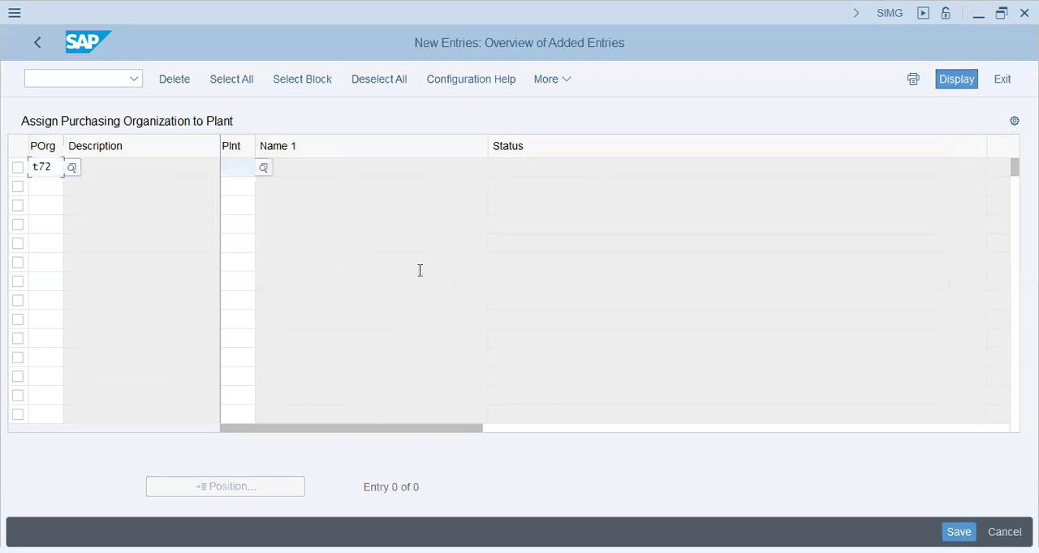
{"action": "type", "text": "t72"}
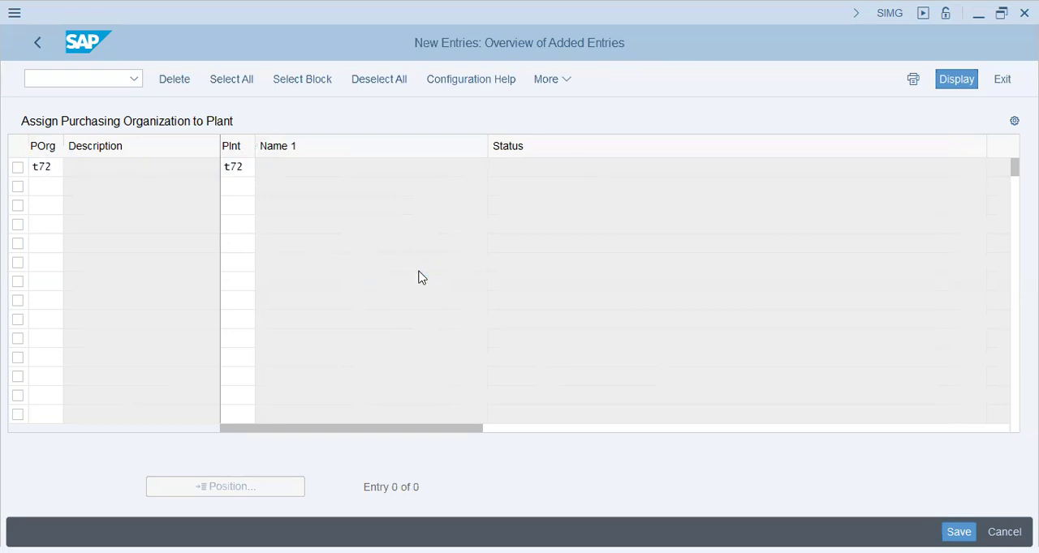
{"action": "key", "text": "Return"}
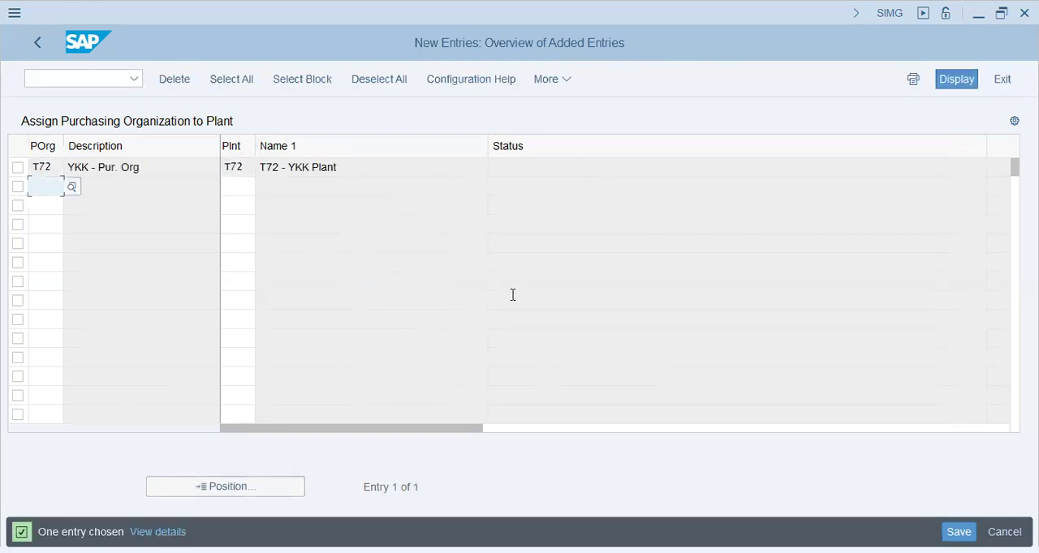
{"action": "key", "text": "ctrl+s"}
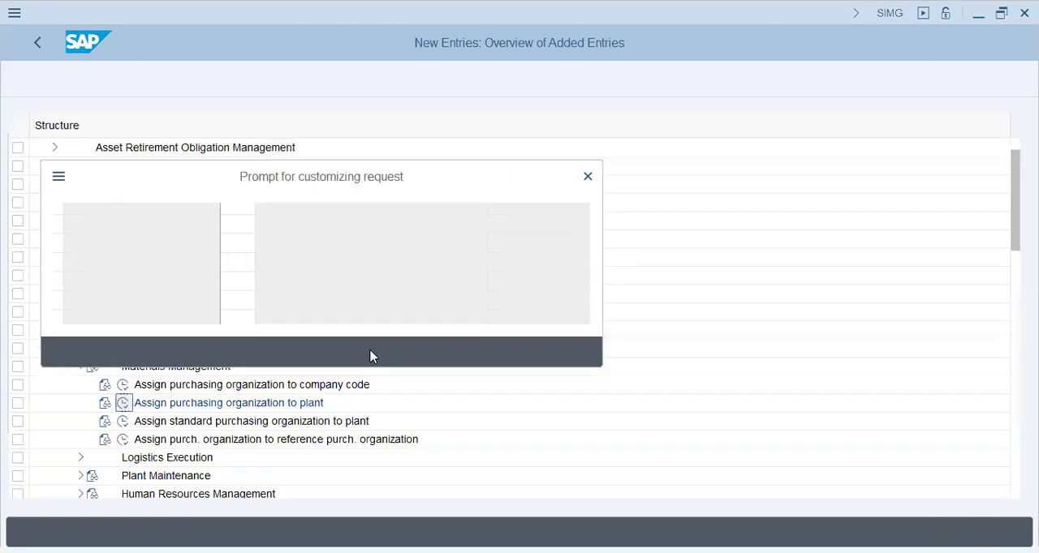
{"action": "left_click", "coordinate": [344, 353]}
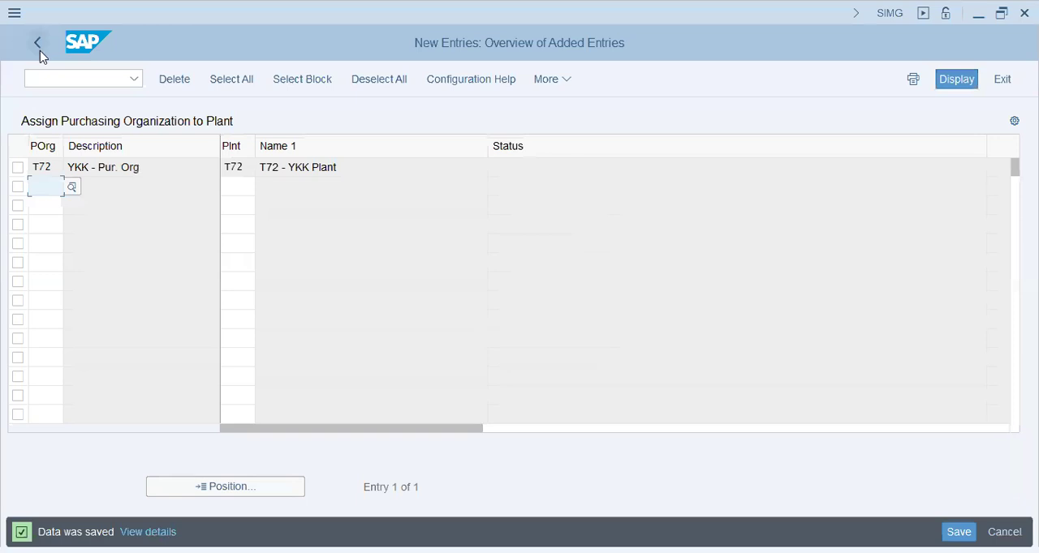
- Return to the IMG structure and collapse the Materials Management, Assignment and Enterprise Structure nodes
{"action": "left_click", "coordinate": [39, 47]}
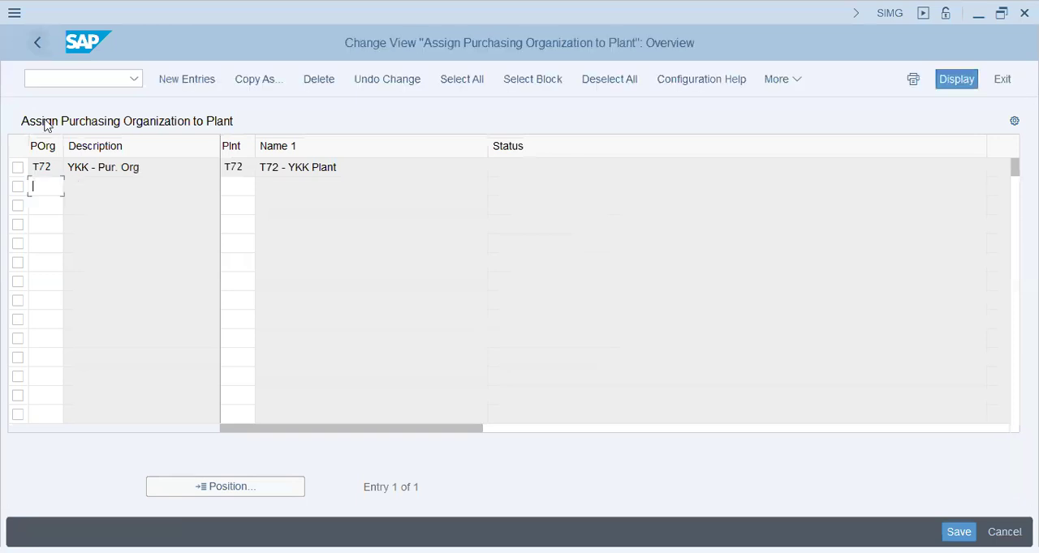
{"action": "left_click", "coordinate": [37, 46]}
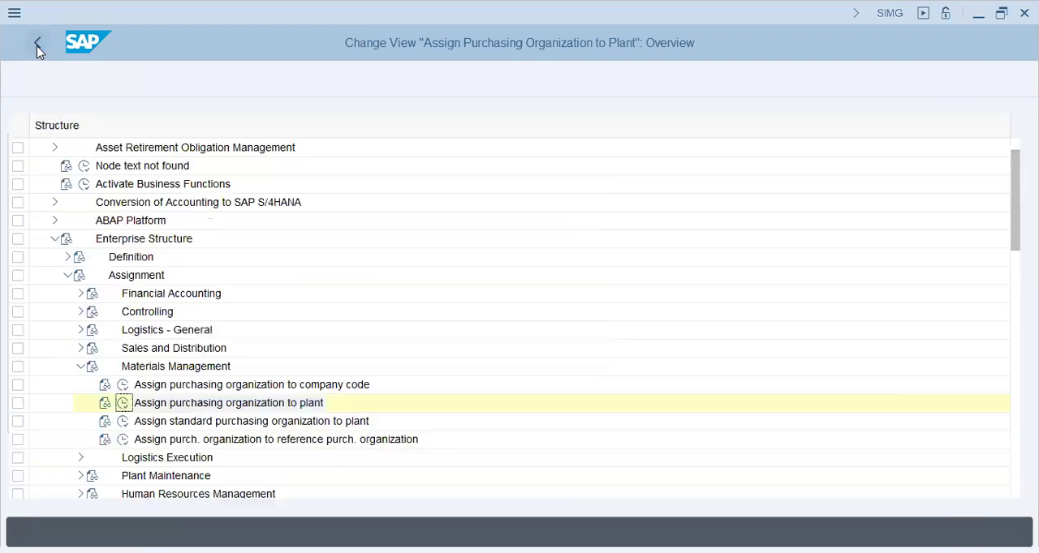
{"action": "left_click", "coordinate": [78, 368]}
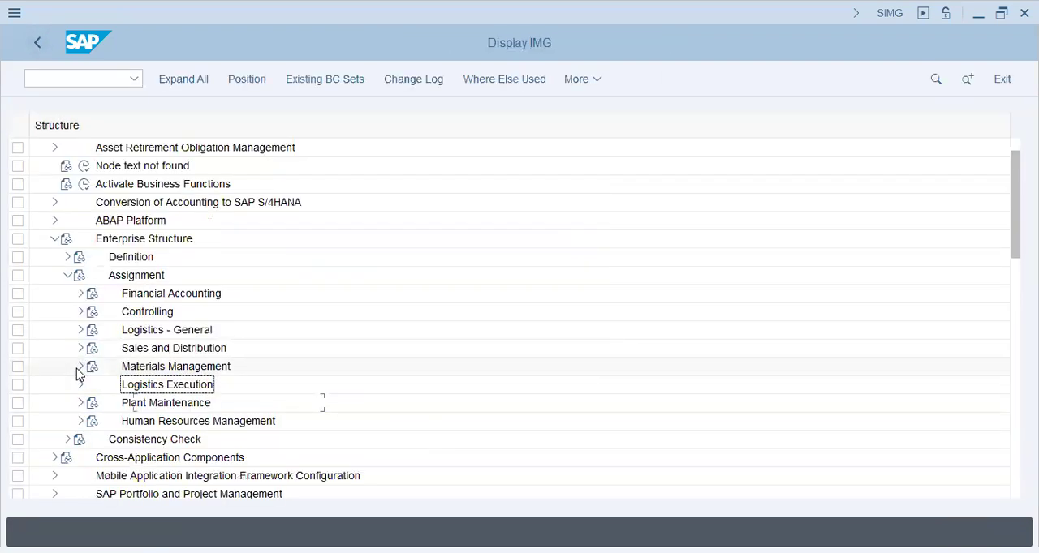
{"action": "left_click", "coordinate": [68, 275]}
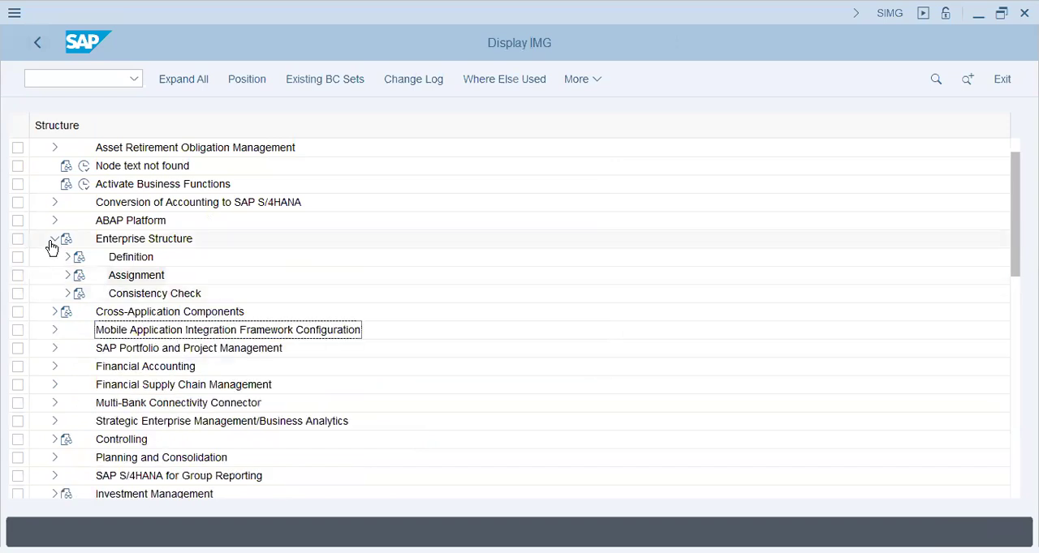
{"action": "left_click", "coordinate": [53, 240]}
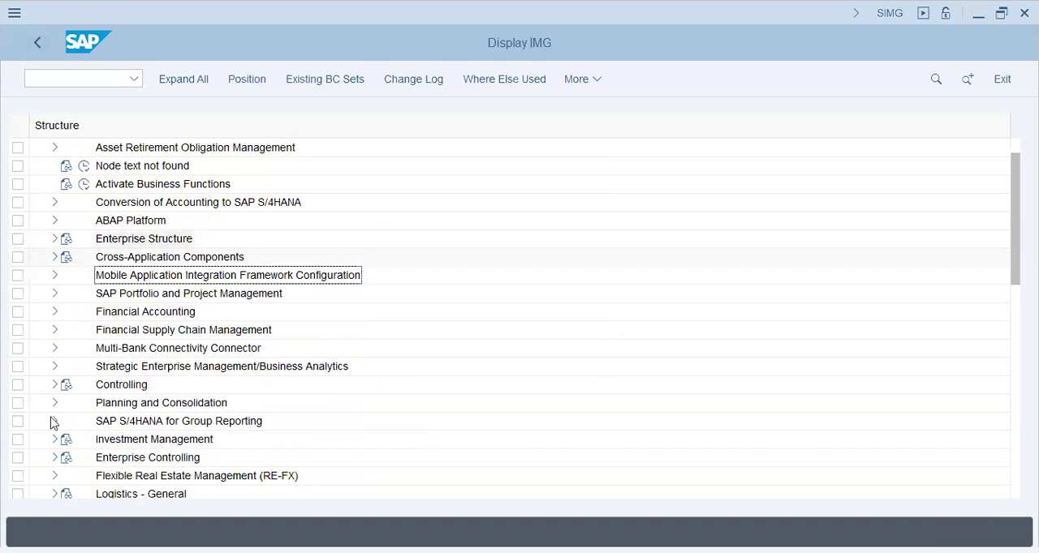
- Expand Logistics - General, Material Master and Configuring the Material Master, and select the Assign Secondary Screens activity
{"action": "scroll", "coordinate": [52, 421], "scroll_direction": "down", "scroll_amount": 1}
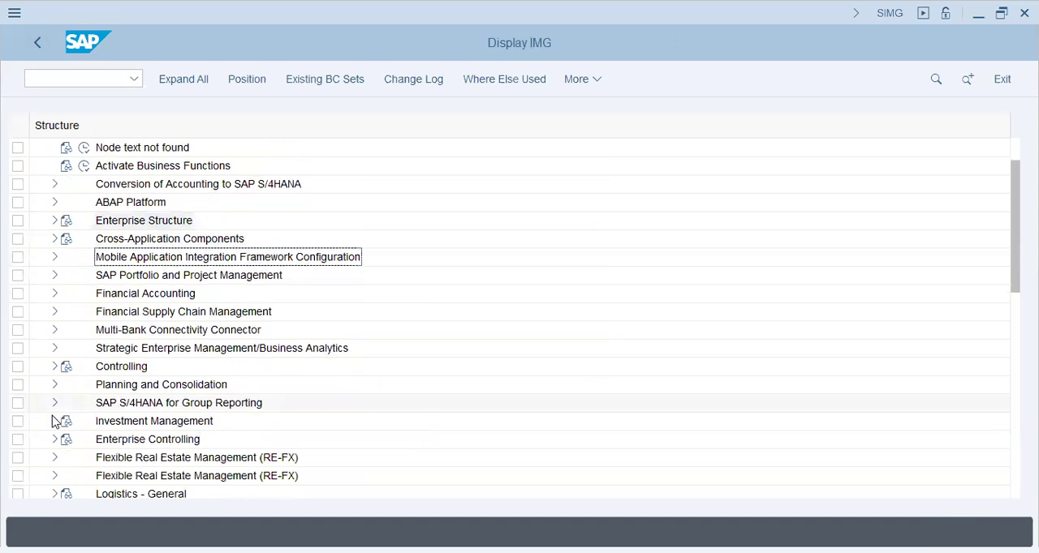
{"action": "left_click", "coordinate": [55, 476]}
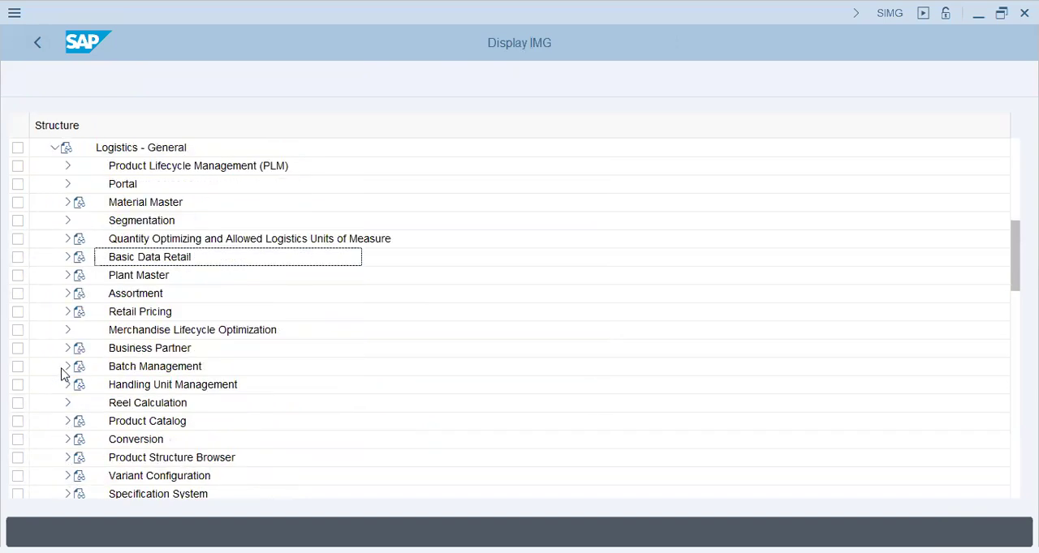
{"action": "left_click", "coordinate": [111, 205]}
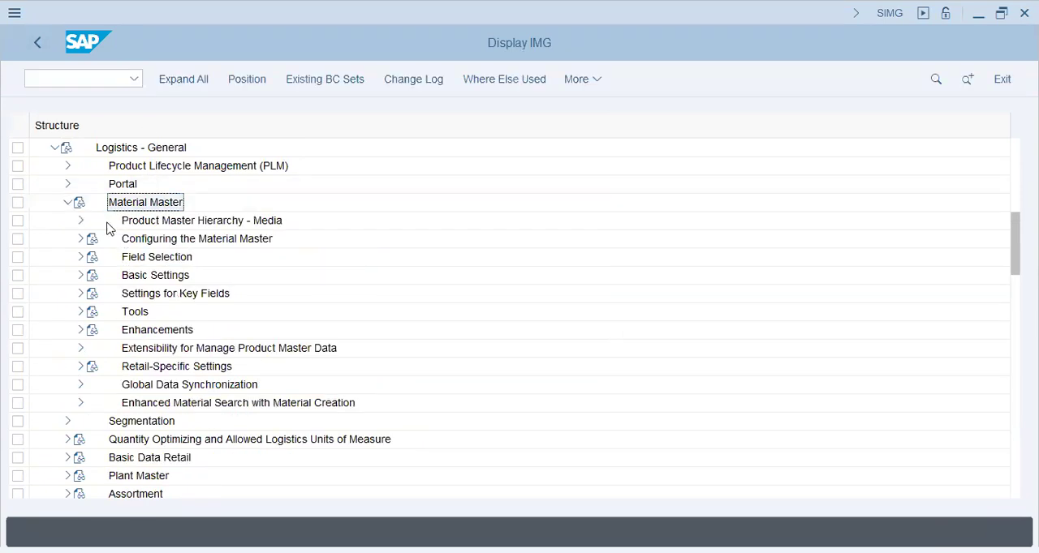
{"action": "left_click", "coordinate": [80, 240]}
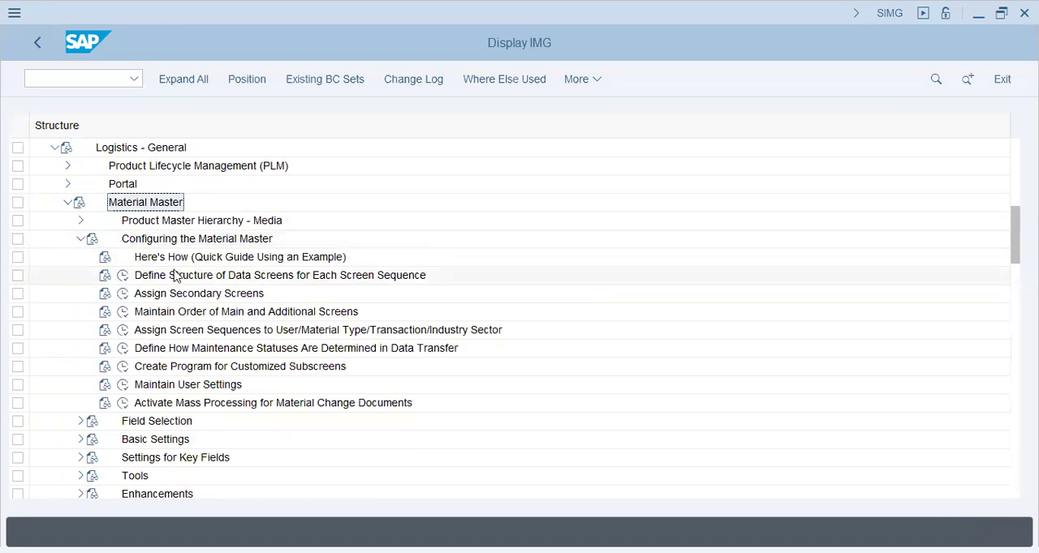
{"action": "left_click", "coordinate": [279, 276]}
{"action": "left_click", "coordinate": [188, 298]}
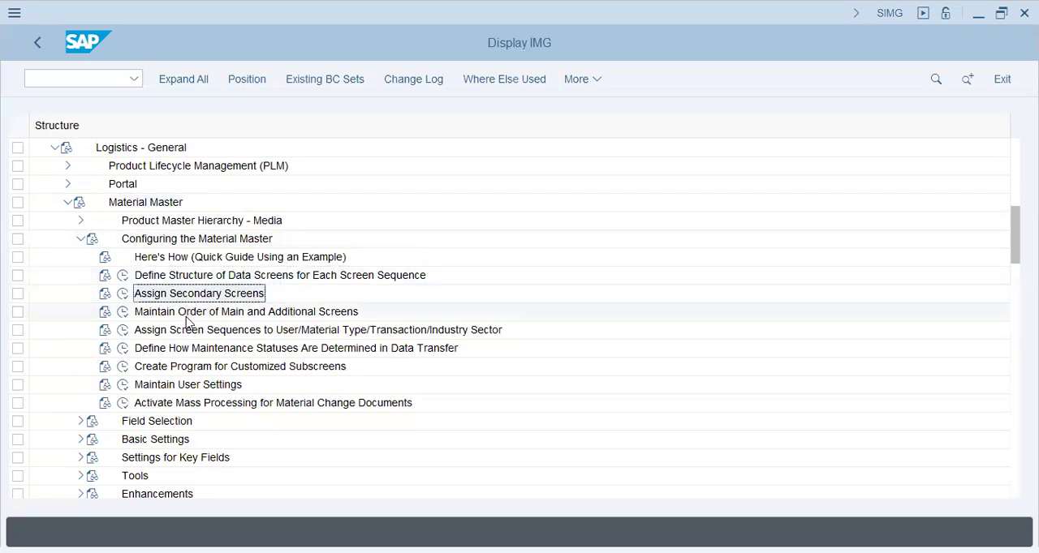
- Run transaction MM03 in a new session and display the Basic Data 1 view of material 615
{"action": "left_click", "coordinate": [191, 386]}
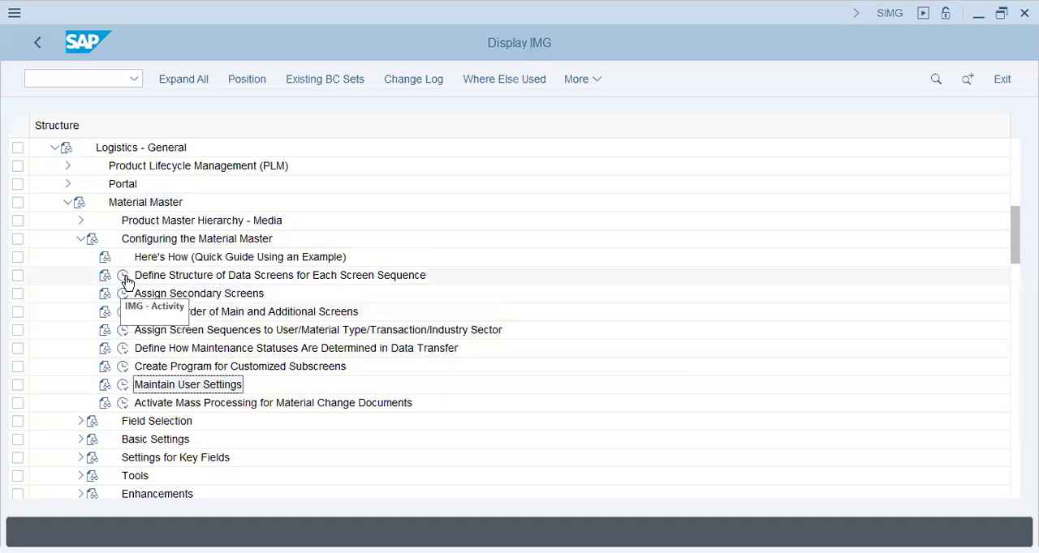
{"action": "left_click", "coordinate": [96, 75]}
{"action": "type", "text": "/n"}
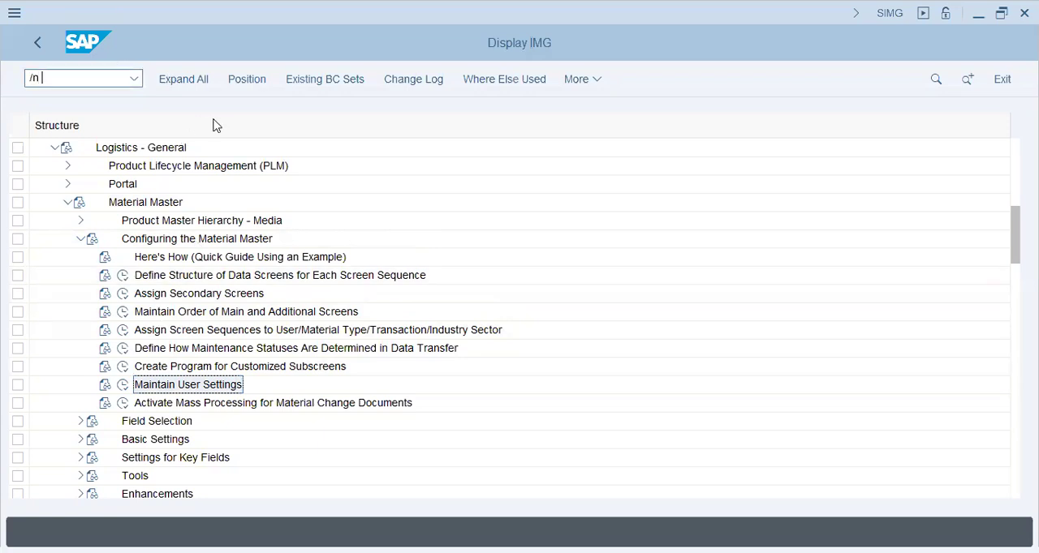
{"action": "type", "text": "o mm03"}
{"action": "key", "text": "Return"}
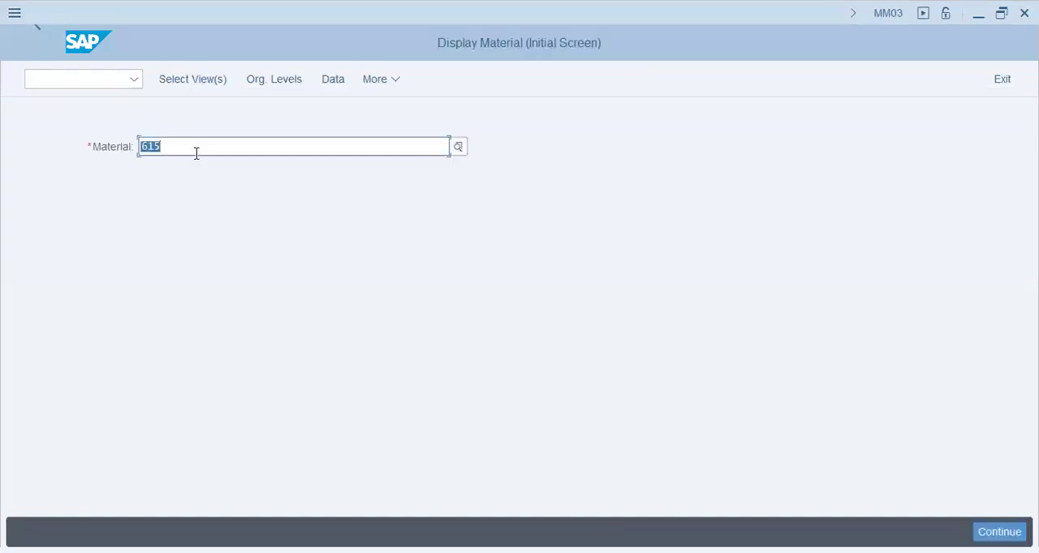
{"action": "key", "text": "Return"}
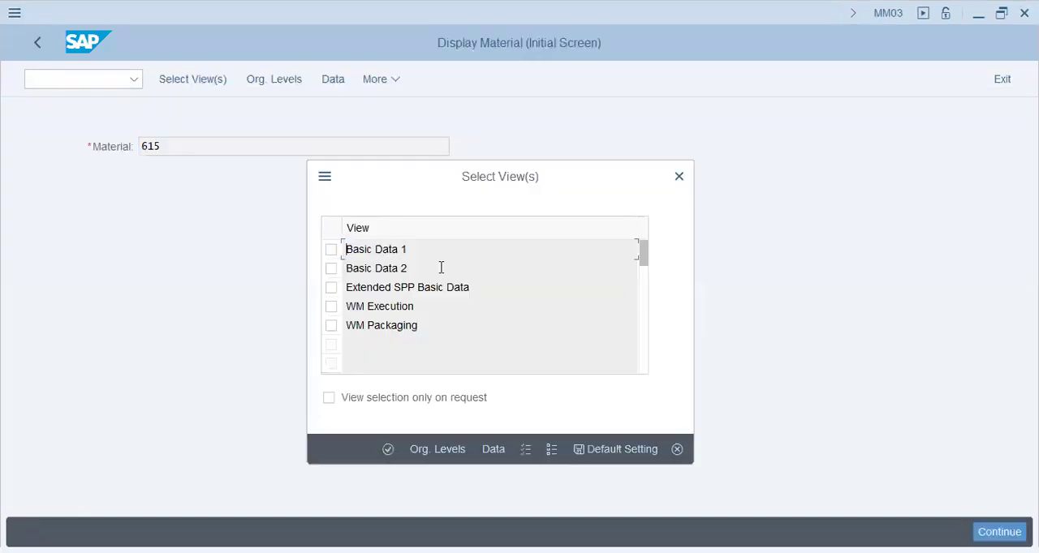
{"action": "left_click", "coordinate": [332, 250]}
{"action": "key", "text": "Return"}
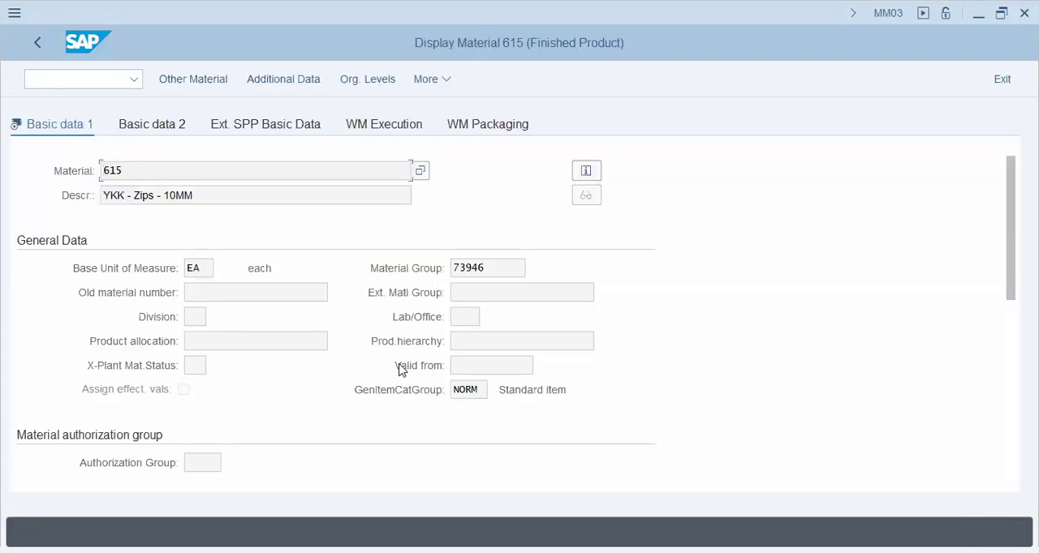
- Open the field help for the material's Base Unit of Measure and show its technical information
{"action": "double_click", "coordinate": [114, 171]}
{"action": "left_click", "coordinate": [203, 270]}
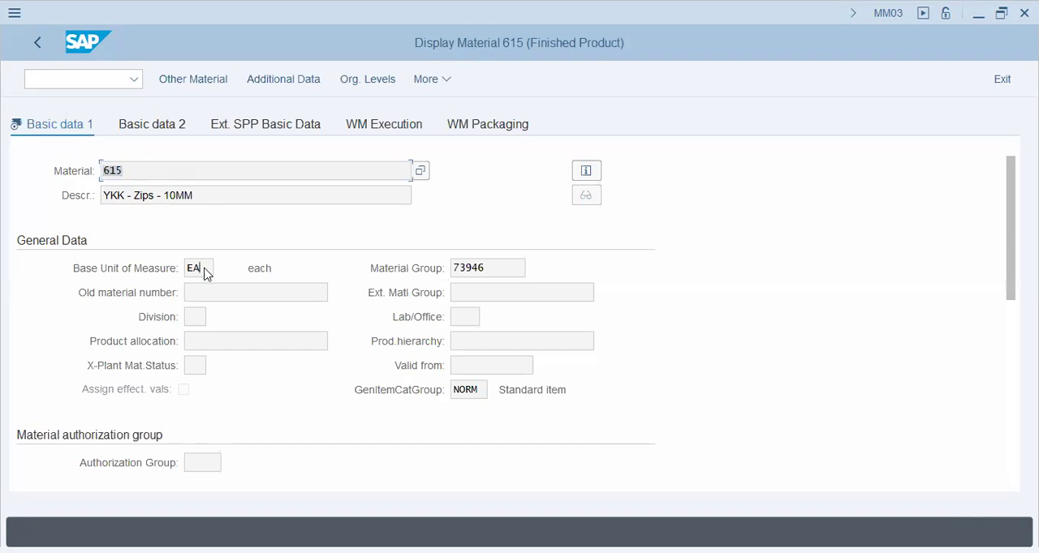
{"action": "left_click", "coordinate": [217, 312]}
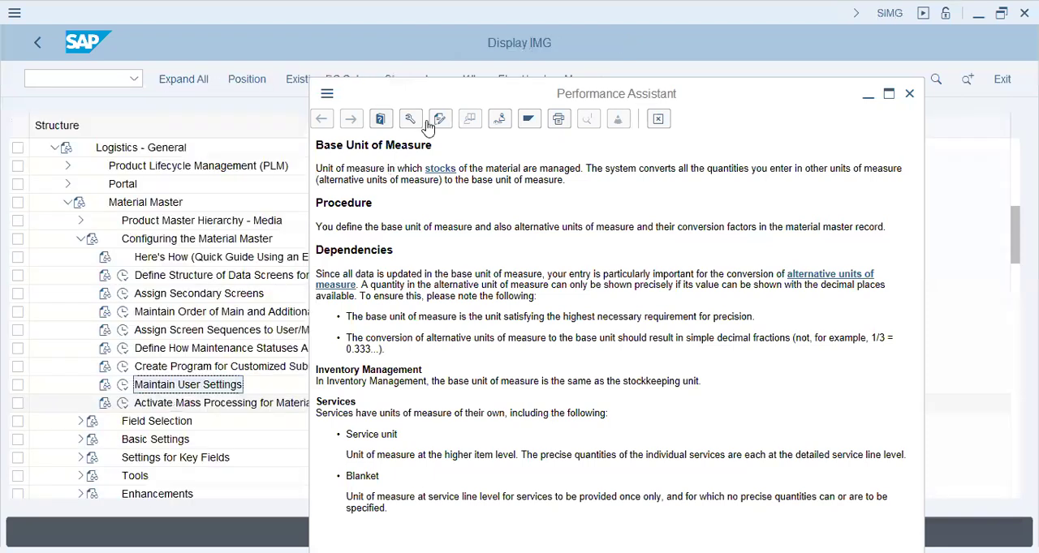
{"action": "left_click", "coordinate": [411, 120]}
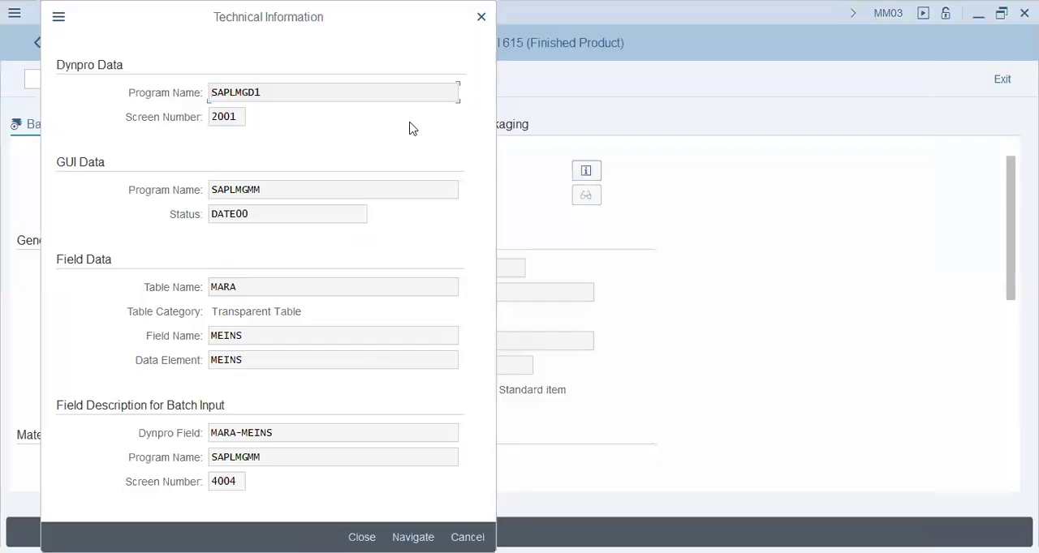
{"action": "key", "text": "Escape"}
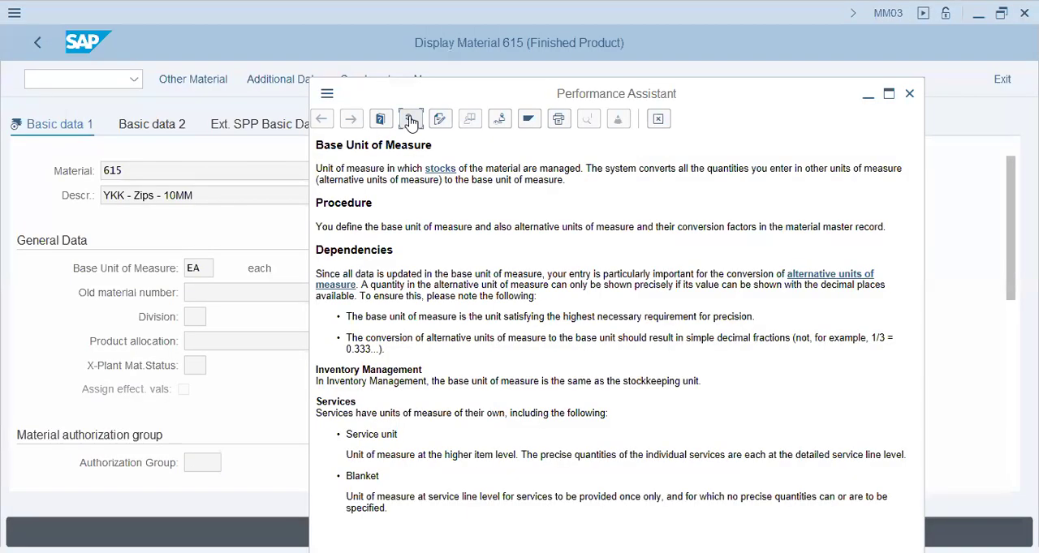
{"action": "left_click", "coordinate": [410, 121]}
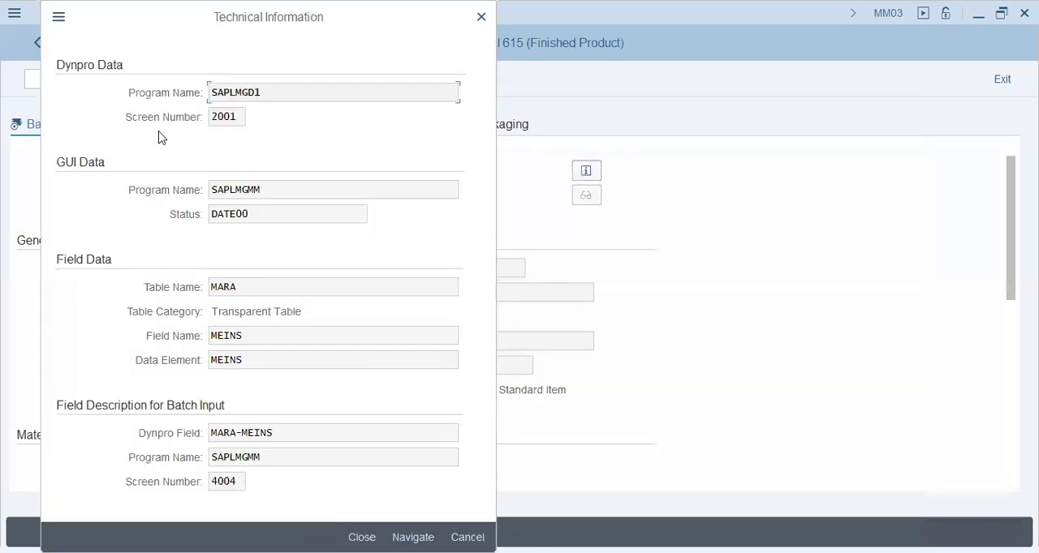
- Examine the table name, field name, and batch input program and screen number in the technical information, and close it
{"action": "left_click_drag", "start_coordinate": [242, 287], "coordinate": [148, 283]}
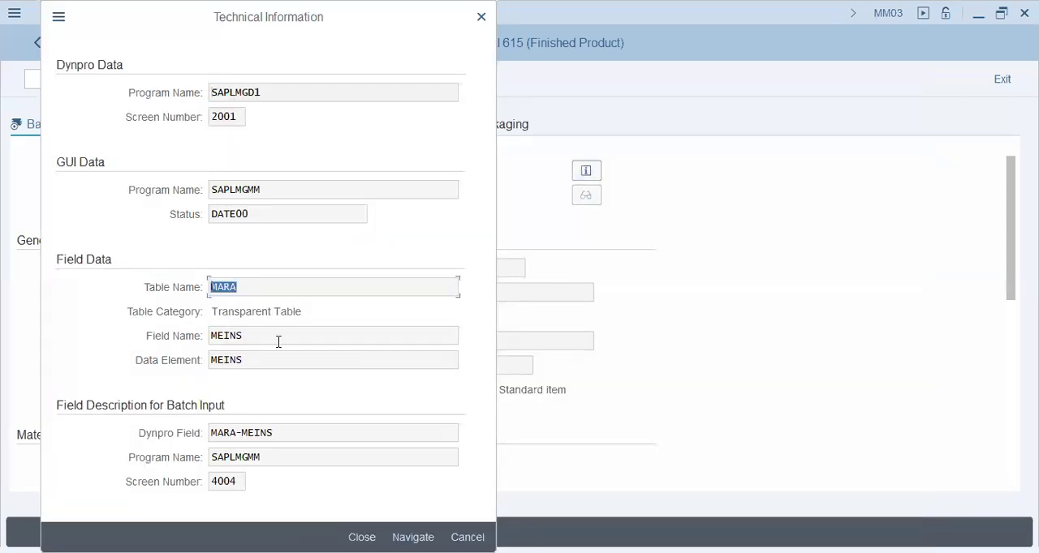
{"action": "key", "text": "Tab"}
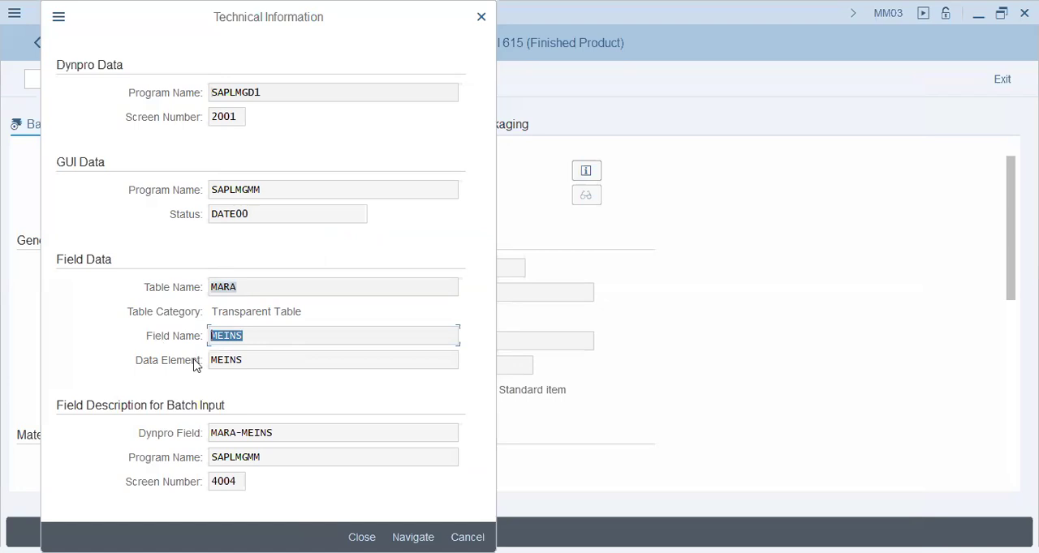
{"action": "double_click", "coordinate": [264, 460]}
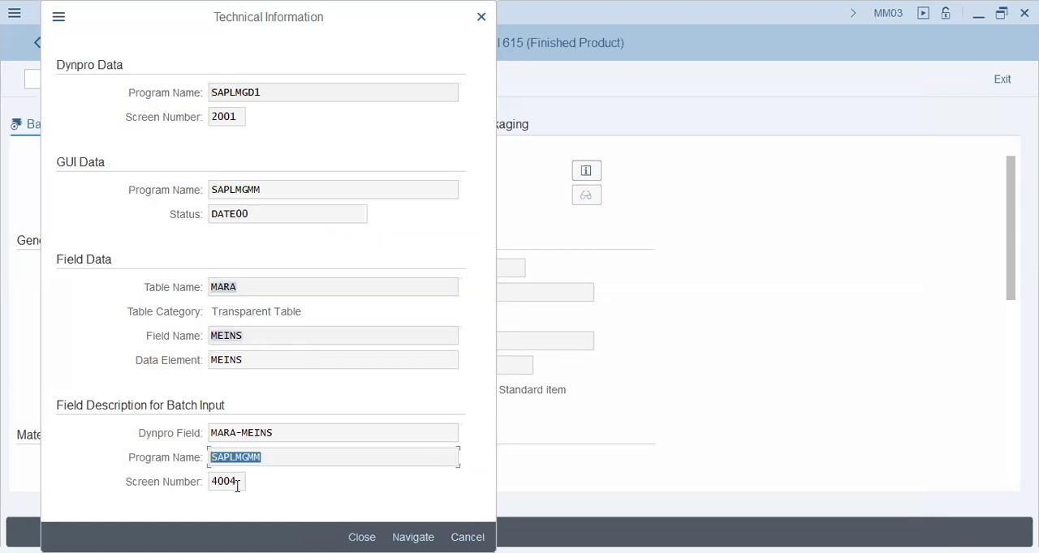
{"action": "double_click", "coordinate": [238, 486]}
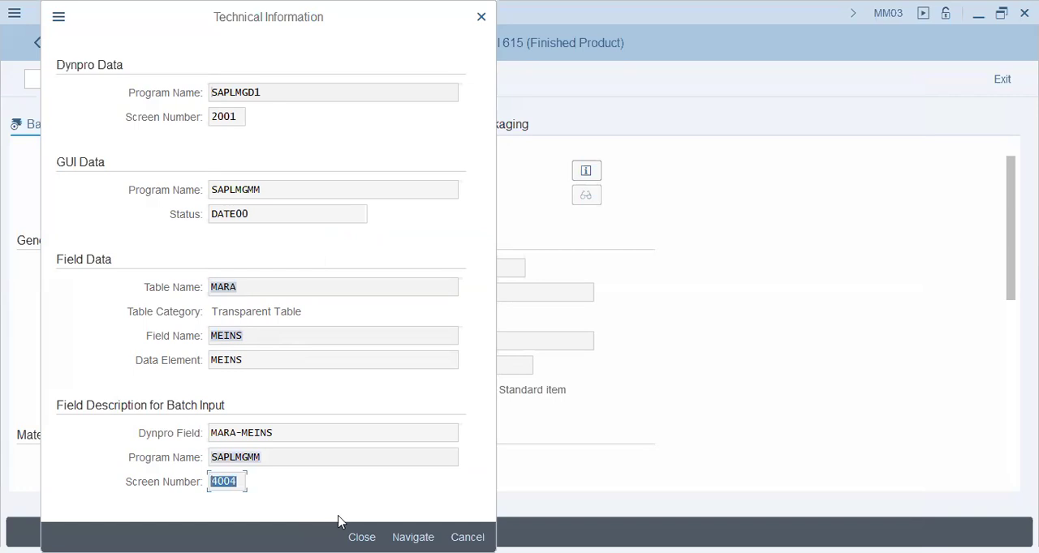
{"action": "left_click", "coordinate": [362, 537]}
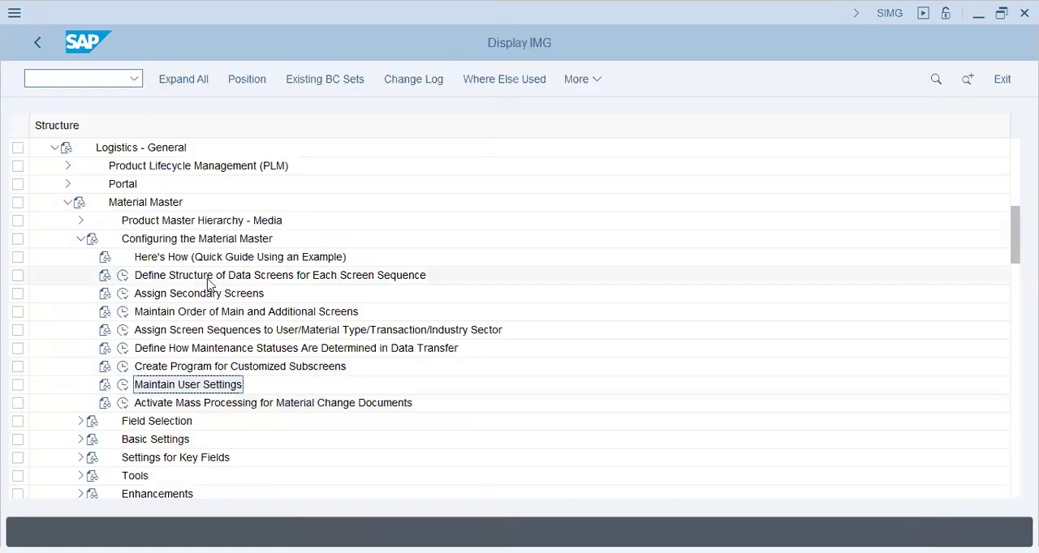
- Open Define Structure of Data Screens for Each Screen Sequence and show the subscreens of sequence 01, Std industry sequence
{"action": "left_click", "coordinate": [122, 275]}
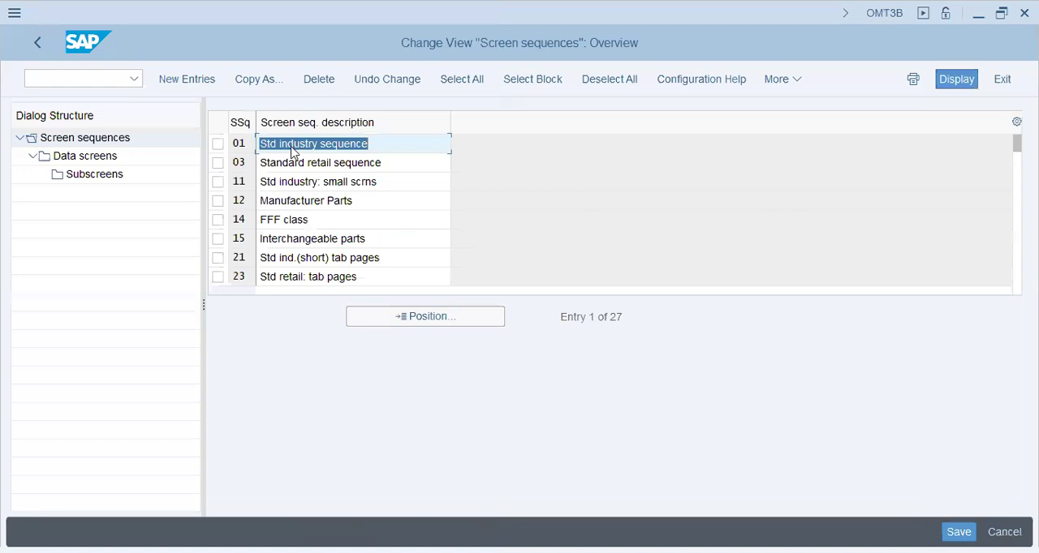
{"action": "left_click", "coordinate": [294, 150]}
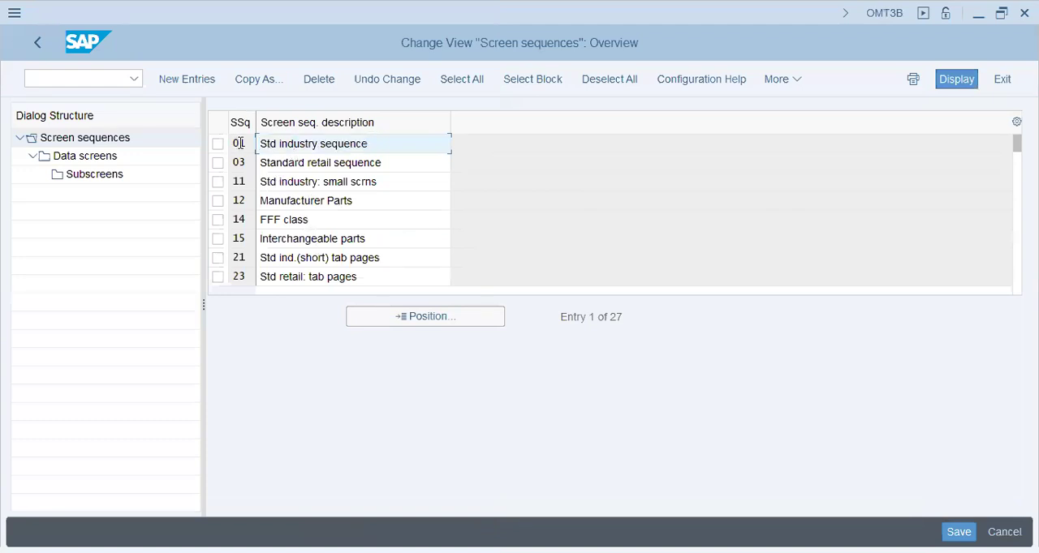
{"action": "left_click", "coordinate": [92, 174]}
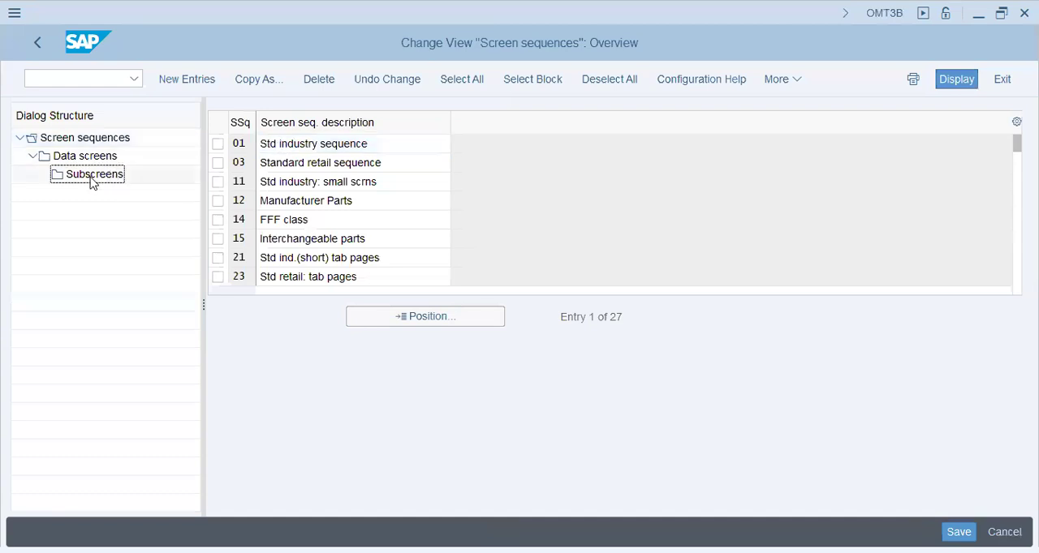
{"action": "left_click", "coordinate": [217, 150]}
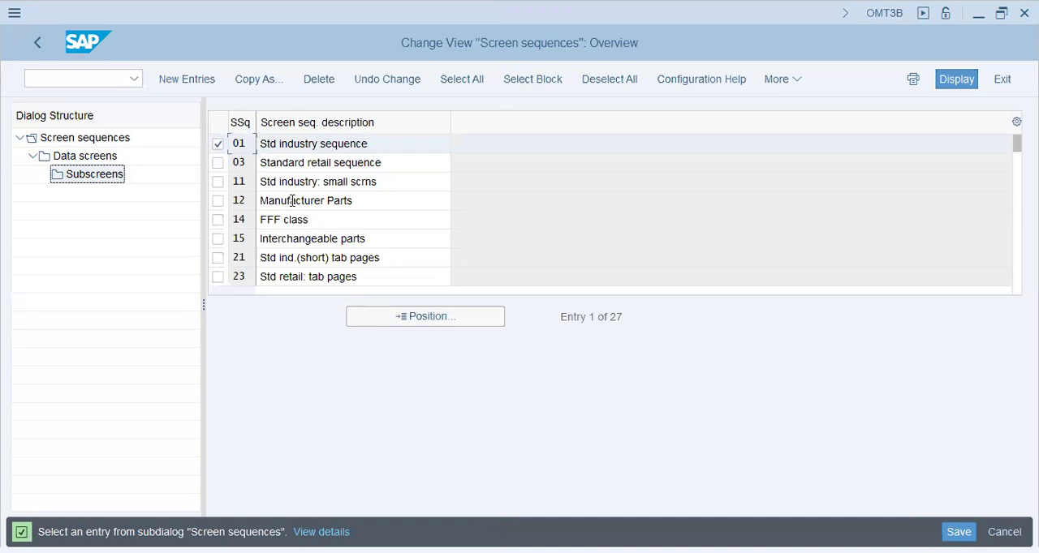
{"action": "double_click", "coordinate": [106, 178]}
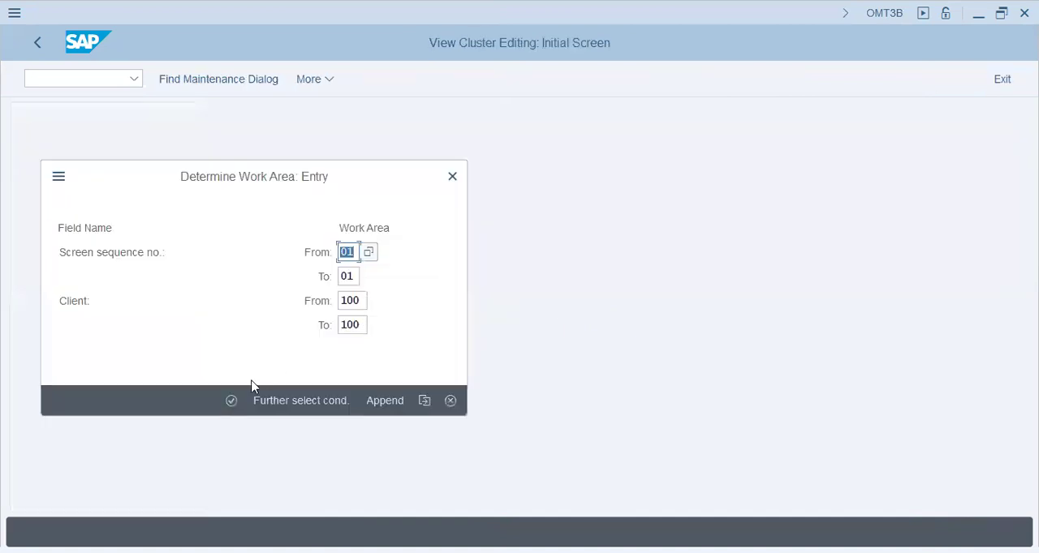
{"action": "left_click", "coordinate": [339, 277]}
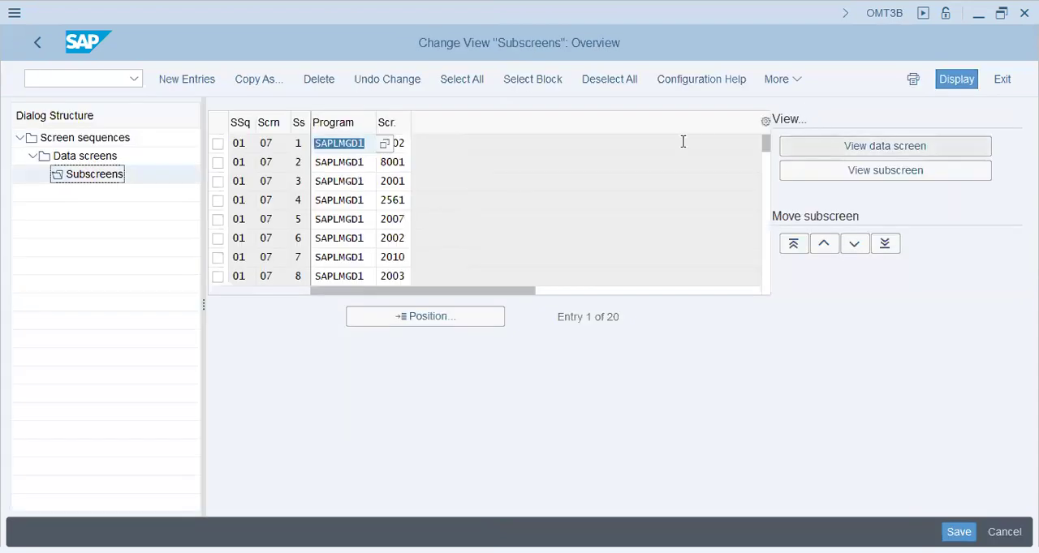
- Simulate the data screen for the first subscreen row, SAPLMGD1 1002, examine its General Data fields, and return to the subscreen list
{"action": "left_click", "coordinate": [218, 144]}
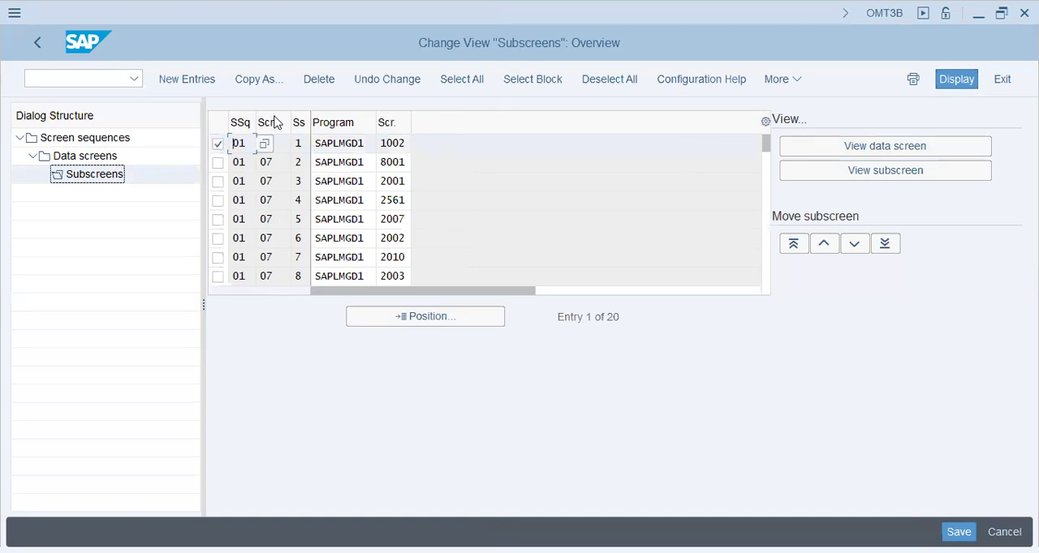
{"action": "left_click", "coordinate": [821, 148]}
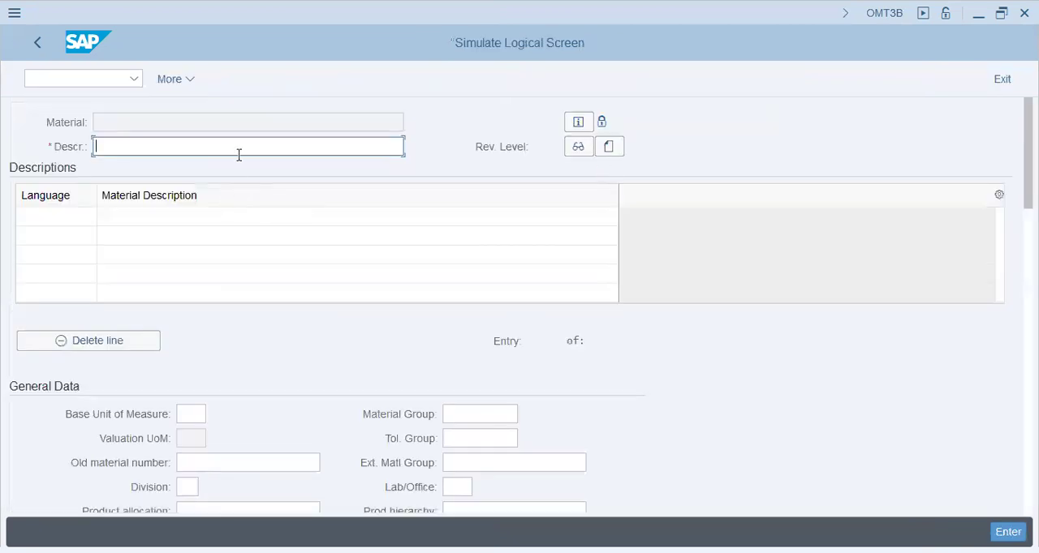
{"action": "left_click", "coordinate": [197, 414]}
{"action": "left_click", "coordinate": [195, 463]}
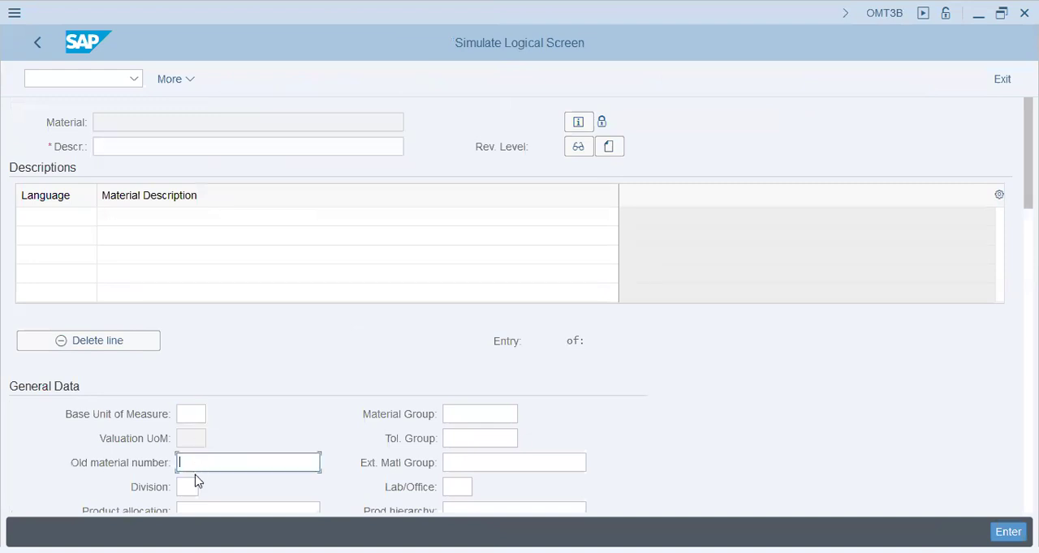
{"action": "key", "text": "Tab"}
{"action": "left_click", "coordinate": [490, 417]}
{"action": "left_click", "coordinate": [485, 437]}
{"action": "left_click", "coordinate": [479, 463]}
{"action": "left_click", "coordinate": [464, 488]}
{"action": "left_click", "coordinate": [478, 509]}
{"action": "left_click", "coordinate": [254, 469]}
{"action": "left_click", "coordinate": [193, 487]}
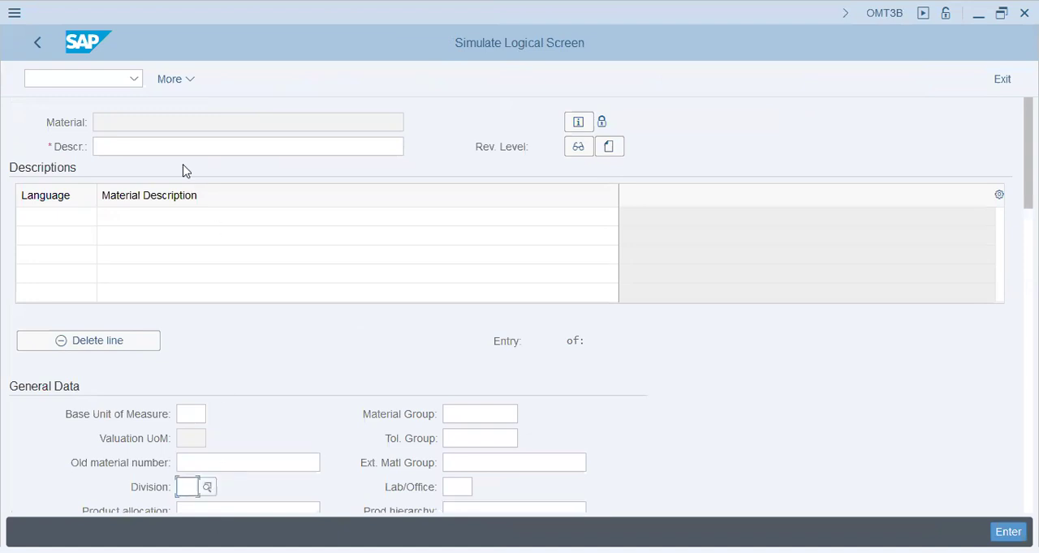
{"action": "left_click", "coordinate": [40, 44]}
{"action": "left_click", "coordinate": [1002, 79]}
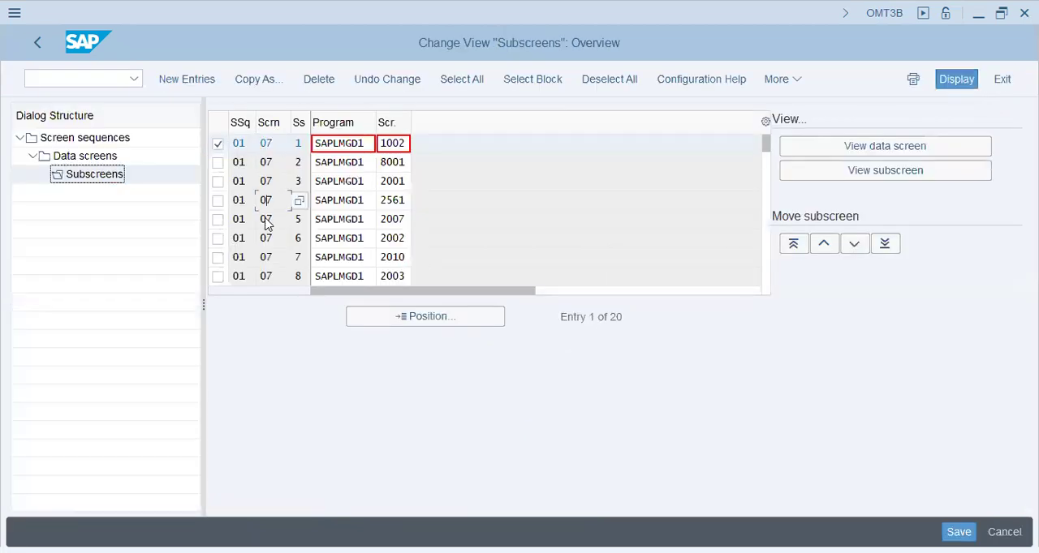
- Try to position the subscreen list at screen number 4
{"action": "left_click", "coordinate": [367, 317]}
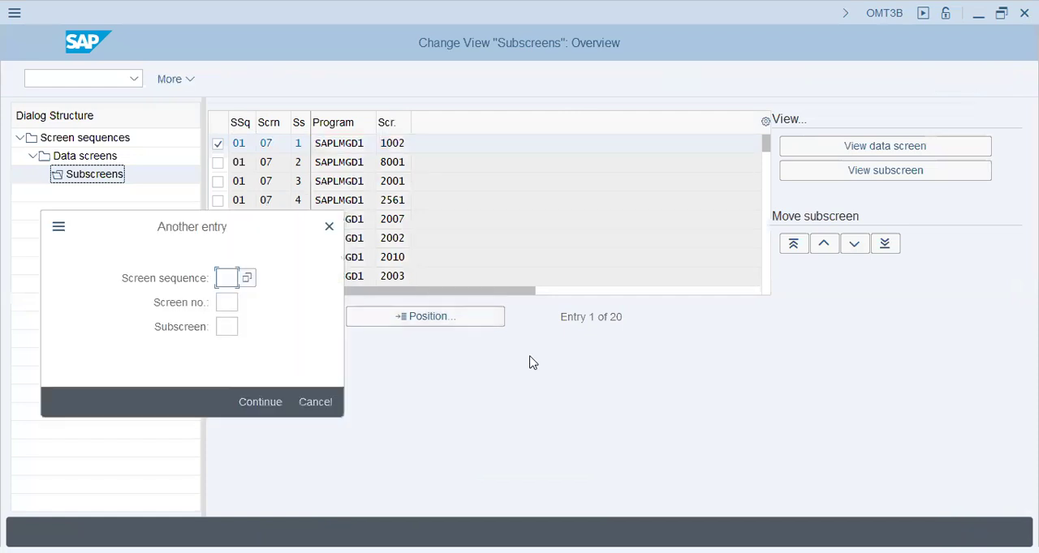
{"action": "key", "text": "Tab"}
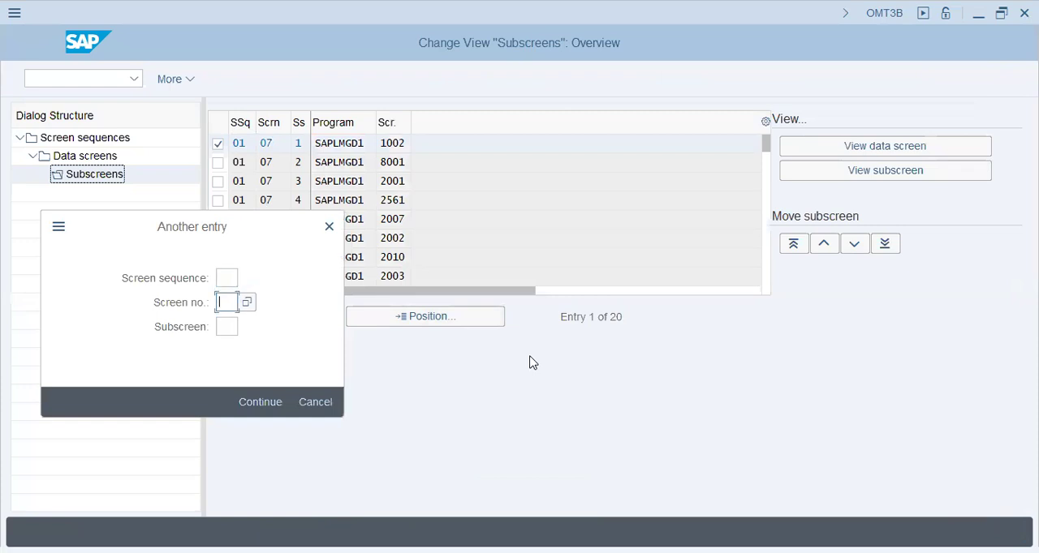
{"action": "type", "text": "40"}
{"action": "key", "text": "BackSpace"}
{"action": "key", "text": "BackSpace"}
{"action": "type", "text": "4"}
{"action": "key", "text": "Return"}
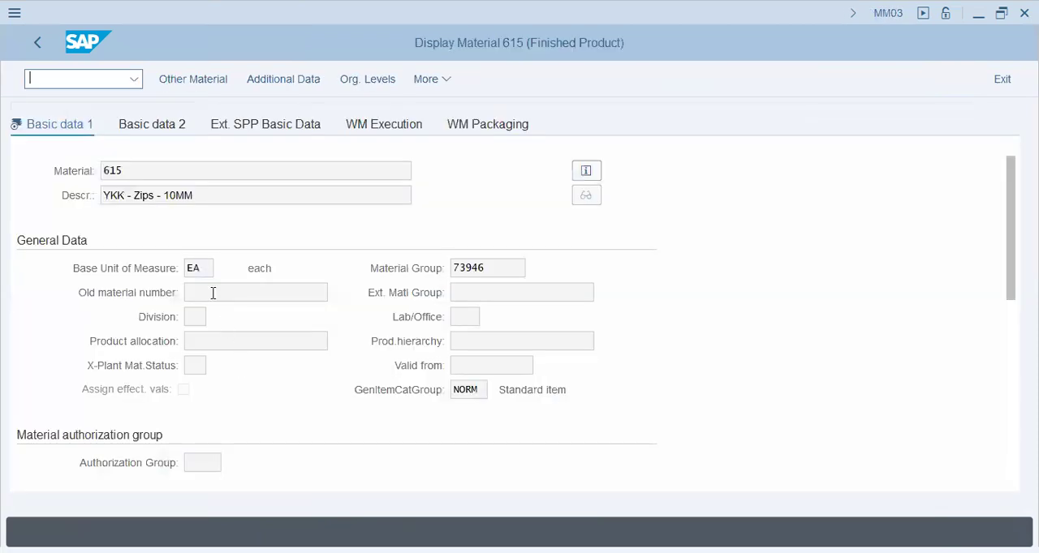
- Return to material 615 and check the batch input screen number in the Base Unit of Measure technical information
{"action": "left_click", "coordinate": [192, 271]}
{"action": "key", "text": "F1"}
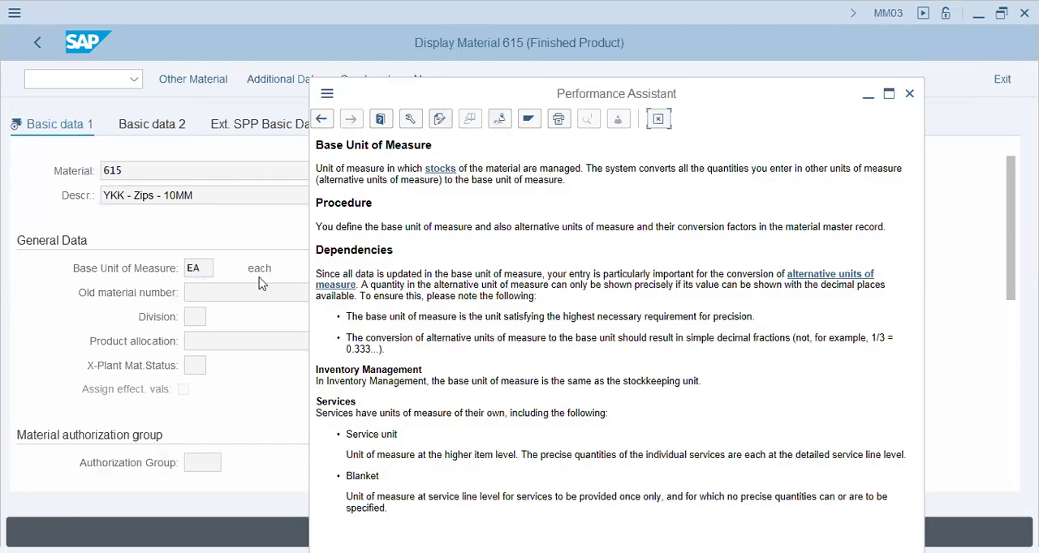
{"action": "left_click", "coordinate": [409, 119]}
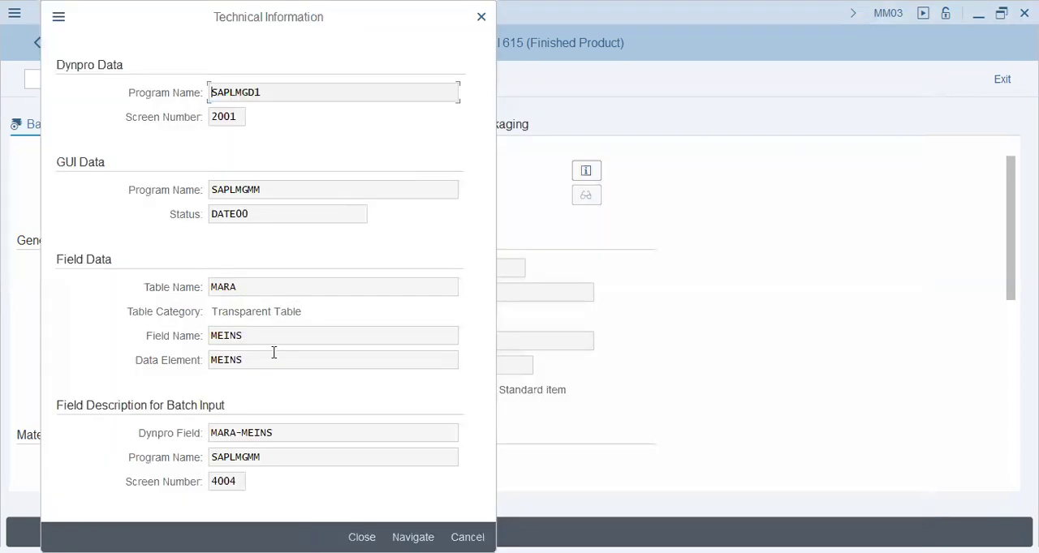
{"action": "double_click", "coordinate": [231, 484]}
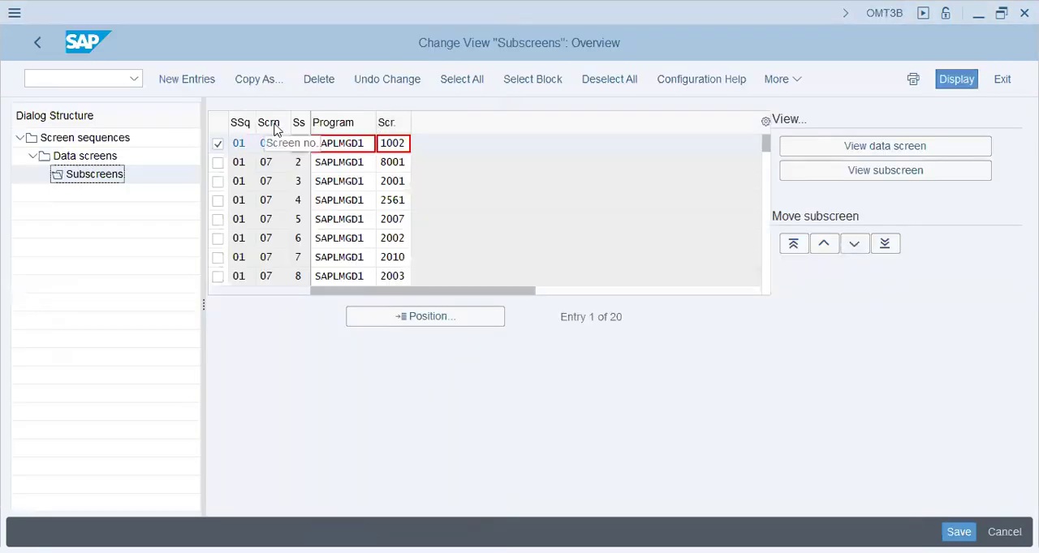
- Move the selected subscreen SAPLMGD1 1002 to the end of the subscreen order in screen sequence 01
{"action": "left_click", "coordinate": [278, 219]}
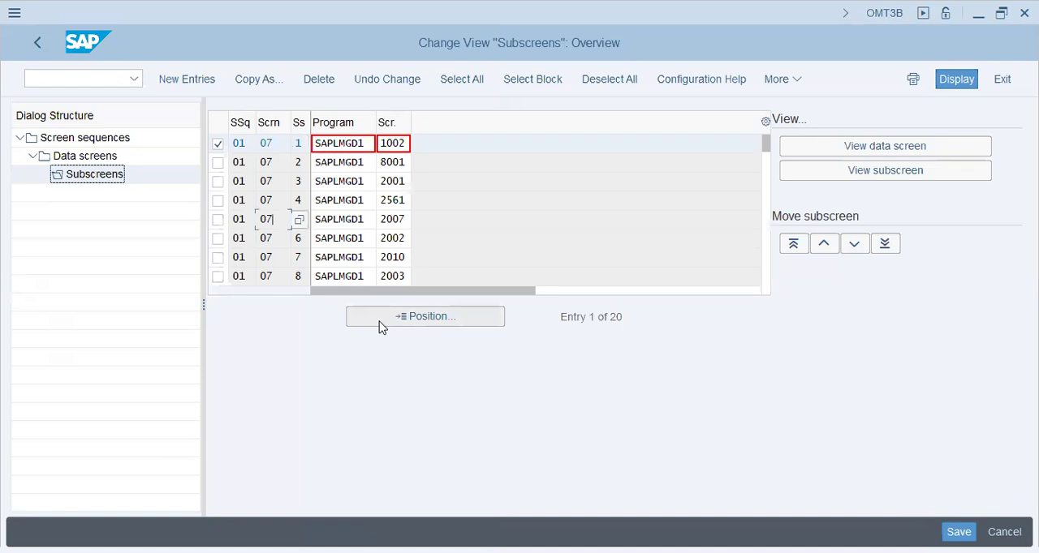
{"action": "left_click", "coordinate": [265, 255]}
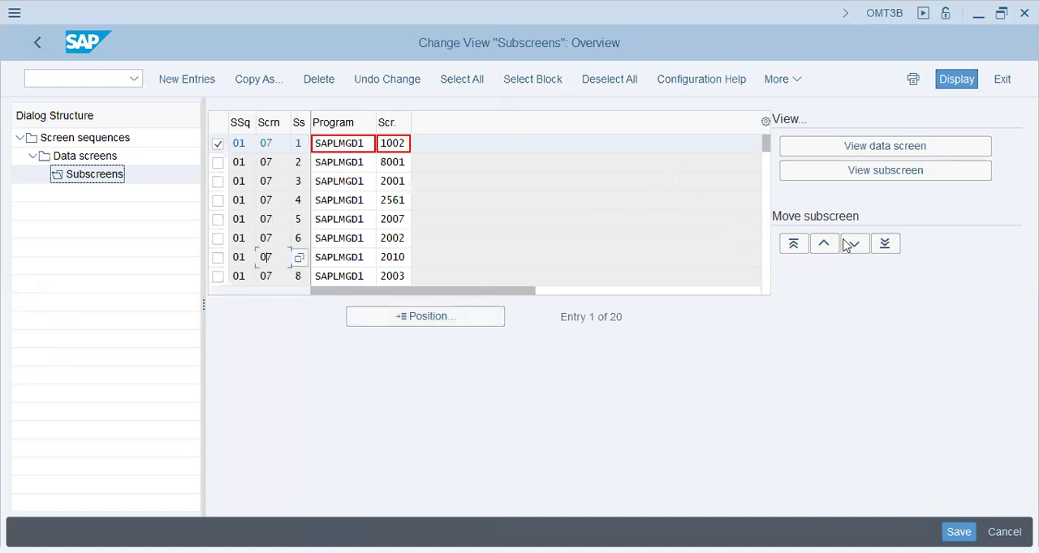
{"action": "left_click", "coordinate": [889, 244]}
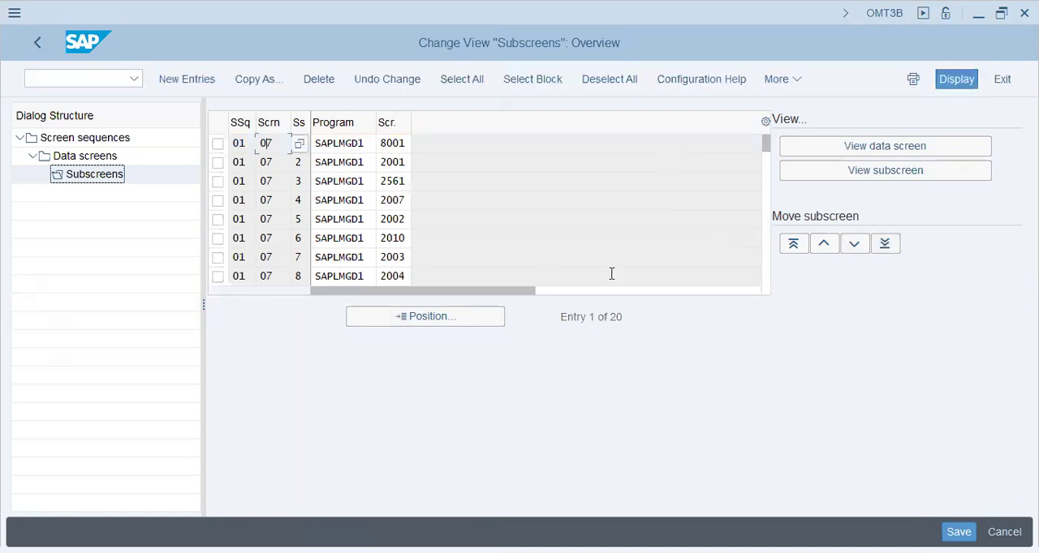
- Locate the moved subscreen SAPLMGD1 1002 at the end of the subscreen list for data screen 07
{"action": "left_click", "coordinate": [887, 247]}
{"action": "left_click", "coordinate": [260, 241]}
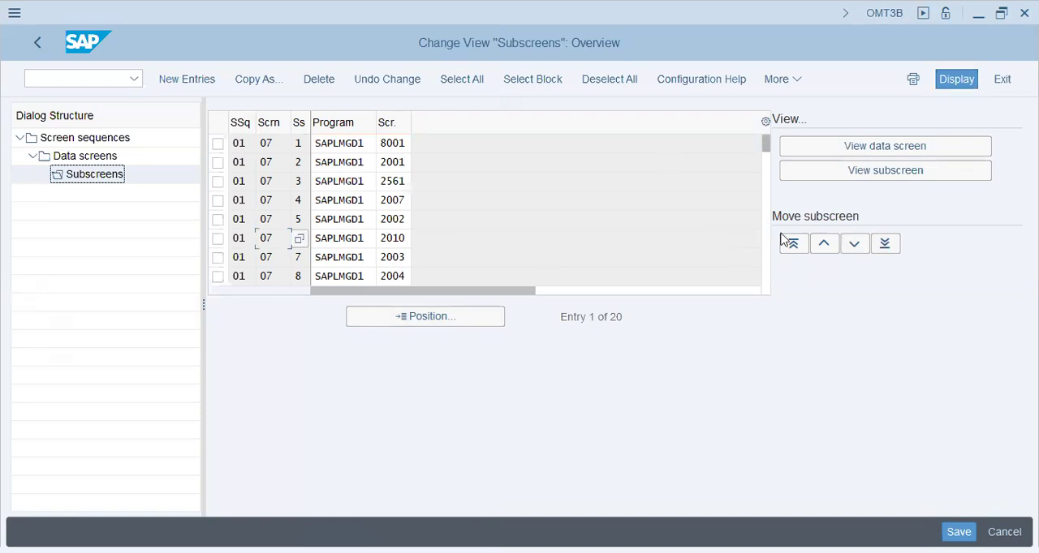
{"action": "left_click_drag", "start_coordinate": [765, 158], "coordinate": [771, 211]}
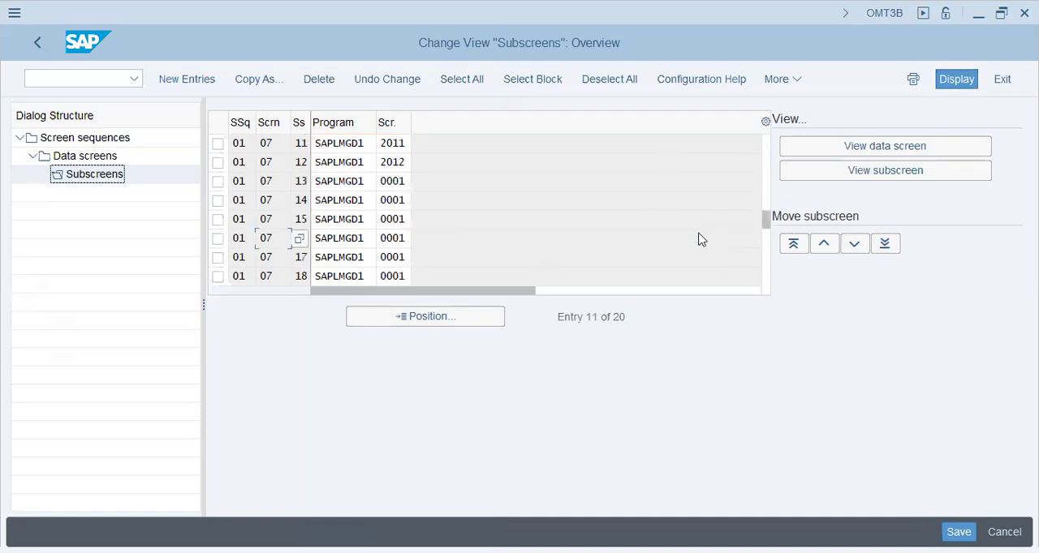
{"action": "left_click", "coordinate": [767, 279]}
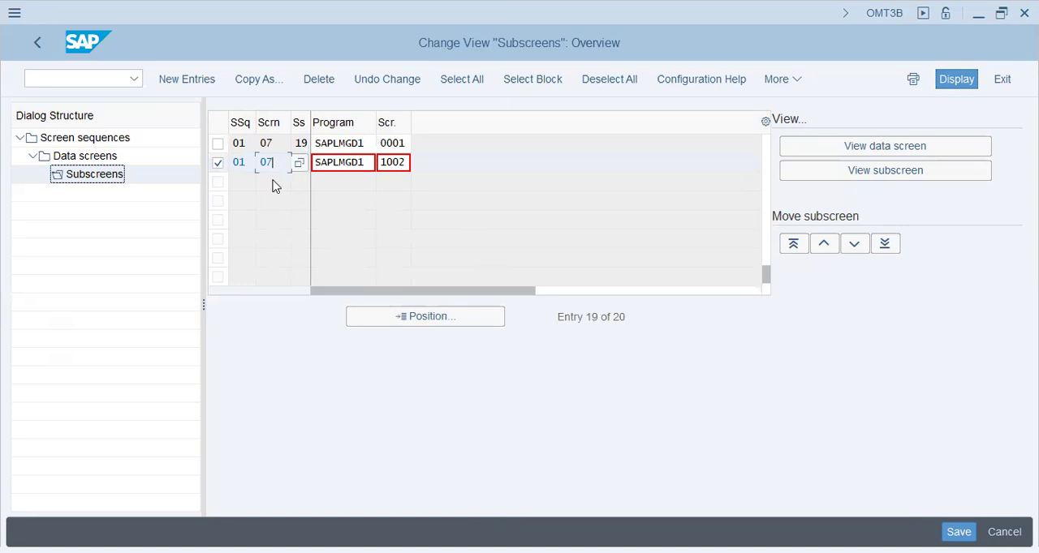
- Simulate the data screen, examine its Descriptions, General Data and Dimensions/EANs fields, and return to the subscreen list
{"action": "left_click", "coordinate": [862, 151]}
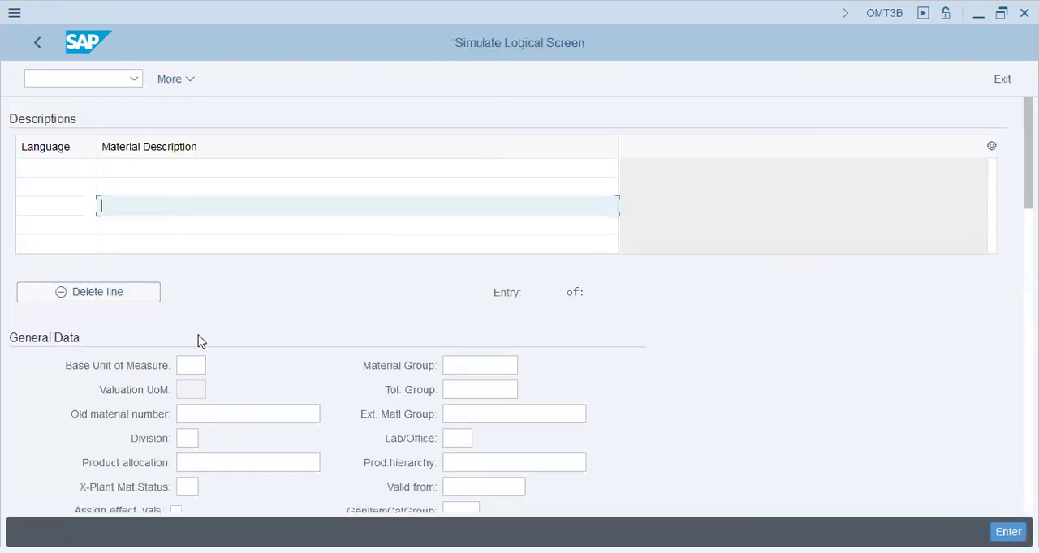
{"action": "left_click", "coordinate": [207, 167]}
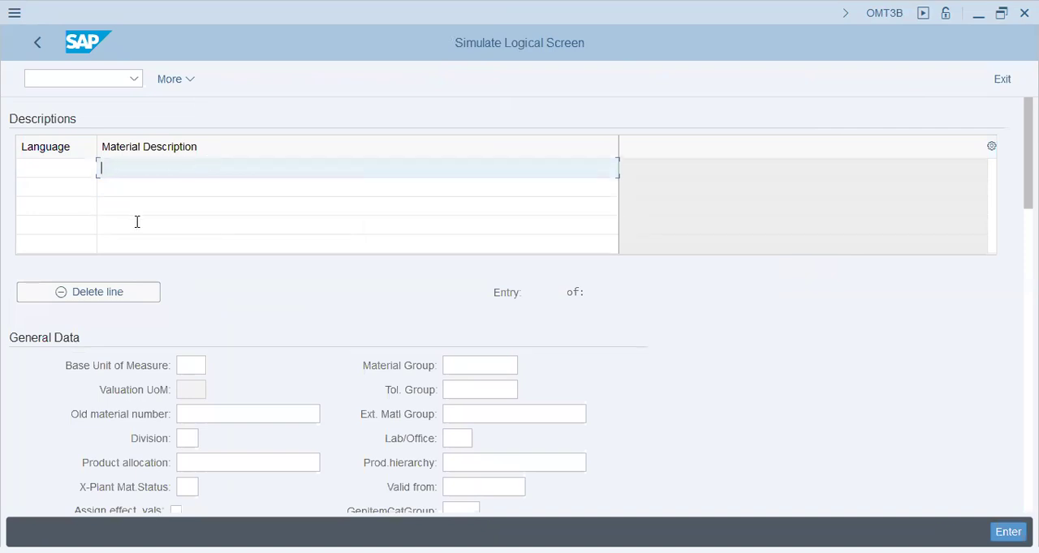
{"action": "left_click", "coordinate": [469, 367]}
{"action": "left_click", "coordinate": [470, 389]}
{"action": "left_click", "coordinate": [471, 415]}
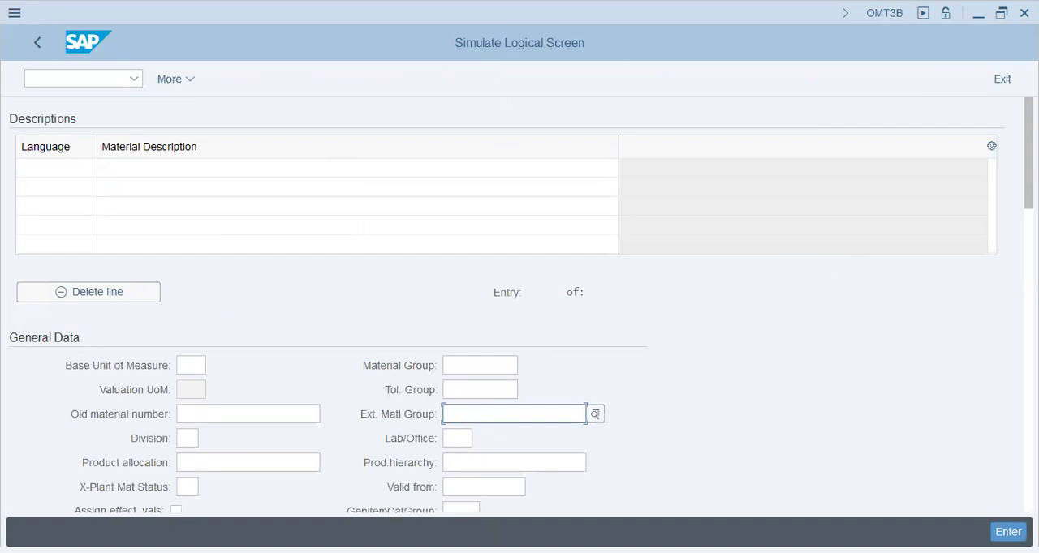
{"action": "left_click", "coordinate": [1028, 341]}
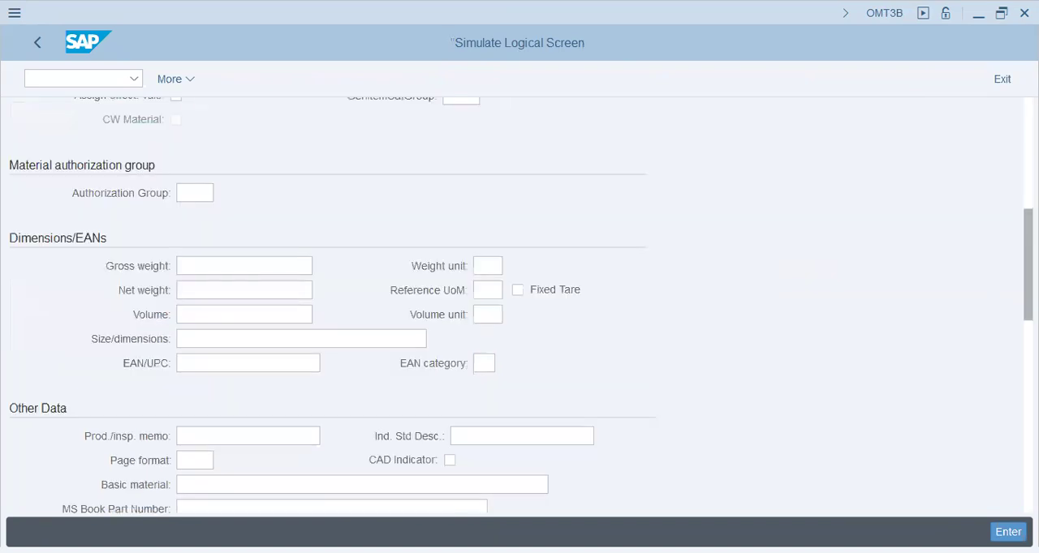
{"action": "left_click", "coordinate": [195, 268]}
{"action": "left_click", "coordinate": [203, 289]}
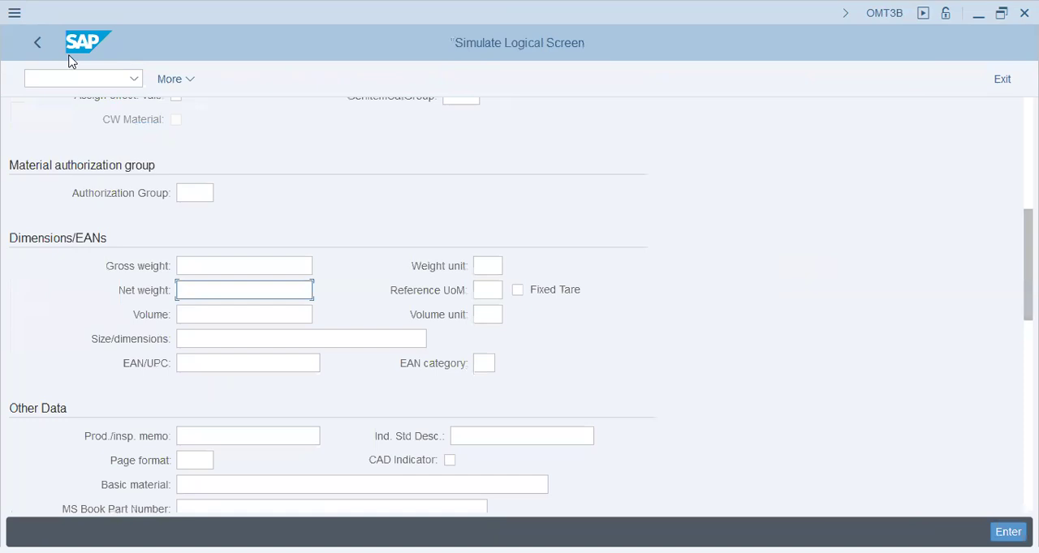
{"action": "left_click", "coordinate": [36, 42]}
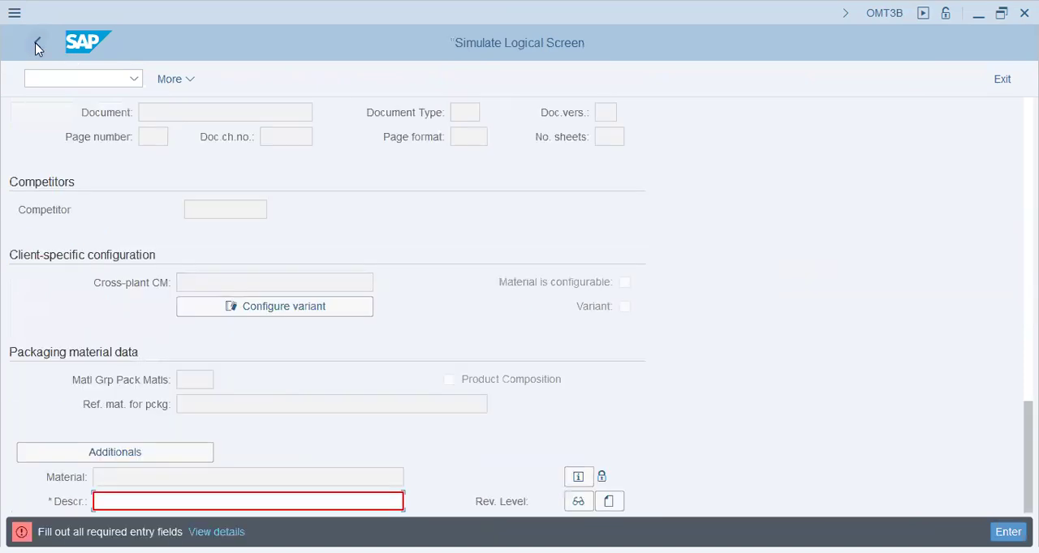
{"action": "left_click", "coordinate": [1004, 78]}
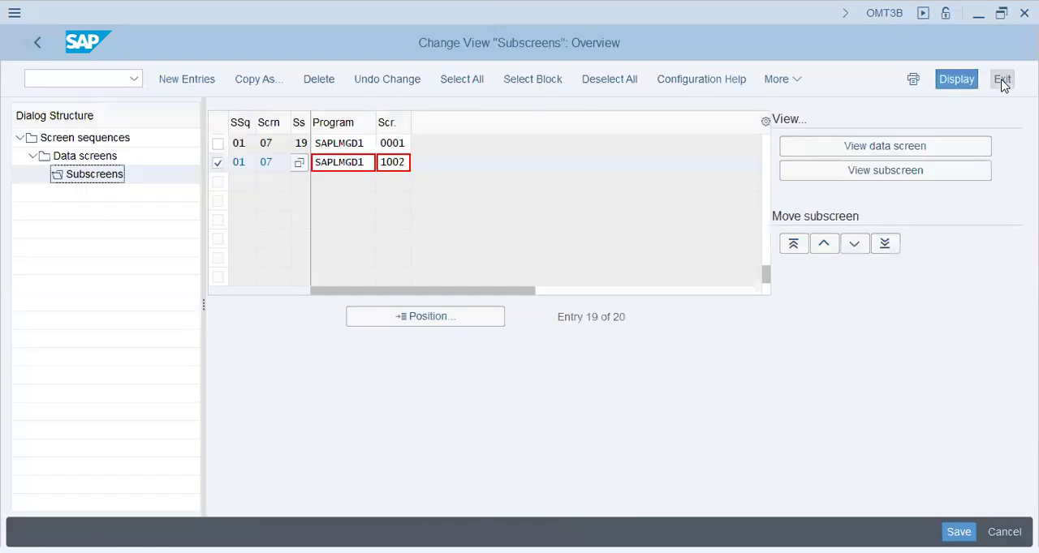
- Leave the screen sequence configuration without saving the changed subscreen order and return to the IMG structure
{"action": "left_click", "coordinate": [37, 47]}
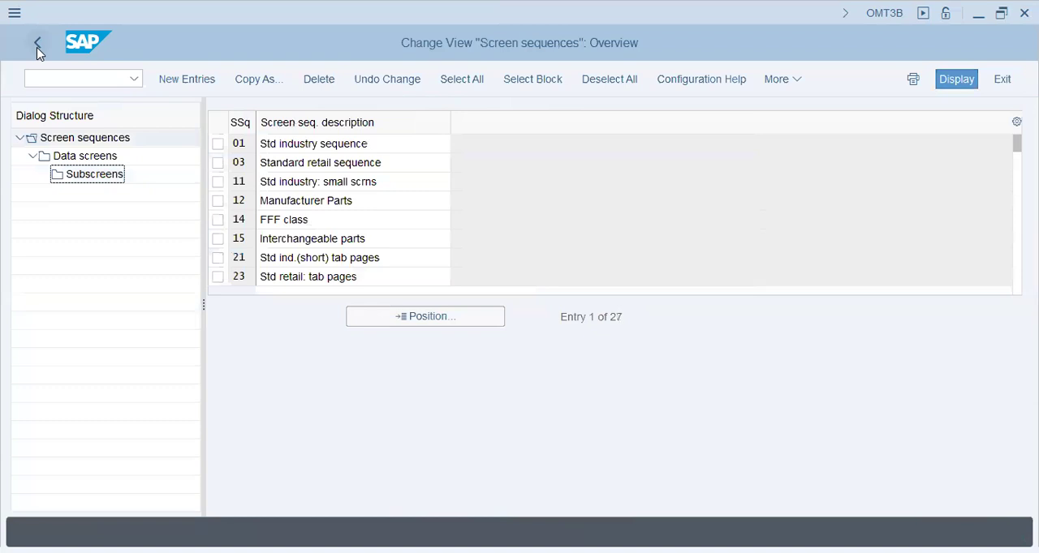
{"action": "left_click", "coordinate": [37, 47]}
{"action": "left_click", "coordinate": [348, 378]}
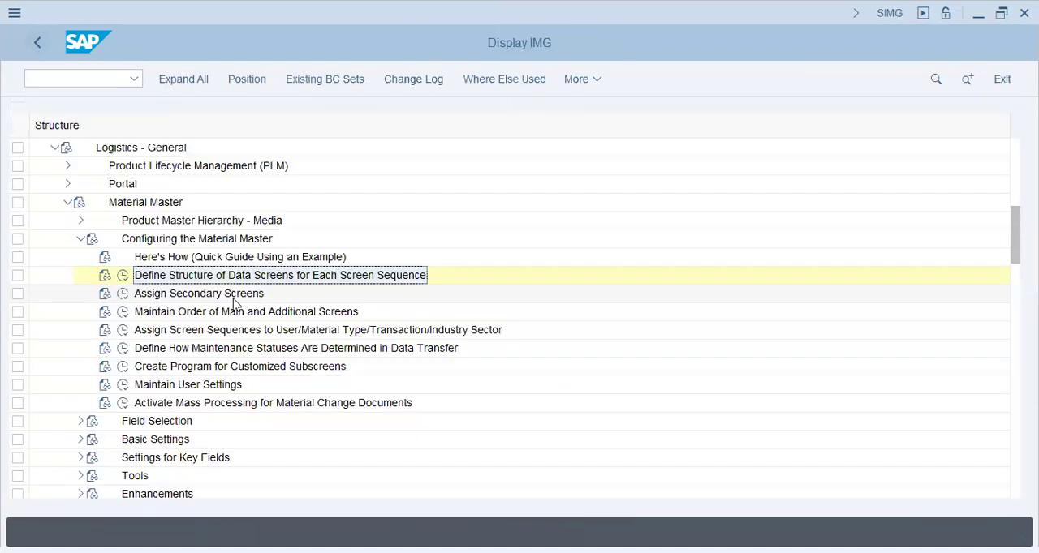
{"action": "left_click", "coordinate": [166, 297]}
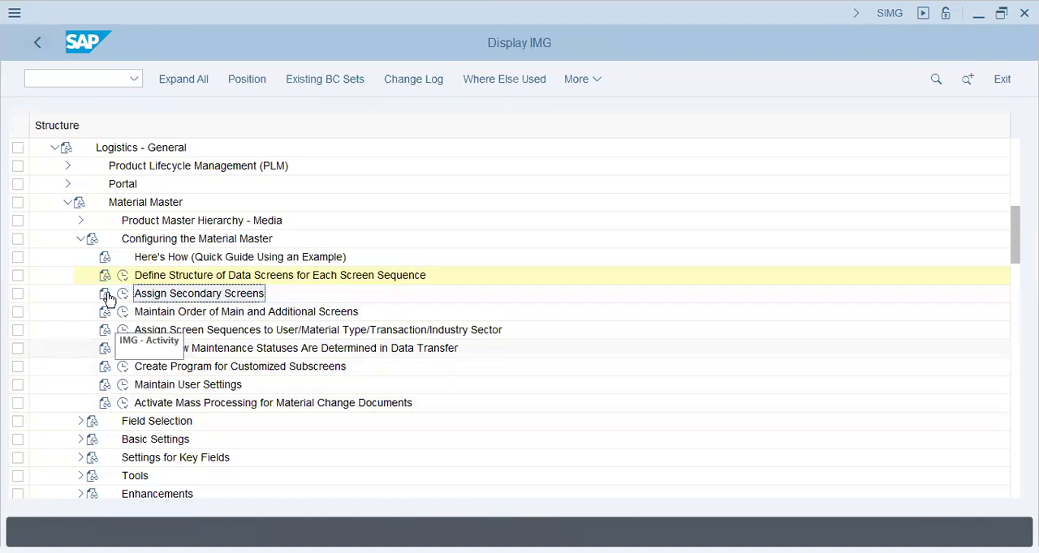
- Open the output format of material numbers in the Material Master basic settings and enter length 18 and template T72ROH00000
{"action": "left_click", "coordinate": [81, 239]}
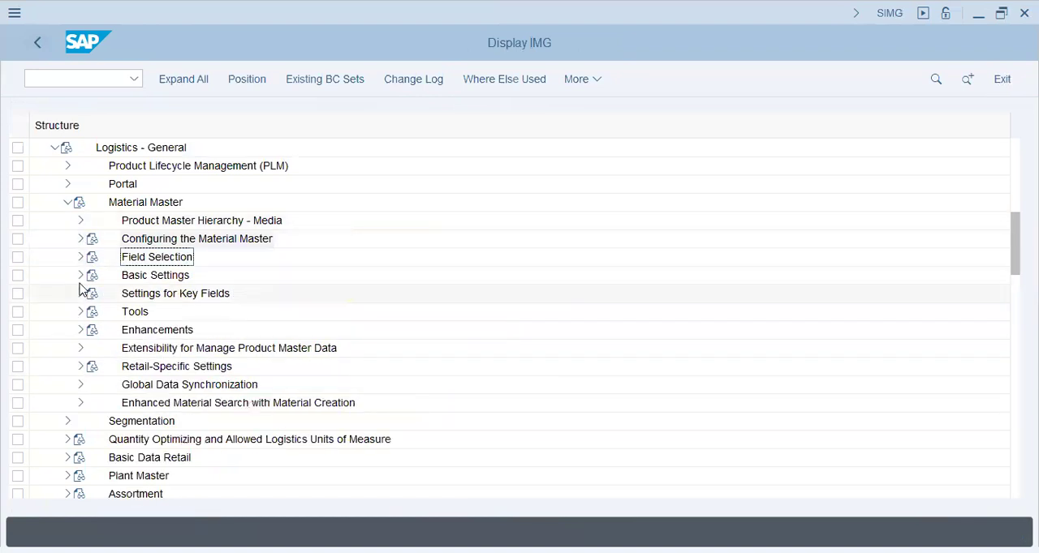
{"action": "left_click", "coordinate": [81, 275]}
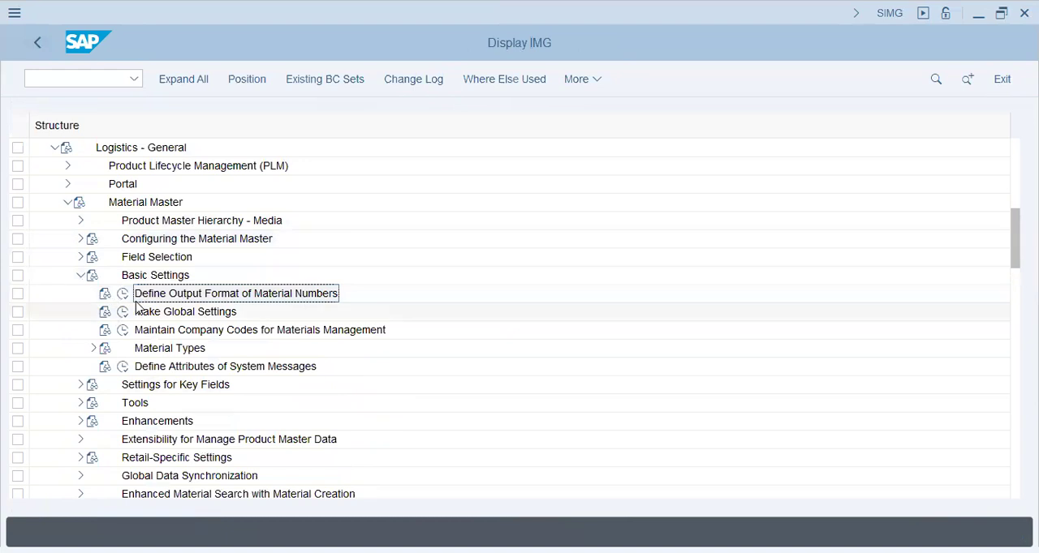
{"action": "left_click", "coordinate": [122, 294]}
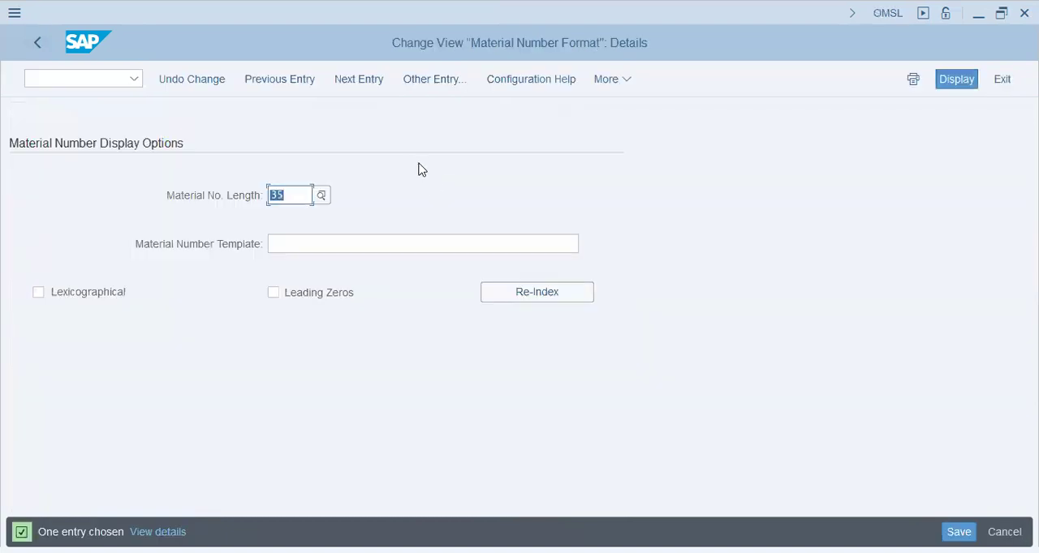
{"action": "type", "text": "18"}
{"action": "key", "text": "Tab"}
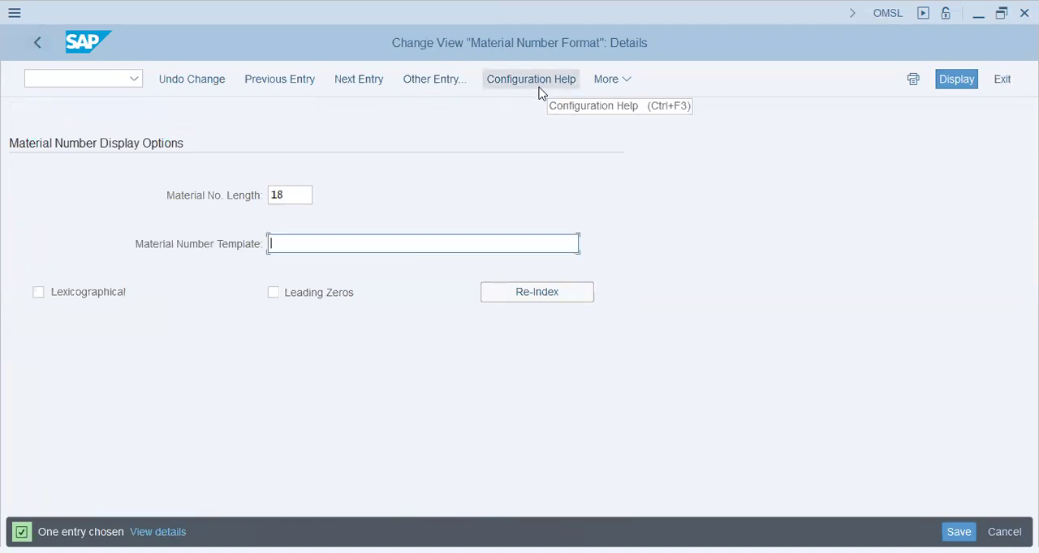
{"action": "type", "text": "T72"}
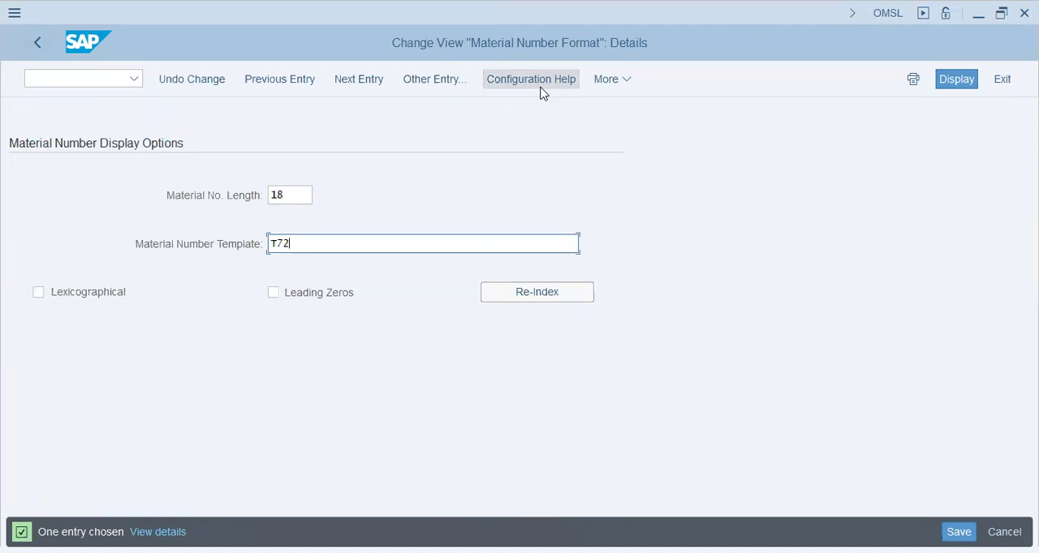
{"action": "type", "text": "ROH"}
{"action": "type", "text": "00000"}
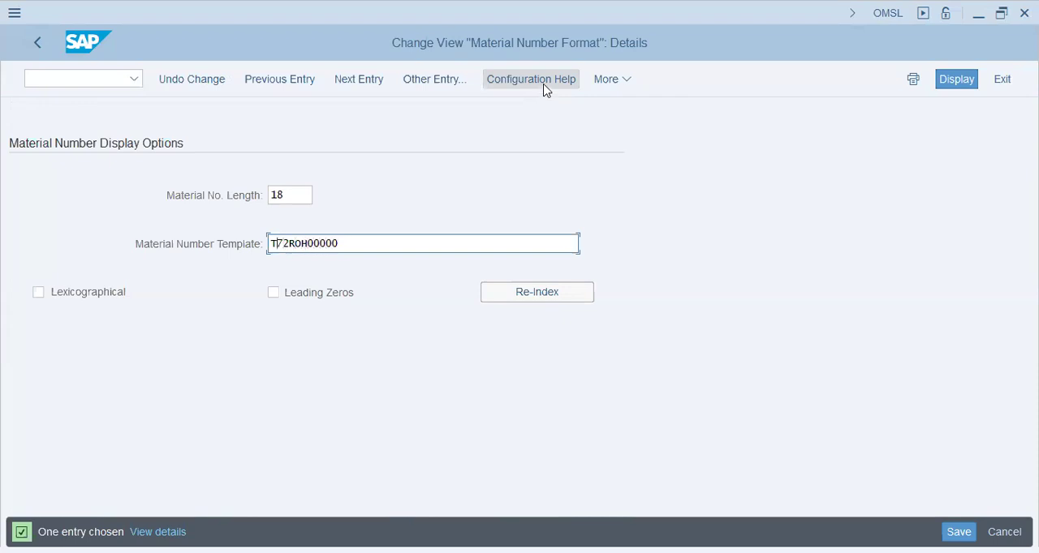
- Set the material number length to 11, enable Leading Zeros, save the format to the proposed customizing request, and return to the IMG
{"action": "key", "text": "shift+Tab"}
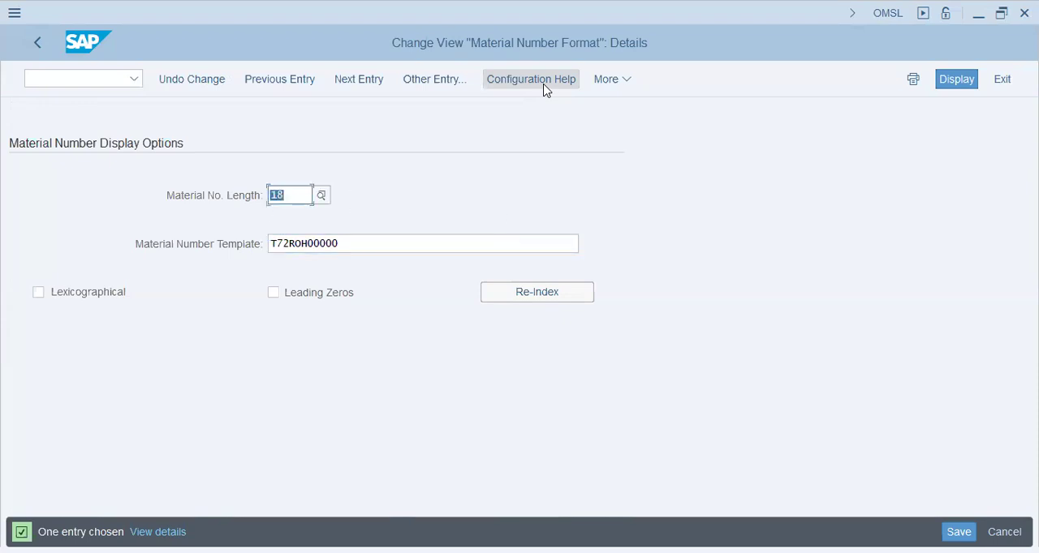
{"action": "type", "text": "11"}
{"action": "key", "text": "Tab"}
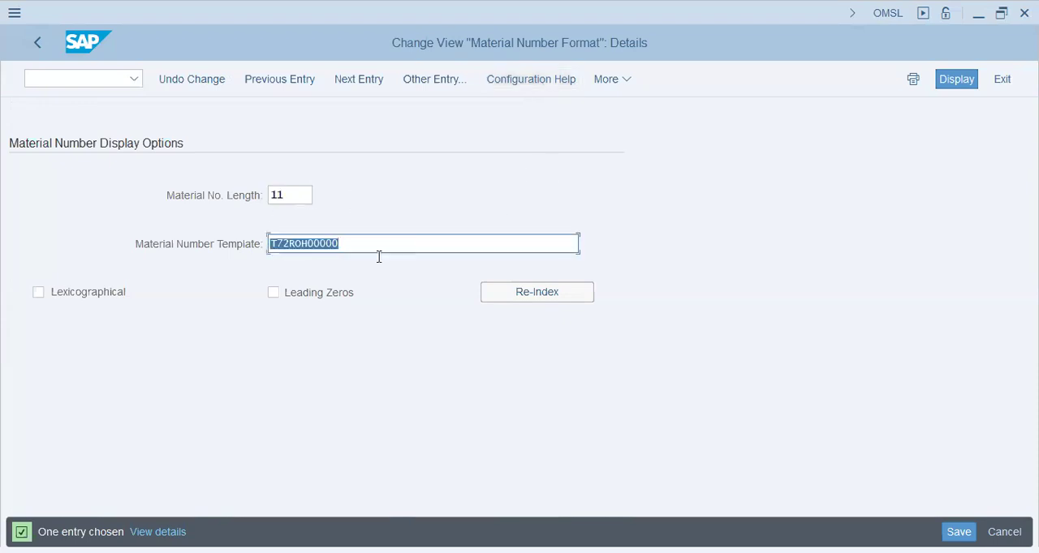
{"action": "left_click", "coordinate": [302, 297]}
{"action": "left_click", "coordinate": [273, 292]}
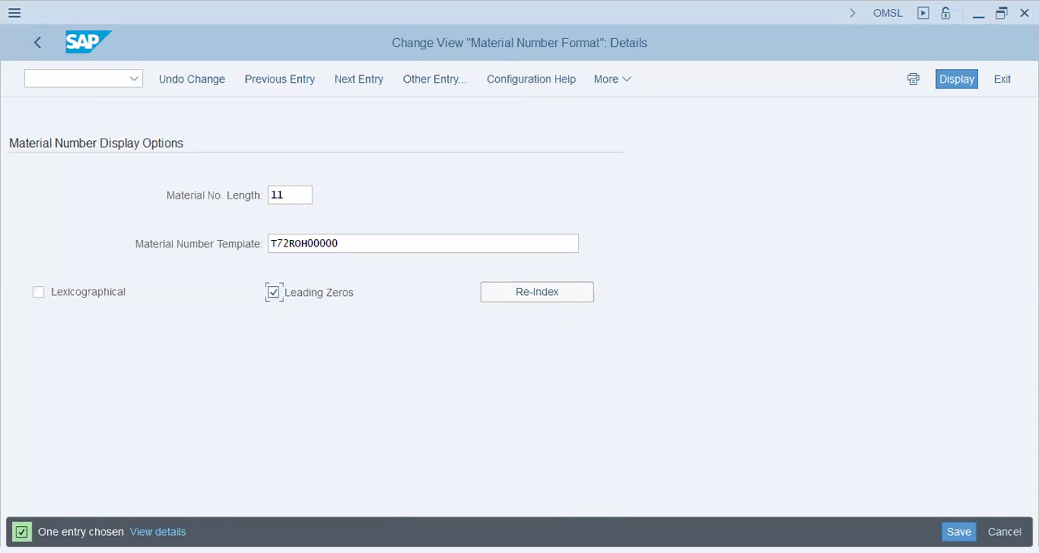
{"action": "key", "text": "Return"}
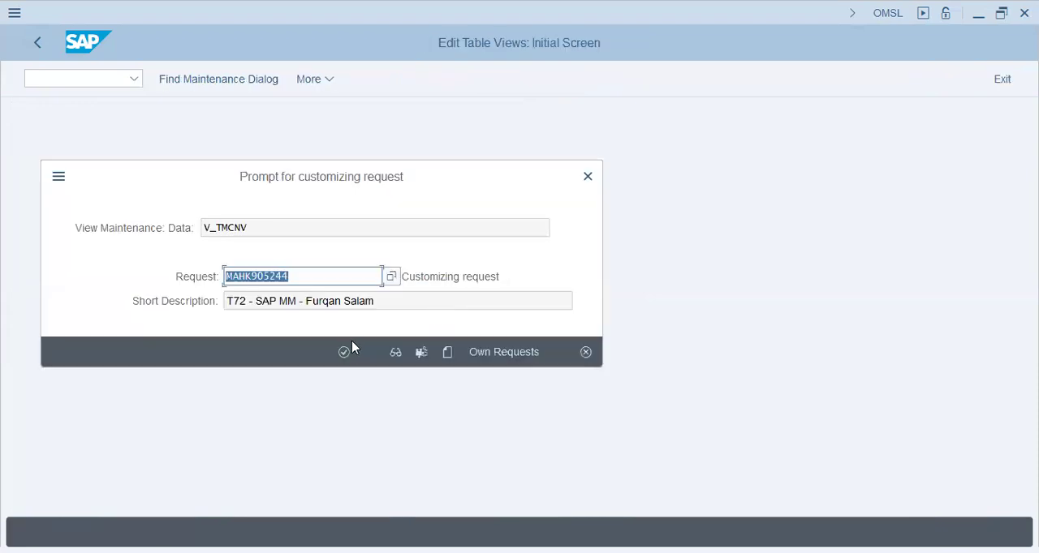
{"action": "left_click", "coordinate": [344, 352]}
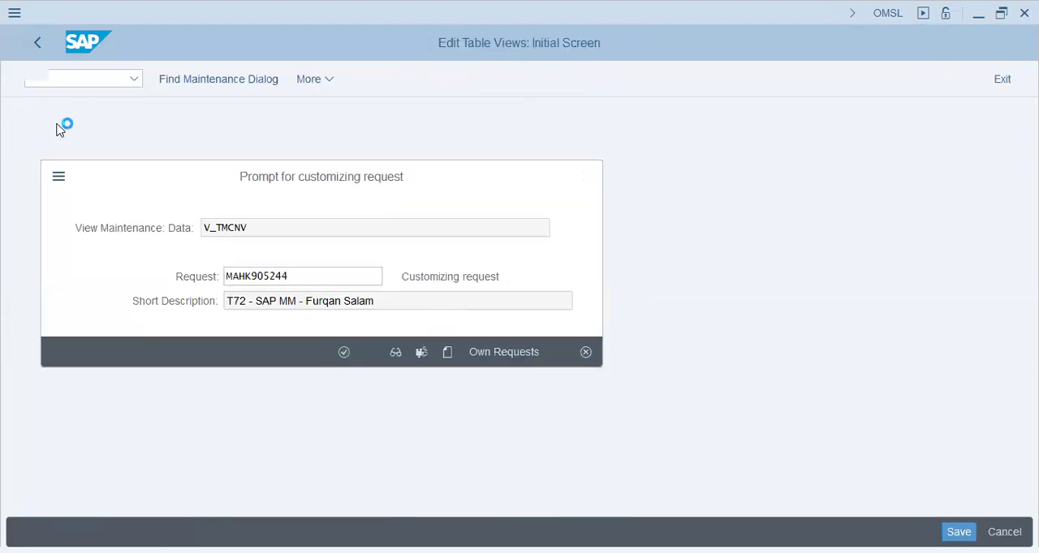
{"action": "left_click", "coordinate": [40, 41]}
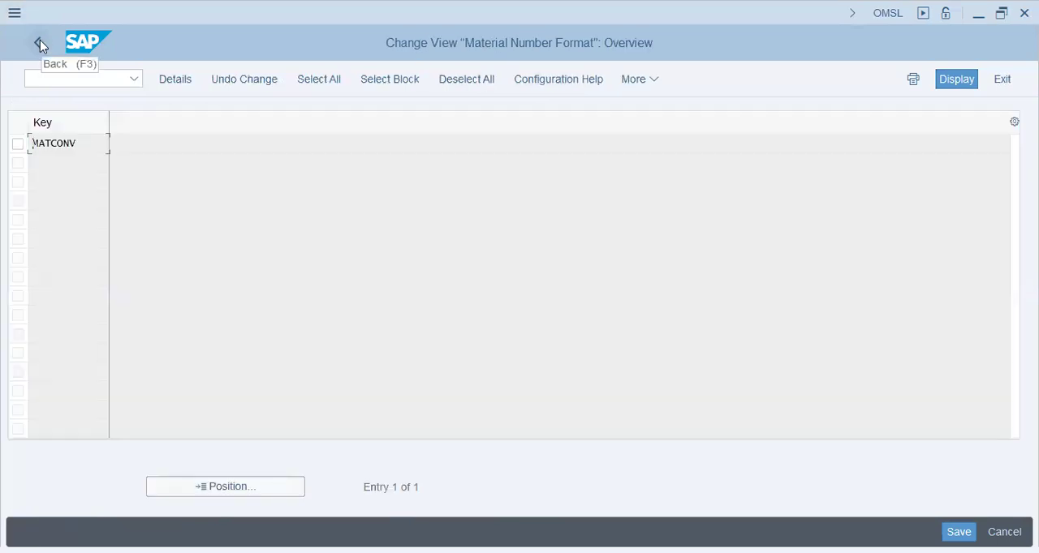
{"action": "left_click", "coordinate": [40, 42]}
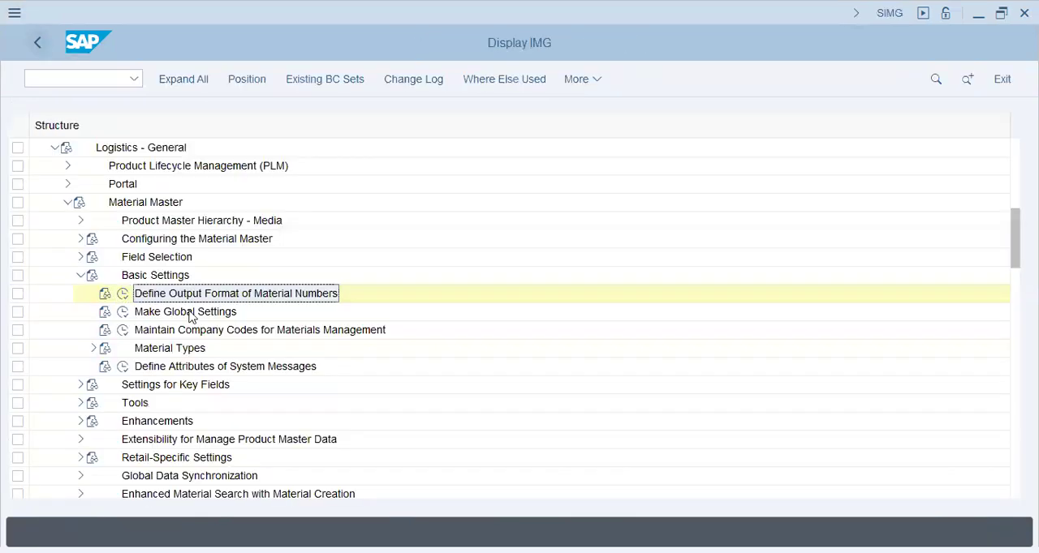
- Open the Material Master global settings, review the standard document type and reference material indicators, and return to the IMG
{"action": "left_click", "coordinate": [123, 313]}
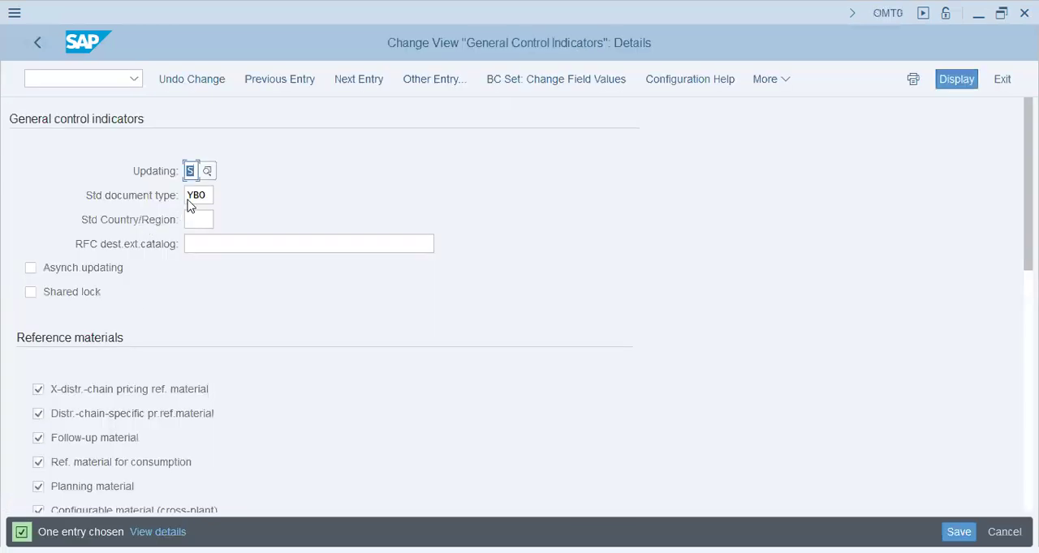
{"action": "left_click", "coordinate": [188, 199]}
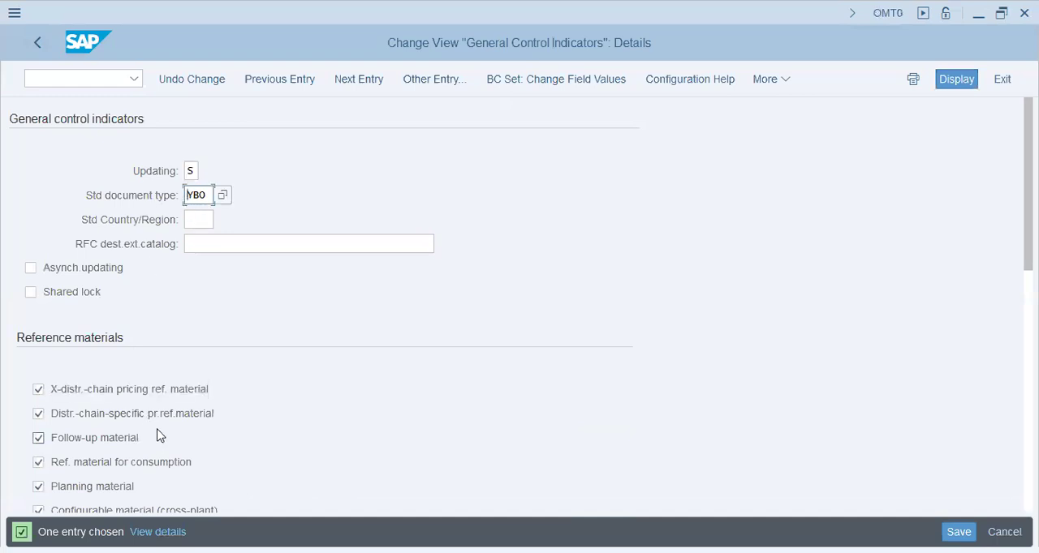
{"action": "scroll", "coordinate": [684, 411], "scroll_direction": "down", "scroll_amount": 2}
{"action": "scroll", "coordinate": [684, 411], "scroll_direction": "down", "scroll_amount": 8}
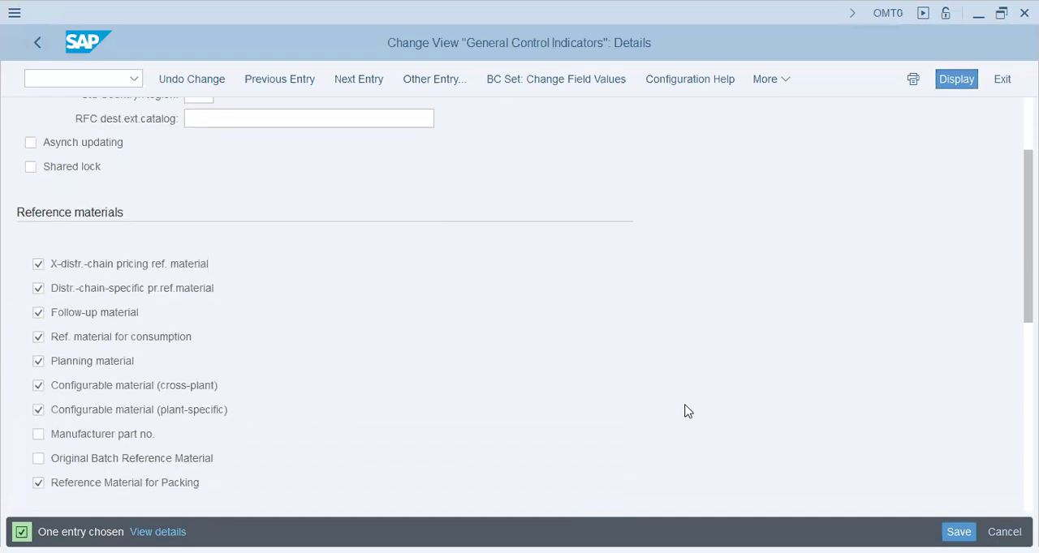
{"action": "scroll", "coordinate": [684, 409], "scroll_direction": "up", "scroll_amount": 2}
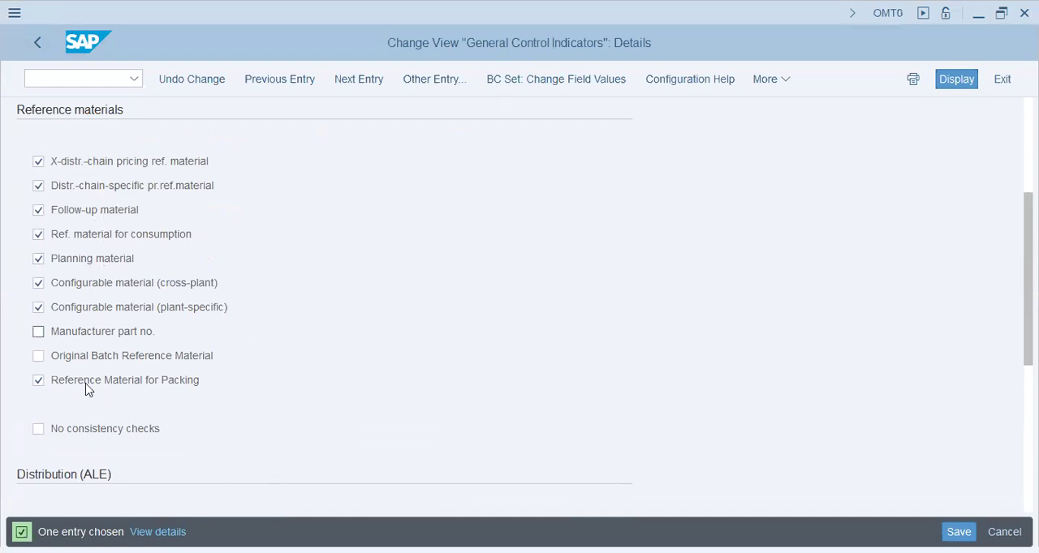
{"action": "left_click", "coordinate": [33, 44]}
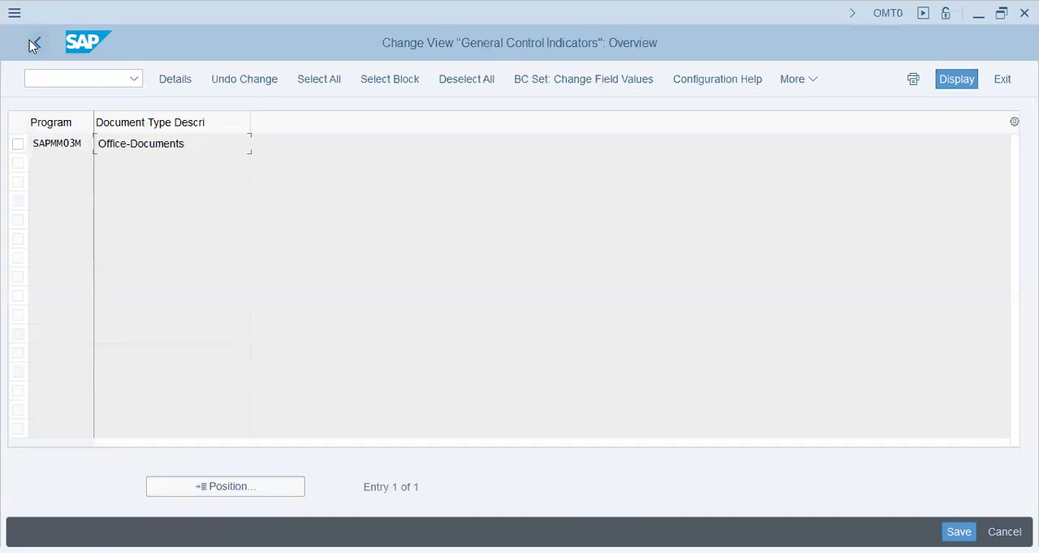
{"action": "left_click", "coordinate": [30, 41]}
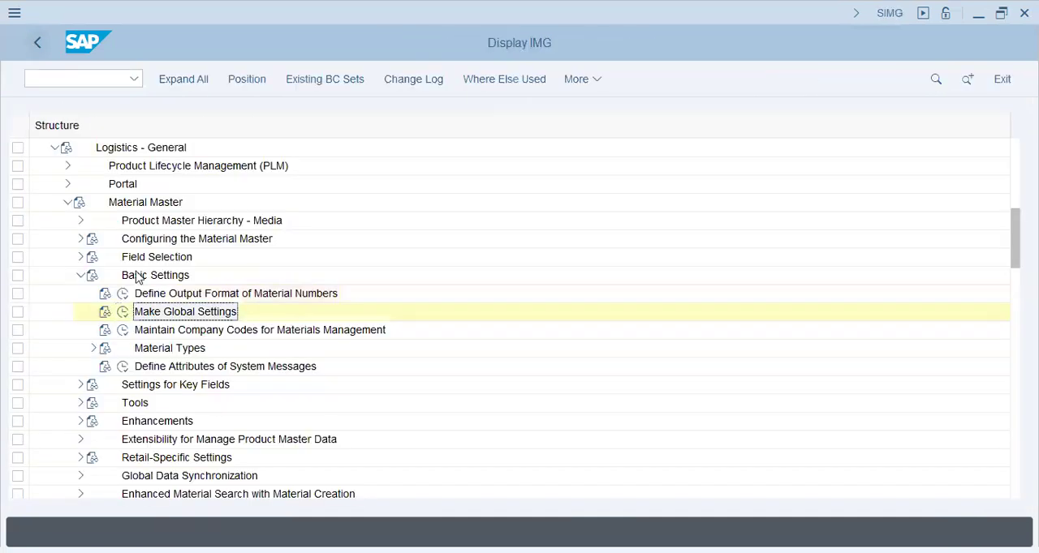
- Open the company code maintenance for Materials Management and position the list at company code T72
{"action": "left_click", "coordinate": [128, 332]}
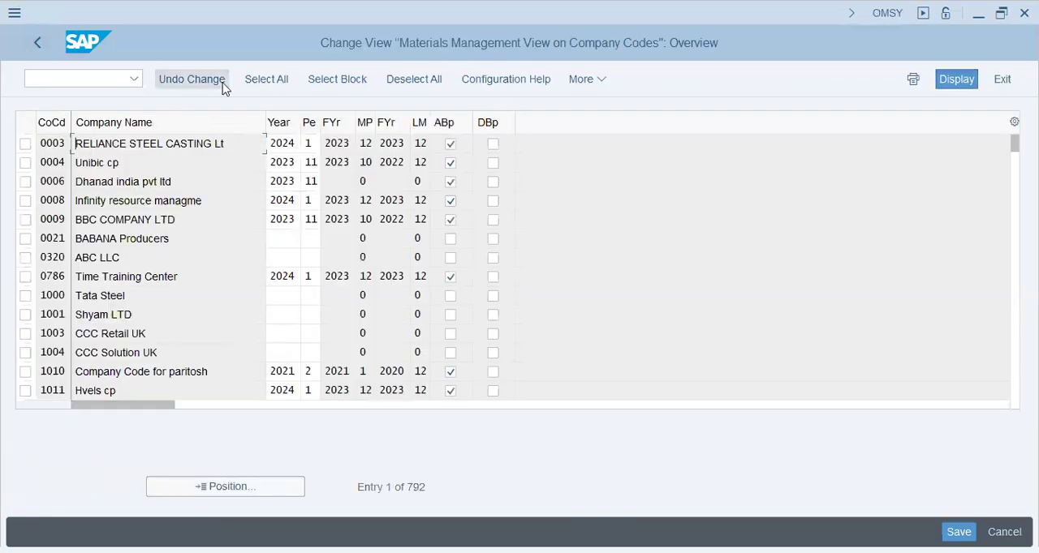
{"action": "left_click", "coordinate": [260, 486]}
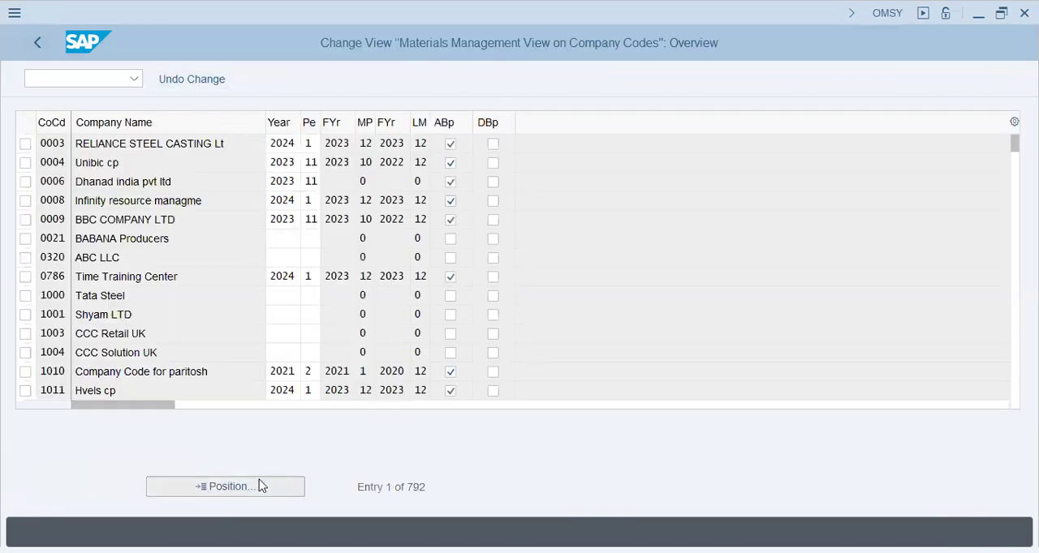
{"action": "type", "text": "T72"}
{"action": "key", "text": "Return"}
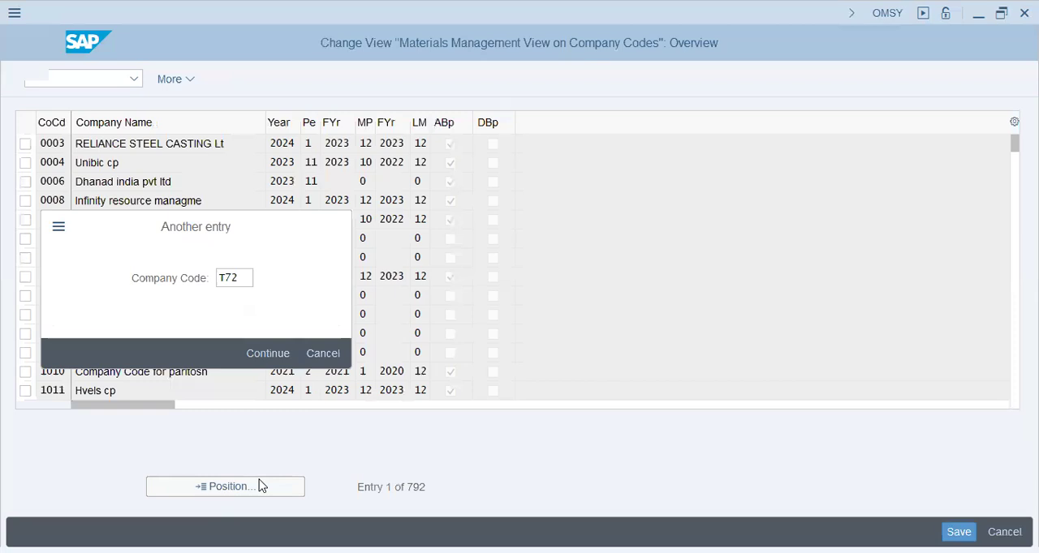
- Set the year to 2024 and the current period to 6 for company code T72
{"action": "left_click", "coordinate": [276, 142]}
{"action": "type", "text": "2024"}
{"action": "key", "text": "Tab"}
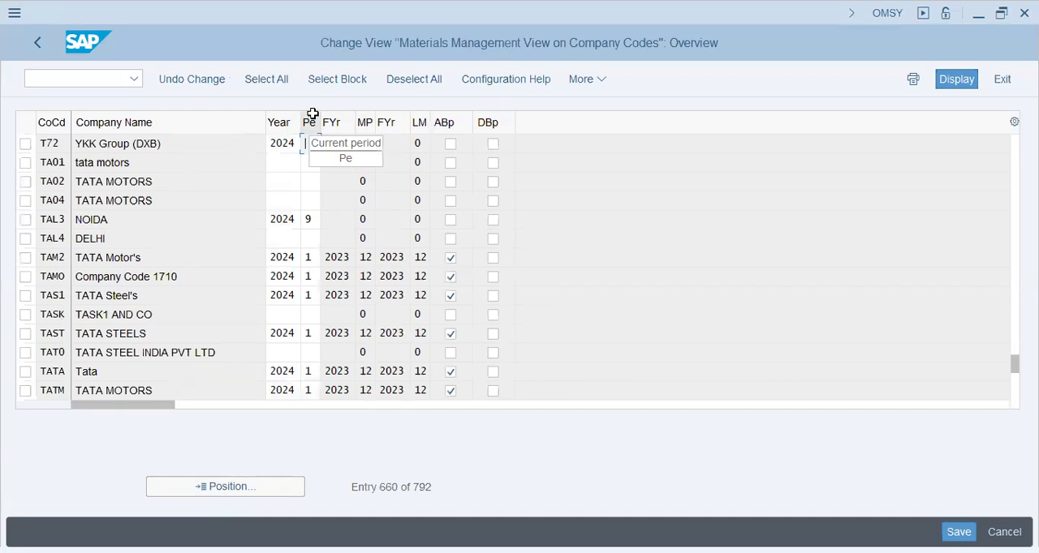
{"action": "type", "text": "6"}
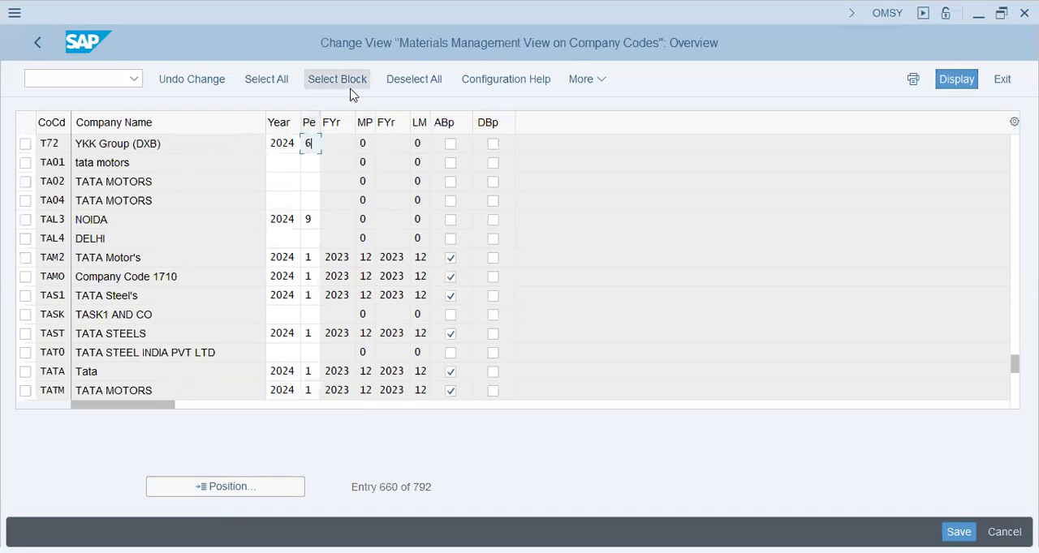
{"action": "key", "text": "Return"}
{"action": "key", "text": "Return"}
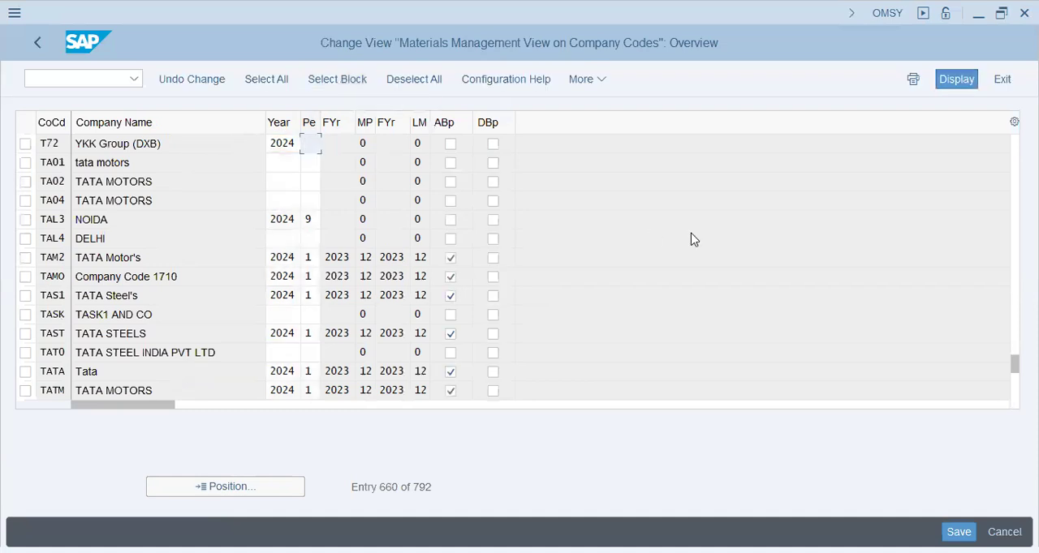
{"action": "type", "text": "6"}
{"action": "key", "text": "Return"}
- Enable ABp for company code T72, save the entry to the proposed customizing request, and return to the IMG
{"action": "left_click", "coordinate": [449, 144]}
{"action": "key", "text": "Return"}
{"action": "key", "text": "Return"}
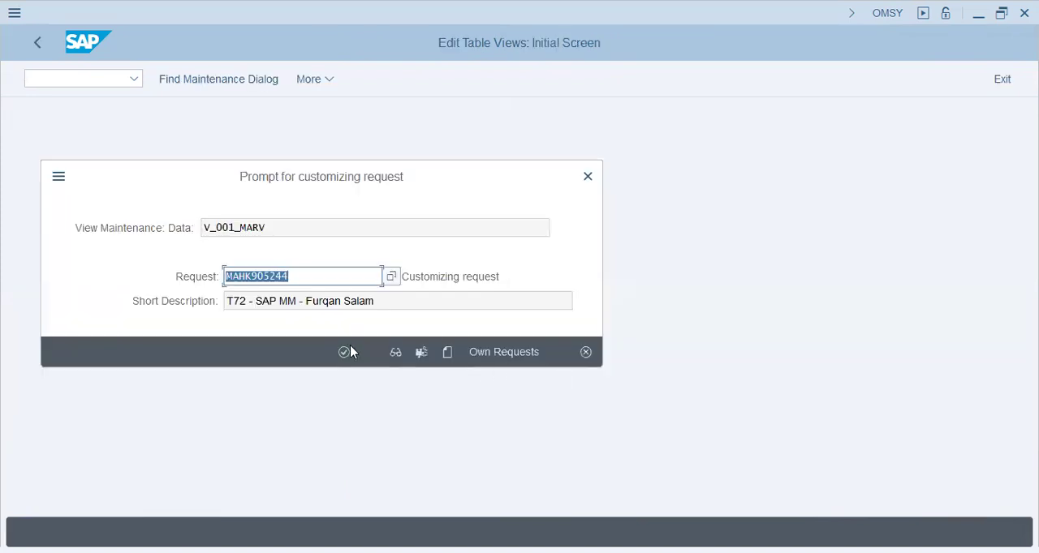
{"action": "left_click", "coordinate": [345, 351]}
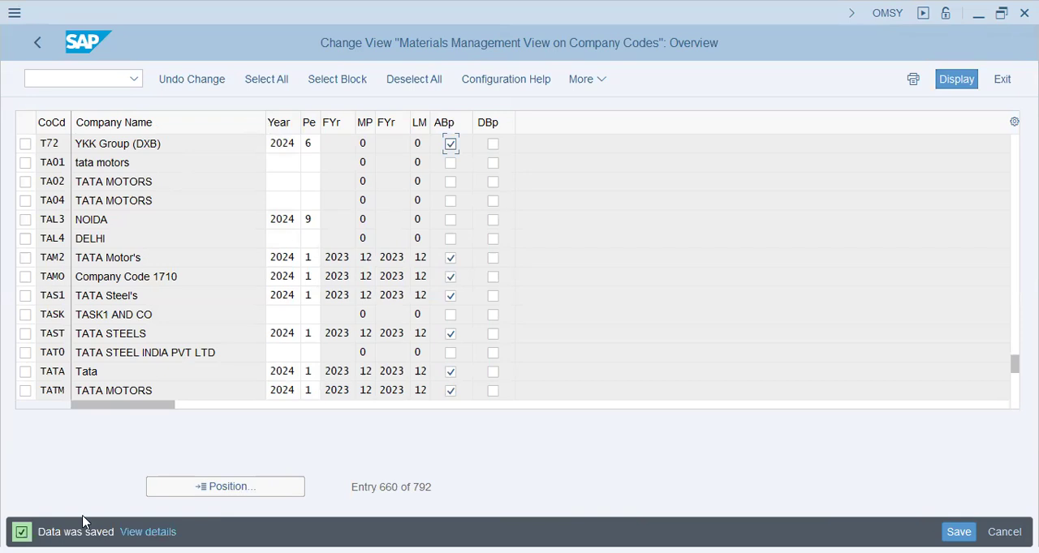
{"action": "left_click", "coordinate": [40, 37]}
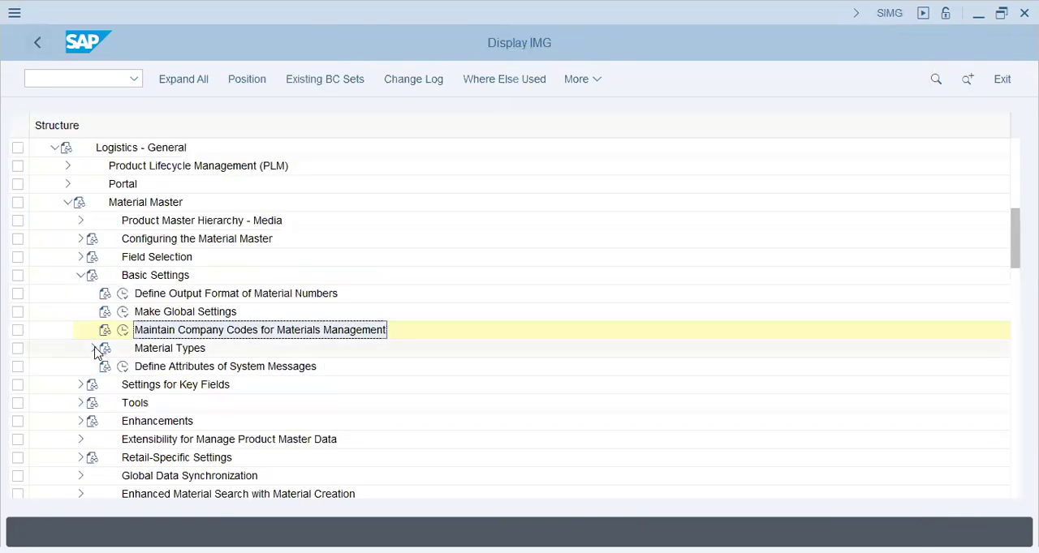
- Expand the Material Types activities under the Material Master basic settings
{"action": "left_click", "coordinate": [93, 349]}
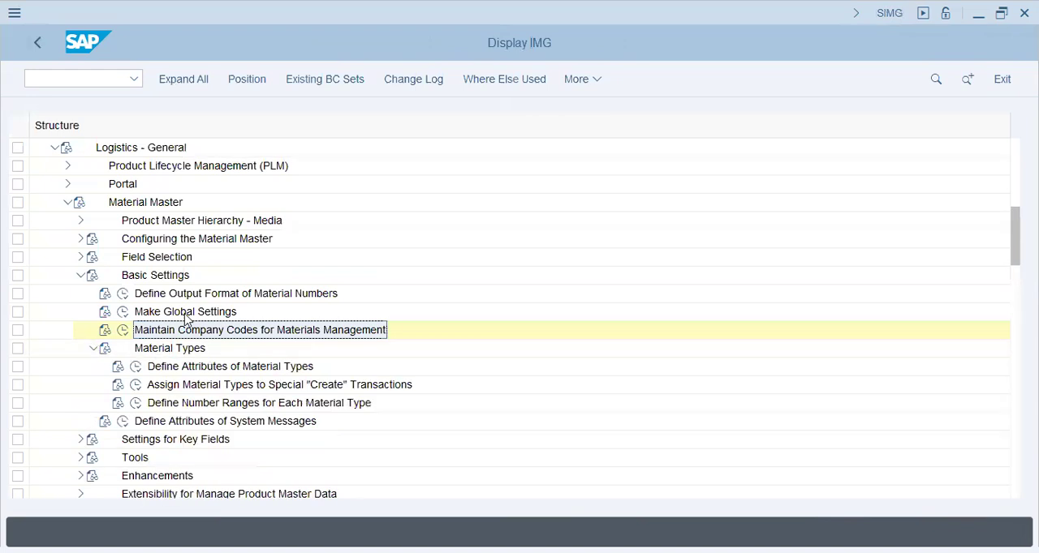